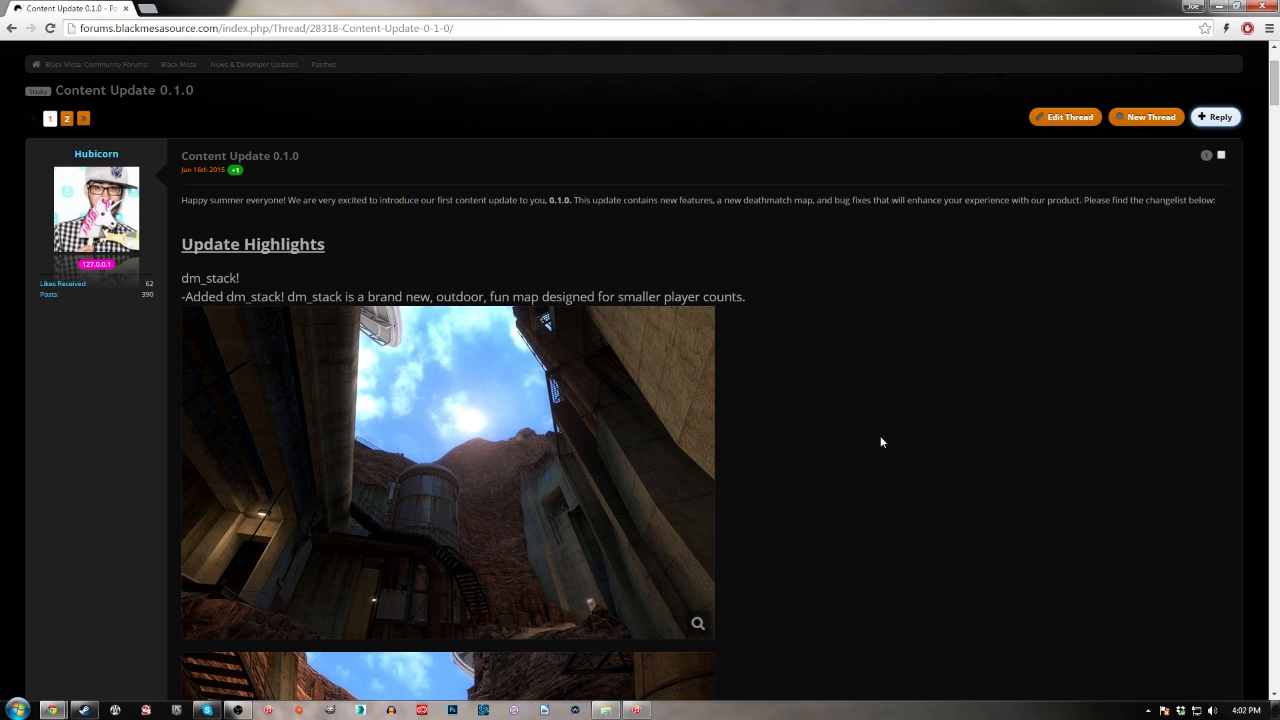
Read through the Update Highlights of the Content Update 0.1.0 post, including dm_stack, the G-Man character and the new hands models
scroll(895, 425, "down", 2)
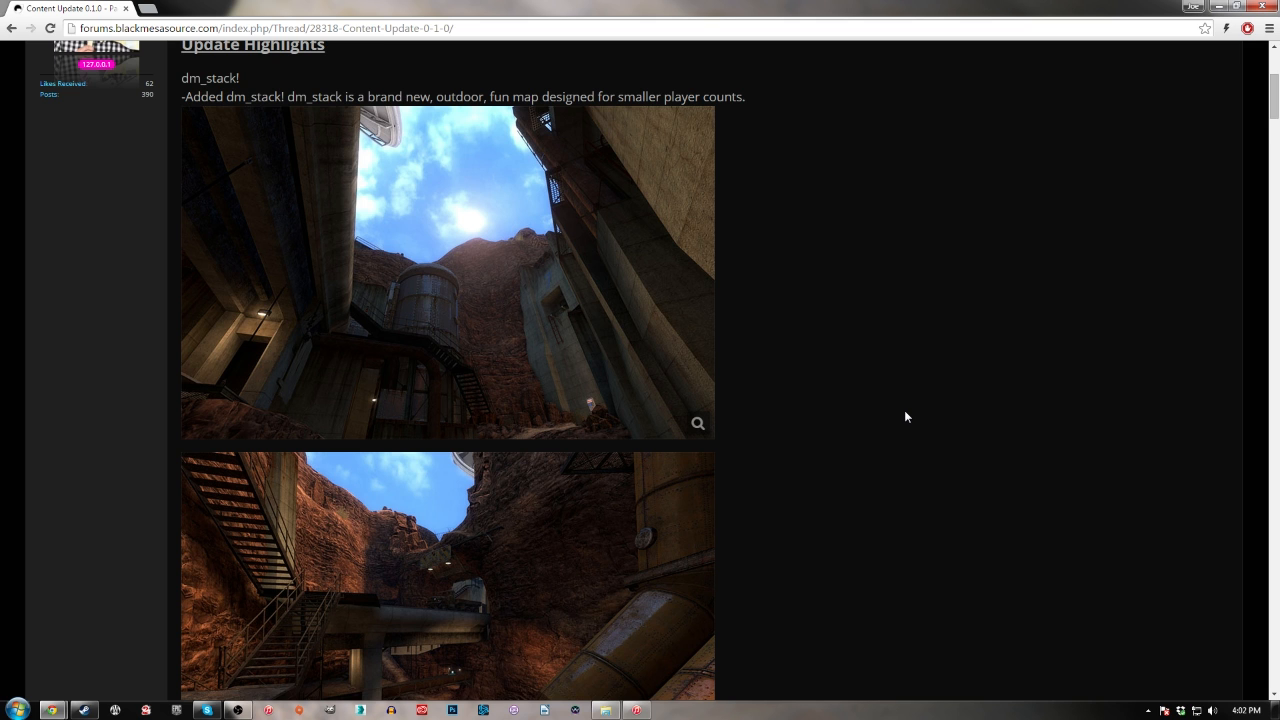
scroll(906, 417, "down", 6)
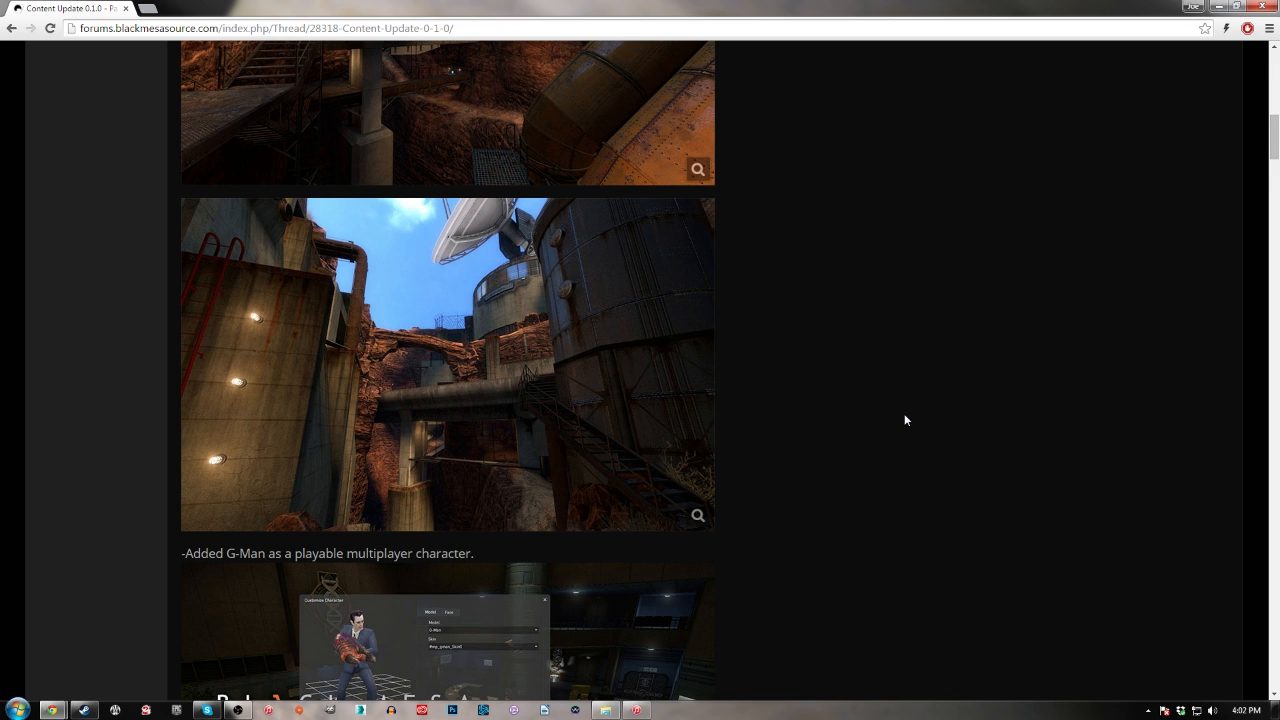
scroll(904, 420, "down", 3)
scroll(904, 420, "up", 4)
scroll(904, 420, "down", 1)
scroll(904, 420, "down", 3)
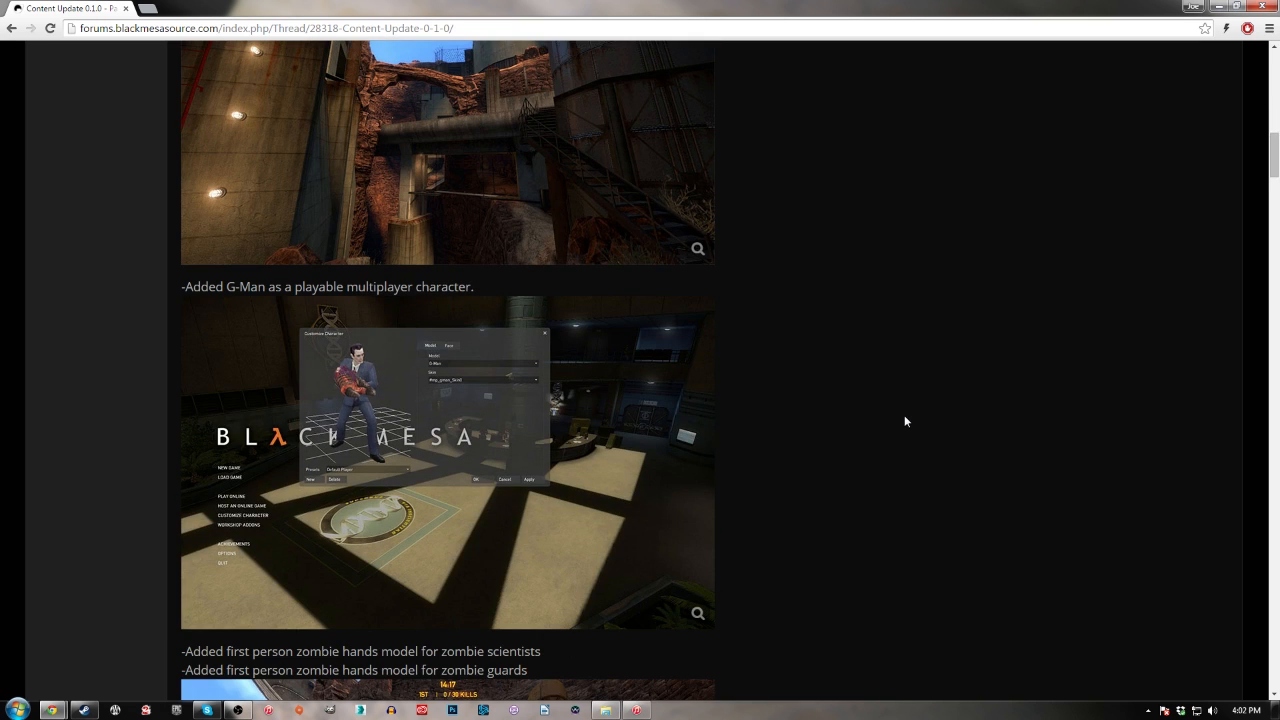
scroll(904, 421, "down", 2)
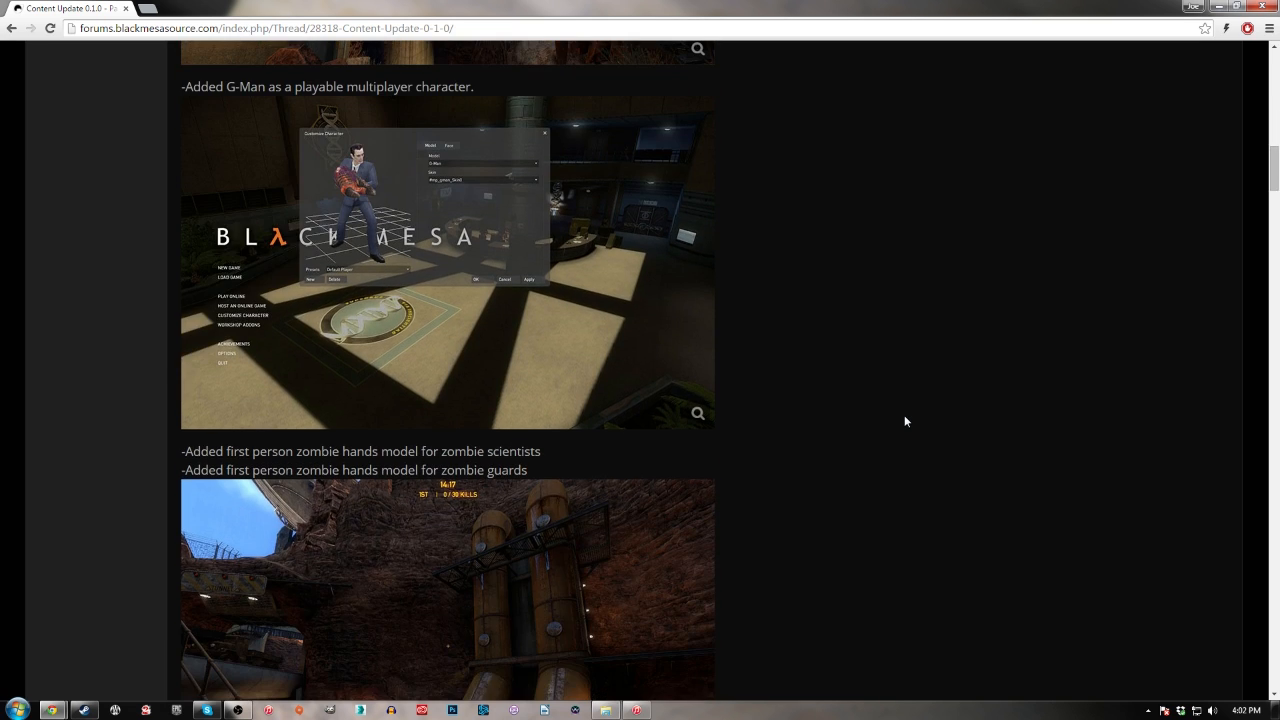
scroll(904, 421, "down", 3)
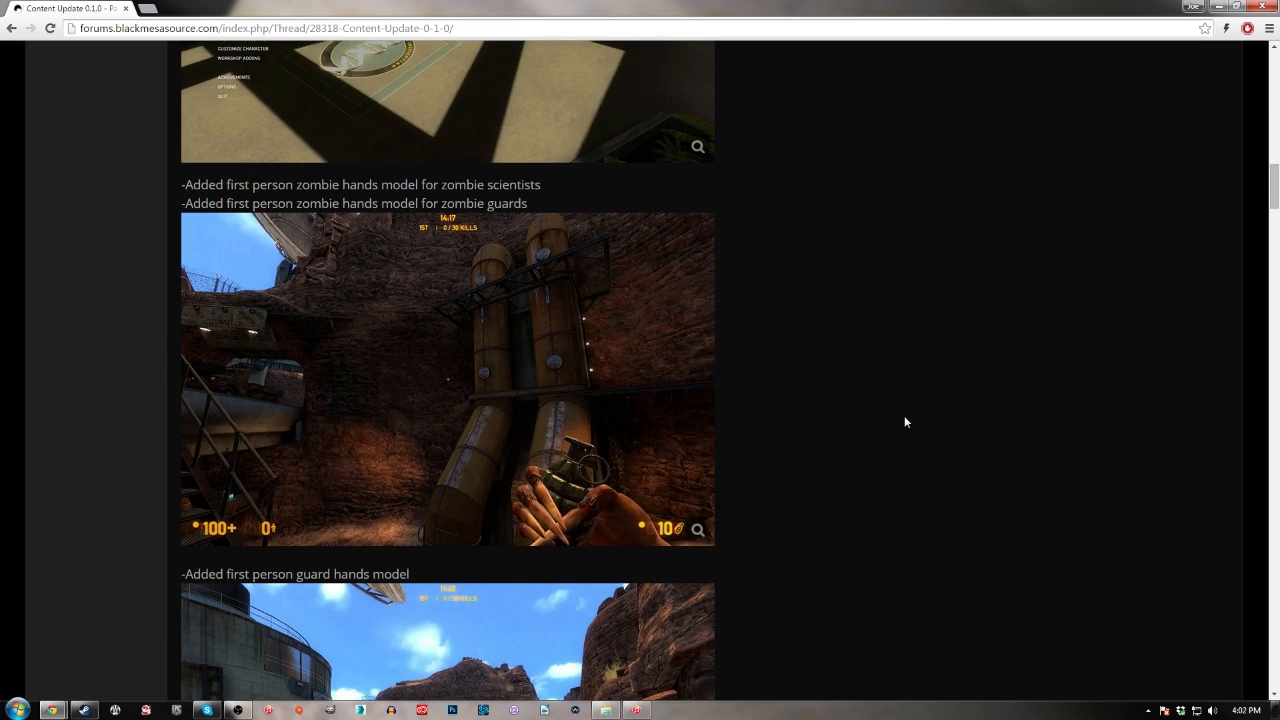
scroll(904, 421, "down", 2)
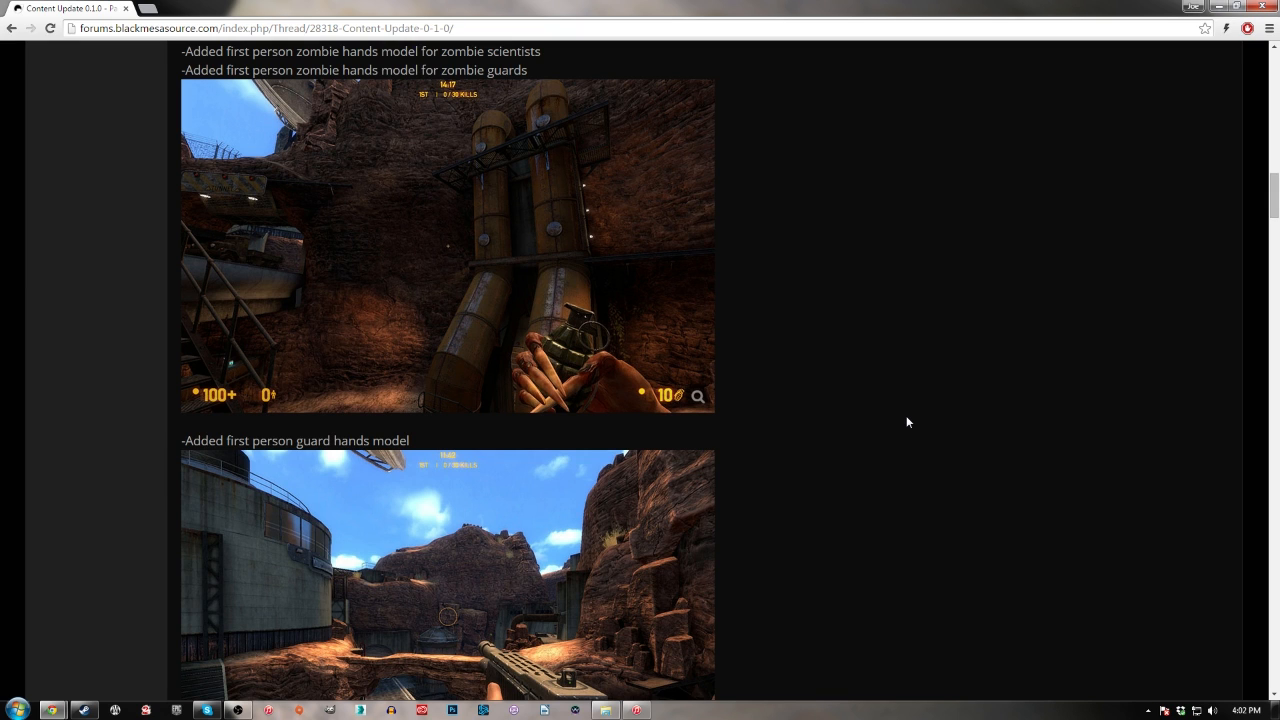
scroll(907, 422, "down", 2)
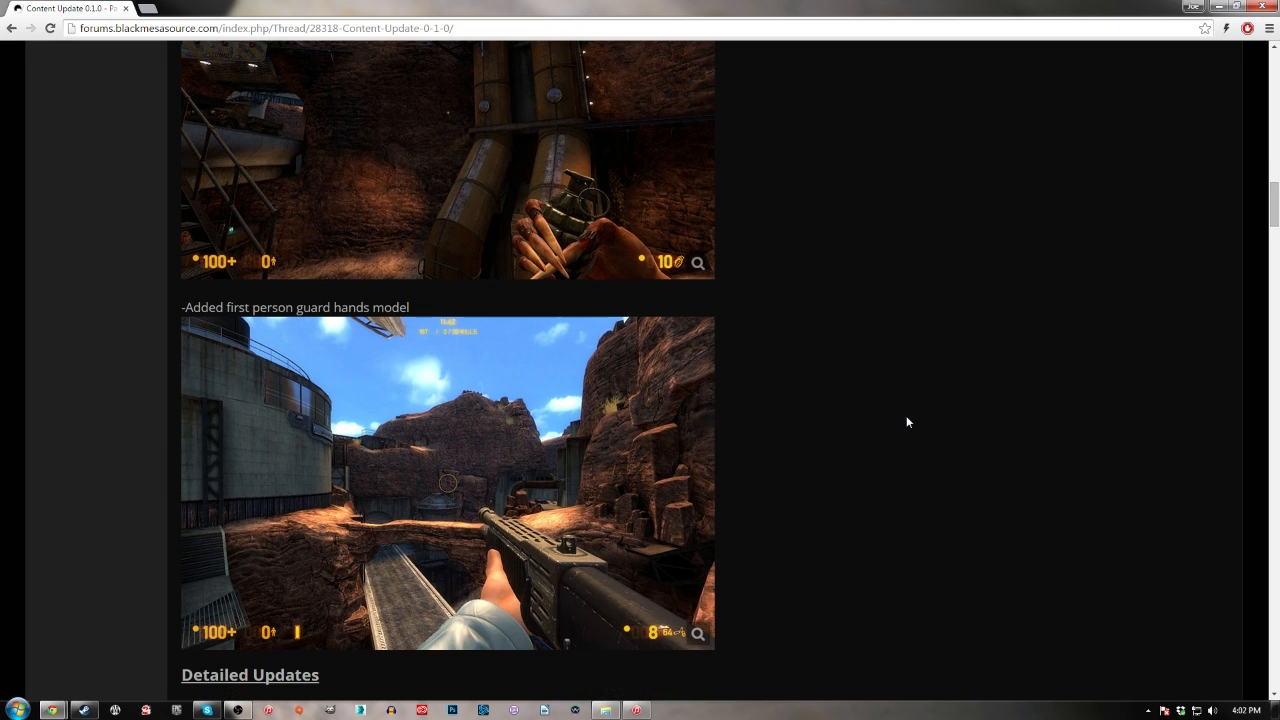
scroll(907, 422, "down", 3)
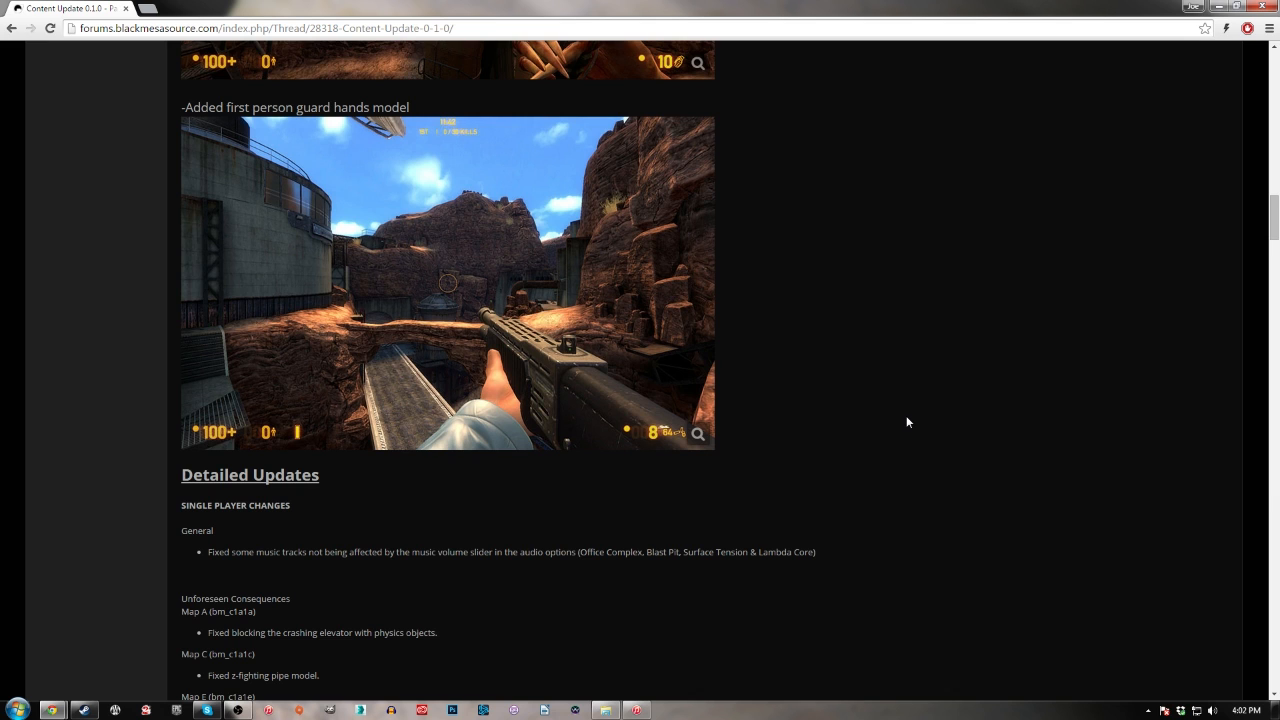
Review the single player changes, chapter by chapter, in the Detailed Updates section of the post
scroll(907, 421, "down", 1)
scroll(907, 421, "up", 1)
scroll(894, 455, "down", 2)
scroll(895, 450, "down", 5)
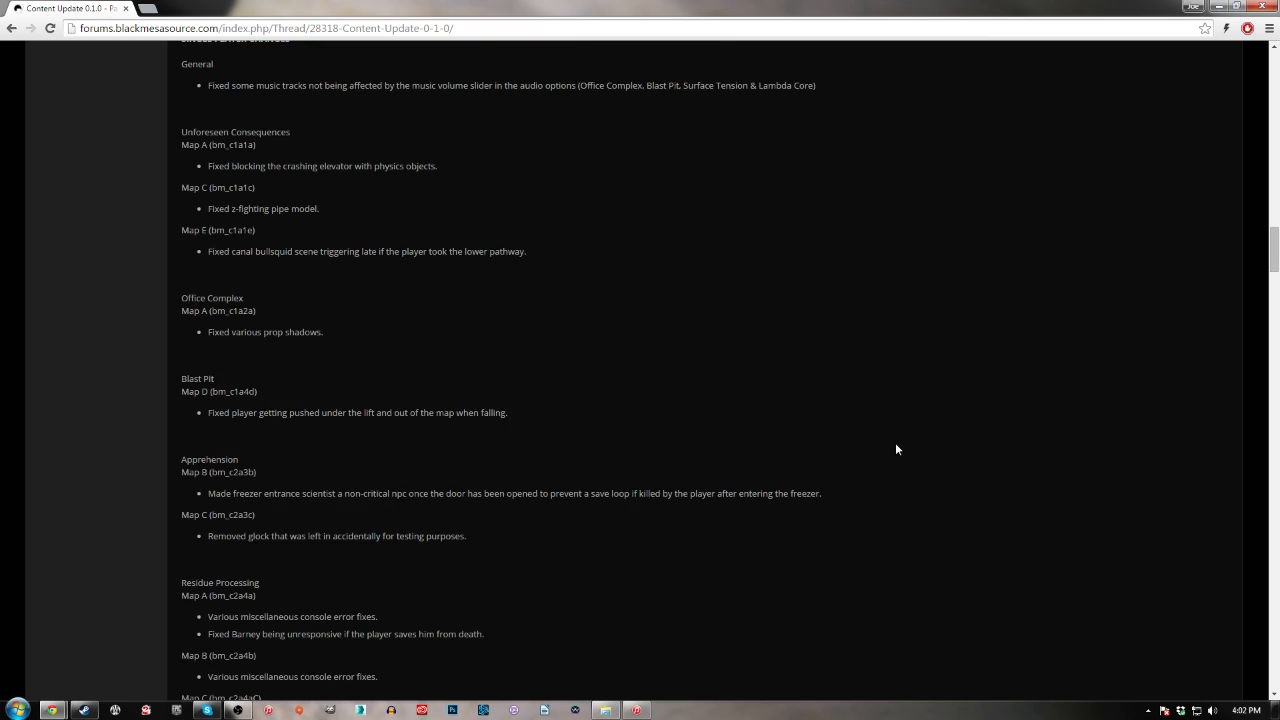
scroll(896, 445, "down", 10)
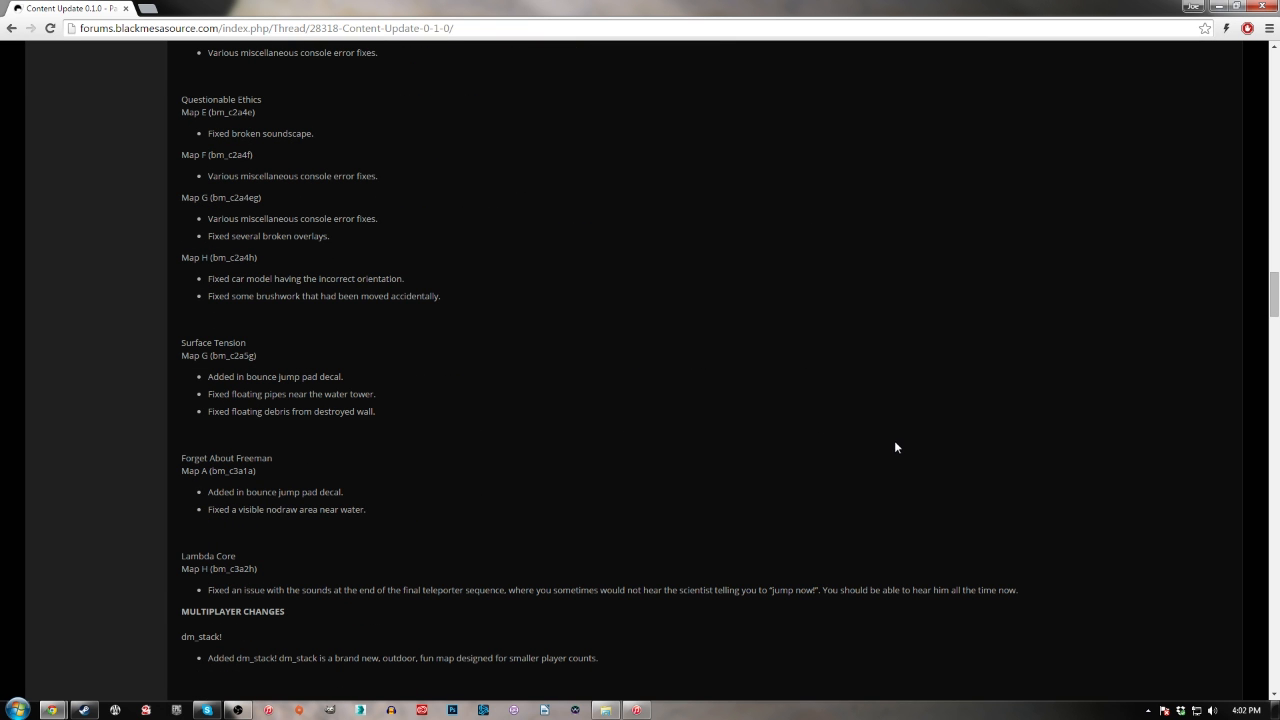
scroll(894, 444, "down", 3)
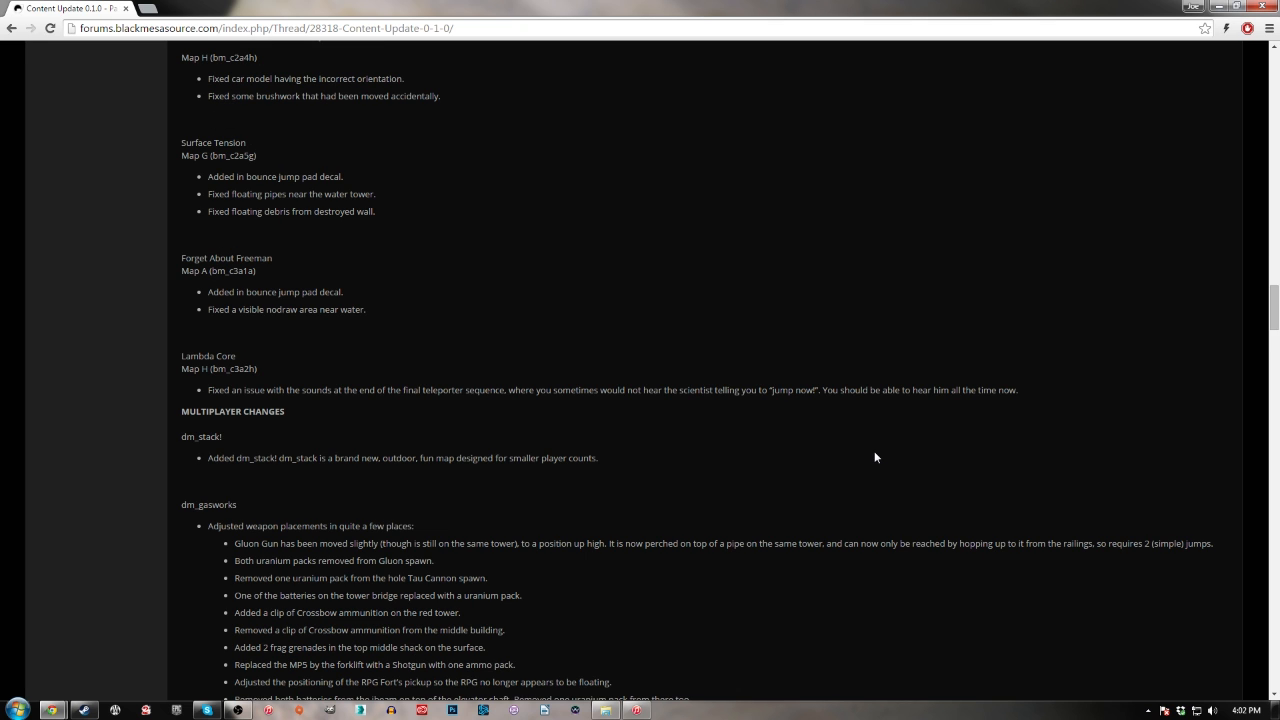
Examine the multiplayer, model and programming changes in the post, down to the closing reminder
scroll(874, 452, "down", 3)
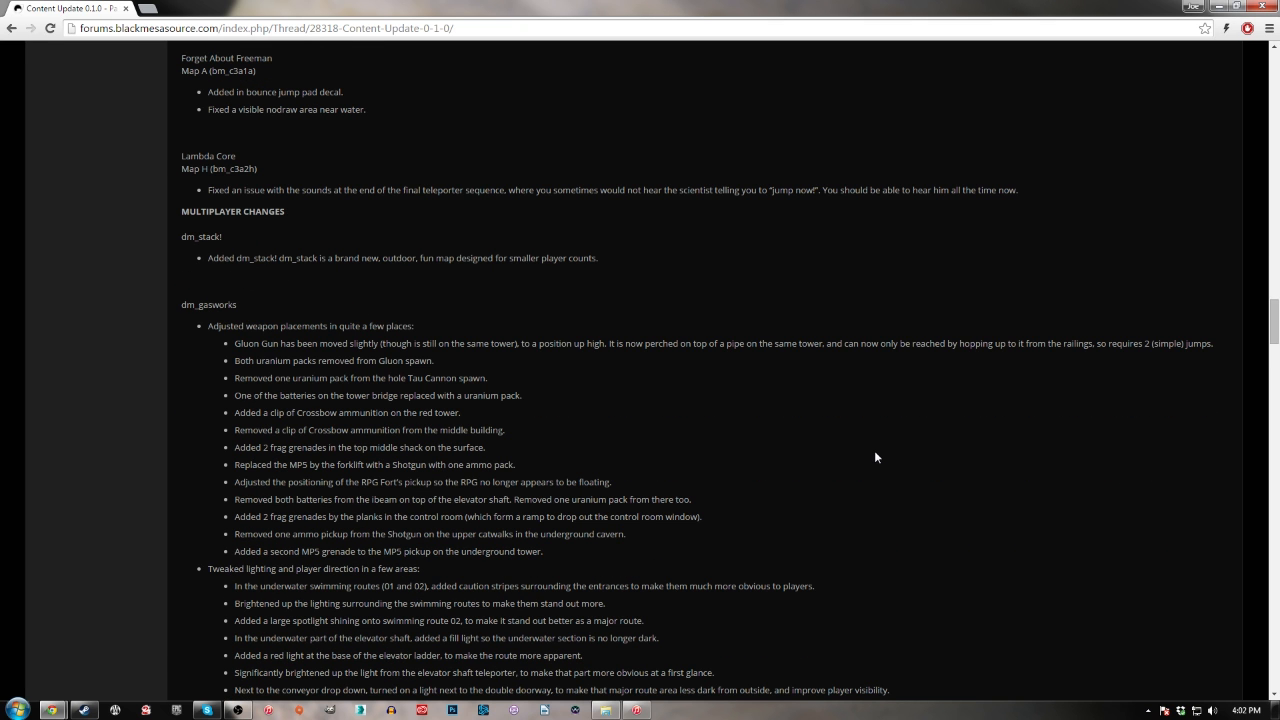
scroll(875, 457, "down", 2)
scroll(875, 457, "down", 3)
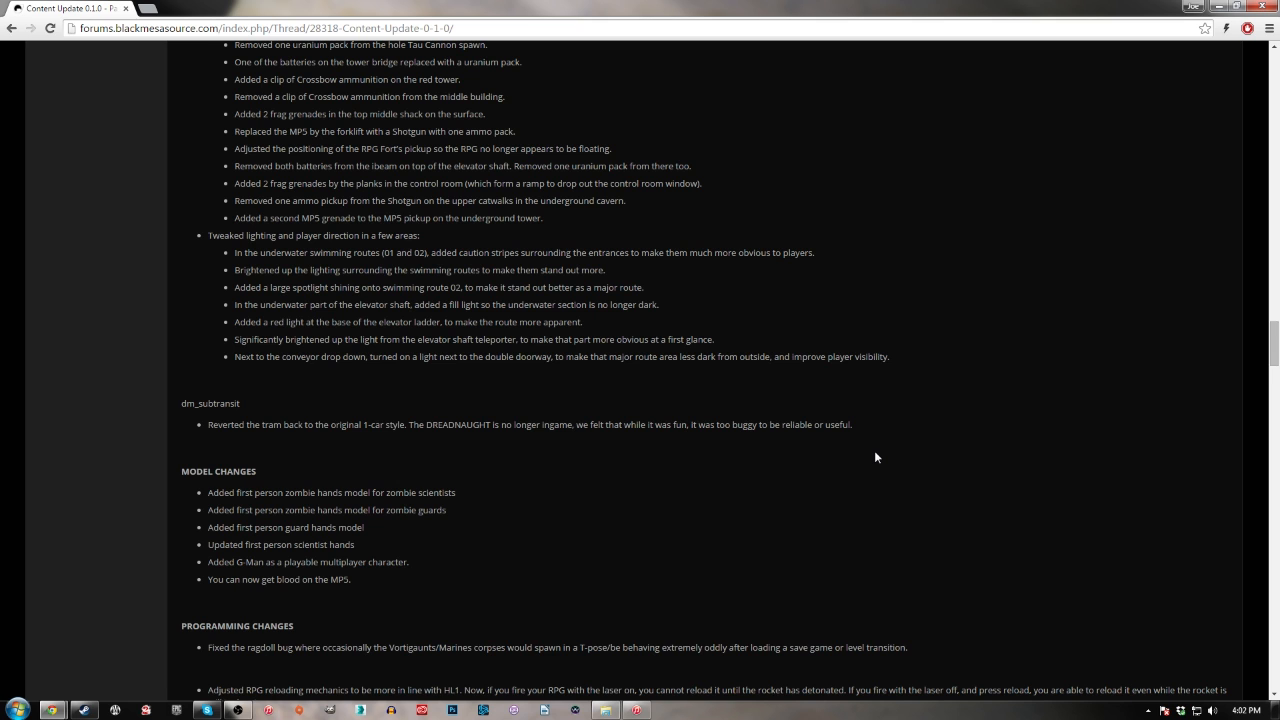
scroll(875, 457, "up", 3)
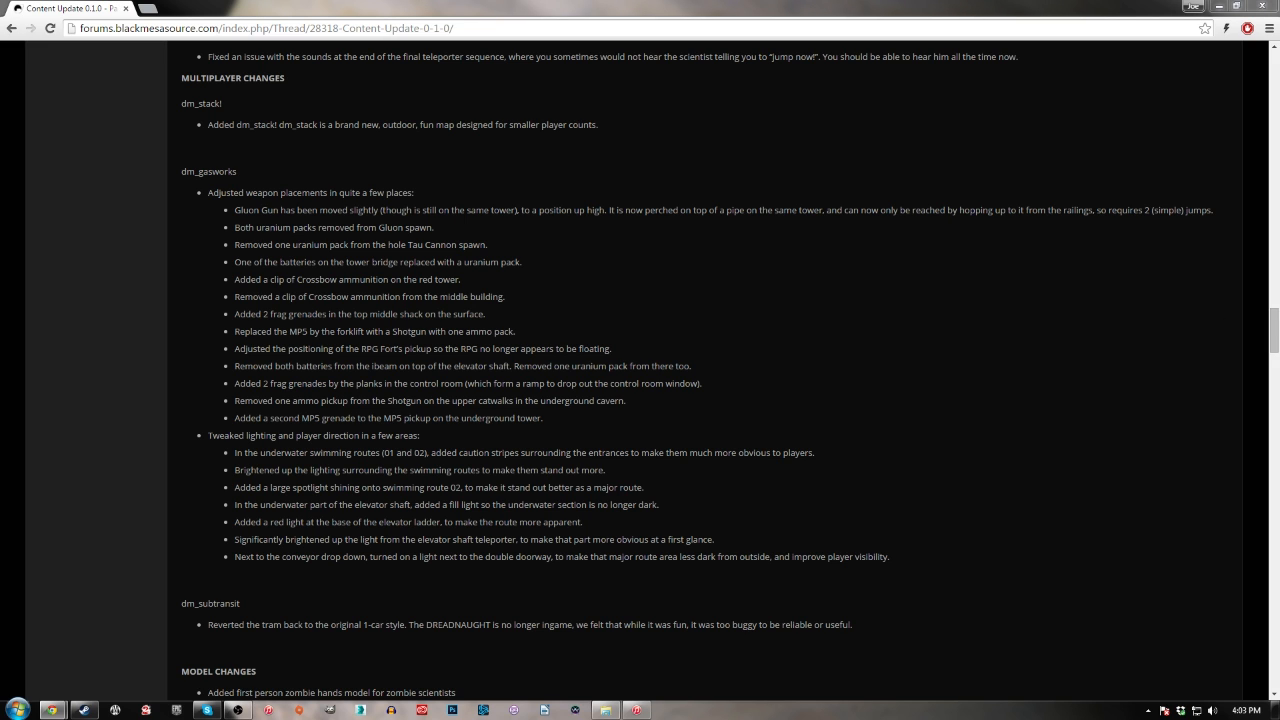
scroll(716, 390, "down", 2)
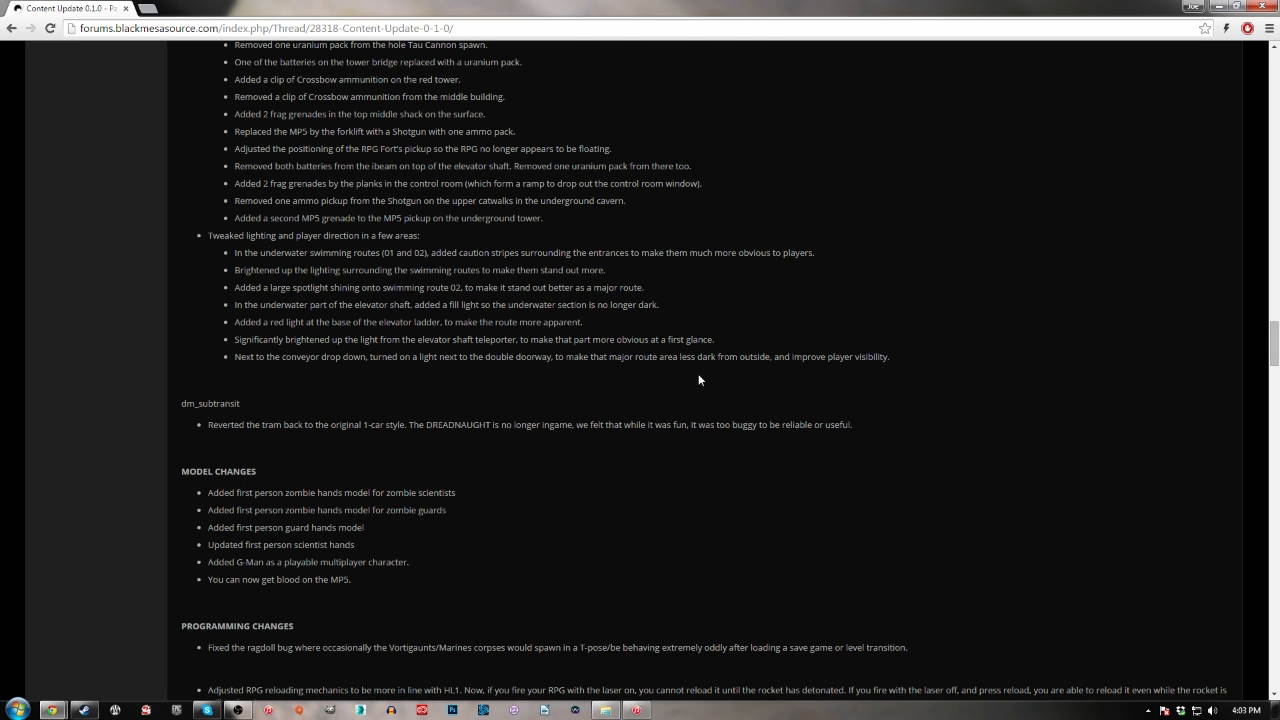
scroll(698, 376, "down", 4)
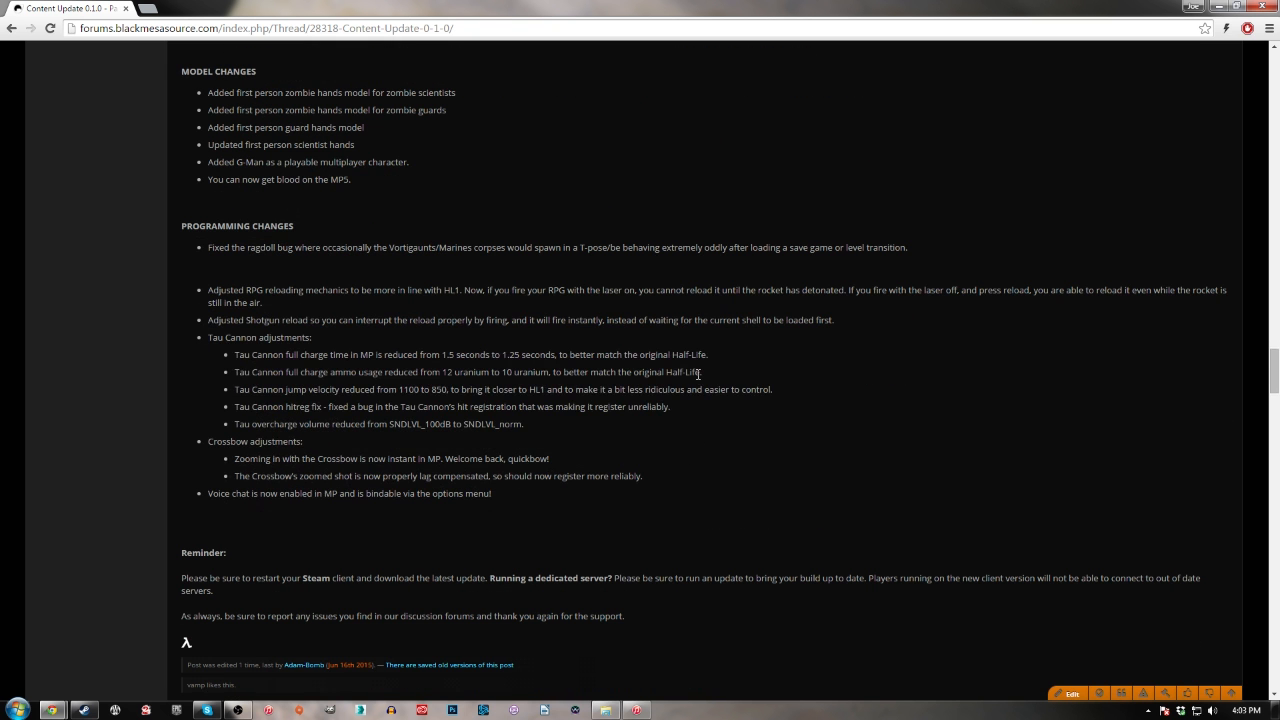
scroll(698, 375, "down", 2)
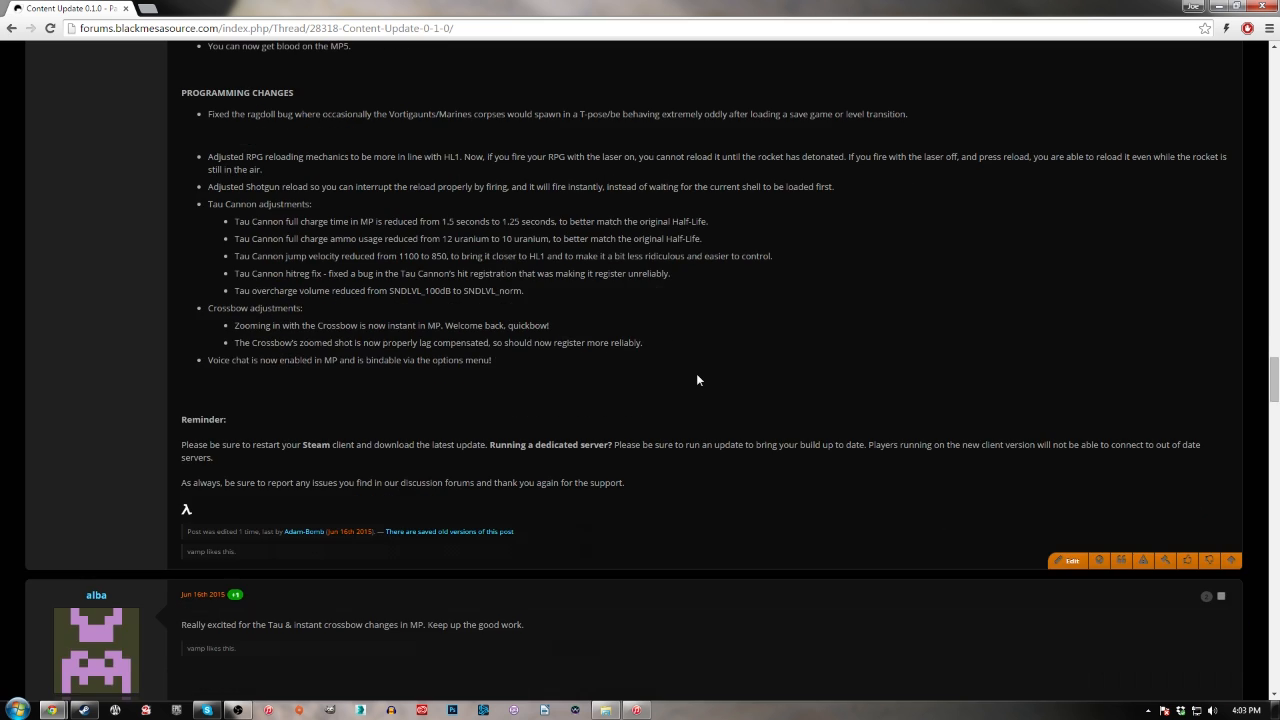
Return to the introduction and Update Highlights at the start of the Content Update 0.1.0 post
scroll(698, 377, "up", 4)
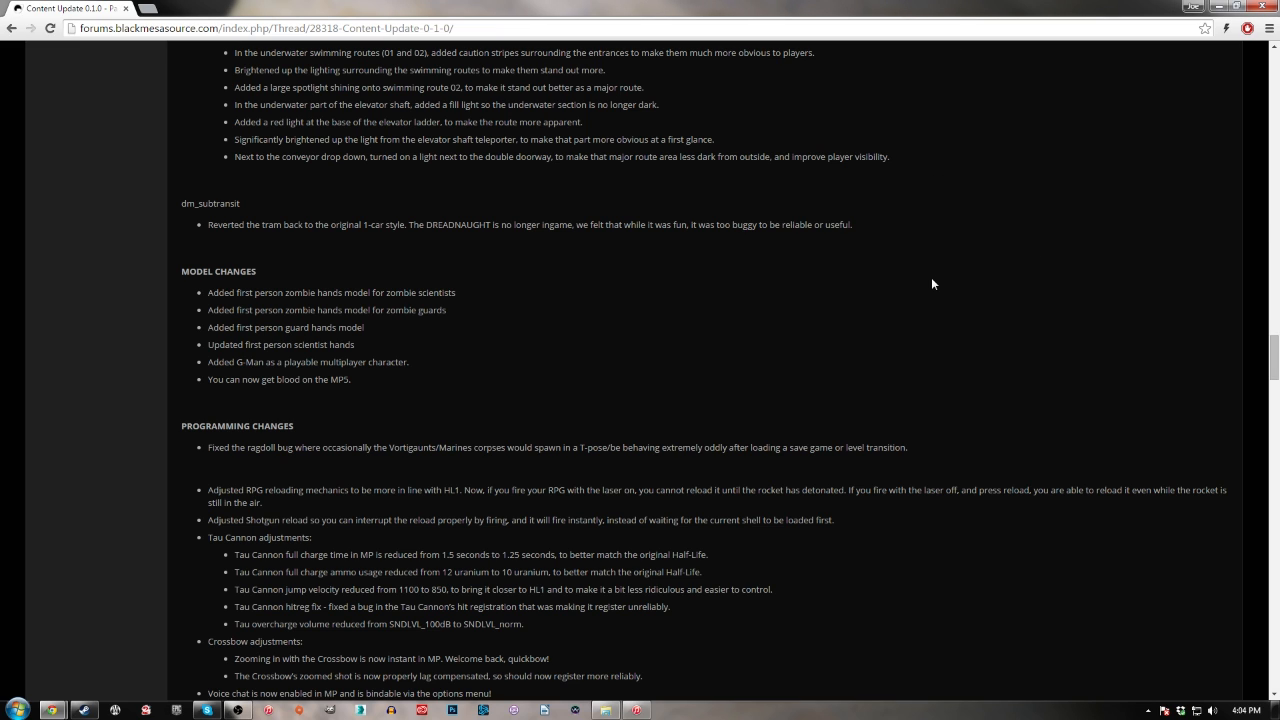
scroll(931, 284, "up", 20)
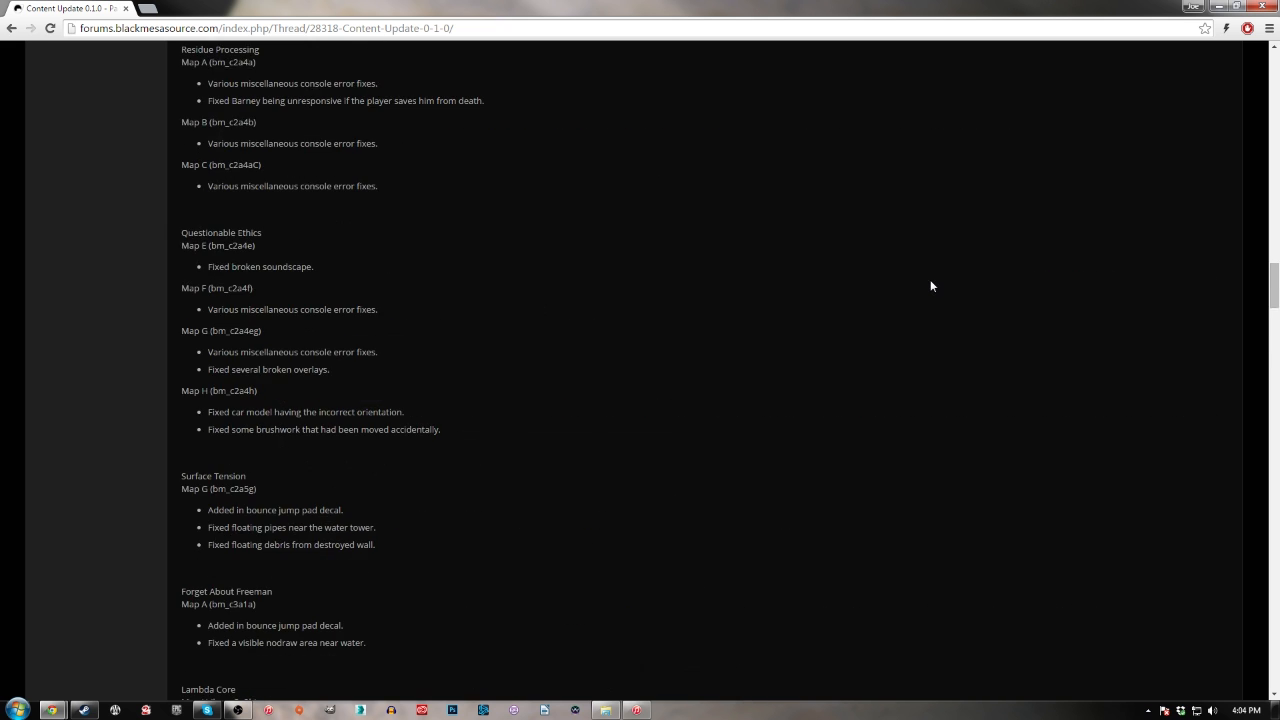
scroll(930, 279, "up", 20)
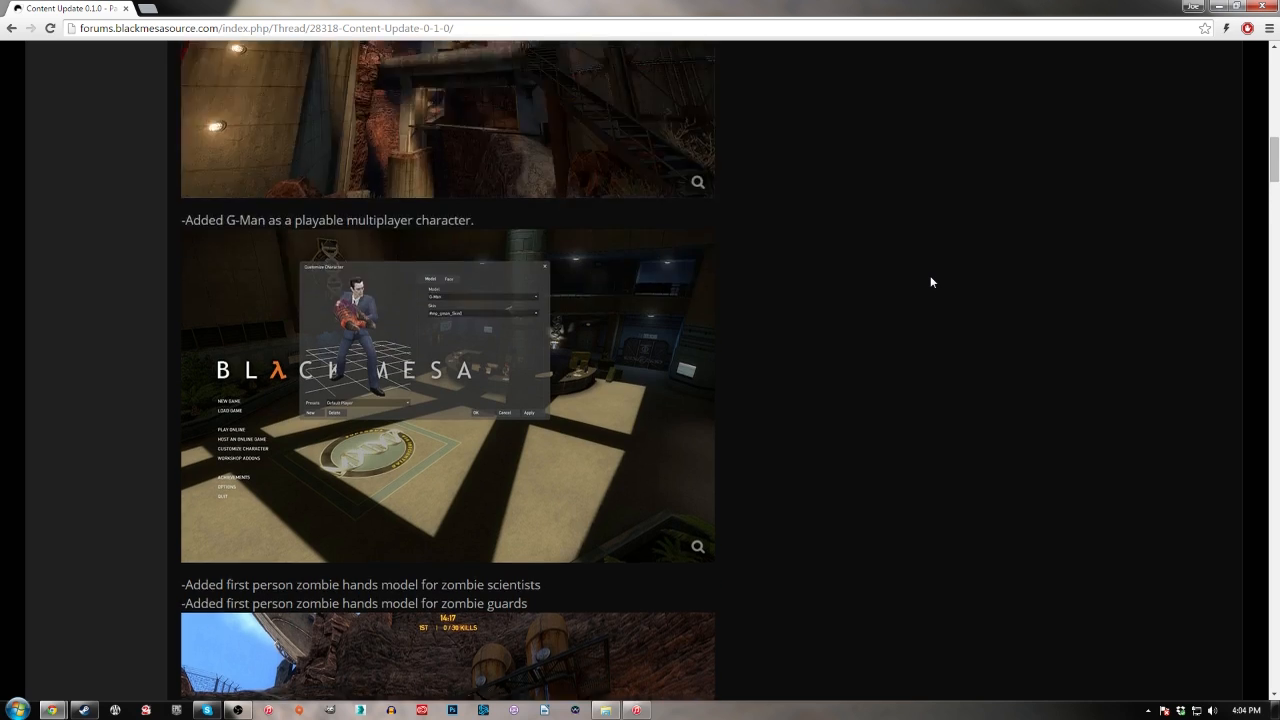
scroll(930, 281, "up", 2)
scroll(930, 280, "up", 4)
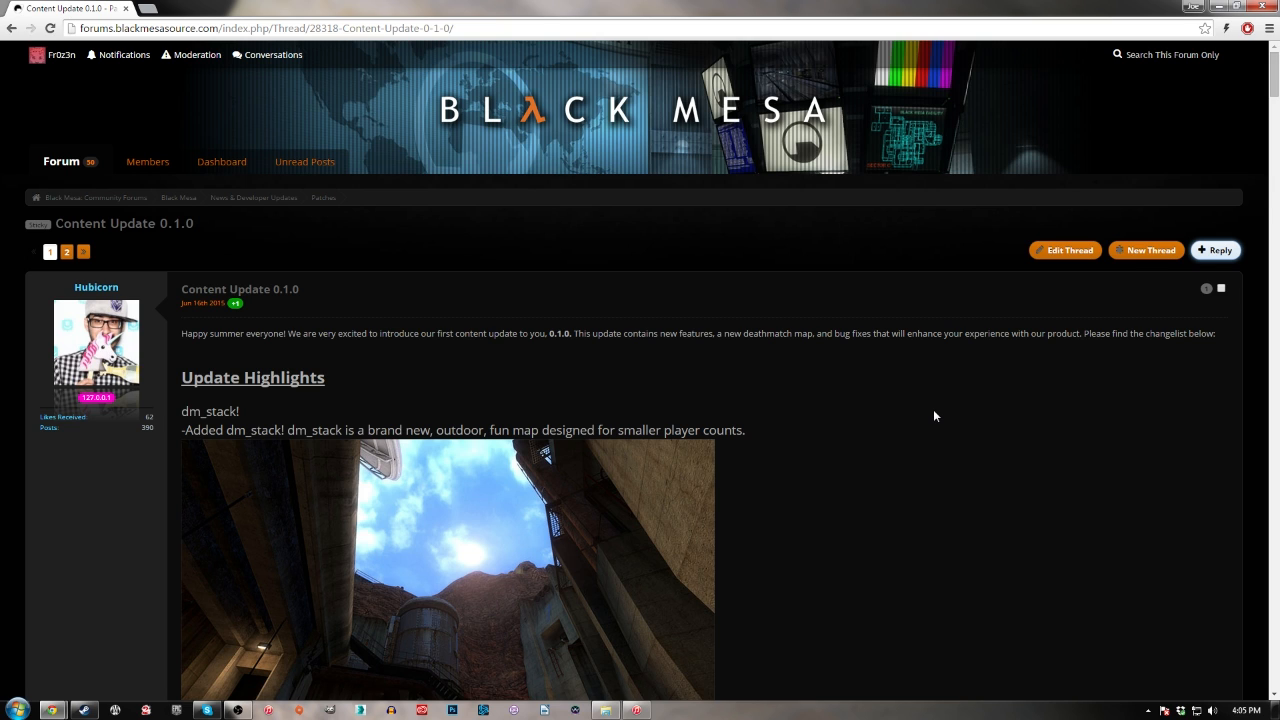
scroll(934, 414, "down", 1)
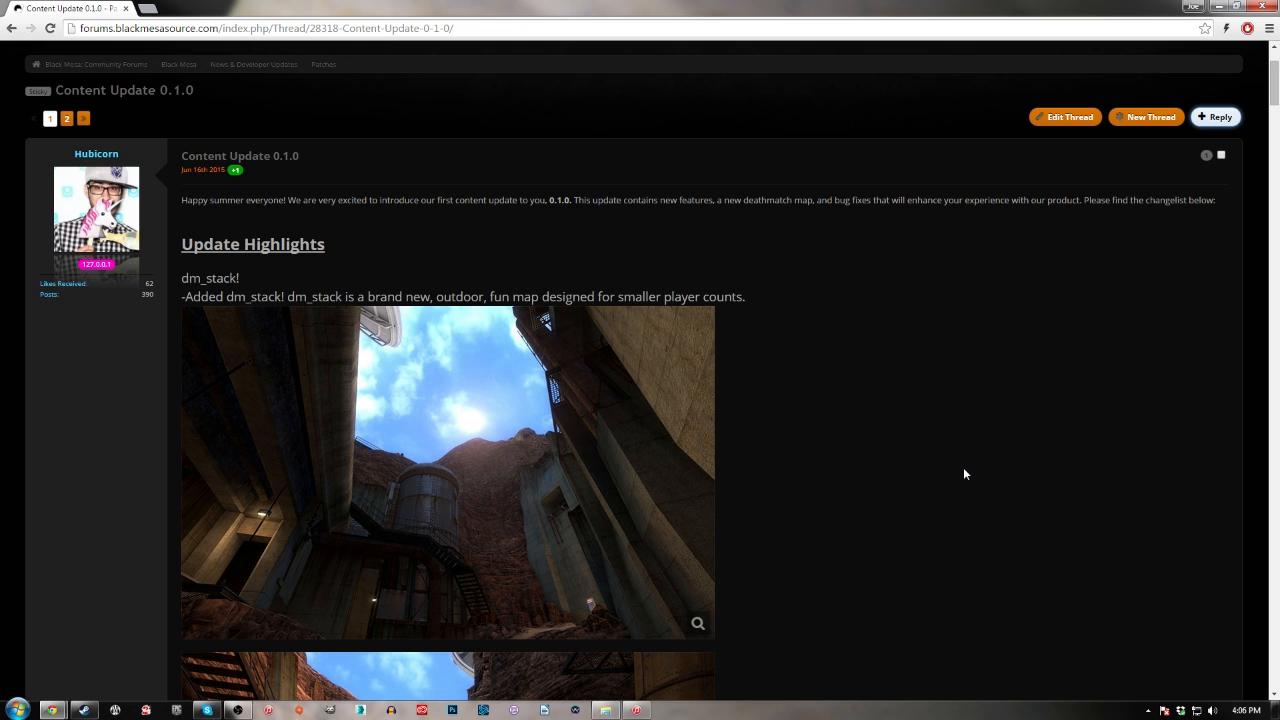
Close the browser, open the SteamApps\common\Black Mesa\bin folder inside SteamGames, and look through its tool files
left_click(1262, 8)
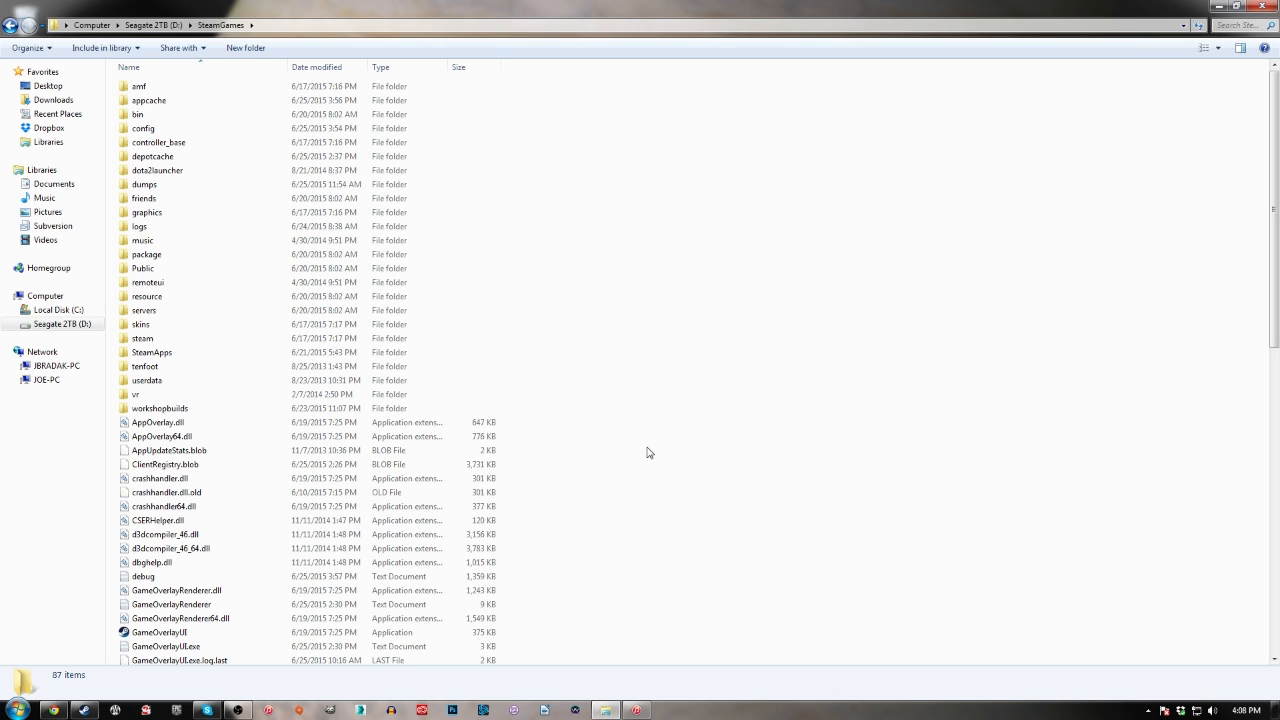
double_click(171, 359)
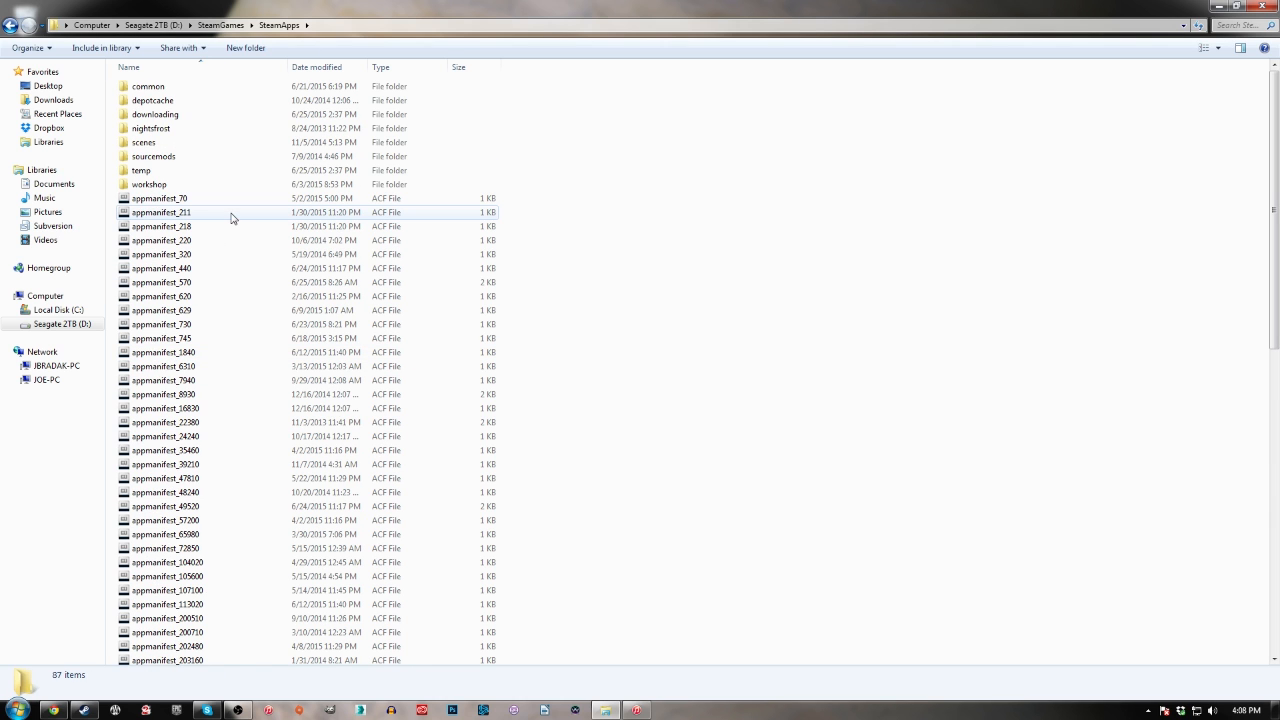
double_click(165, 88)
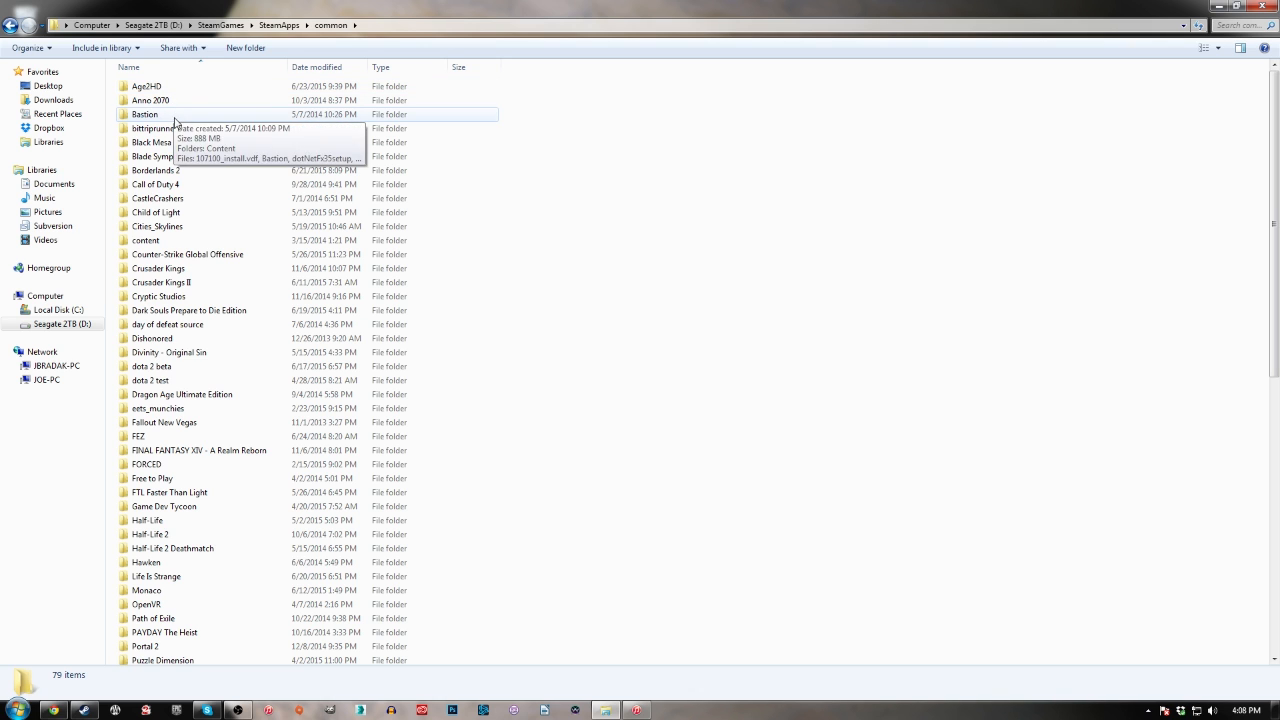
double_click(166, 143)
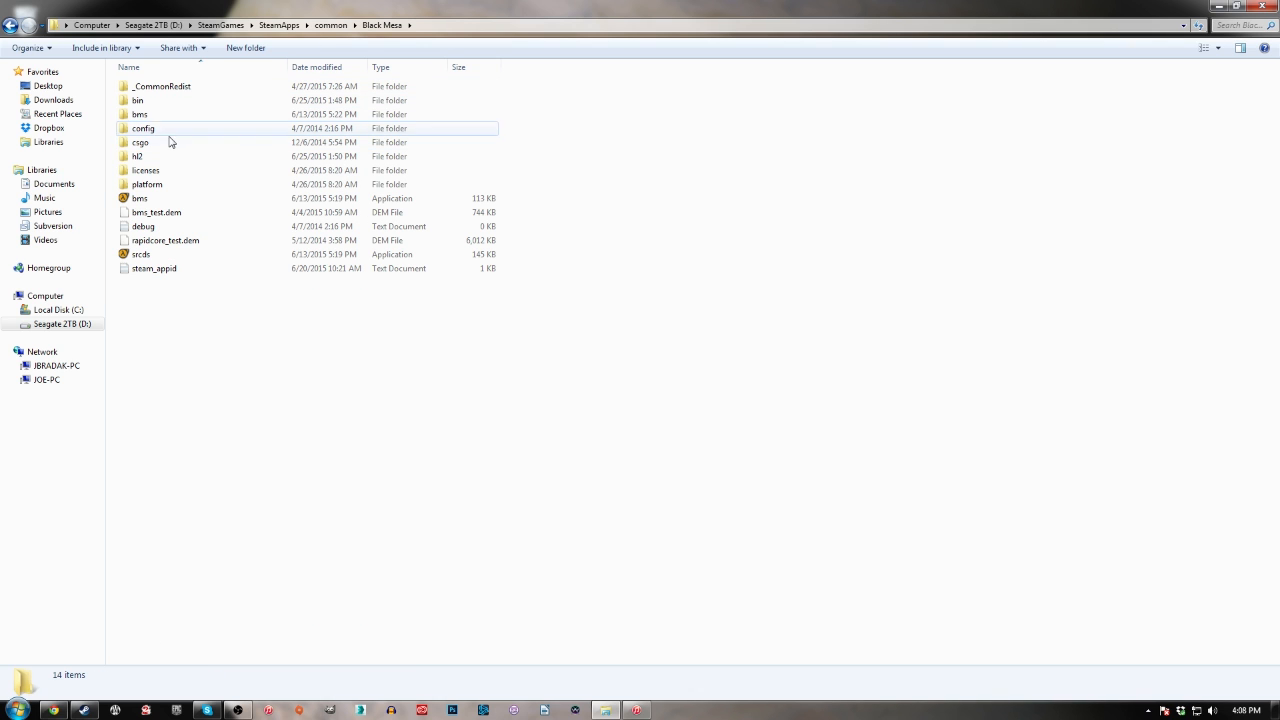
double_click(140, 101)
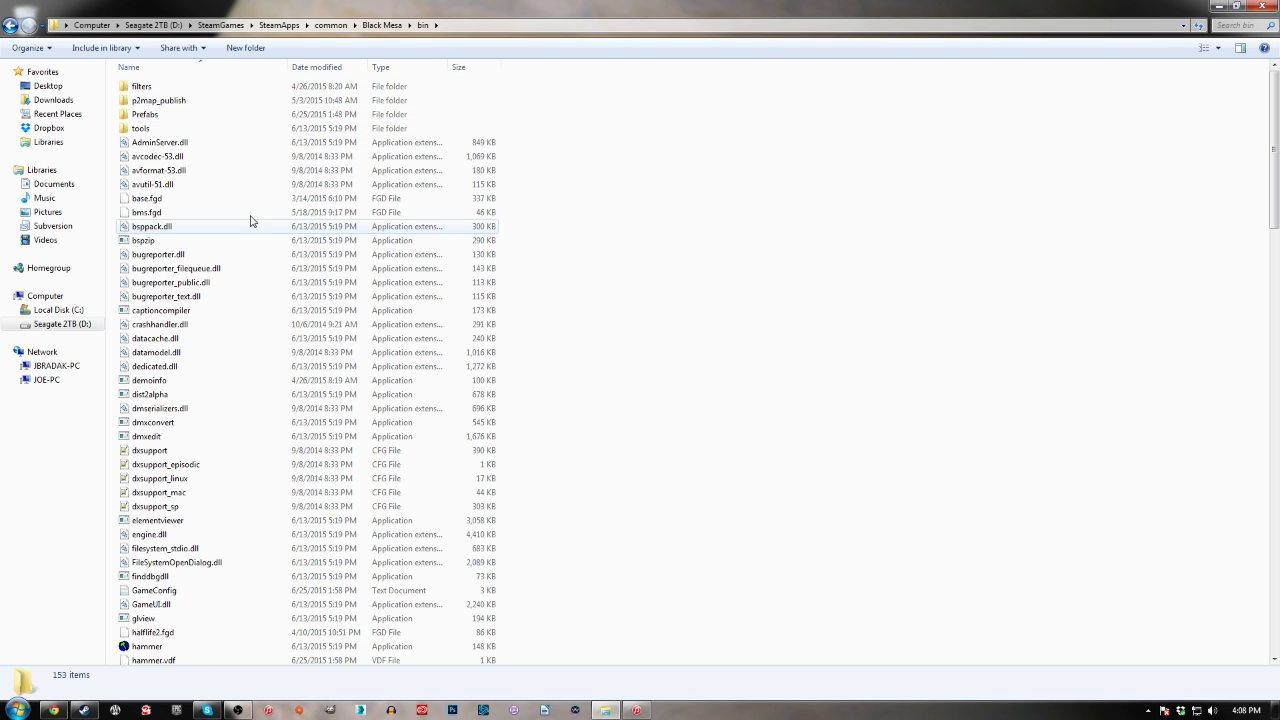
scroll(258, 225, "down", 2)
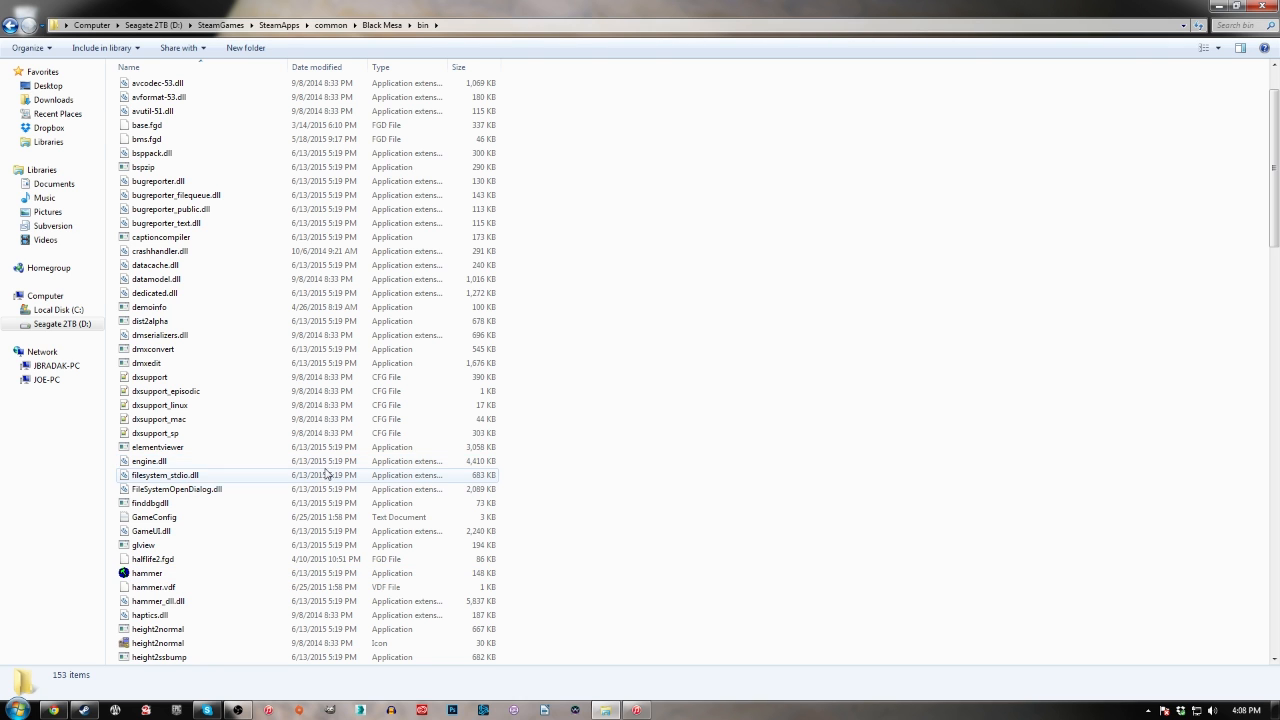
scroll(330, 470, "up", 2)
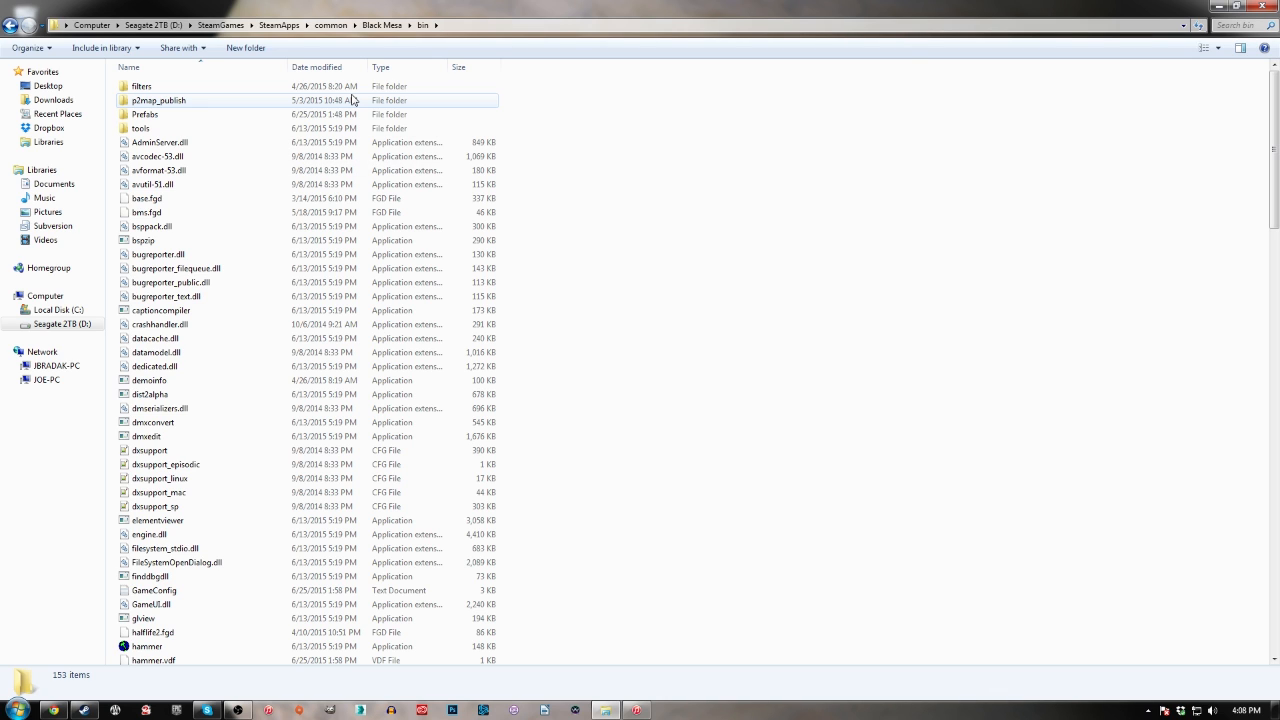
Open Black Mesa's bms folder and locate its gameinfo text file among the game content
left_click(380, 26)
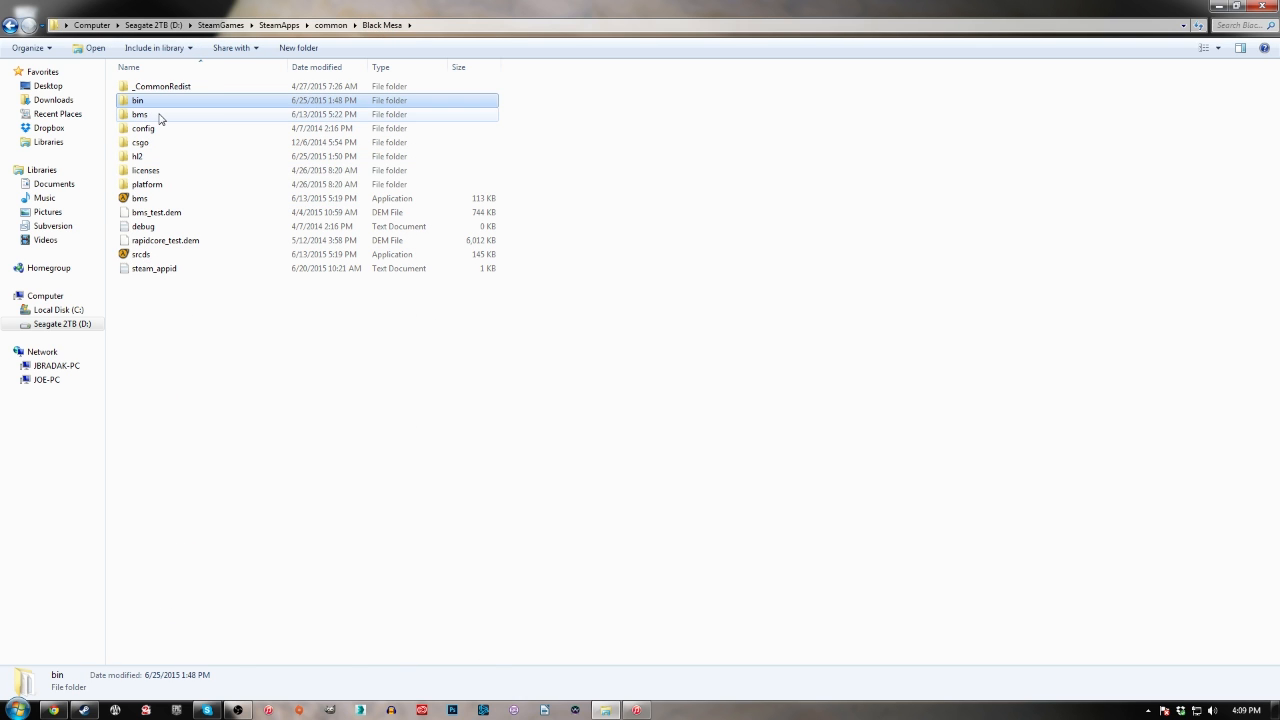
double_click(160, 118)
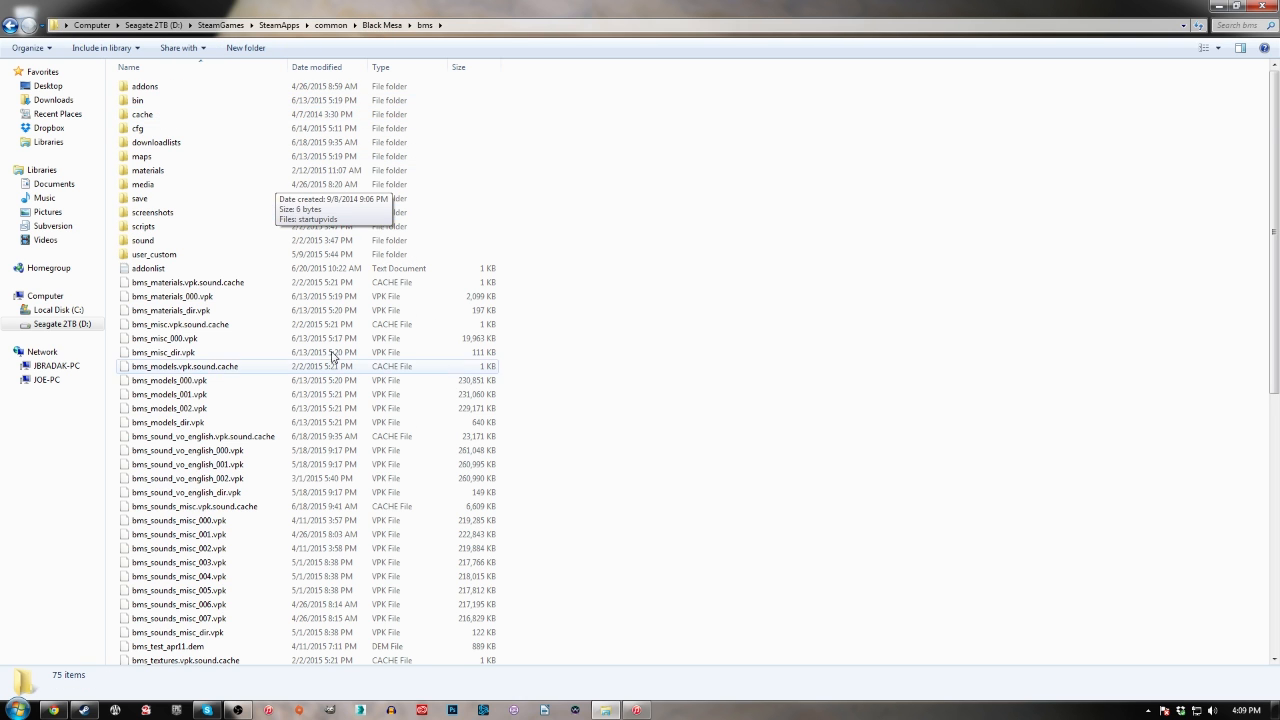
scroll(325, 358, "down", 10)
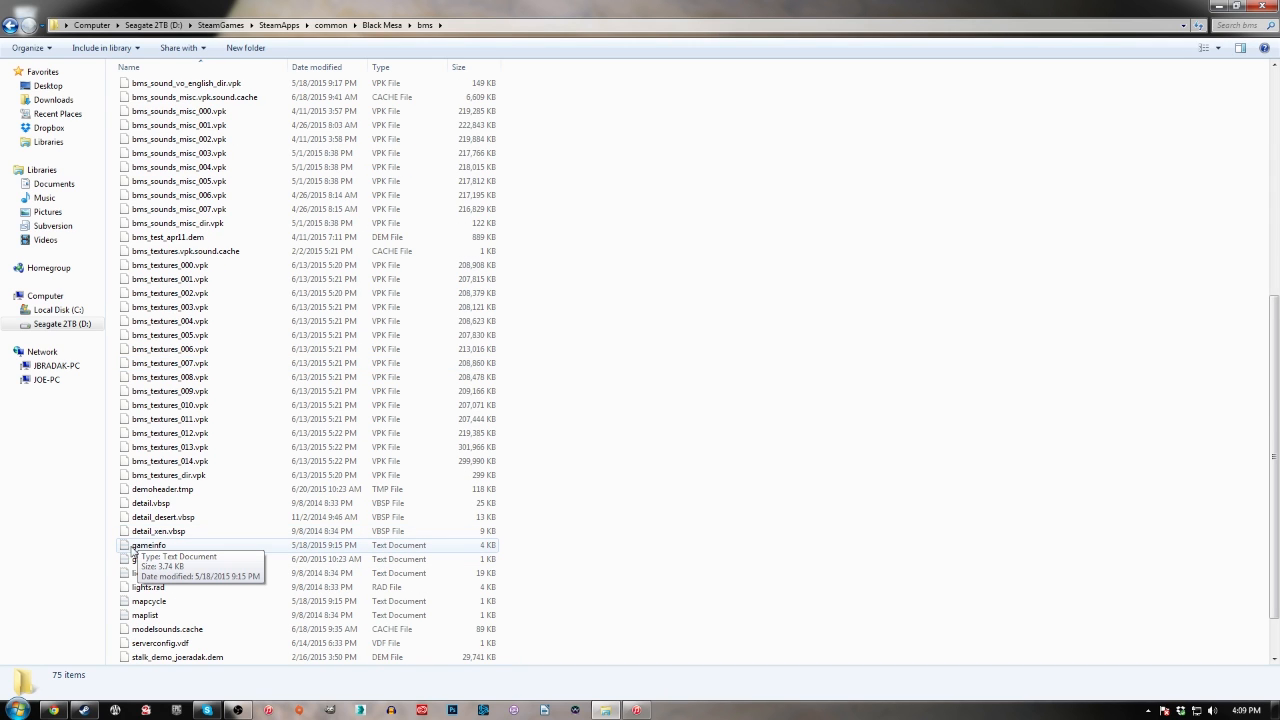
left_click(343, 548)
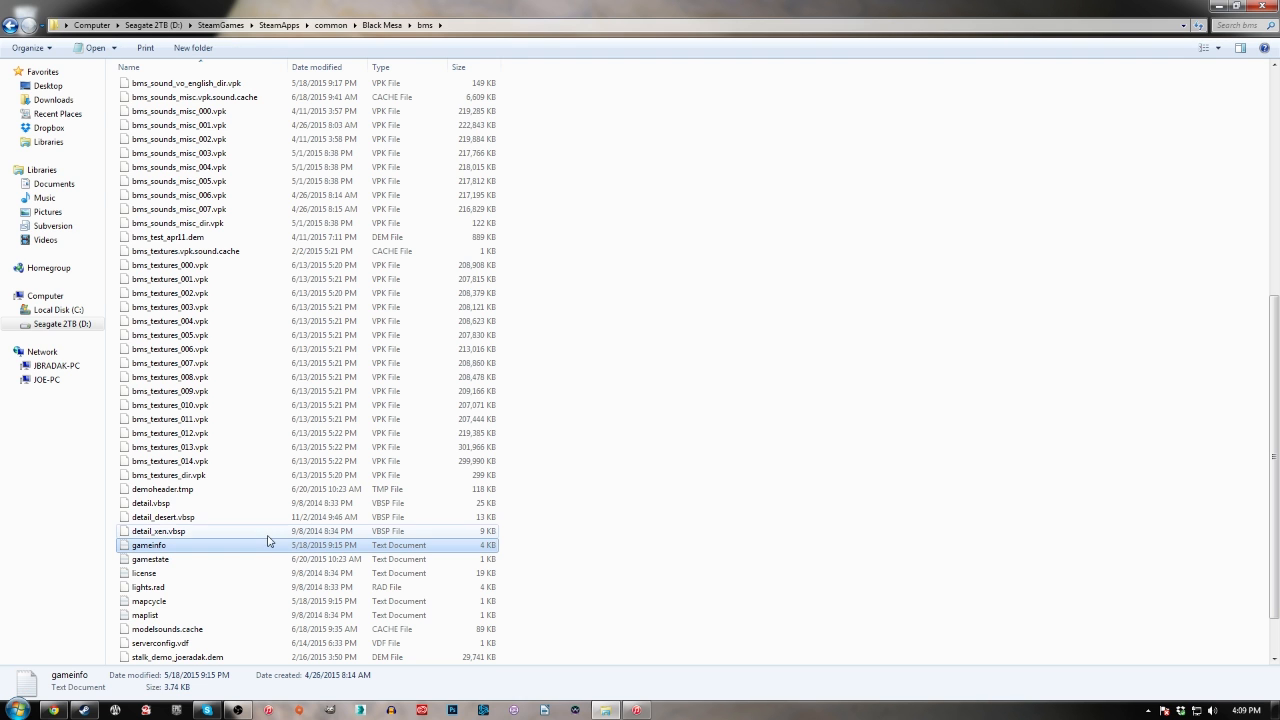
scroll(233, 222, "up", 8)
scroll(233, 222, "up", 2)
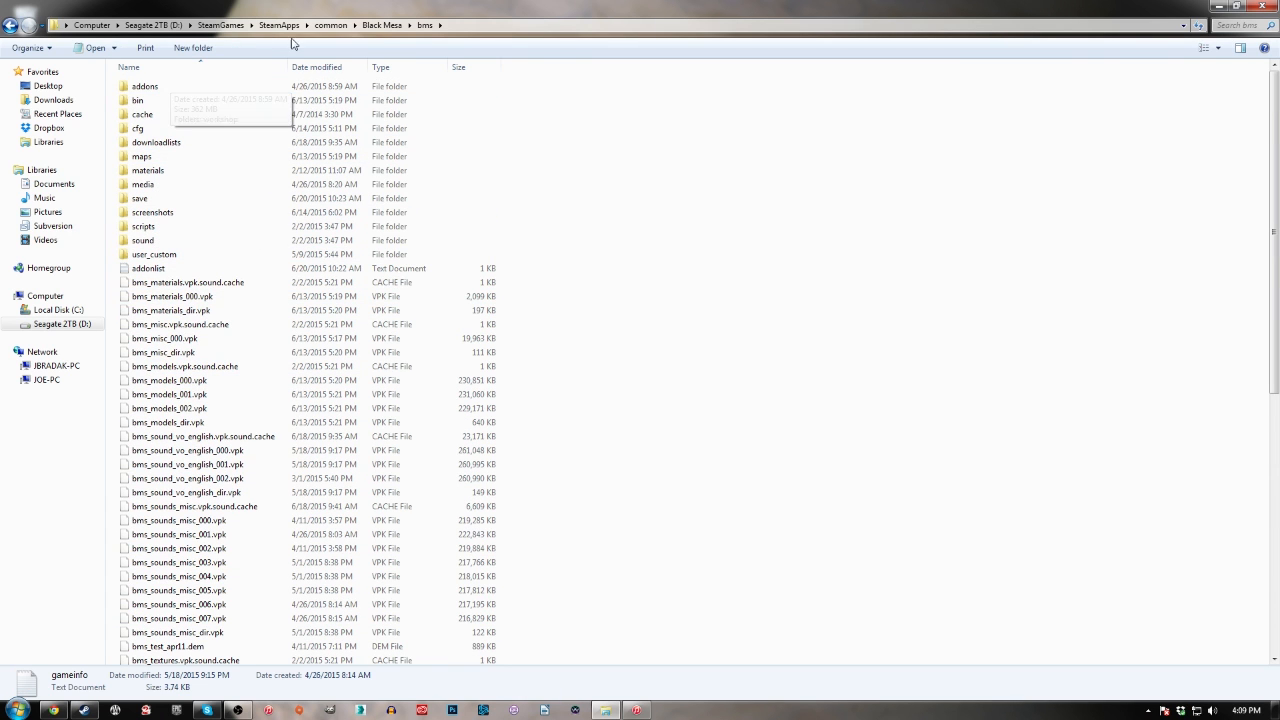
Go back to the Black Mesa folder and open its hl2 subfolder
left_click(382, 25)
double_click(183, 157)
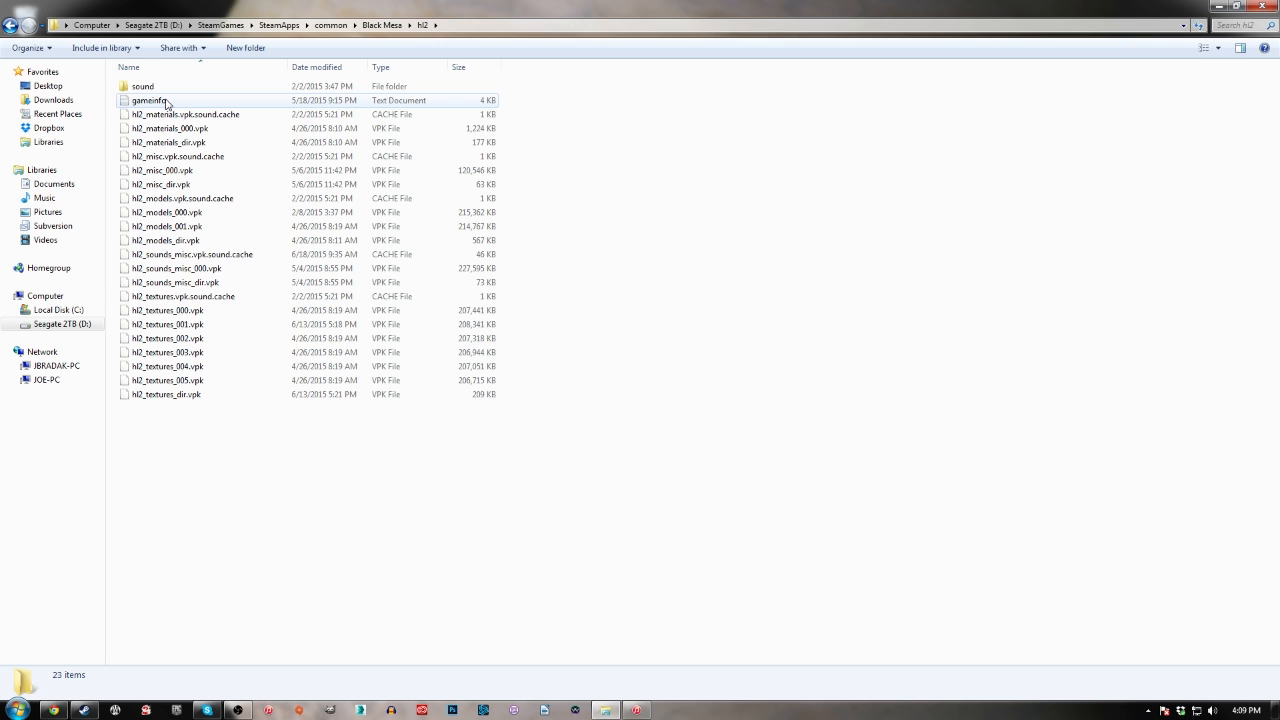
Launch the Hammer application from the Black Mesa bin folder and close its Messages window
left_click(381, 25)
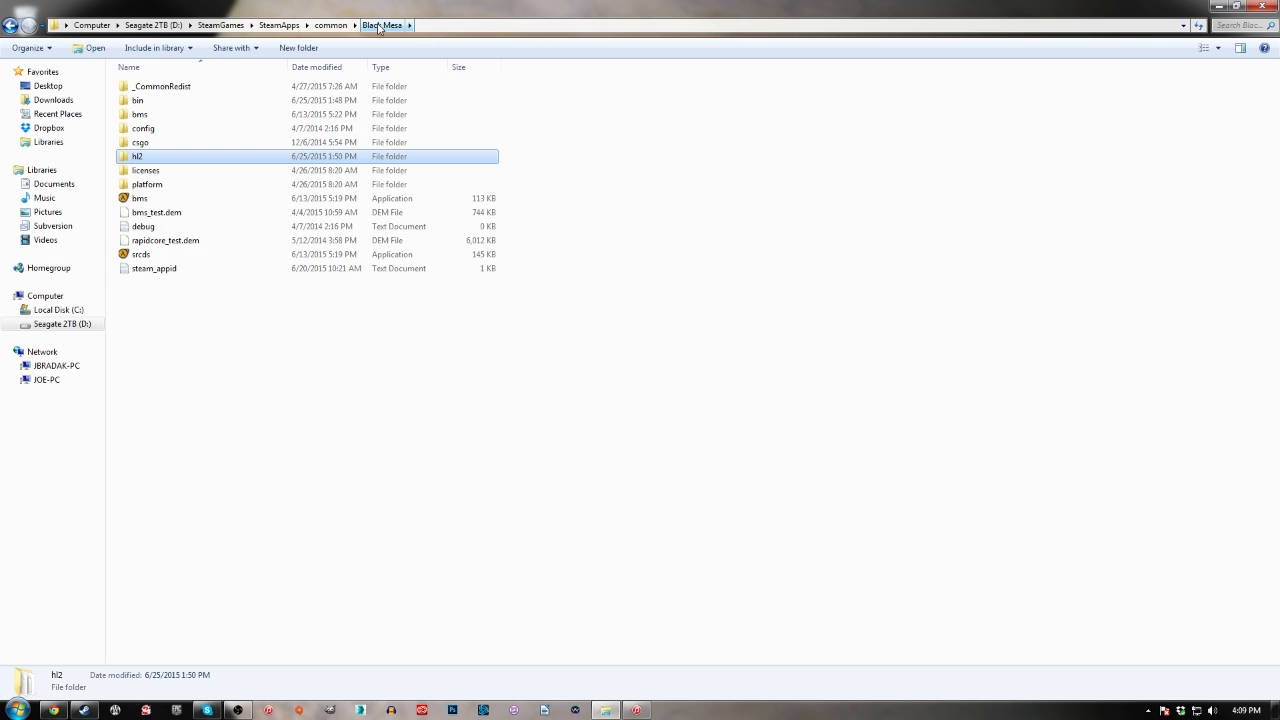
double_click(145, 101)
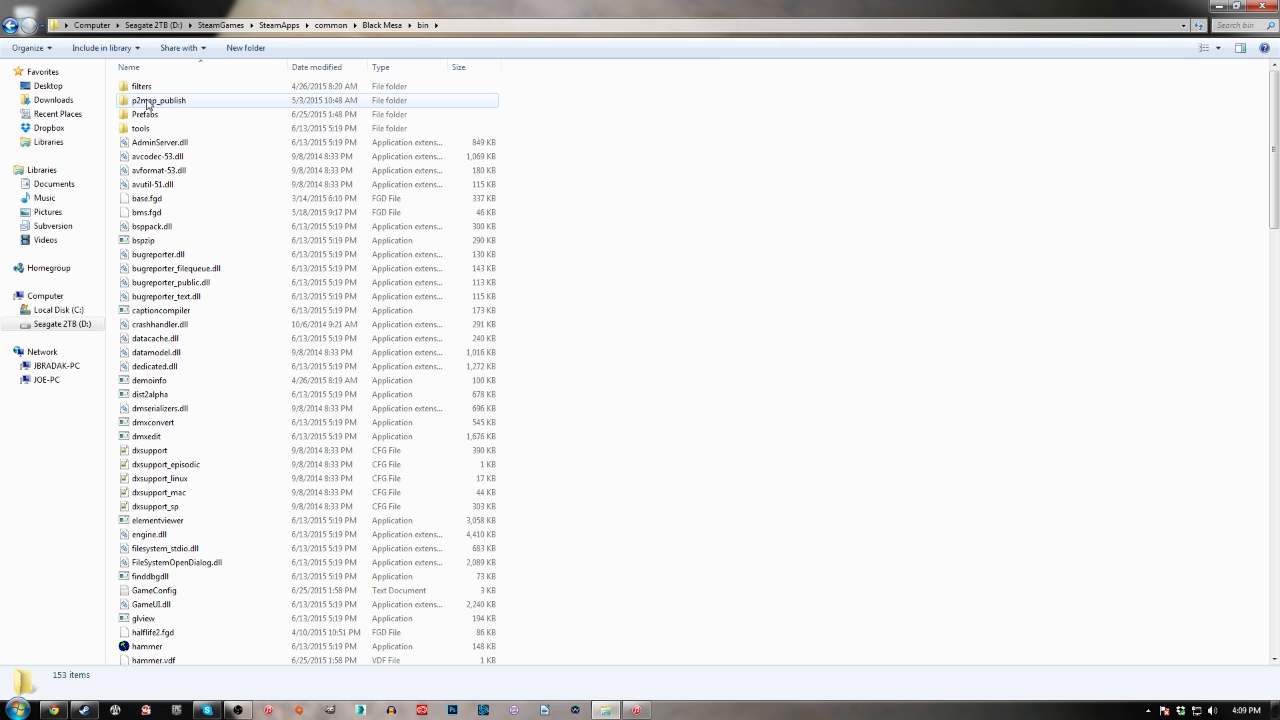
scroll(245, 450, "down", 7)
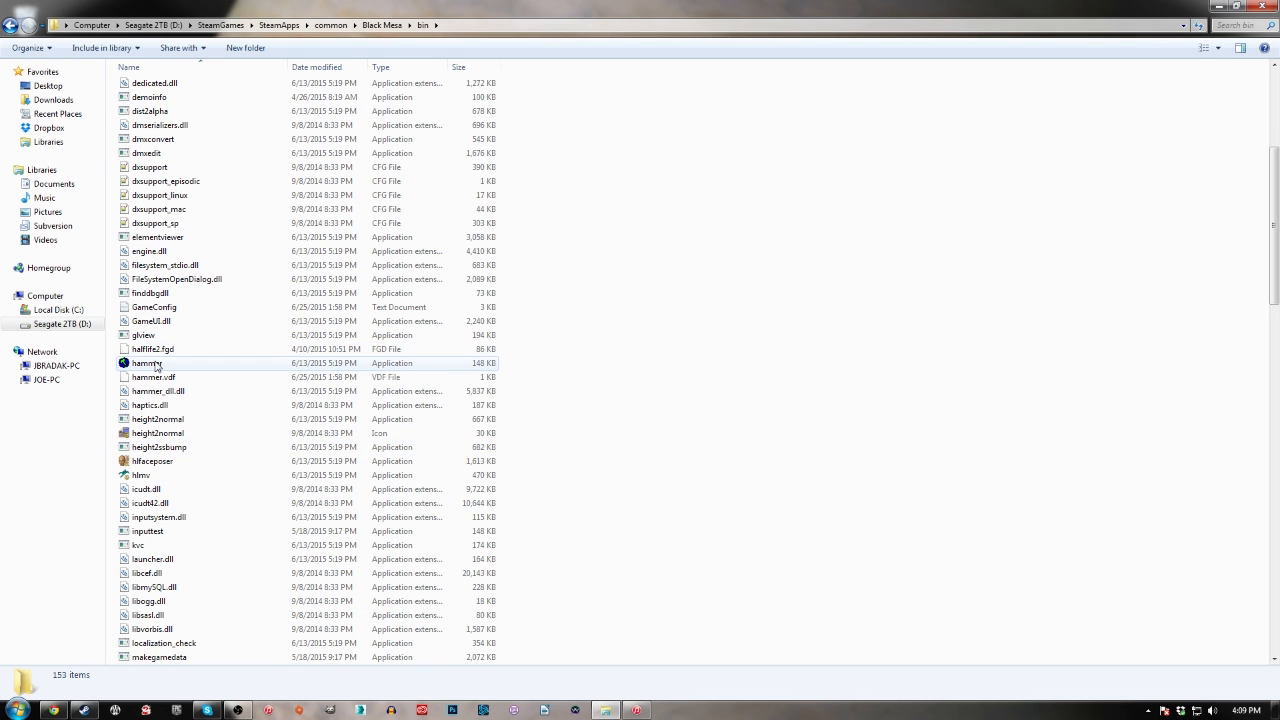
double_click(150, 363)
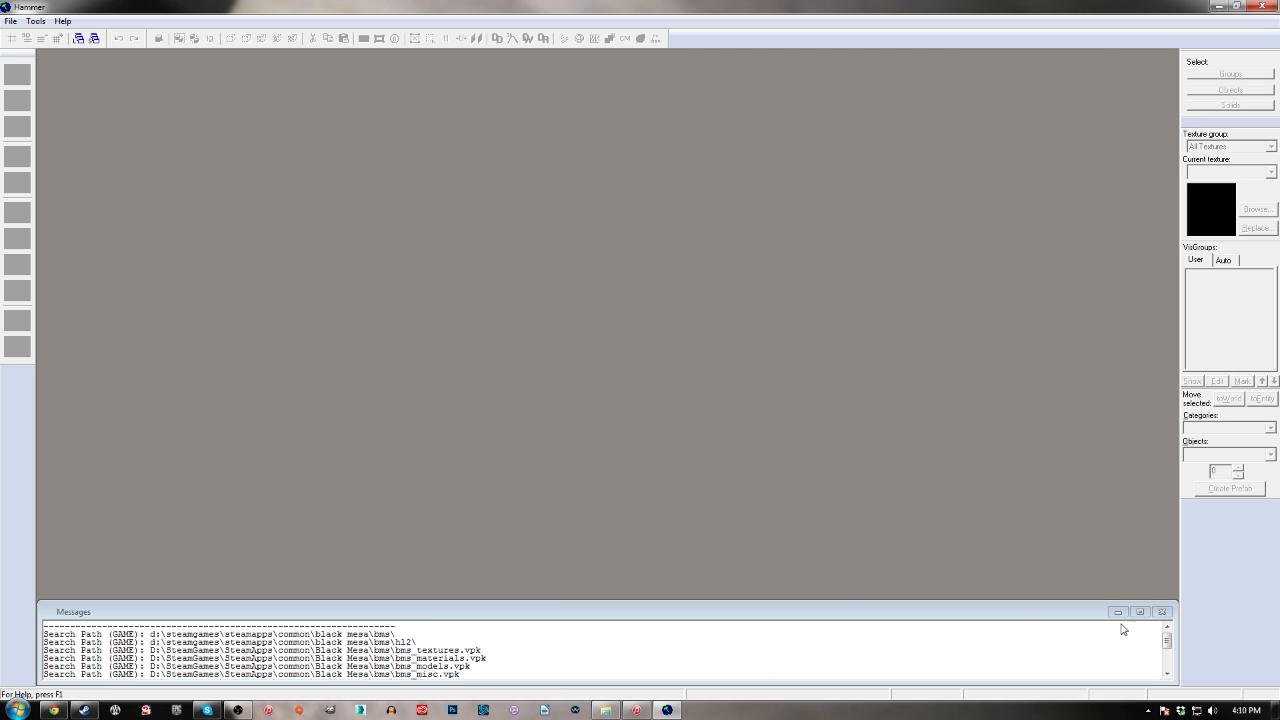
mouse_move(1171, 645)
left_mouse_down()
mouse_move(1173, 668)
mouse_move(1173, 631)
left_mouse_up()
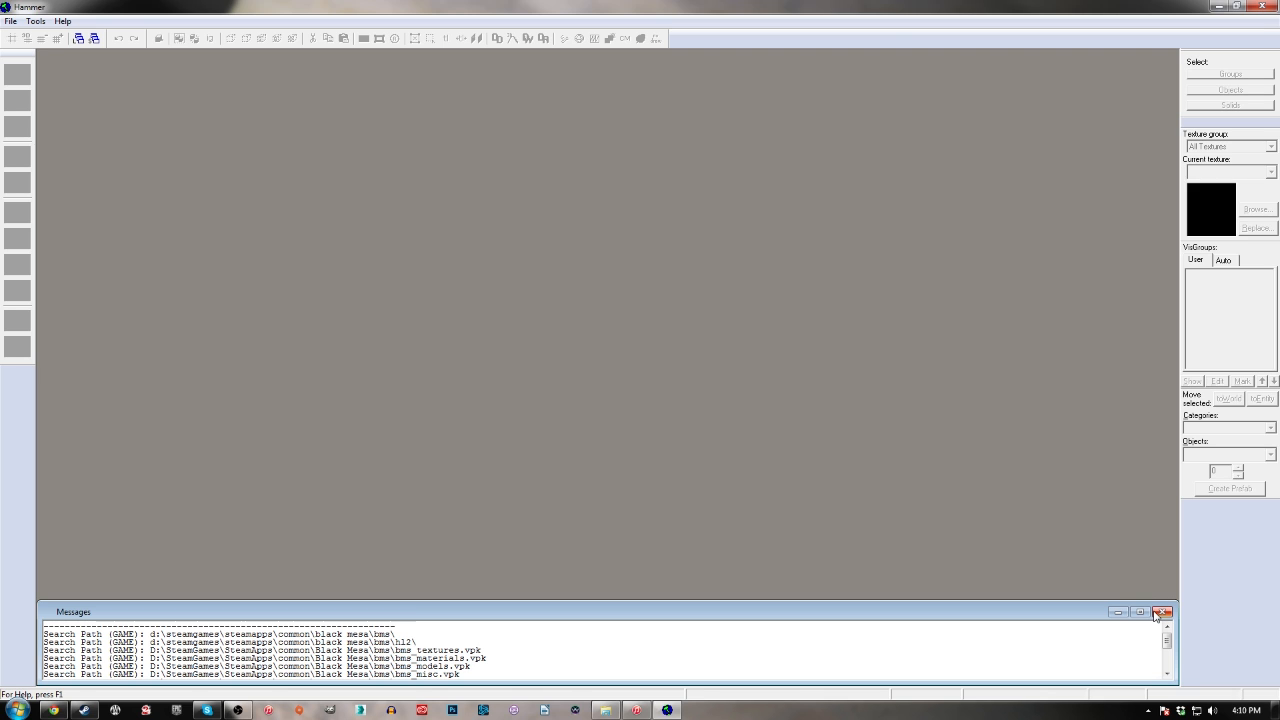
left_click(1161, 612)
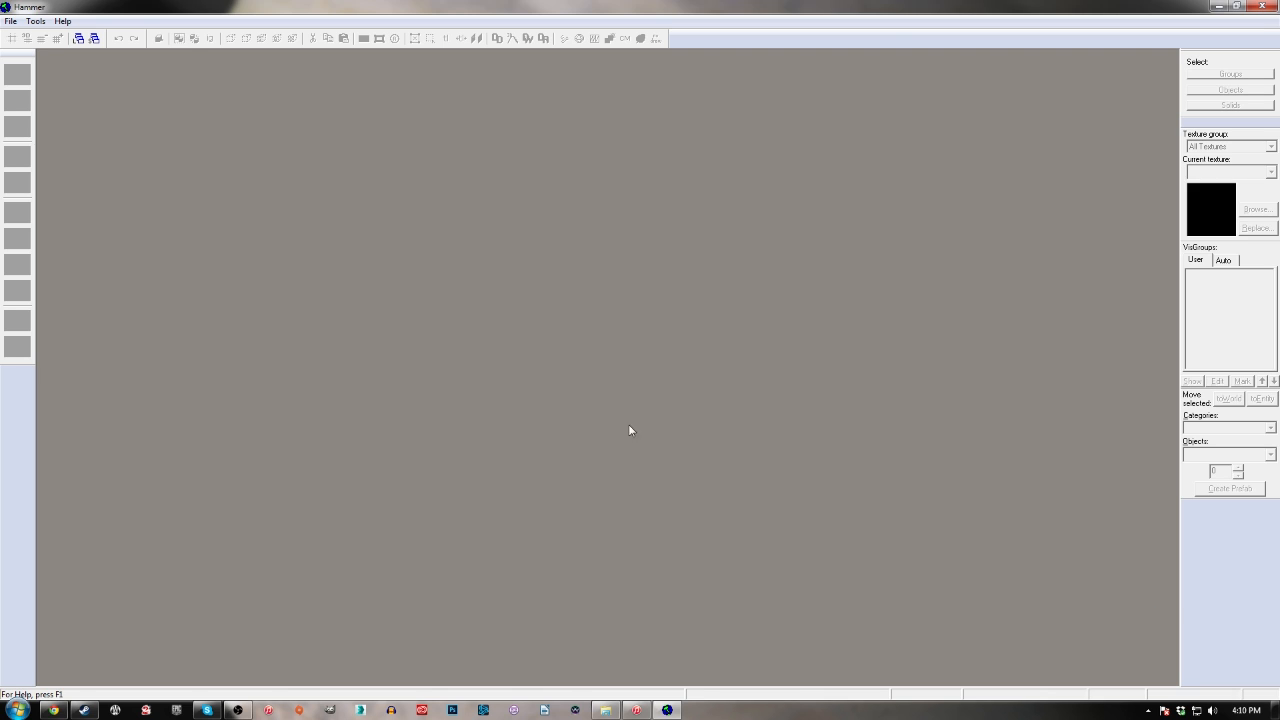
Open Hammer's options, view the Half-Life 2 game configuration, and return to Black Mesa through the list of editable configurations
left_click(35, 21)
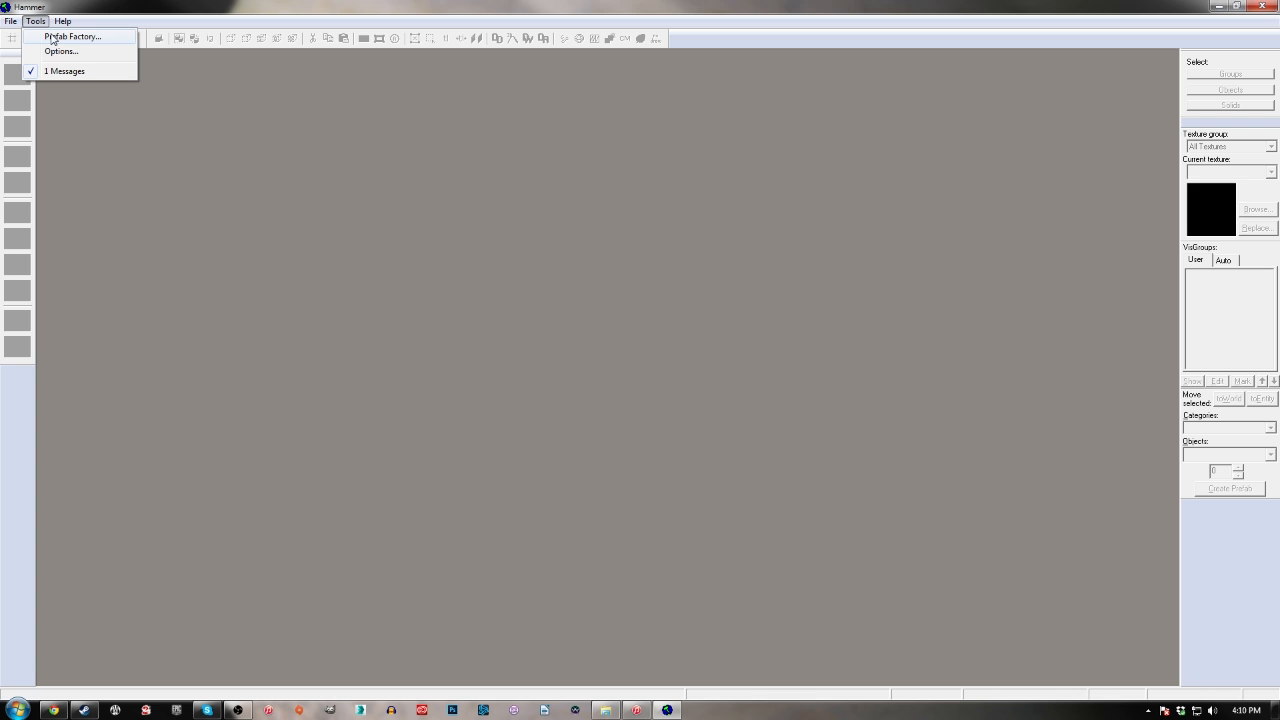
left_click(58, 51)
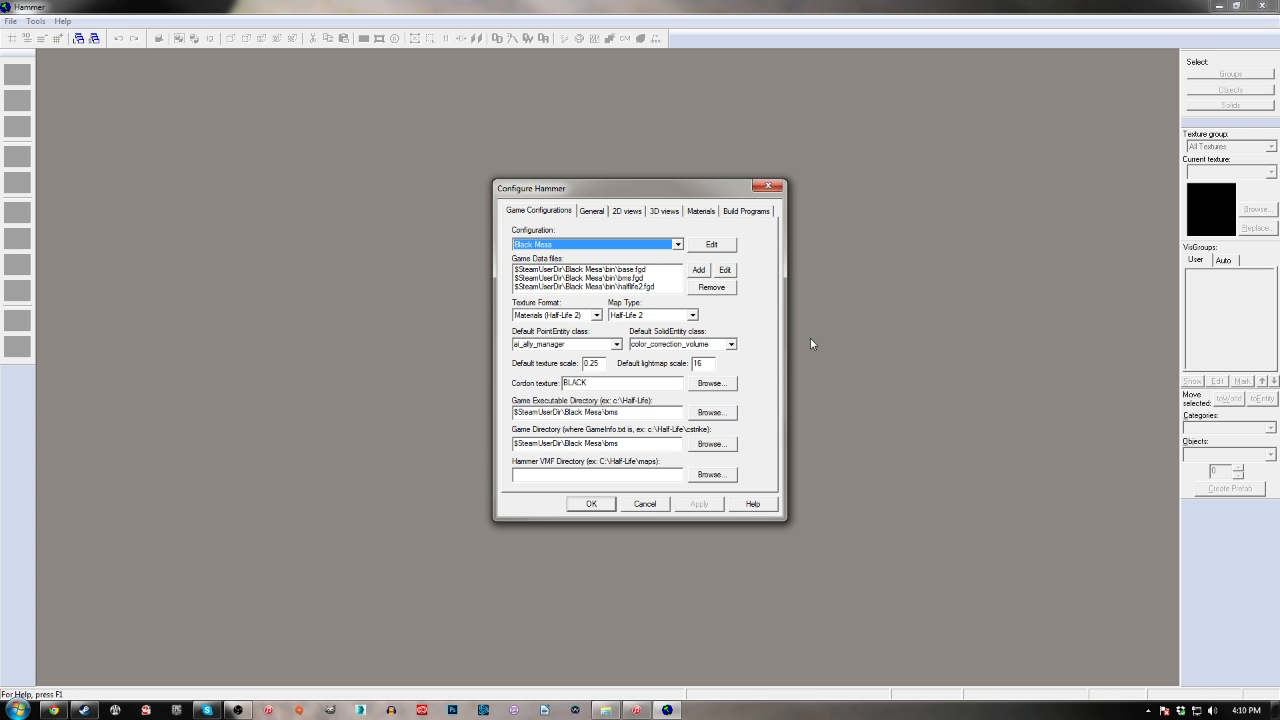
left_click(677, 245)
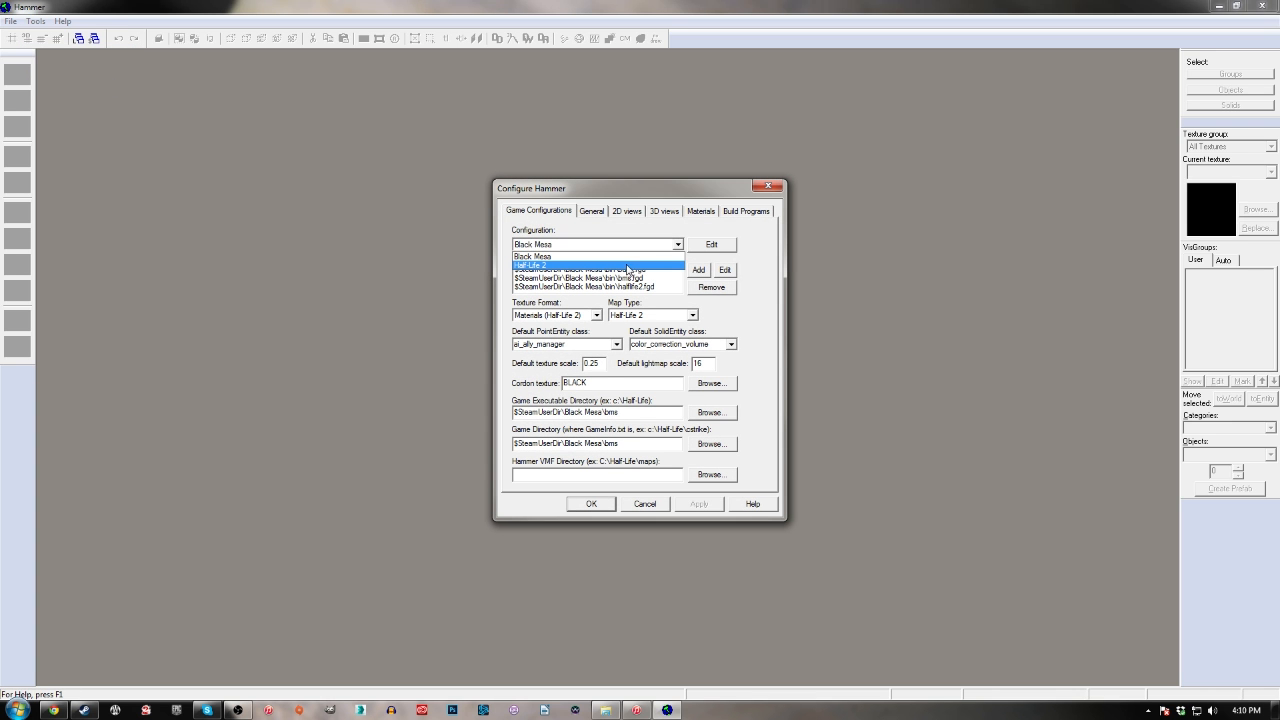
left_click(630, 264)
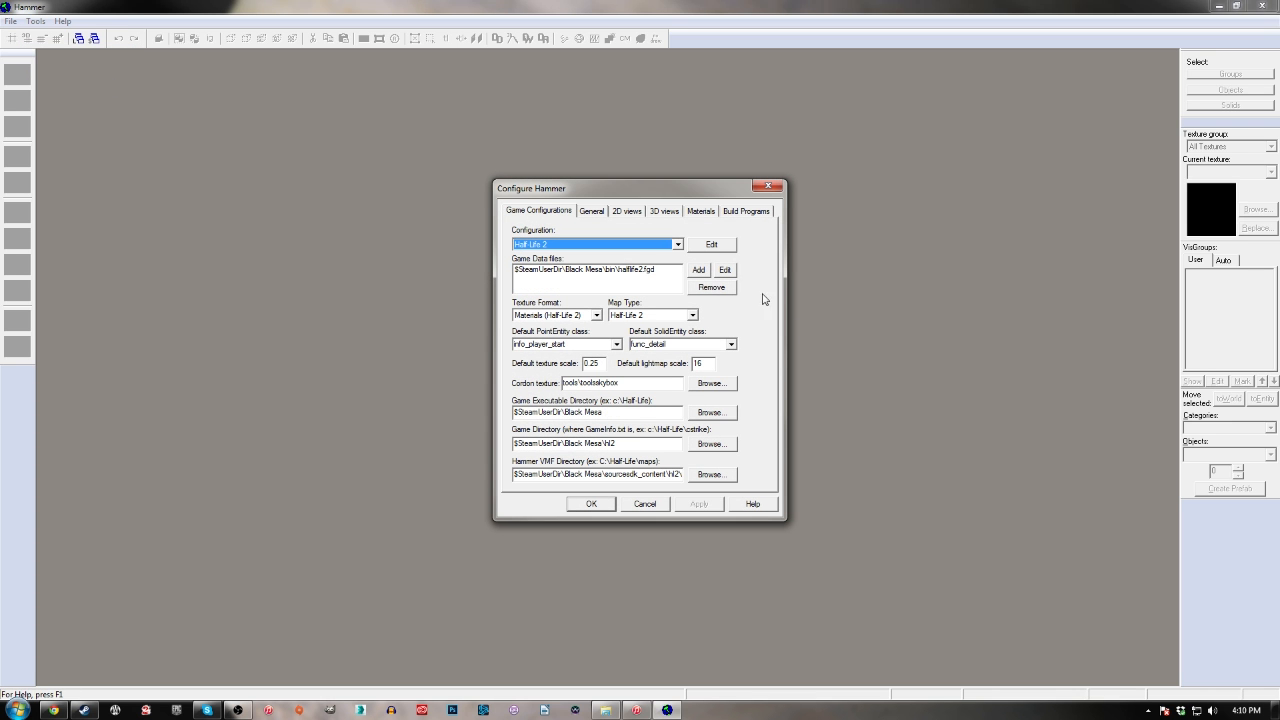
left_click(676, 246)
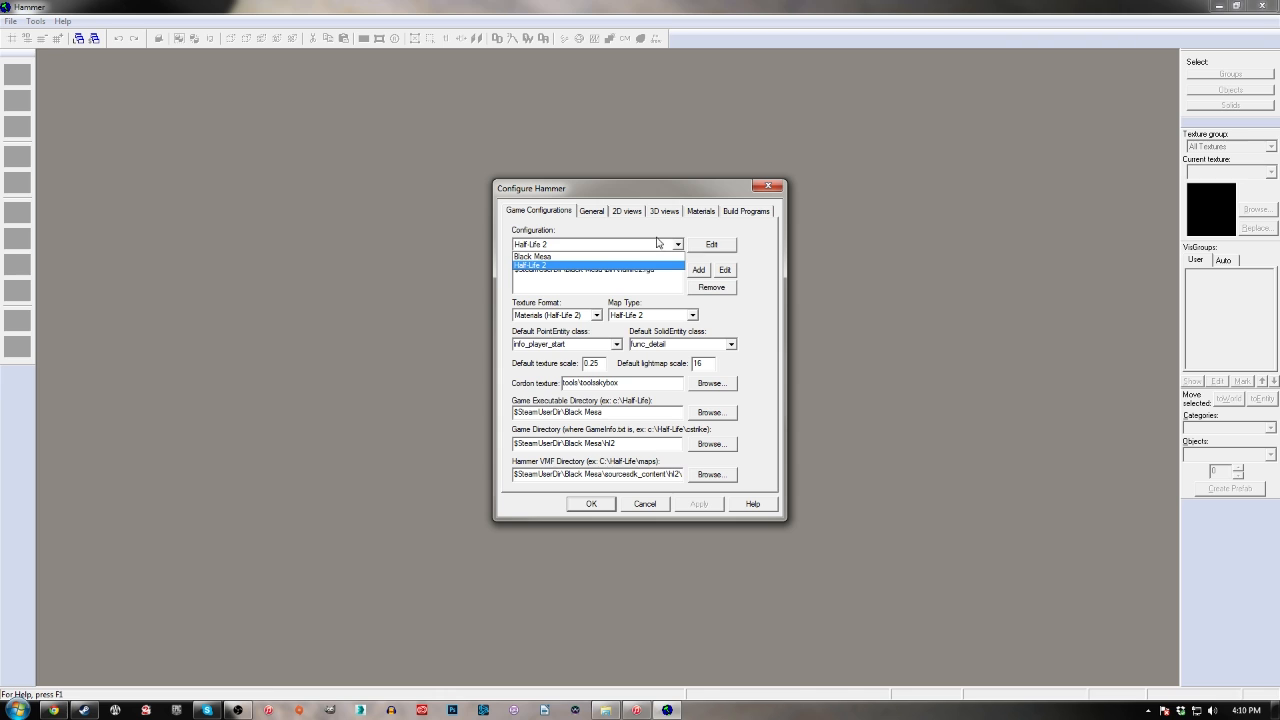
left_click(651, 233)
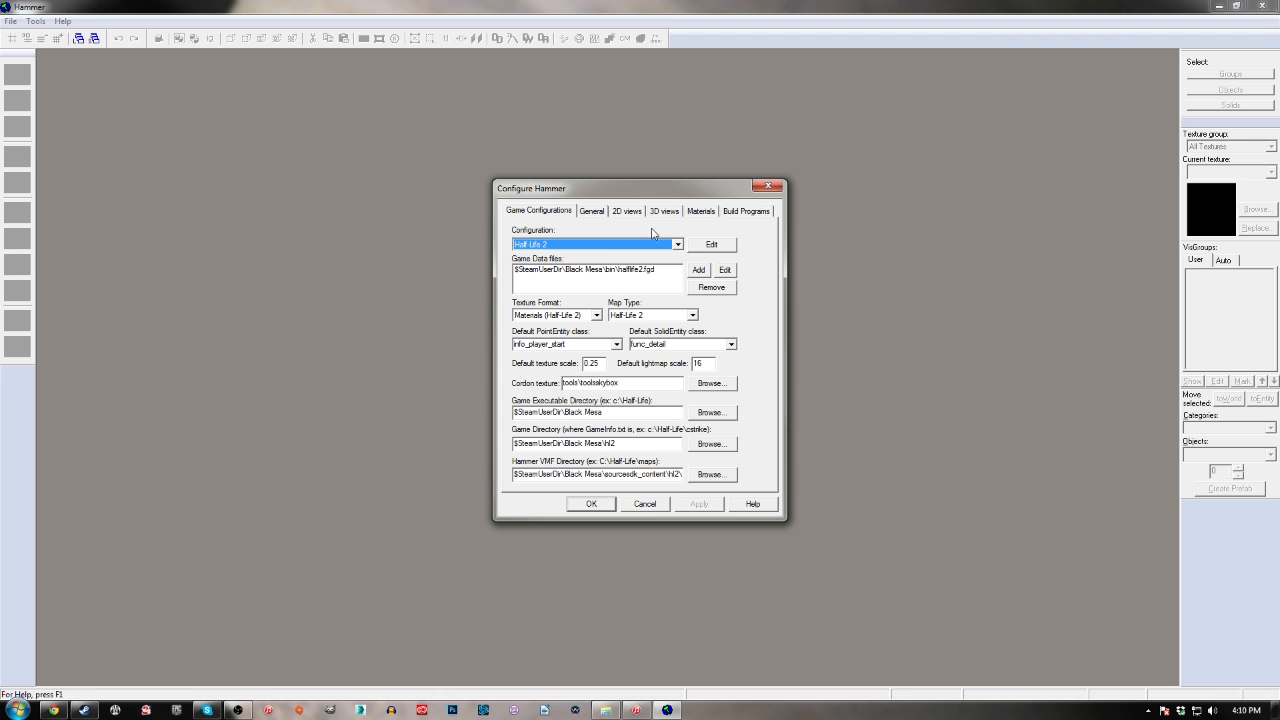
left_click(711, 246)
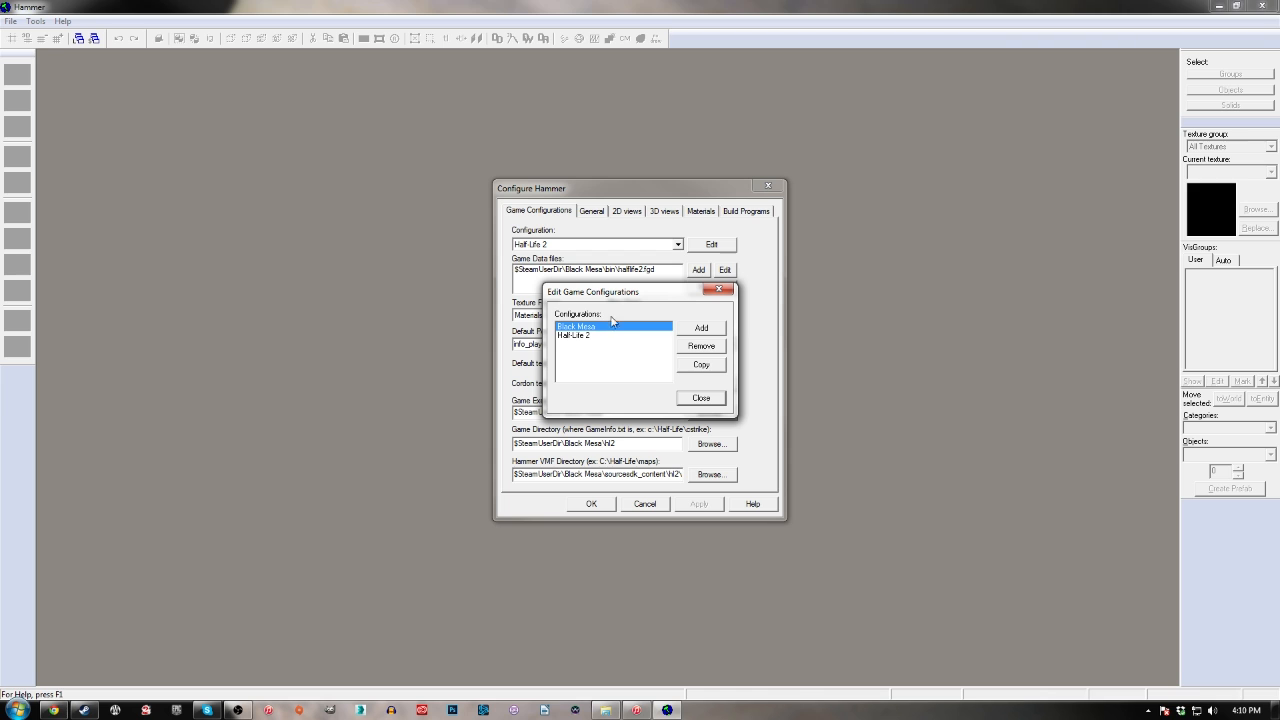
left_click(720, 291)
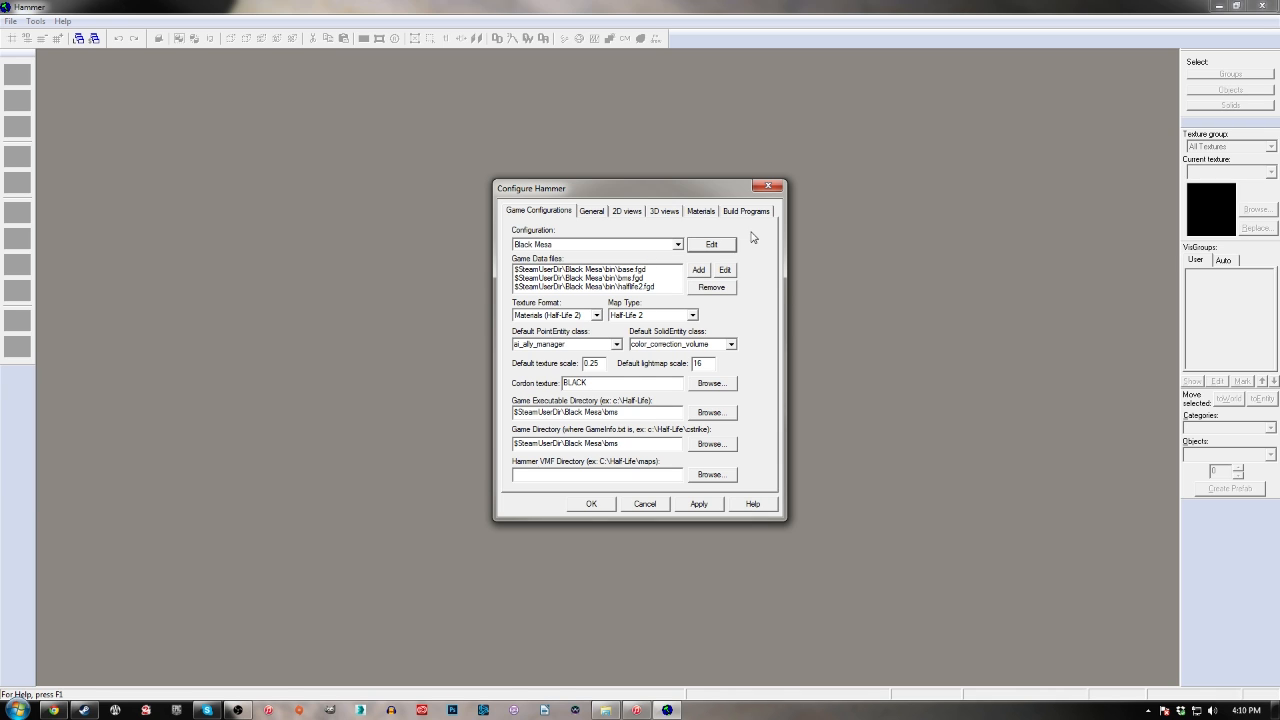
Look at the FGD files in the bin folder that can be added as game data, without adding any
left_click(699, 270)
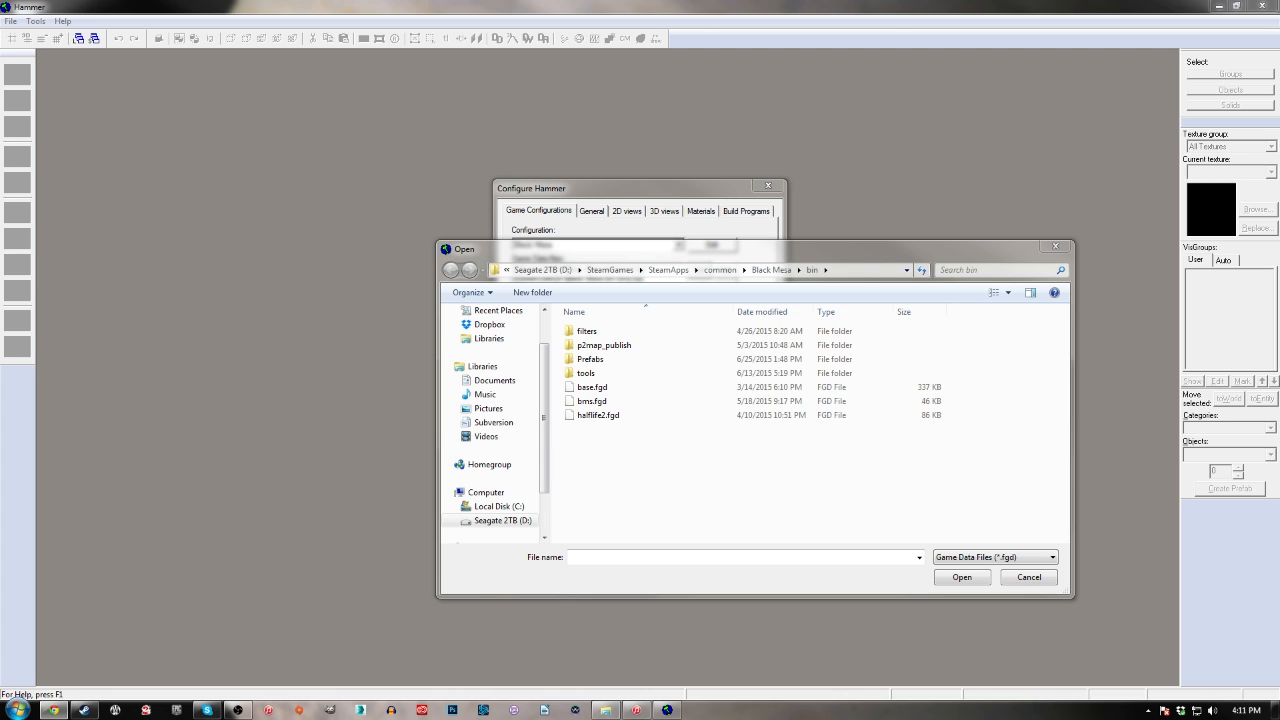
left_click(277, 356)
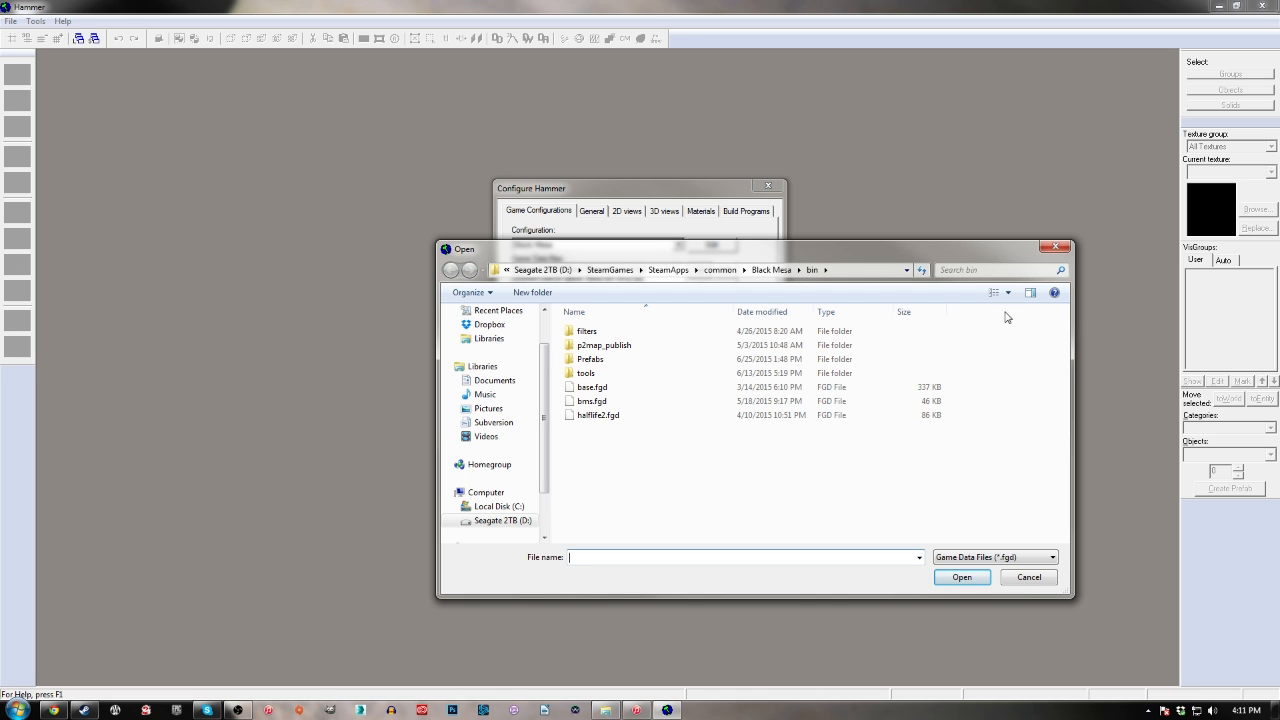
left_click(1054, 247)
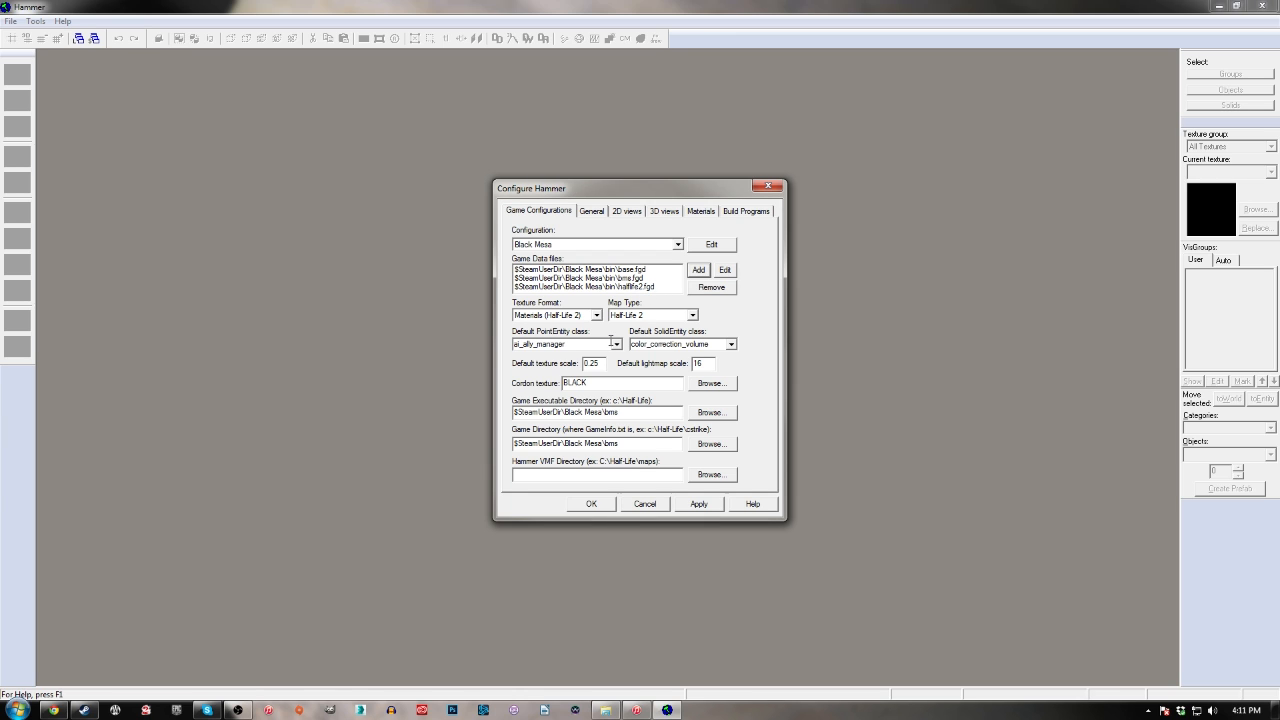
Set the Black Mesa configuration's Default SolidEntity class to func_detail
left_click(732, 345)
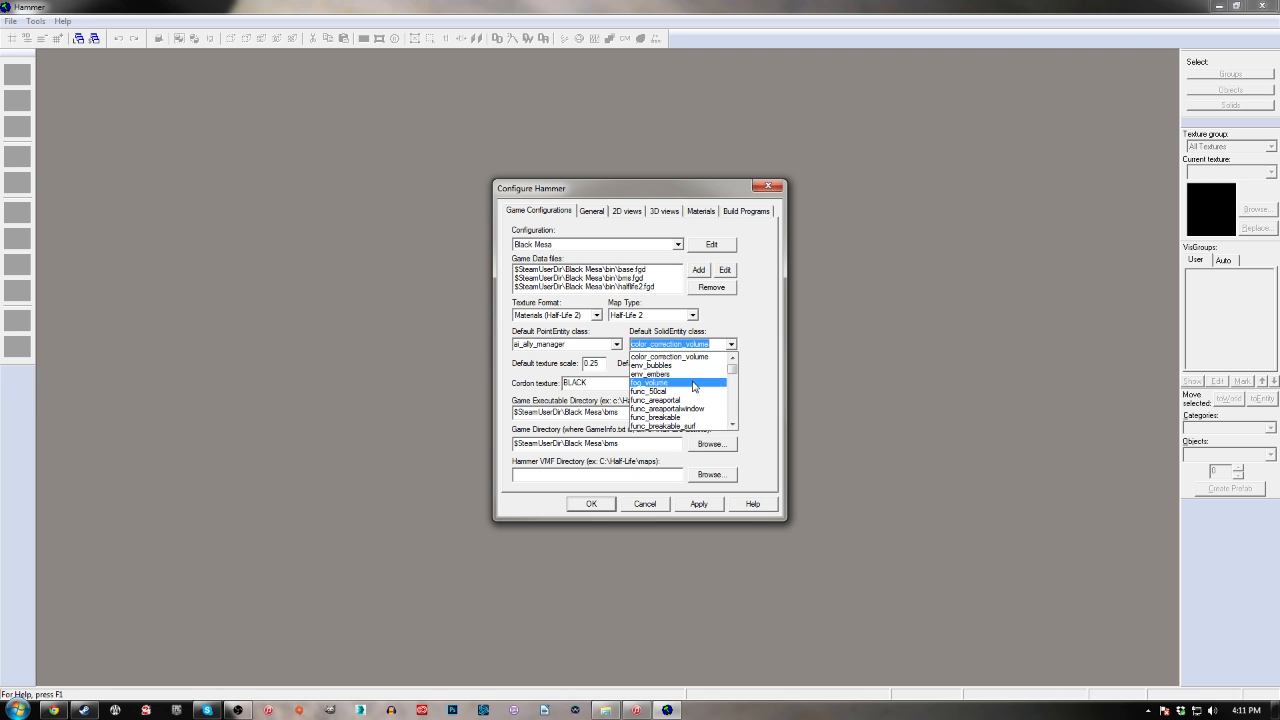
scroll(688, 403, "down", 2)
scroll(688, 403, "down", 2)
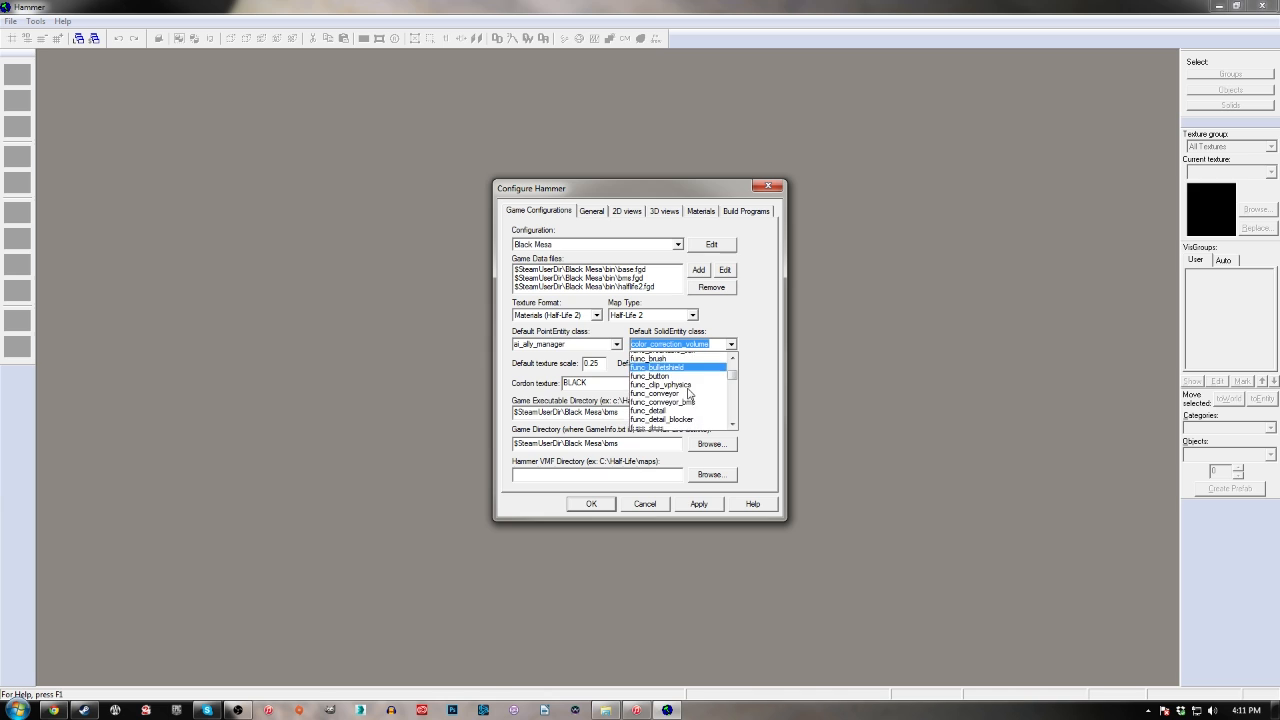
left_click(688, 400)
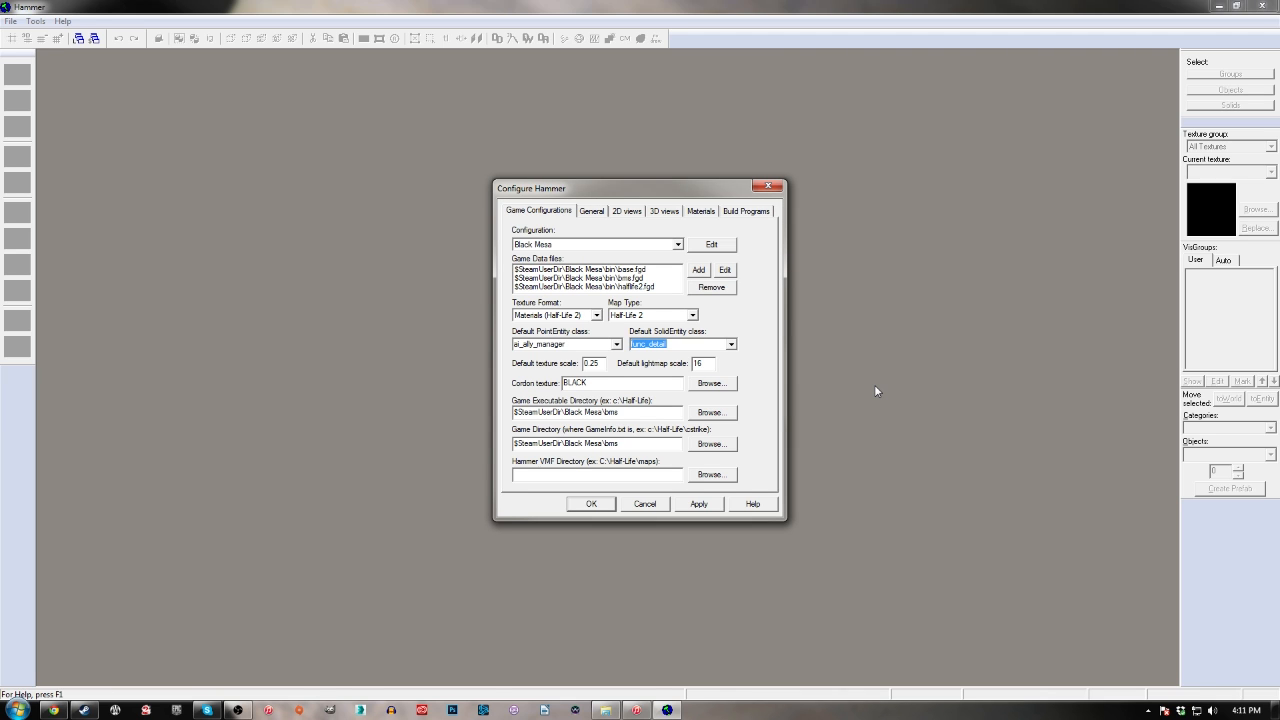
Look at the available Default PointEntity classes and leave the list without choosing another one
left_click(616, 345)
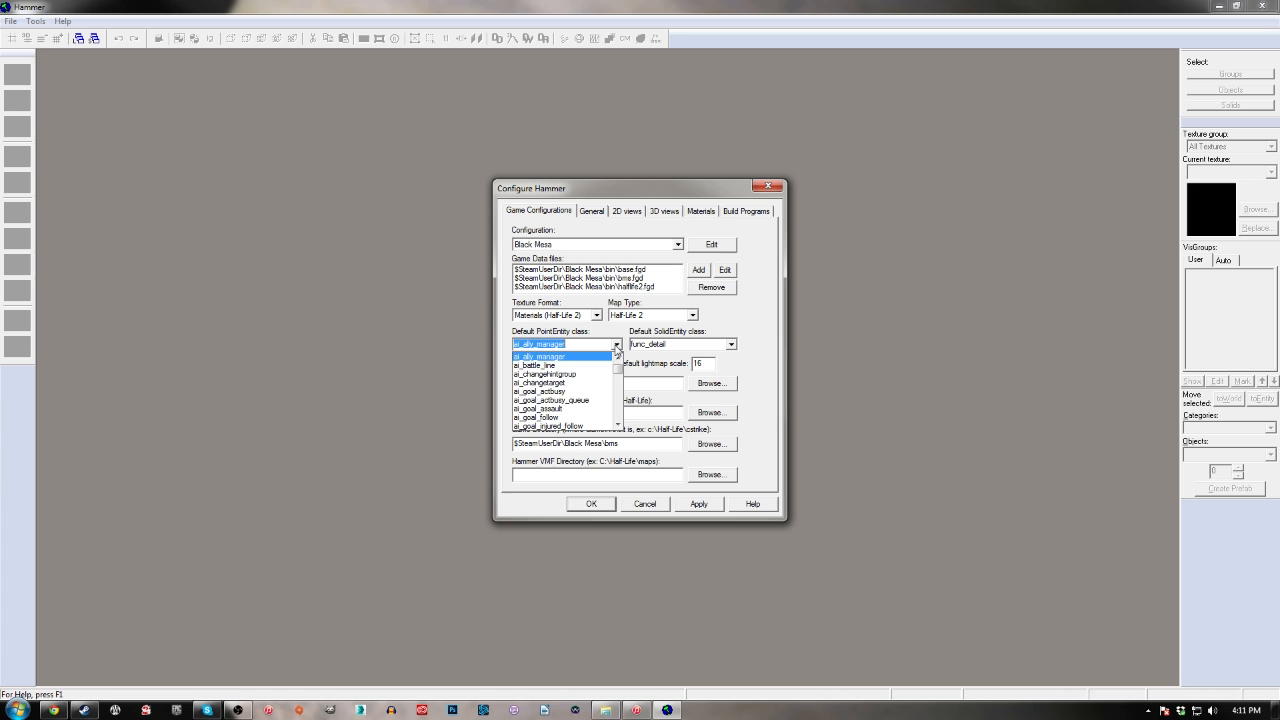
left_click(616, 348)
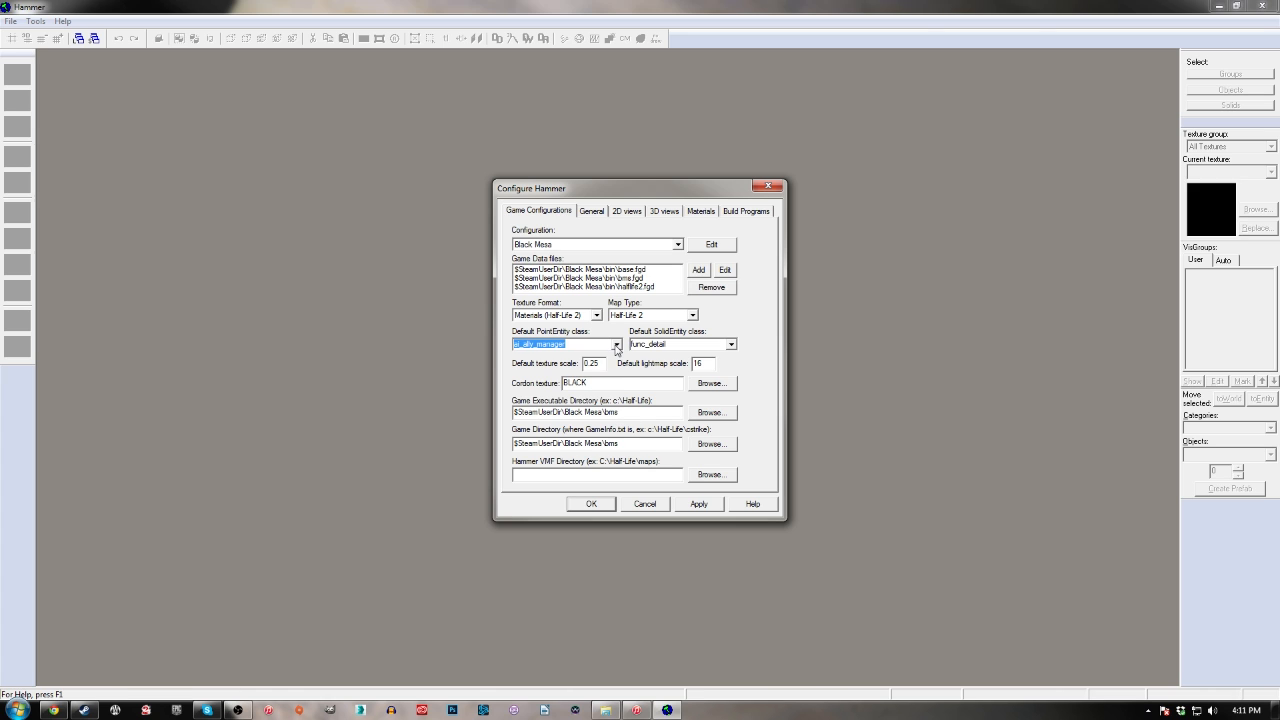
left_click(616, 345)
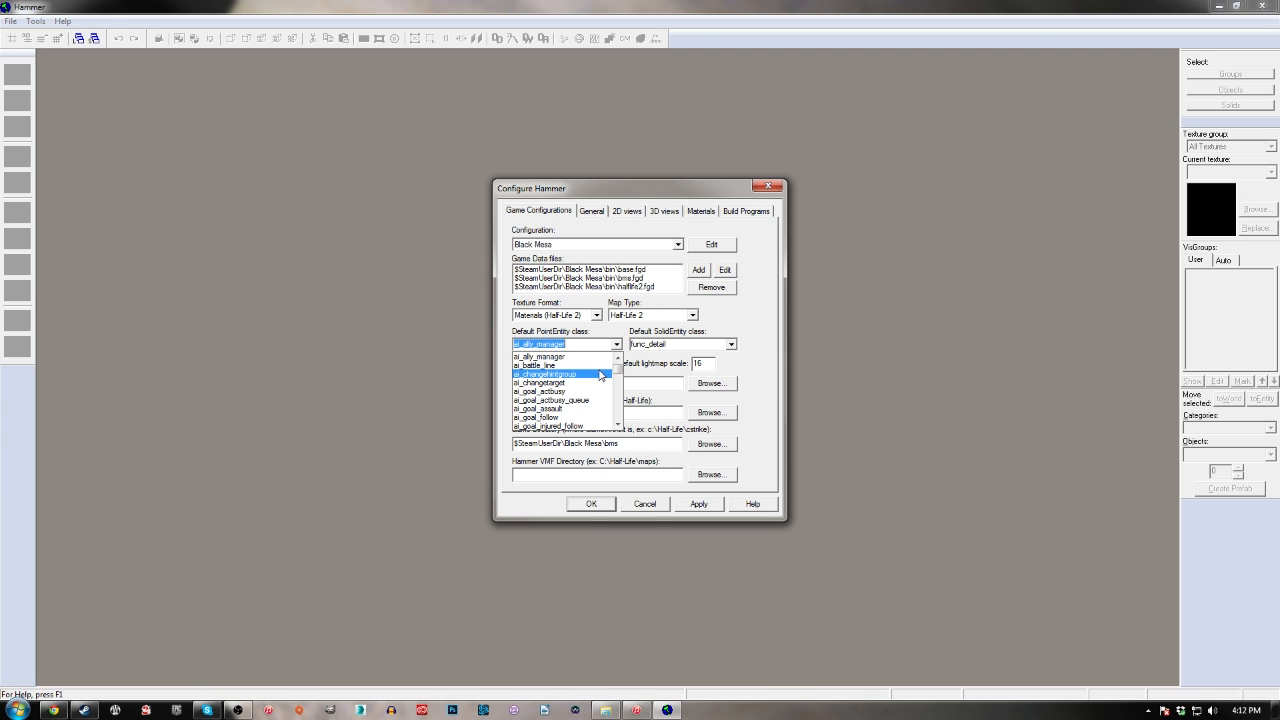
left_click(872, 389)
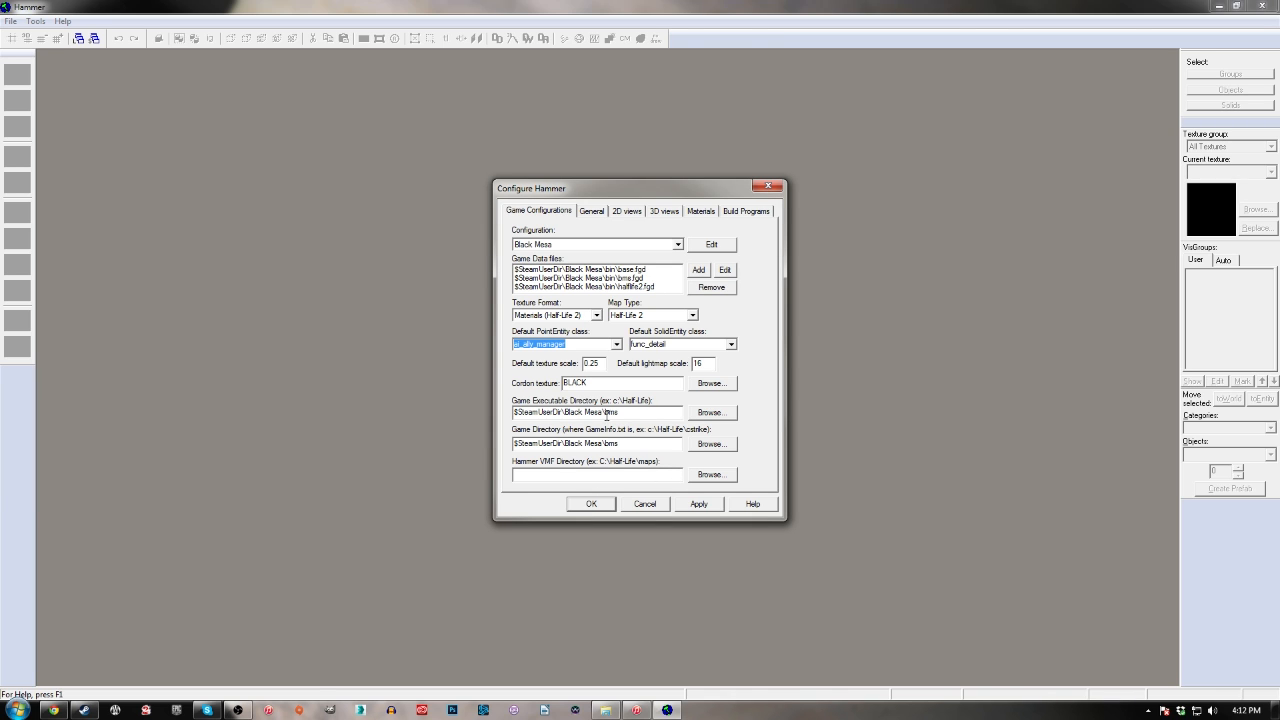
Examine the Game Executable Directory path of the Black Mesa configuration
left_click_drag(532, 413, 616, 413)
left_click(576, 413)
key("alt+Tab")
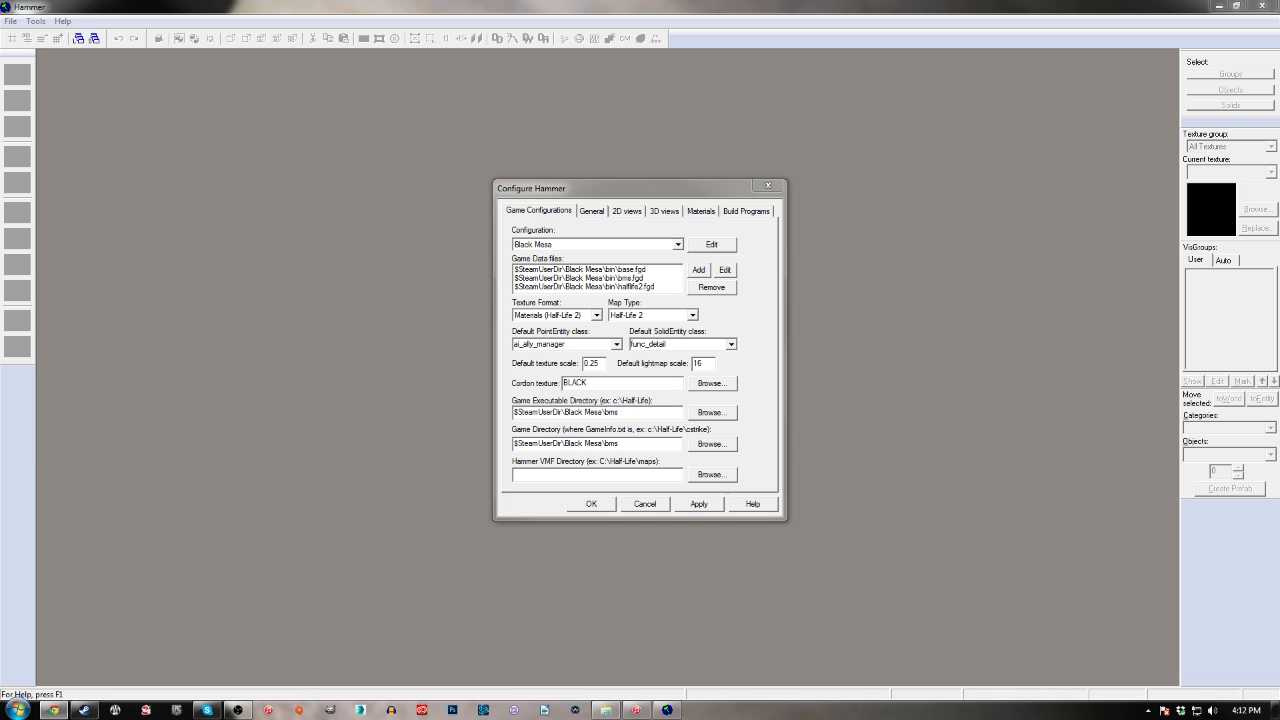
left_click(971, 388)
Open the Build Programs settings and look through the bin folder's programs for the BSP executable, without choosing a file
left_click(733, 216)
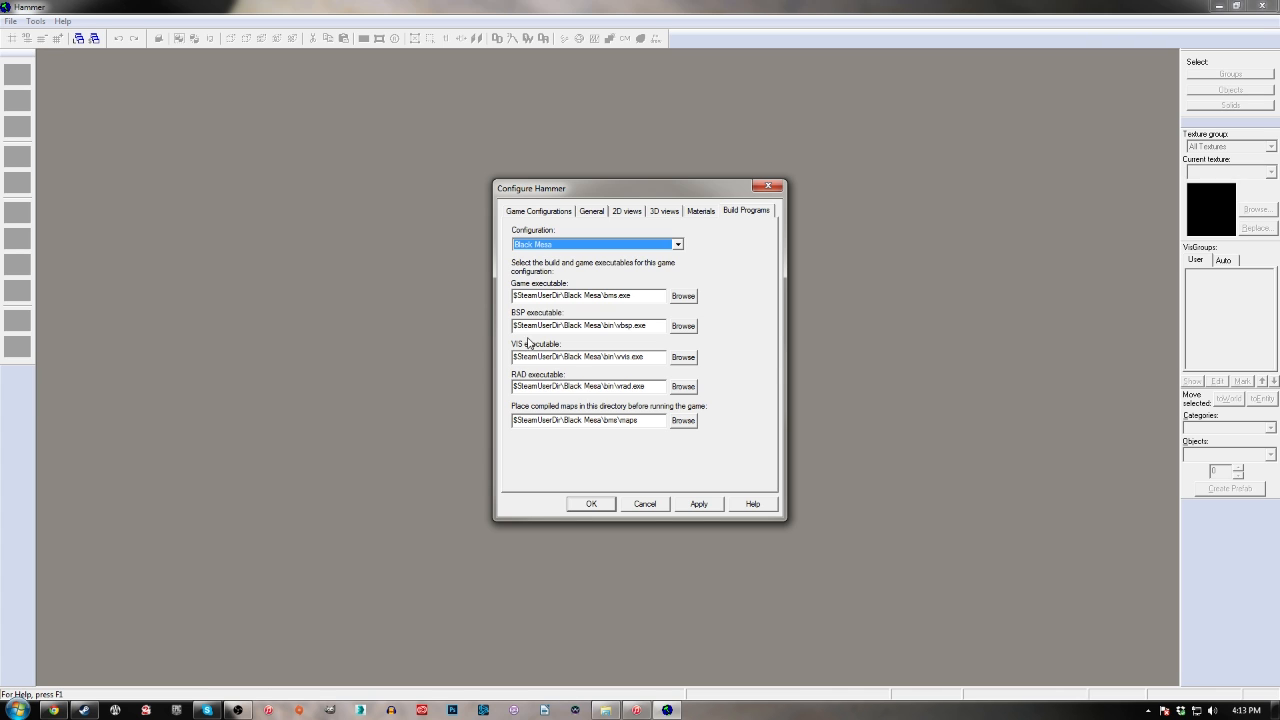
left_click(811, 408)
left_click(691, 330)
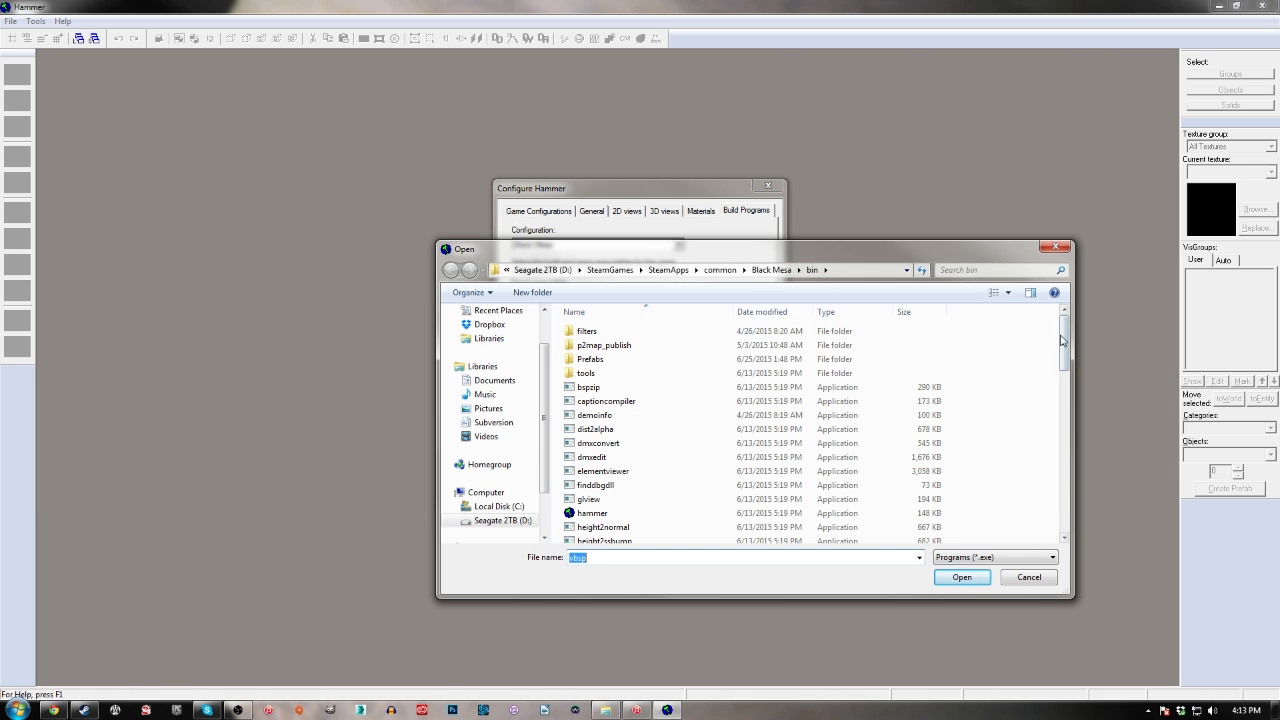
left_click_drag(1064, 340, 1062, 492)
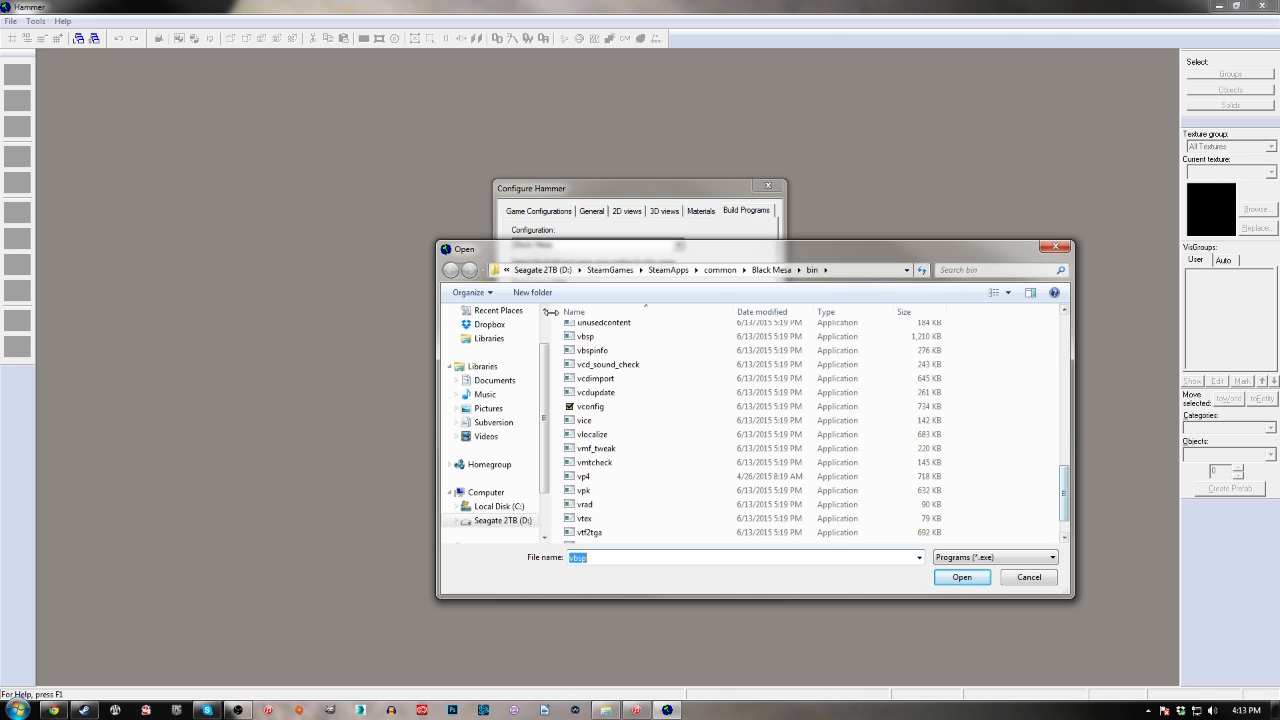
left_click(1058, 247)
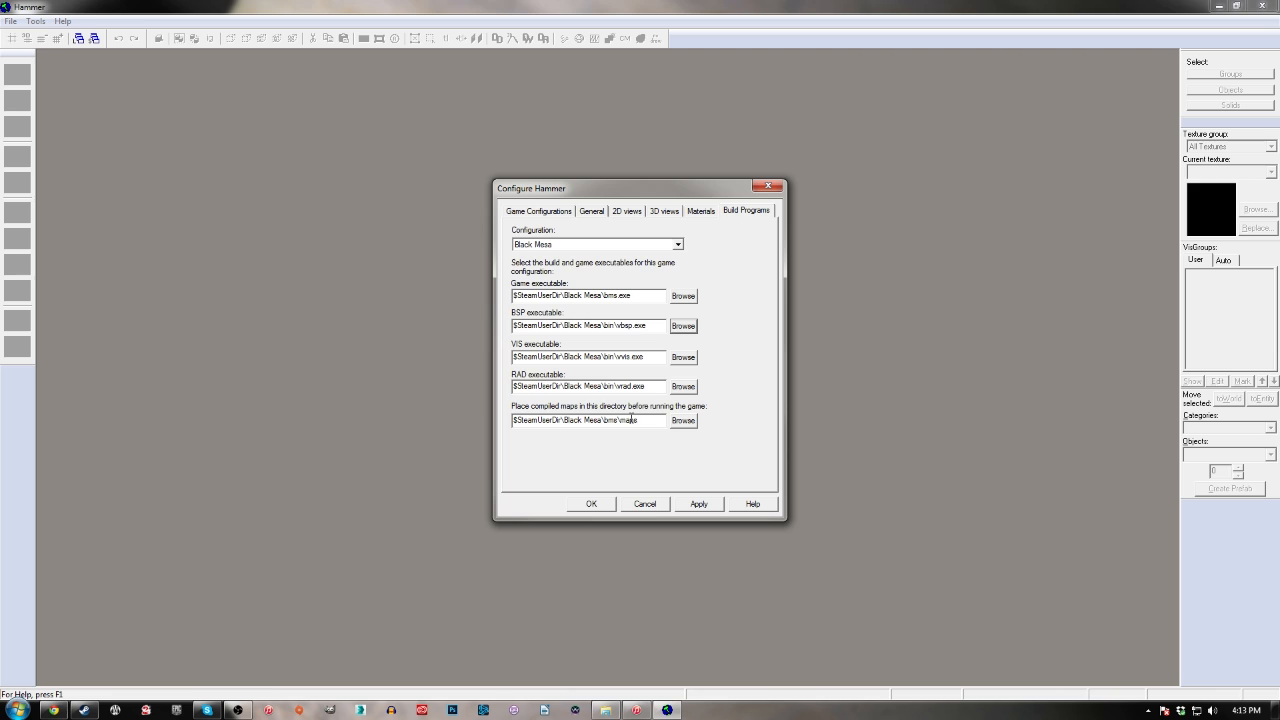
Check the compiled maps directory, apply the Hammer configuration and close the options
left_click(610, 420)
left_click(701, 506)
left_click(589, 503)
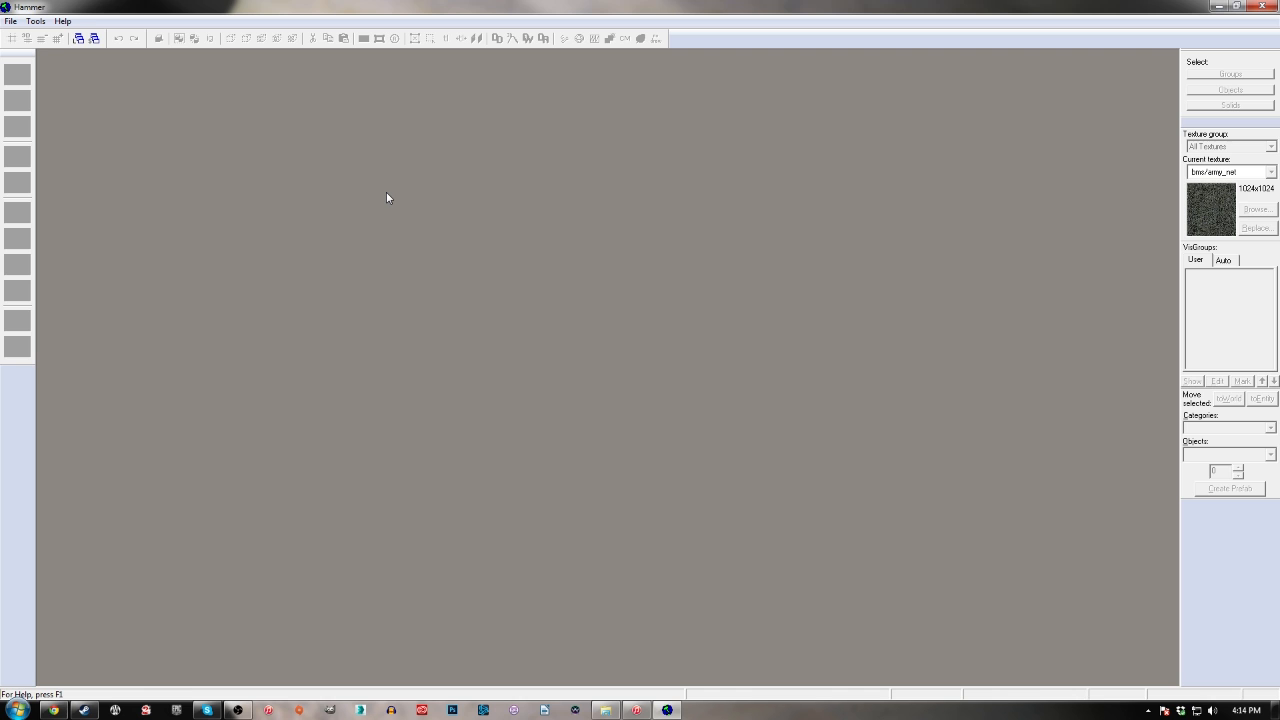
Create a new map and set the camera view to 3D Shaded Textured Polygons
left_click(10, 22)
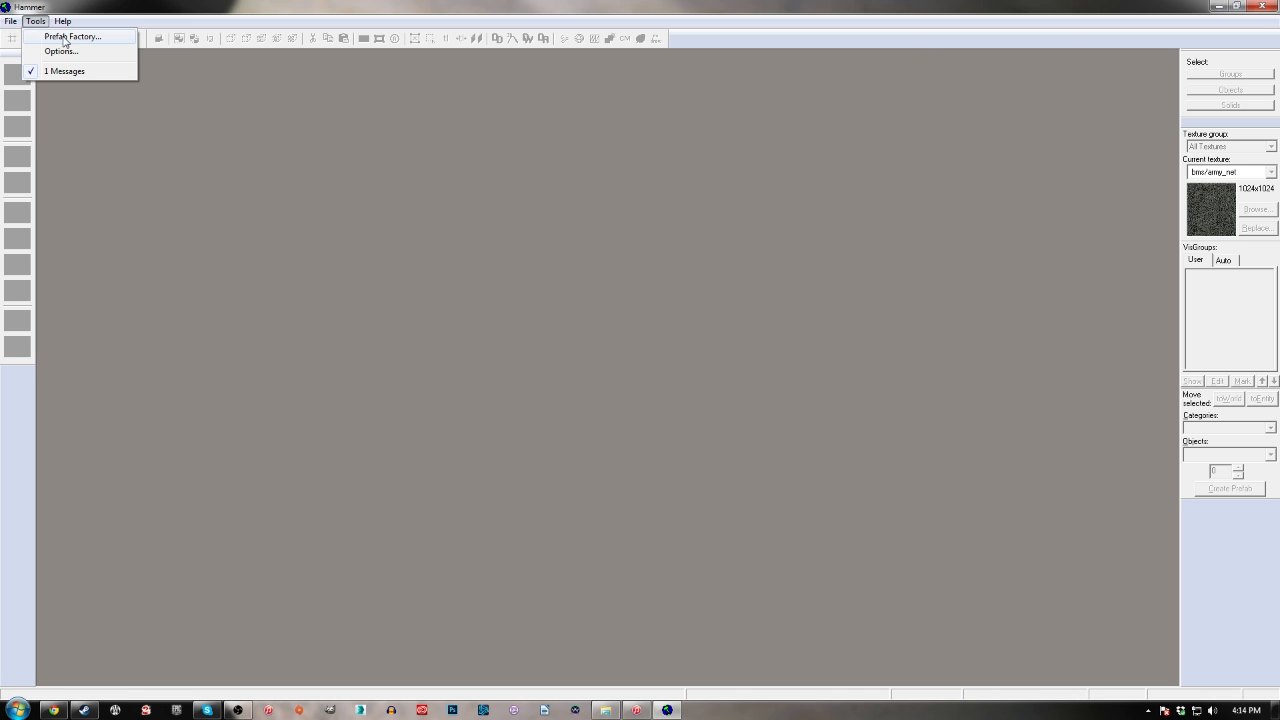
left_click(22, 37)
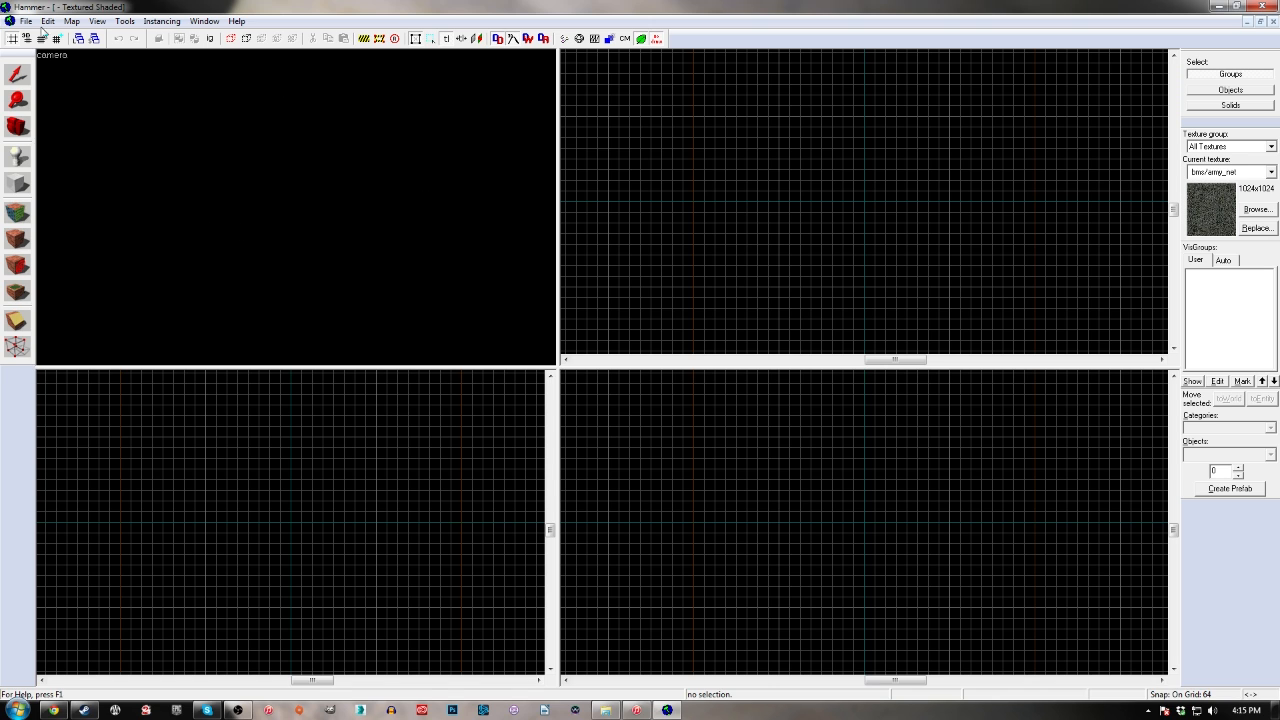
left_click(50, 56)
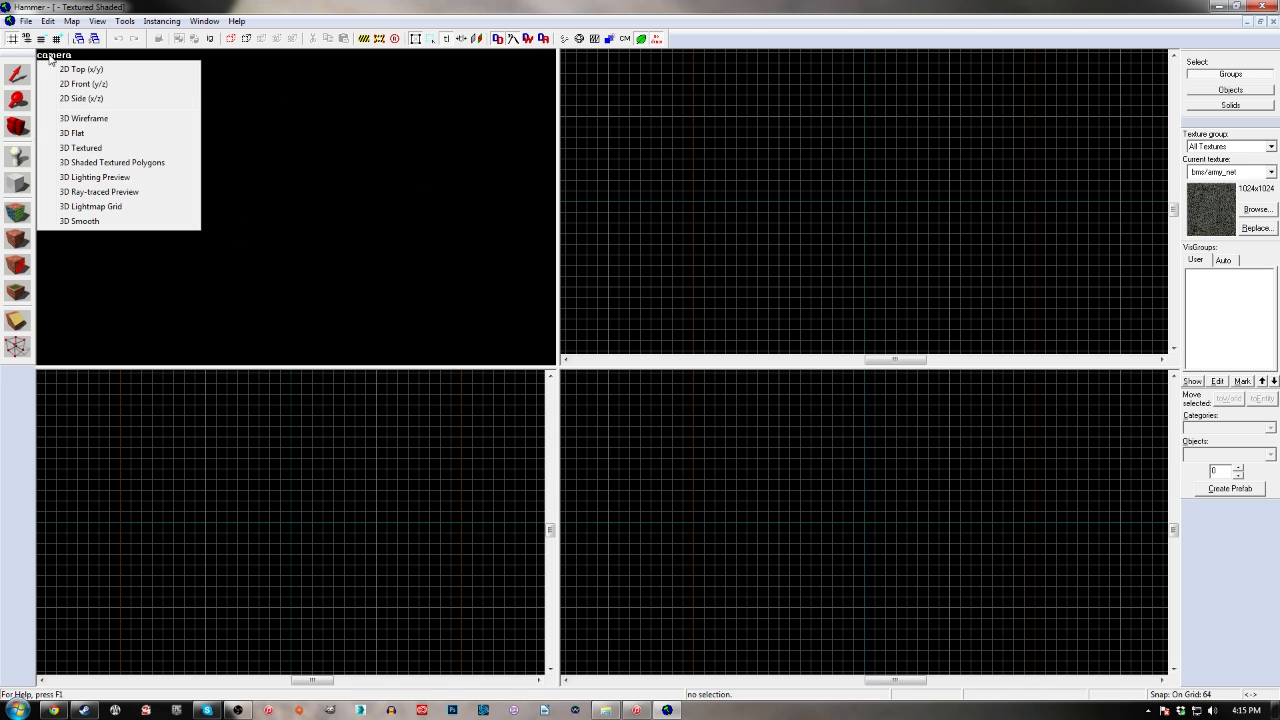
left_click(112, 163)
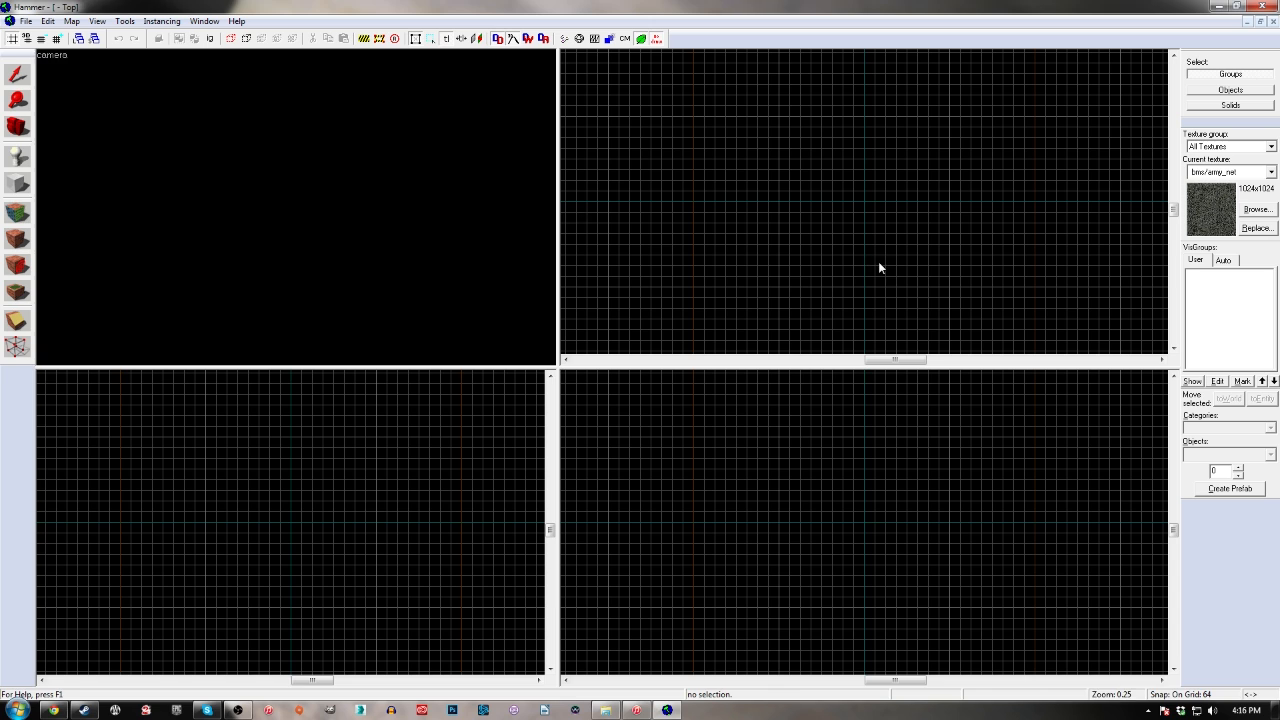
Create a block about 512 units wide, 576 units long and 64 units high near the map's centre
left_click(18, 185)
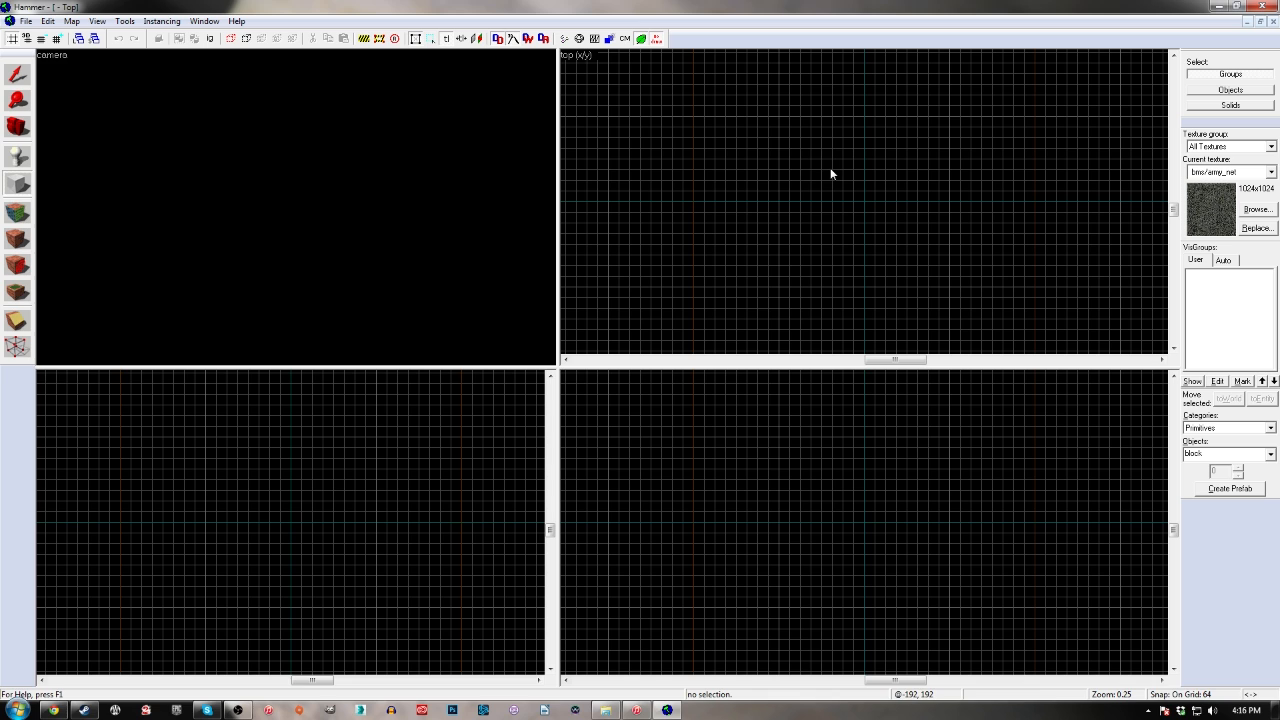
left_click_drag(830, 174, 905, 249)
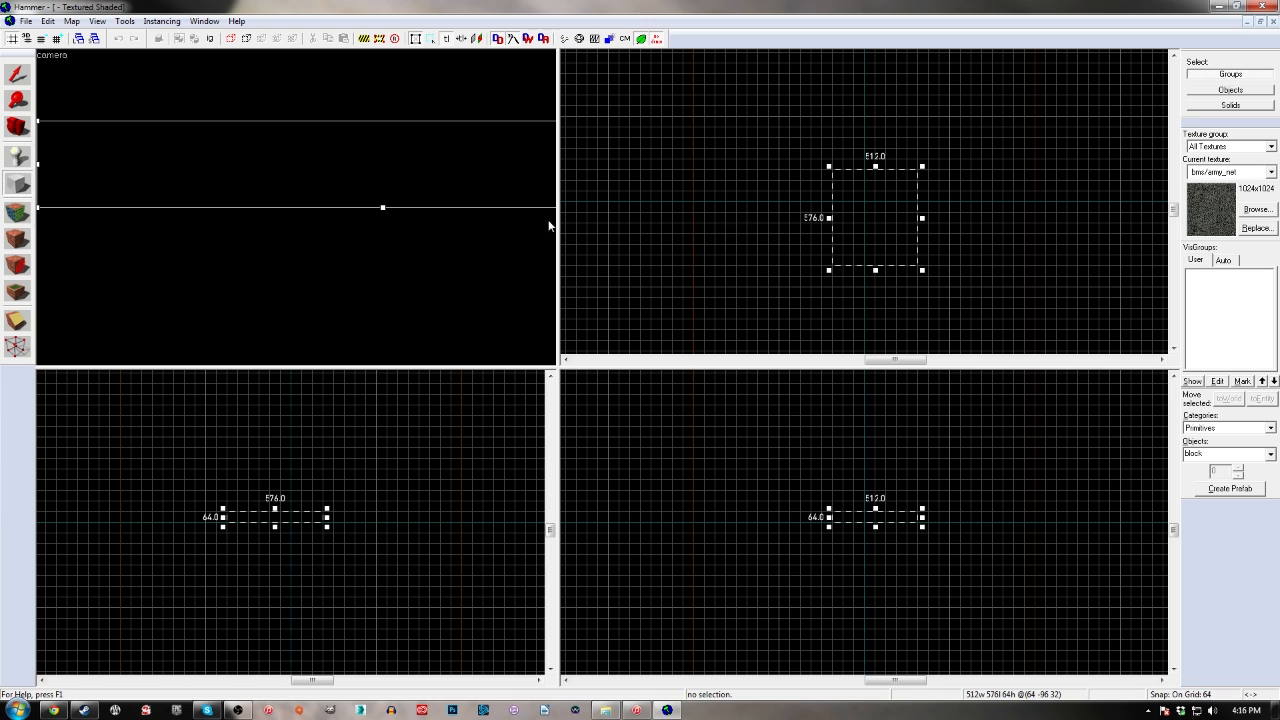
key("Return")
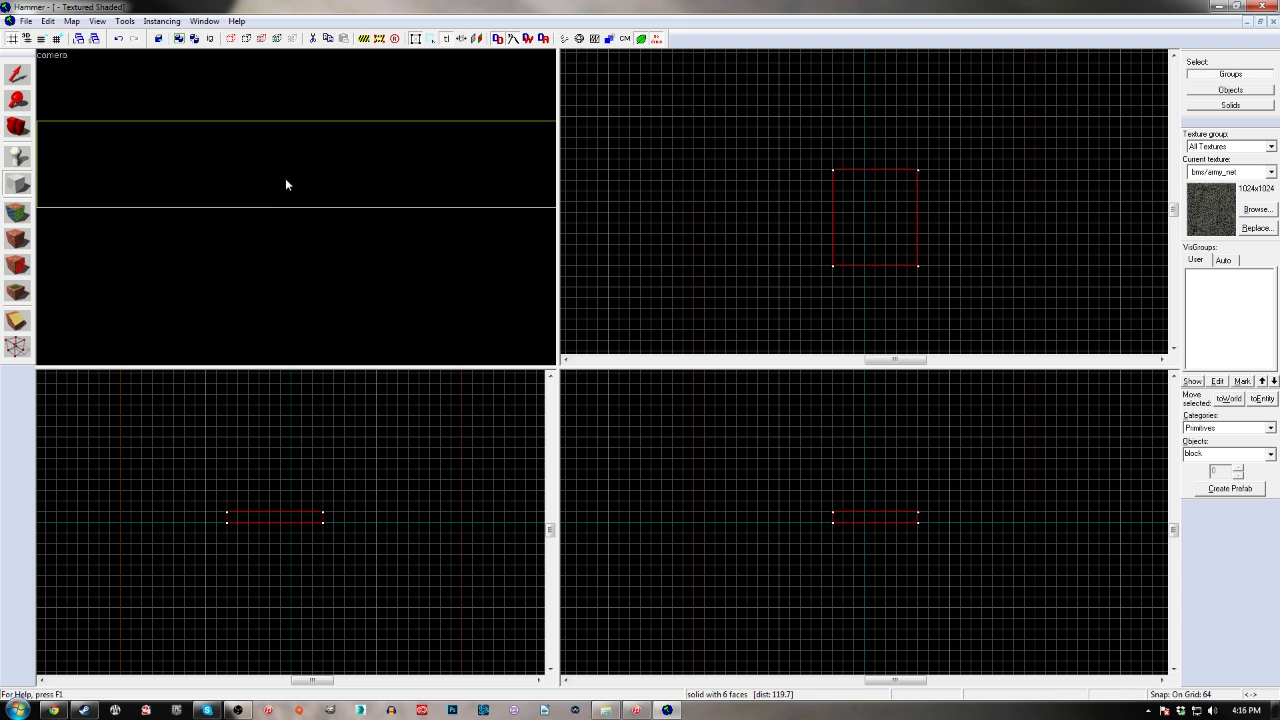
key("z")
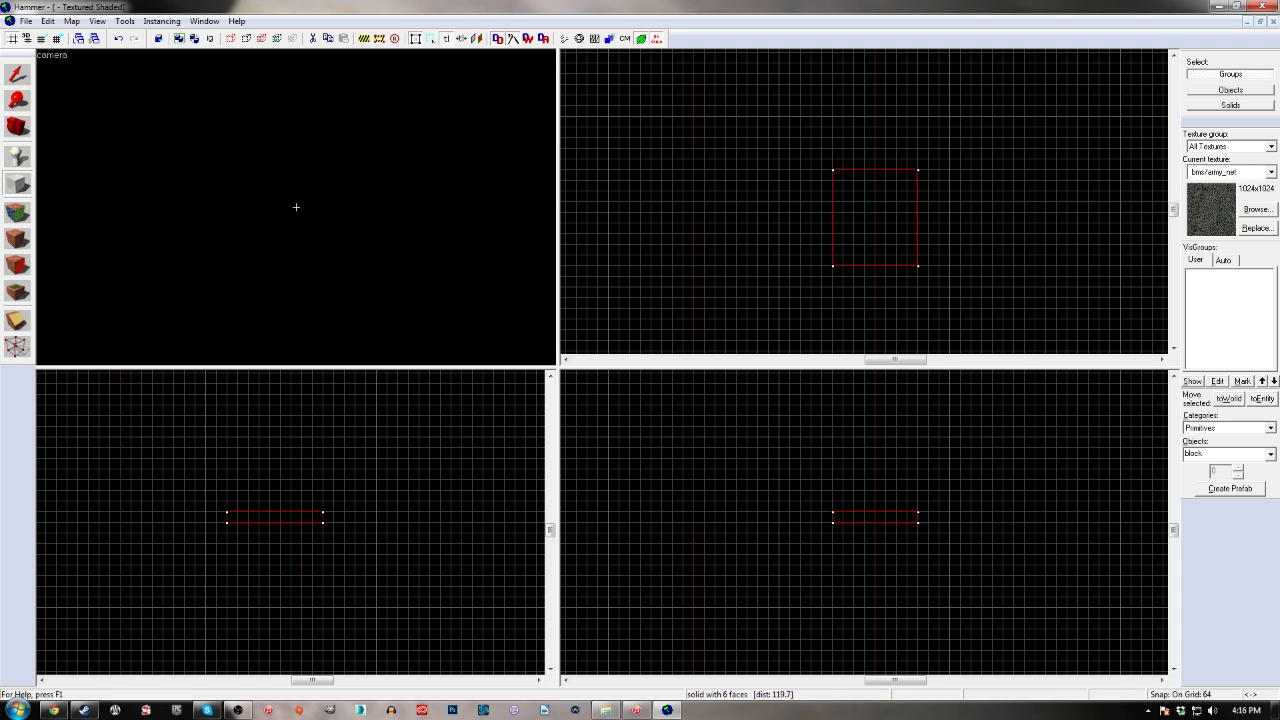
key("s")
key("s")
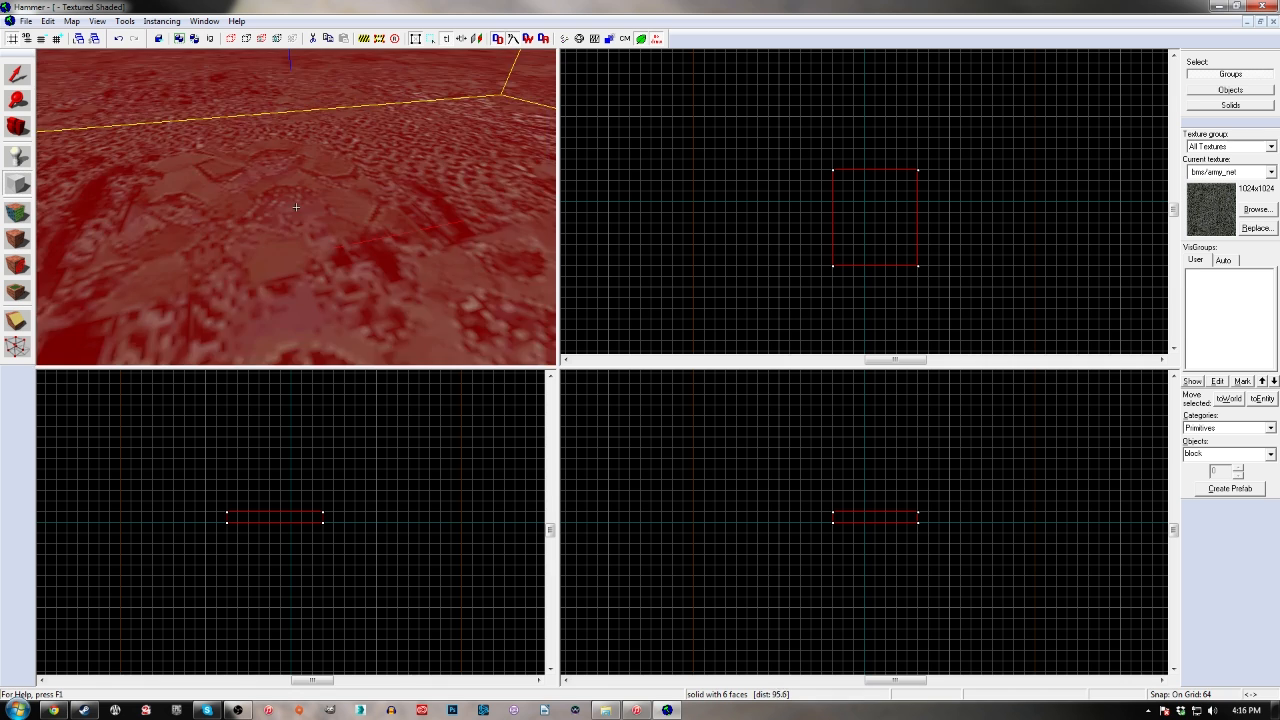
key("s")
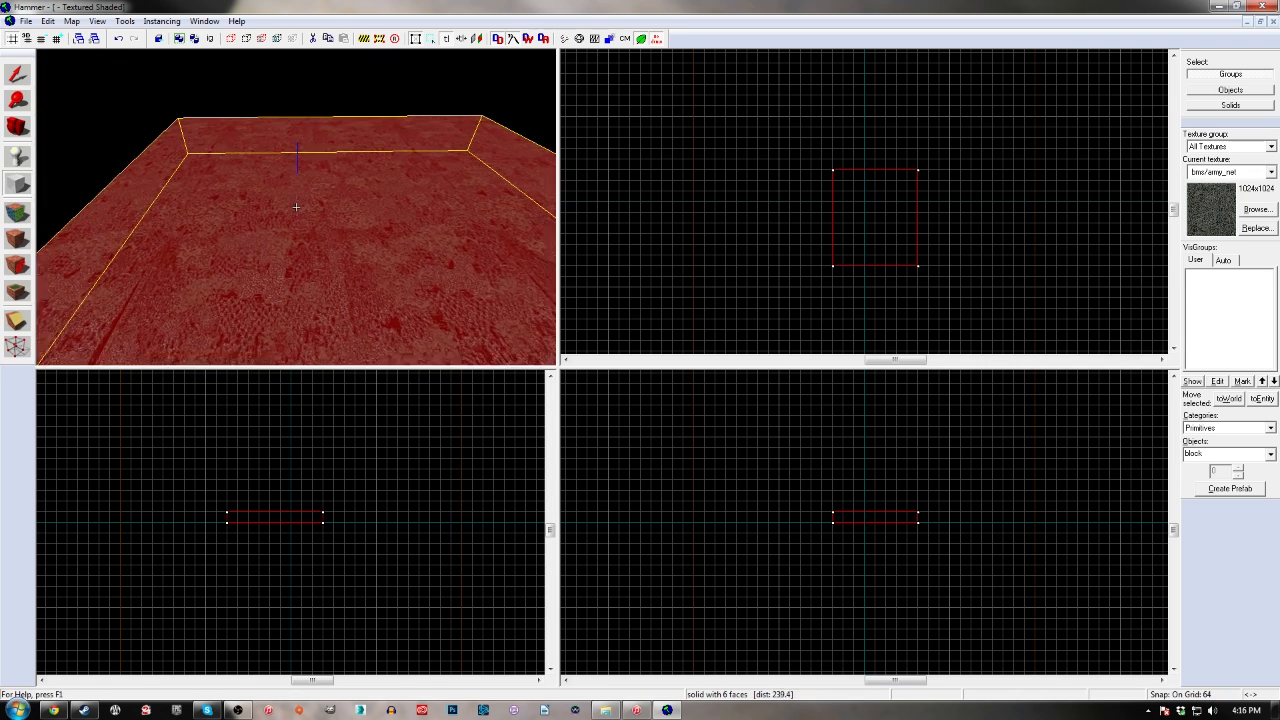
key("s")
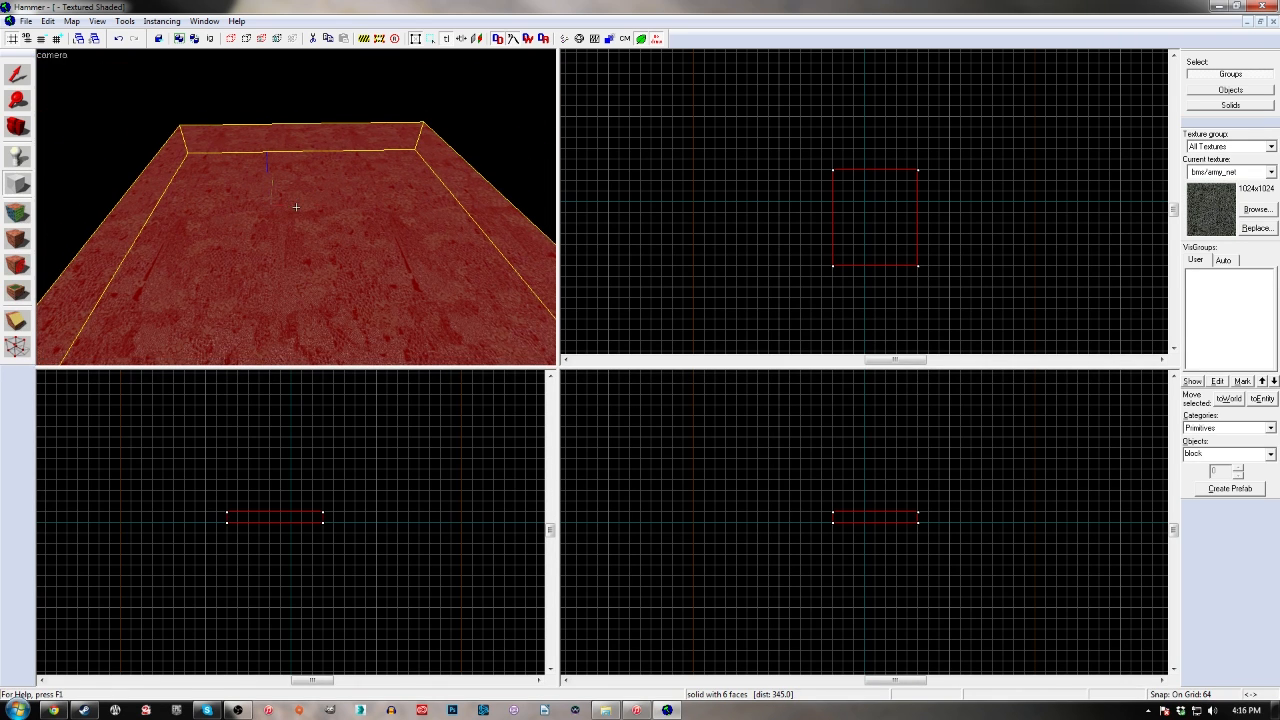
key("z")
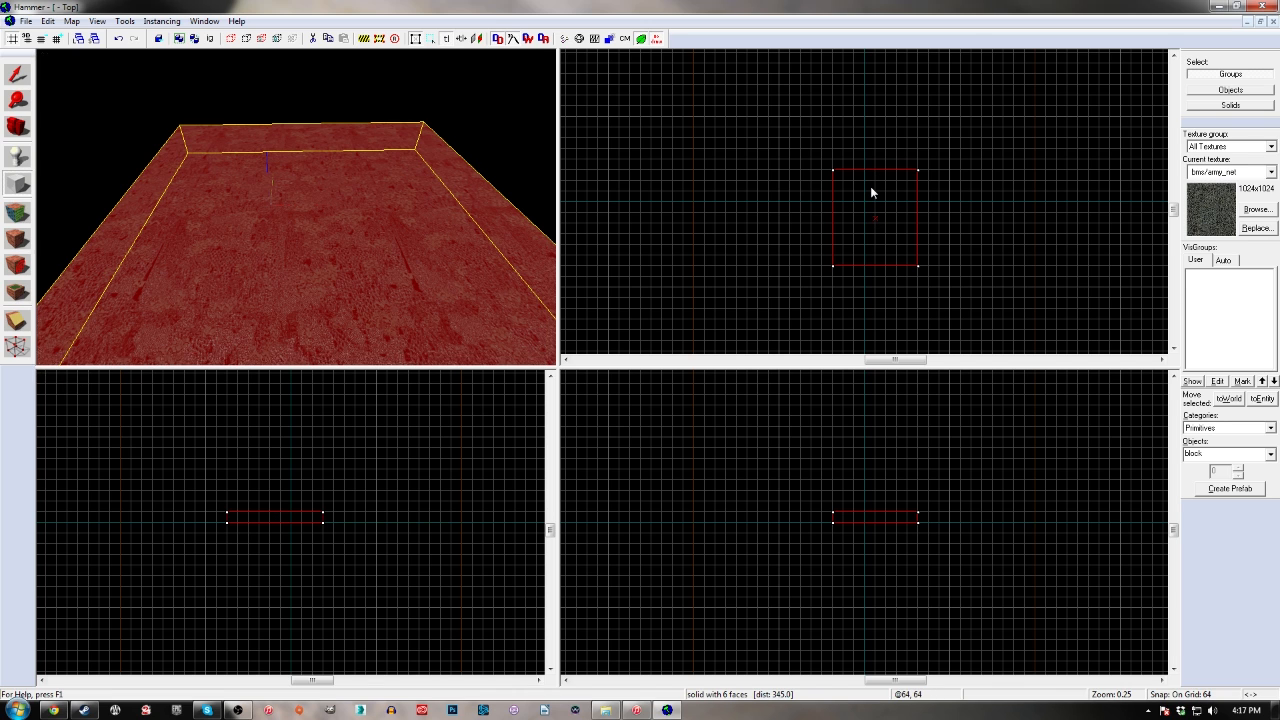
Resize the block to 512 by 512 units in plan and centre it on the map origin
left_click(866, 218)
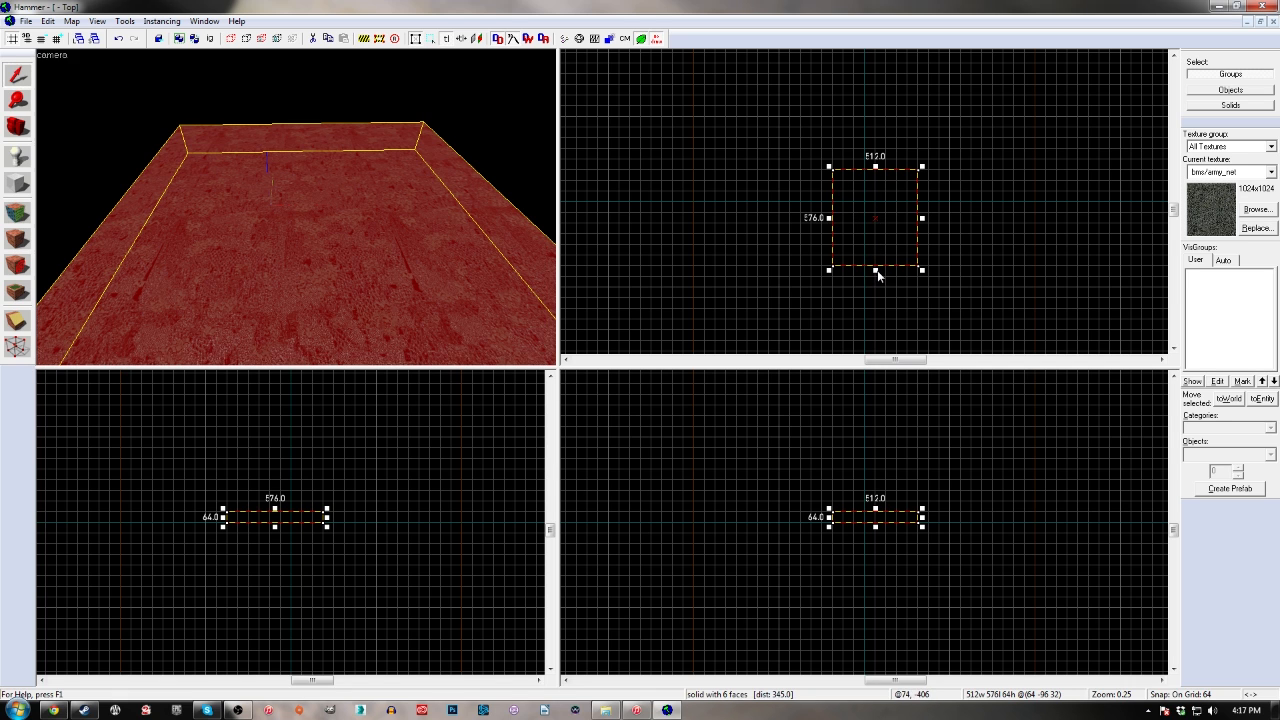
mouse_move(876, 271)
left_mouse_down()
mouse_move(871, 204)
mouse_move(894, 228)
mouse_move(888, 218)
mouse_move(871, 271)
mouse_move(878, 310)
mouse_move(880, 206)
mouse_move(876, 258)
left_mouse_up()
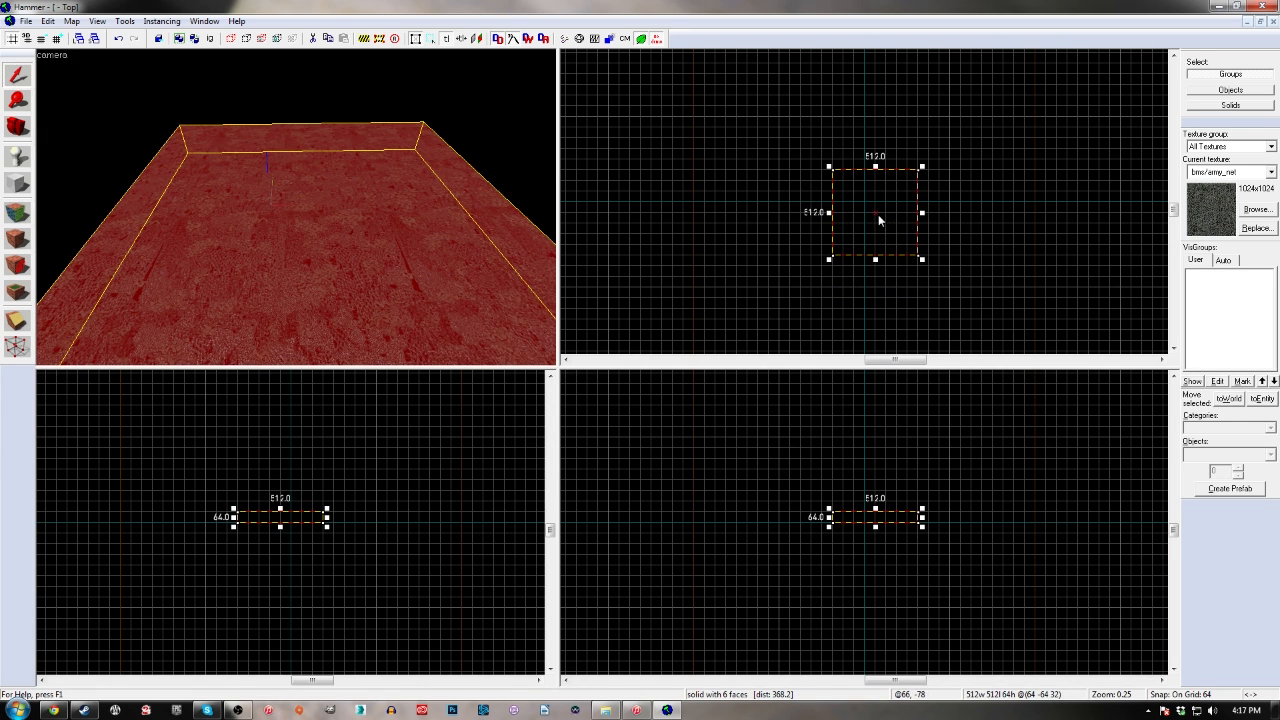
left_click_drag(882, 205, 883, 190)
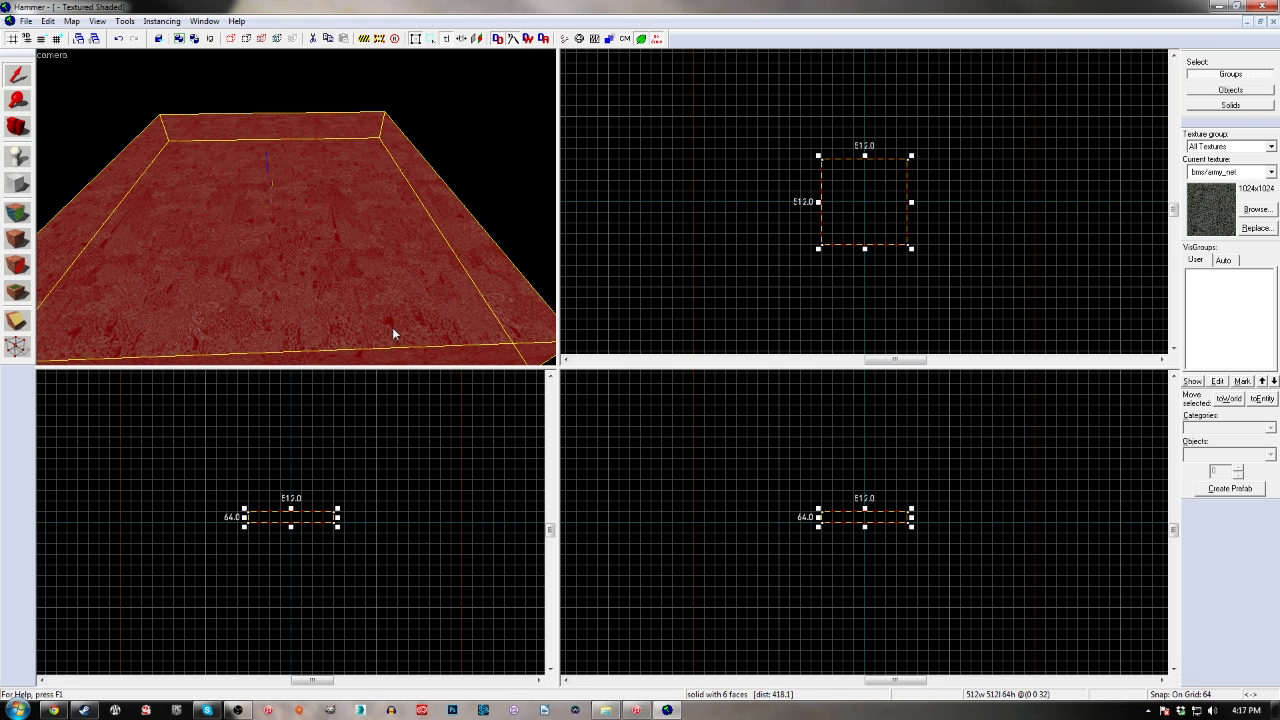
key("Escape")
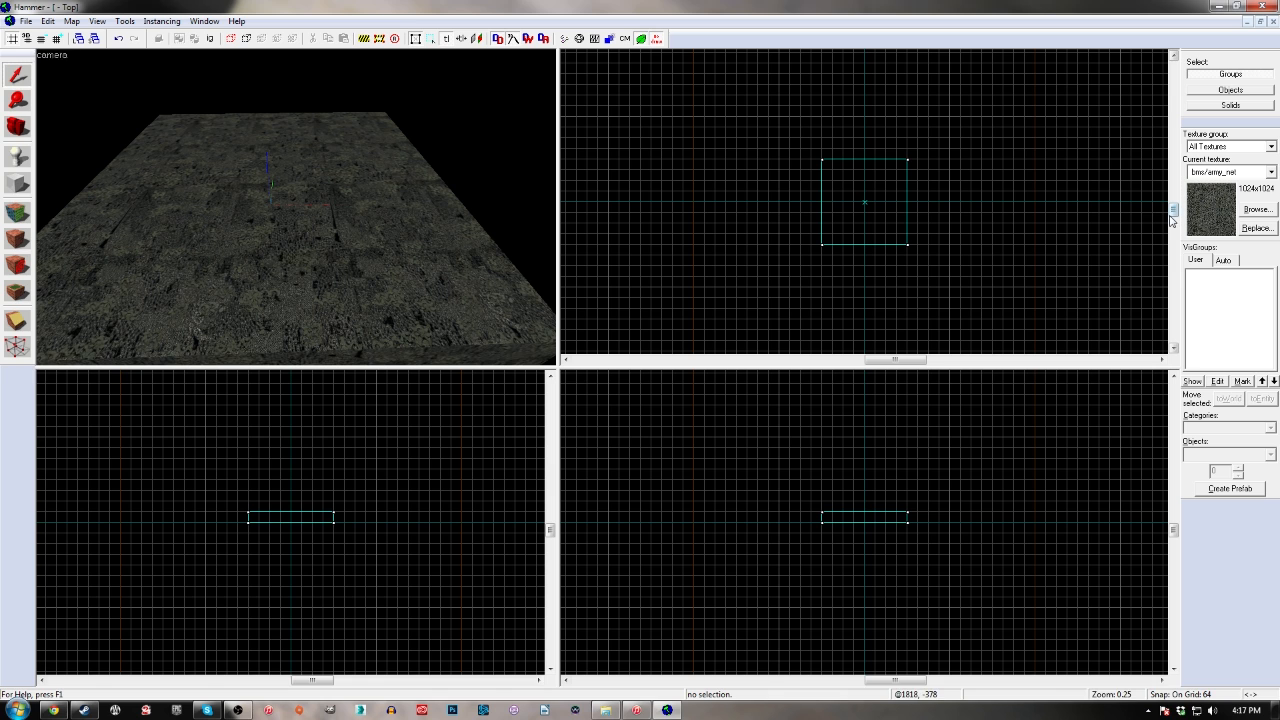
Select the block for texture application and filter the texture browser by "concrete"
left_click(350, 268)
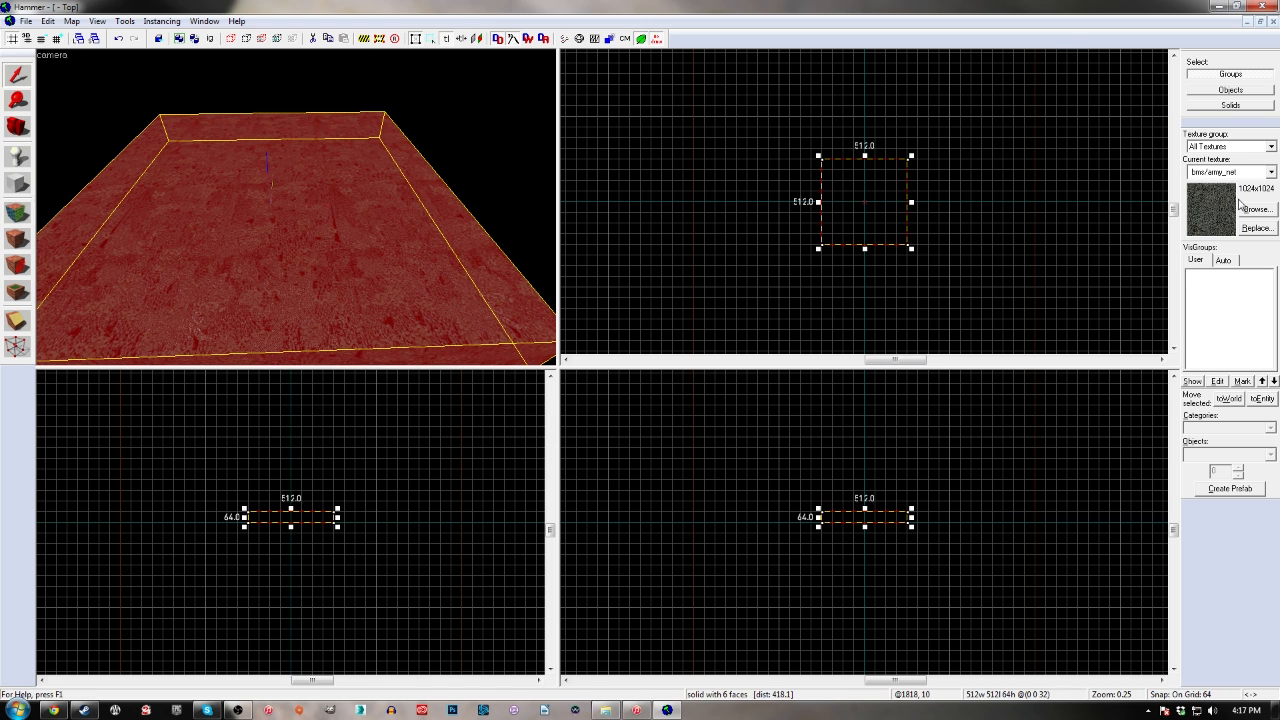
left_click(17, 213)
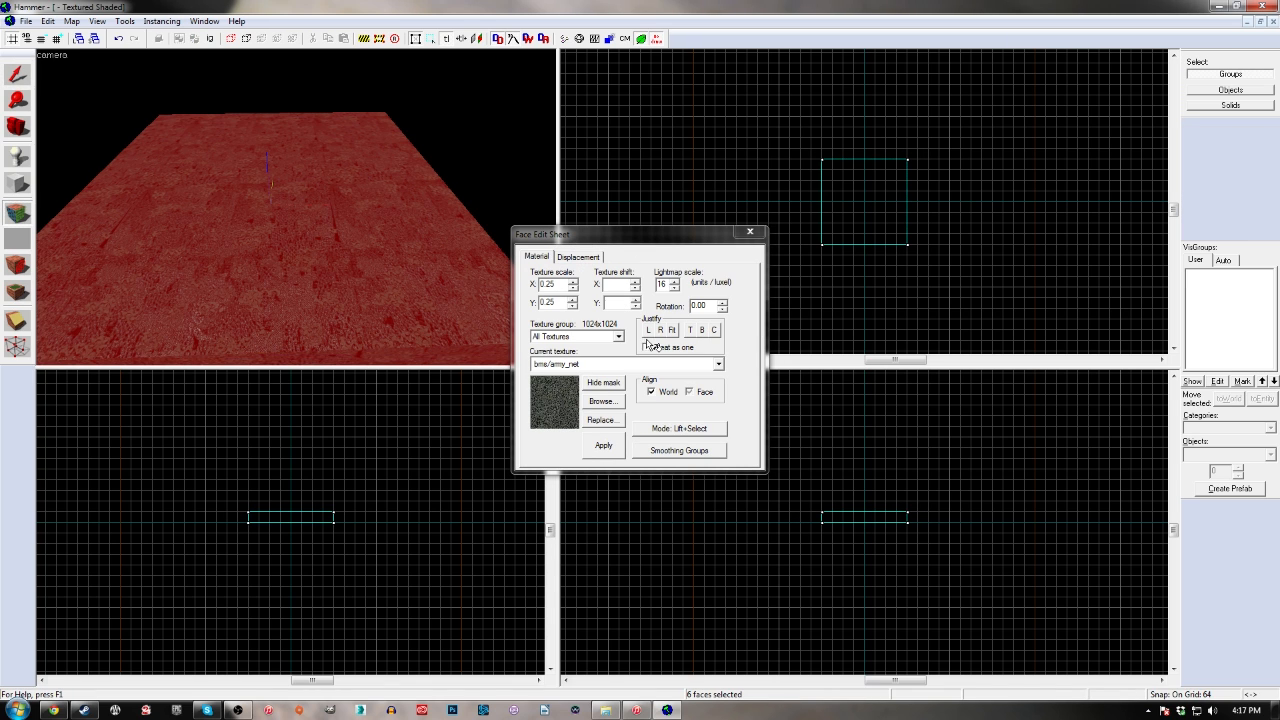
left_click(605, 401)
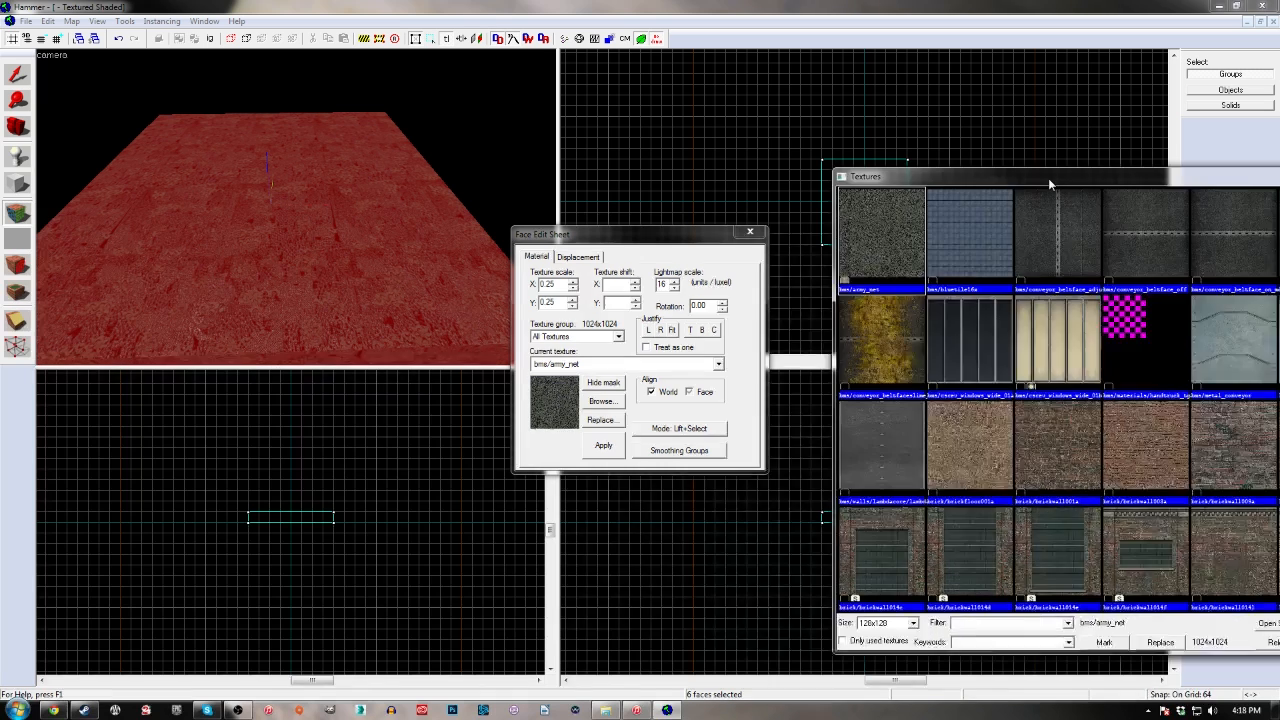
left_click_drag(1045, 171, 440, 96)
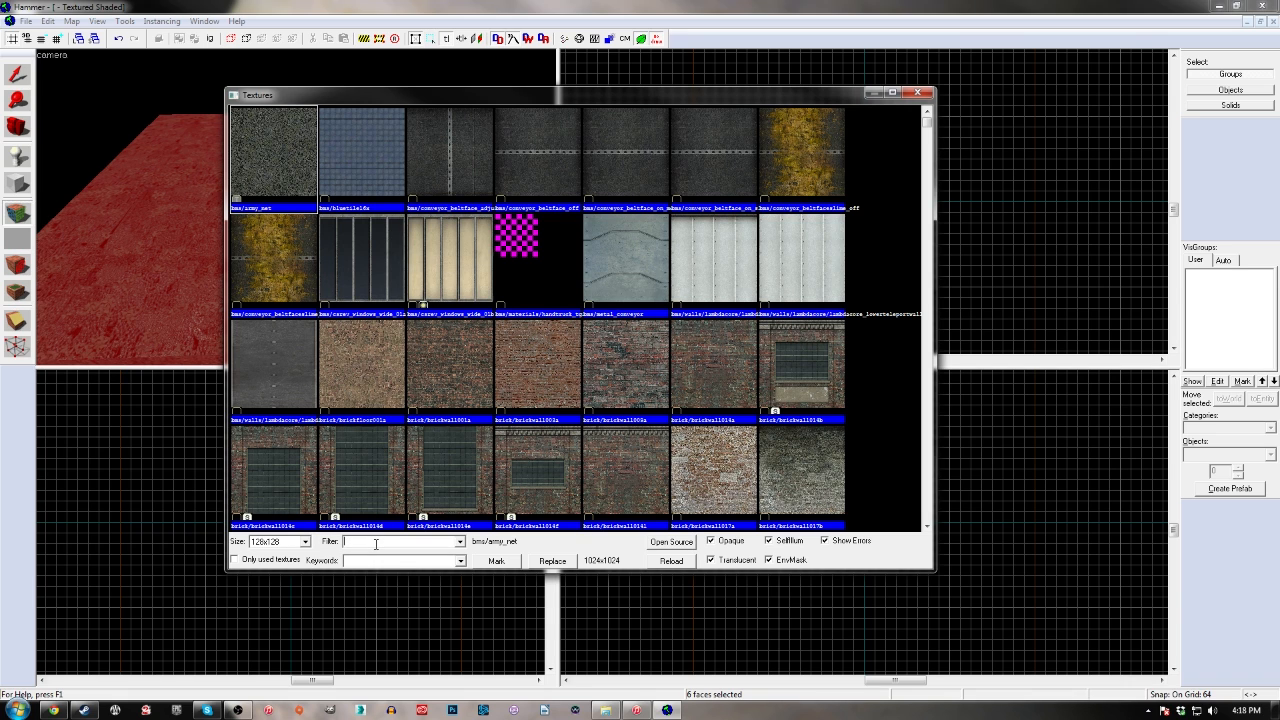
left_click(380, 540)
type("concrete")
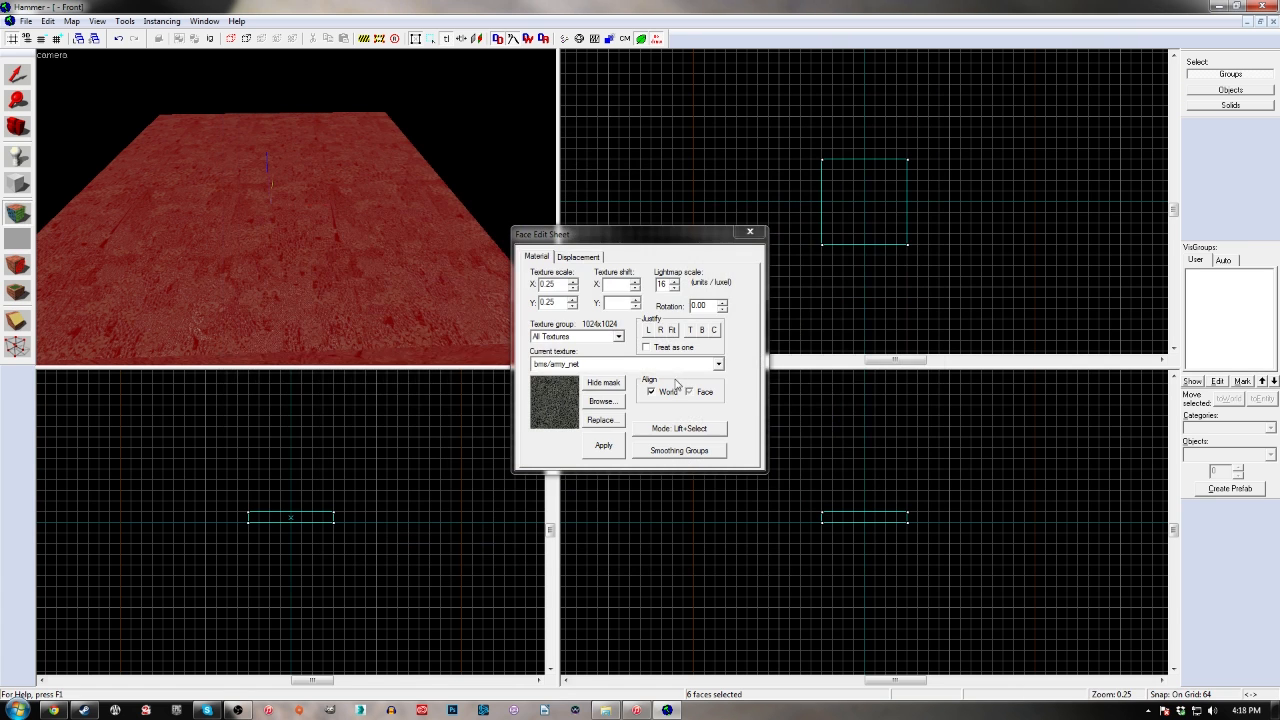
left_click(604, 405)
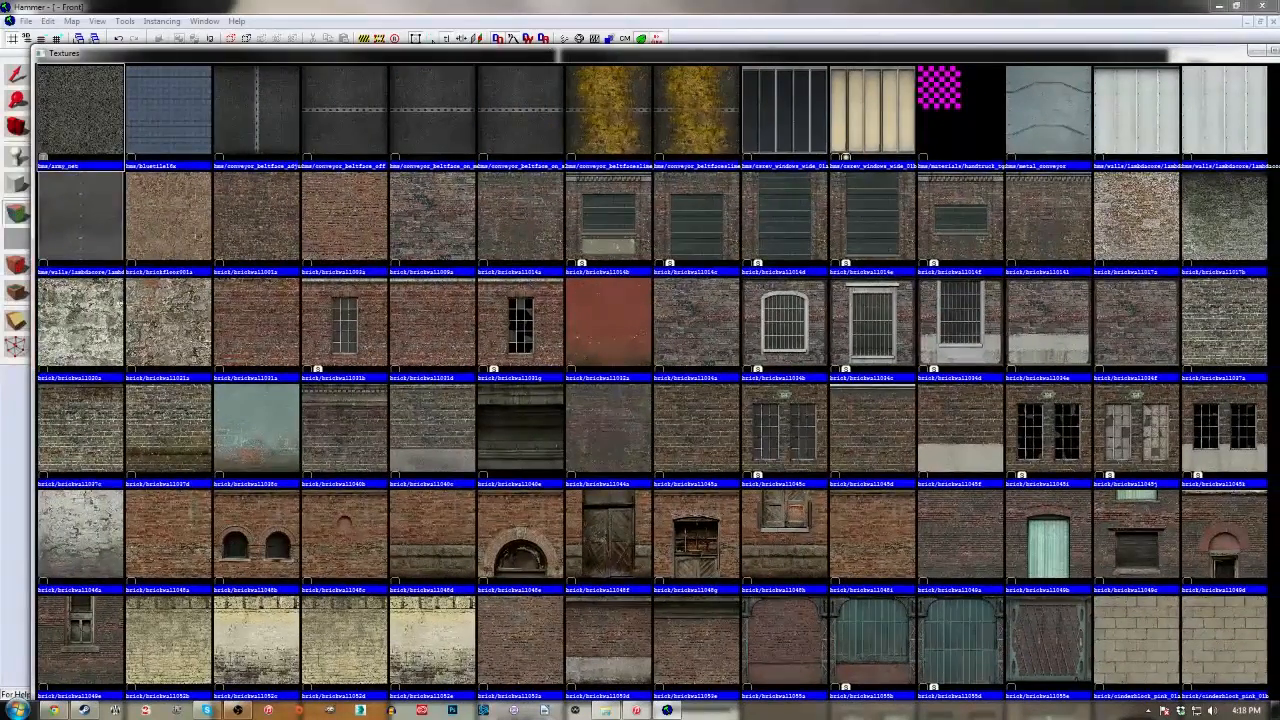
left_click_drag(1279, 47, 859, 189)
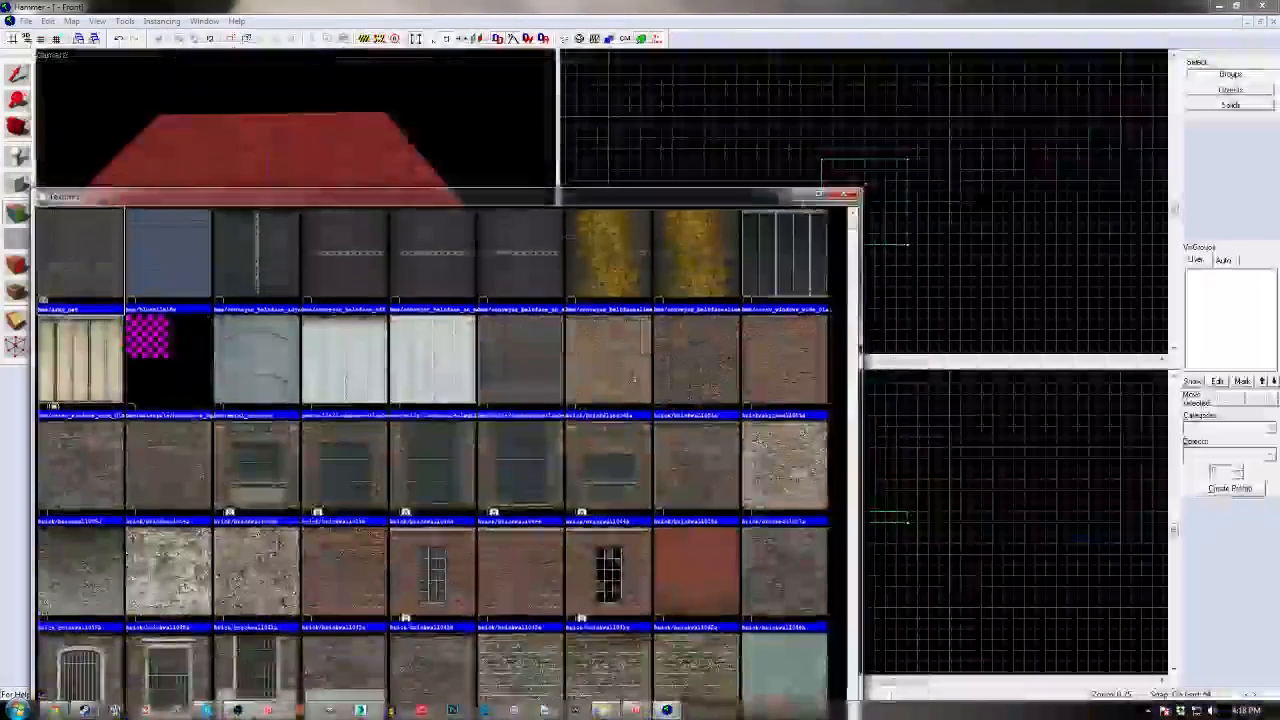
left_click_drag(766, 200, 918, 64)
type("concrete")
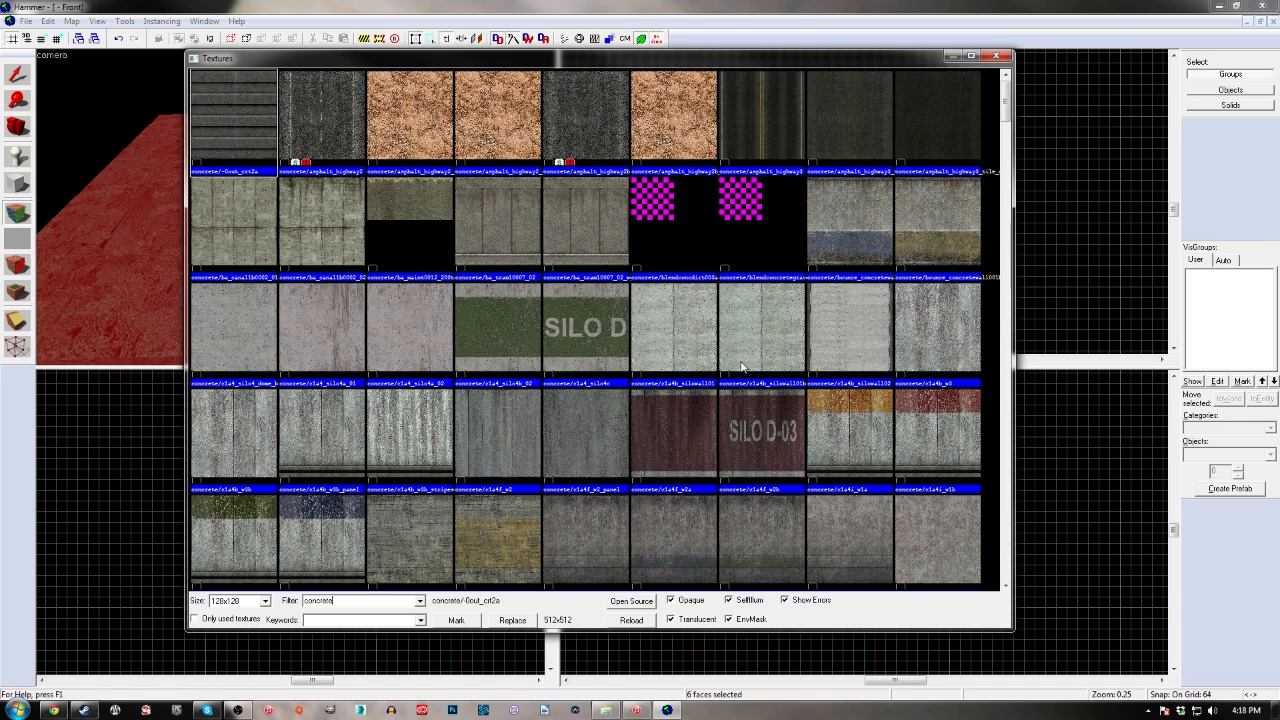
Look through the concrete textures for a suitable material for the block
left_click(663, 323)
scroll(640, 256, "down", 3)
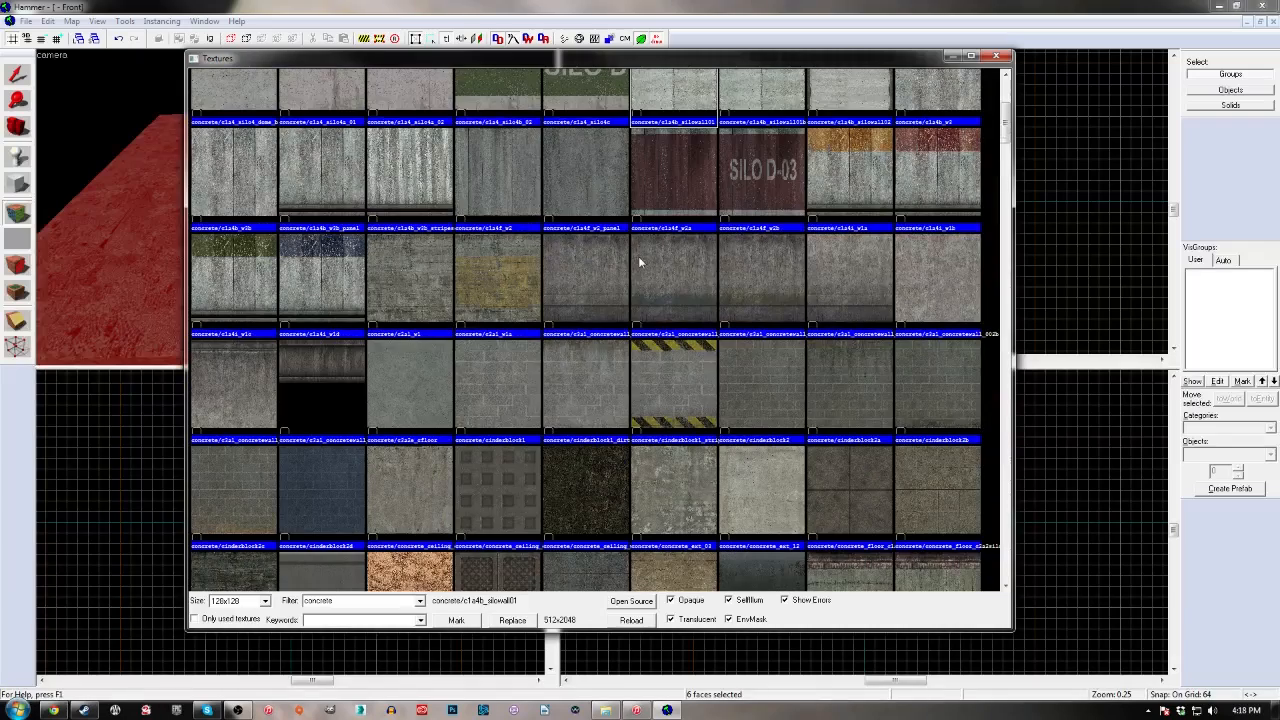
left_click(668, 182)
scroll(670, 230, "down", 2)
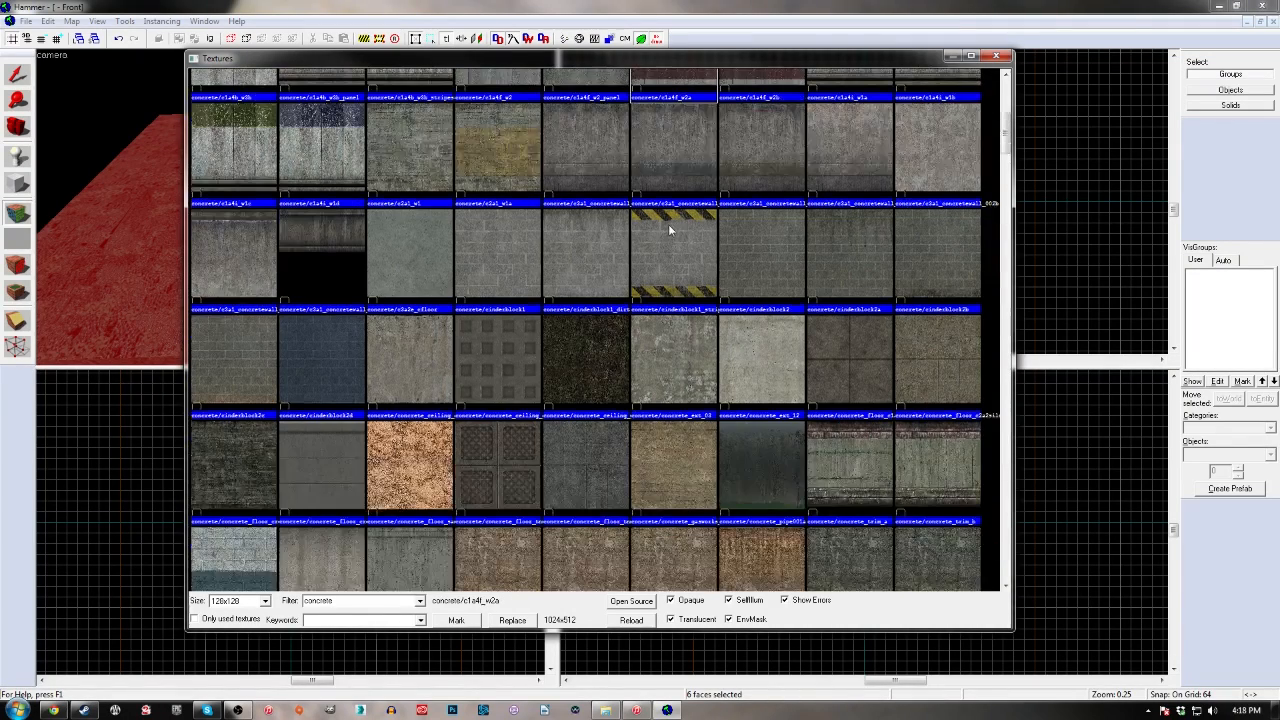
left_click(495, 164)
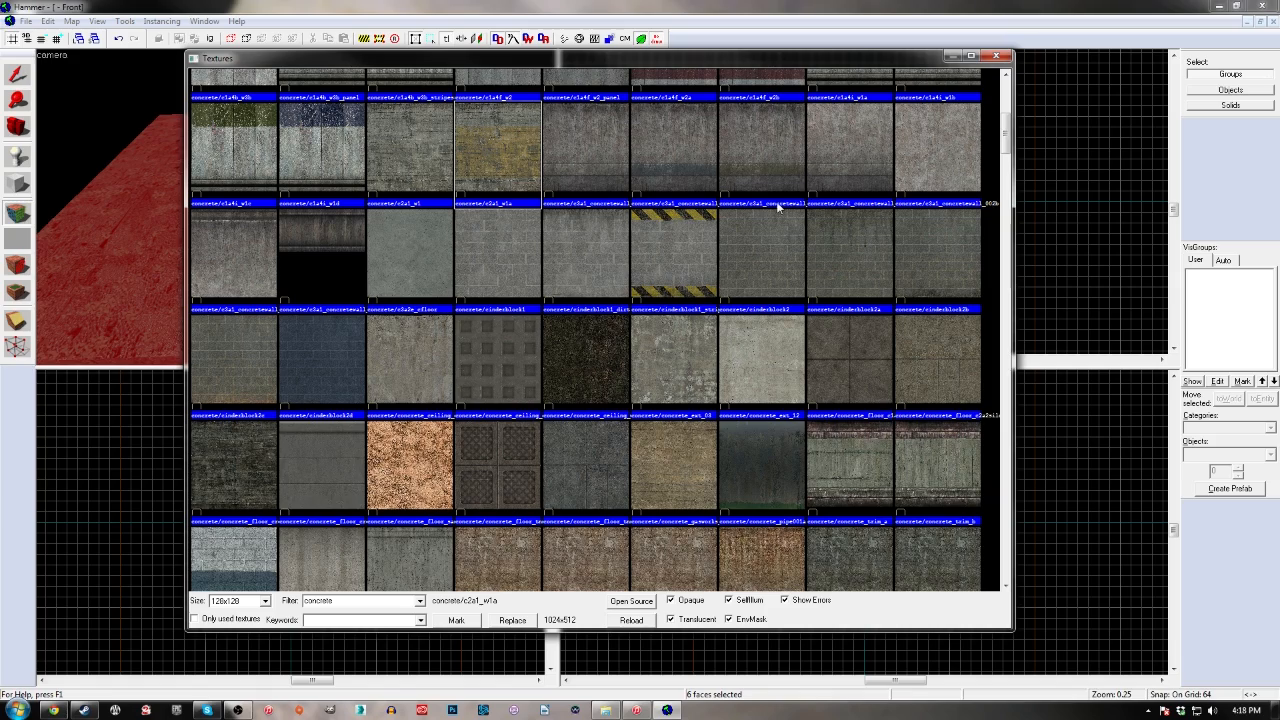
scroll(476, 218, "up", 5)
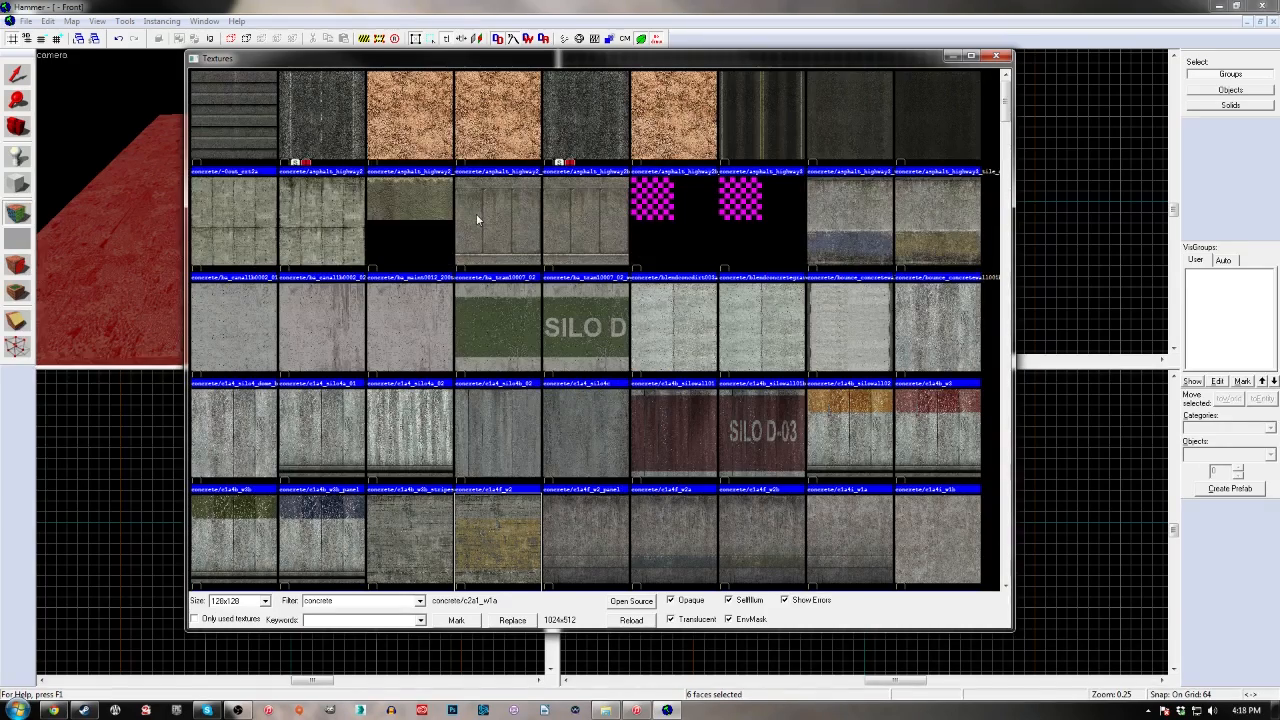
scroll(320, 237, "down", 10)
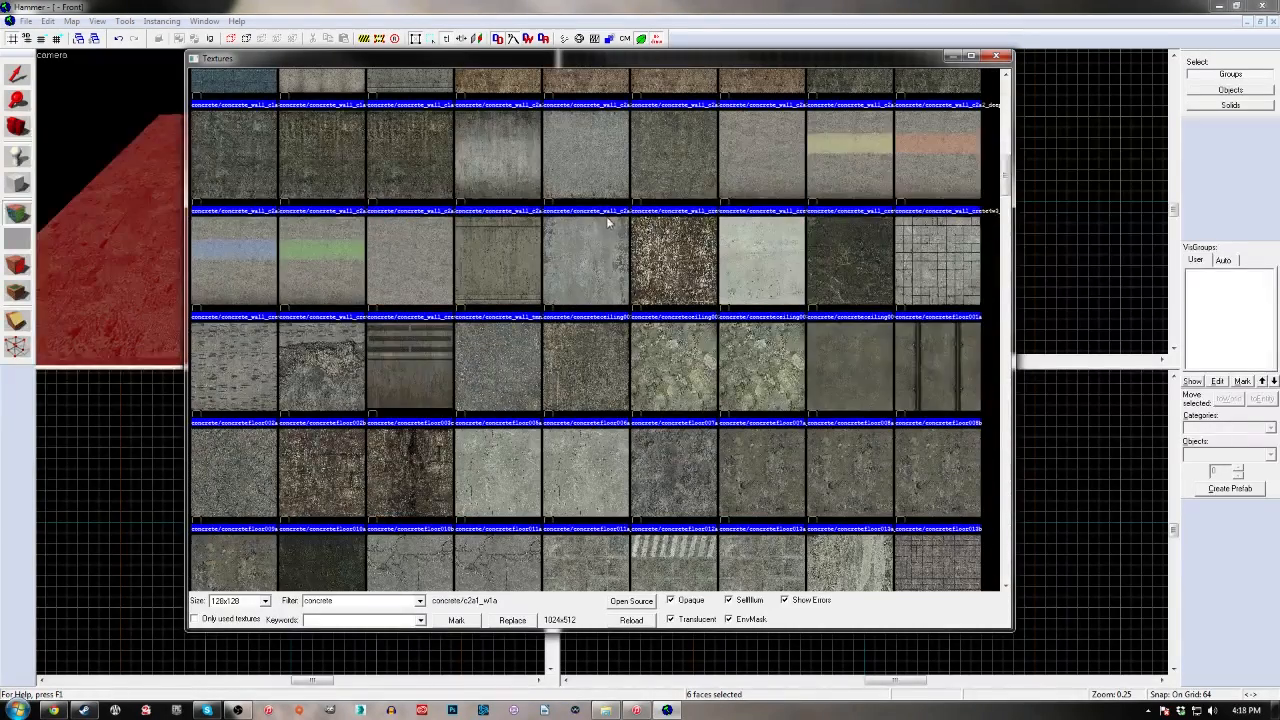
left_click(766, 386)
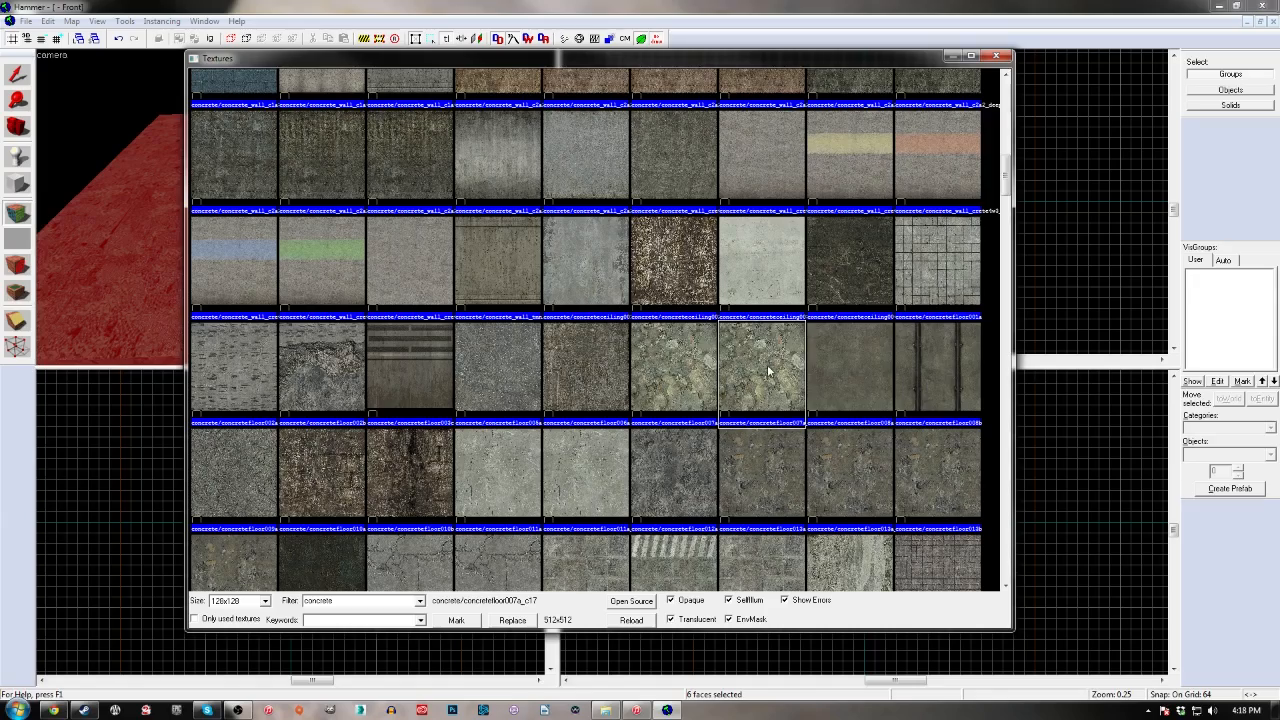
scroll(760, 300, "down", 2)
scroll(755, 263, "down", 3)
scroll(753, 258, "down", 10)
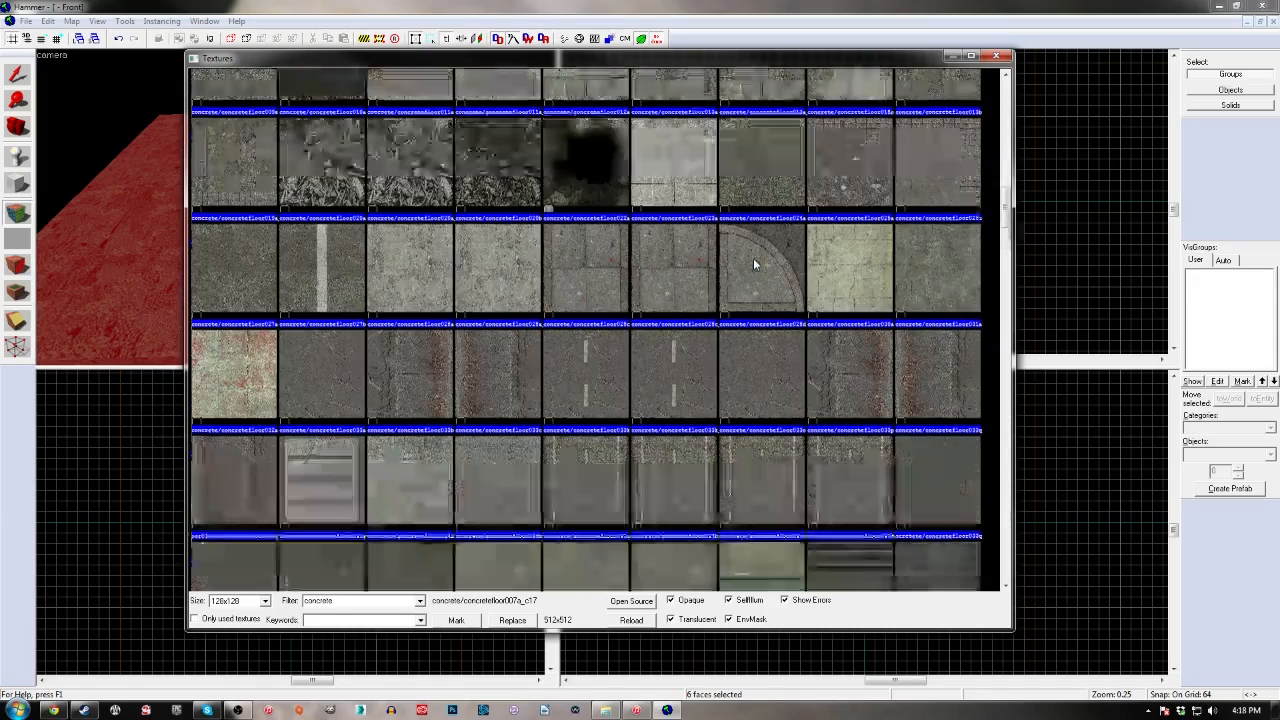
scroll(754, 275, "down", 5)
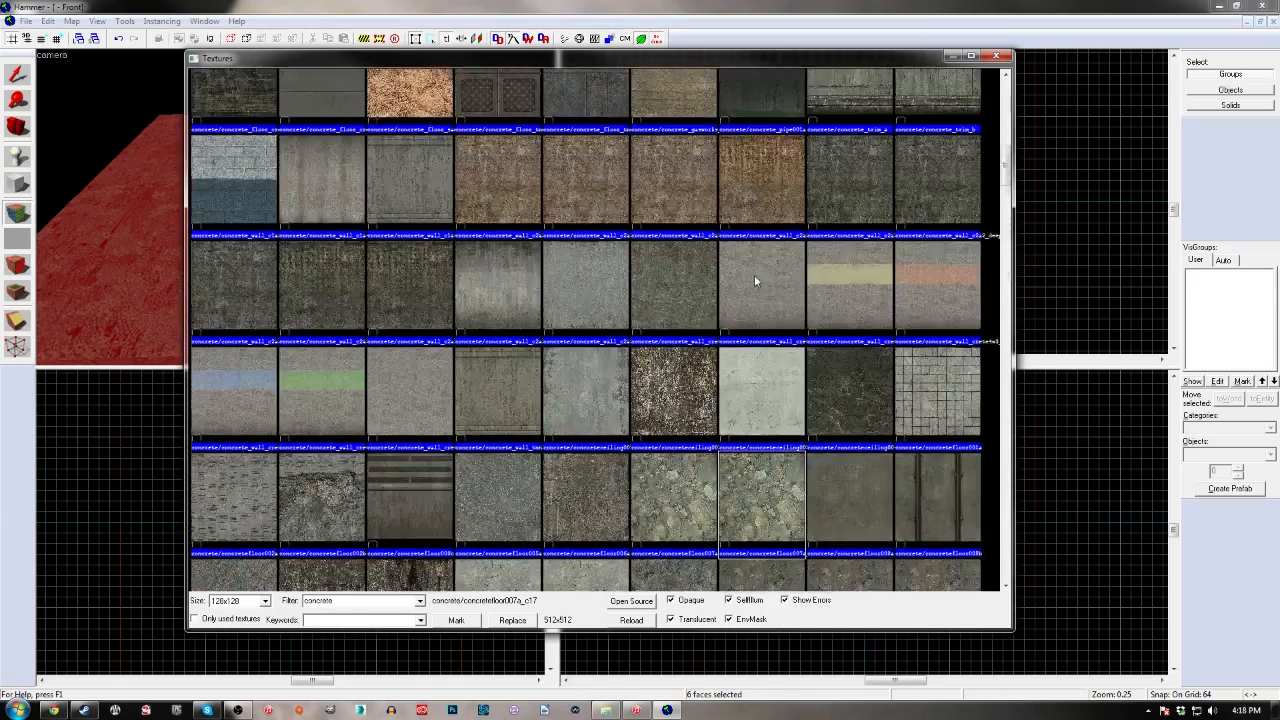
scroll(540, 283, "down", 5)
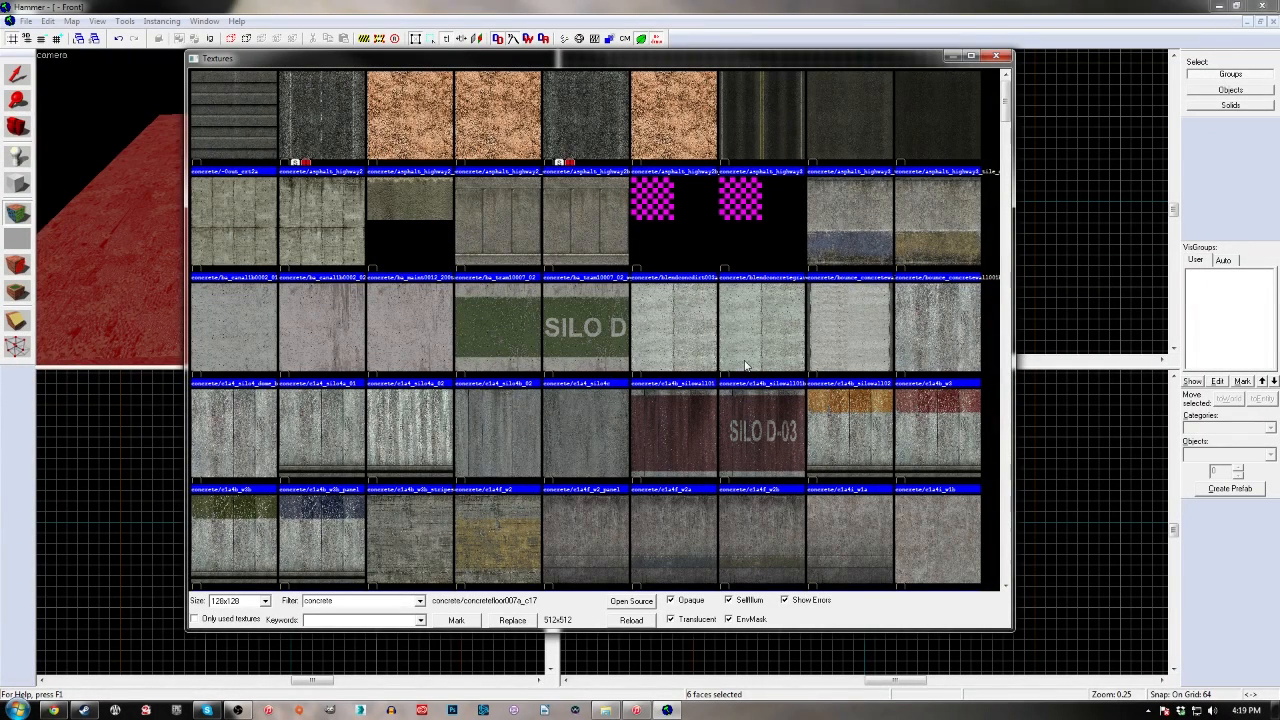
left_click(947, 544)
scroll(666, 363, "down", 3)
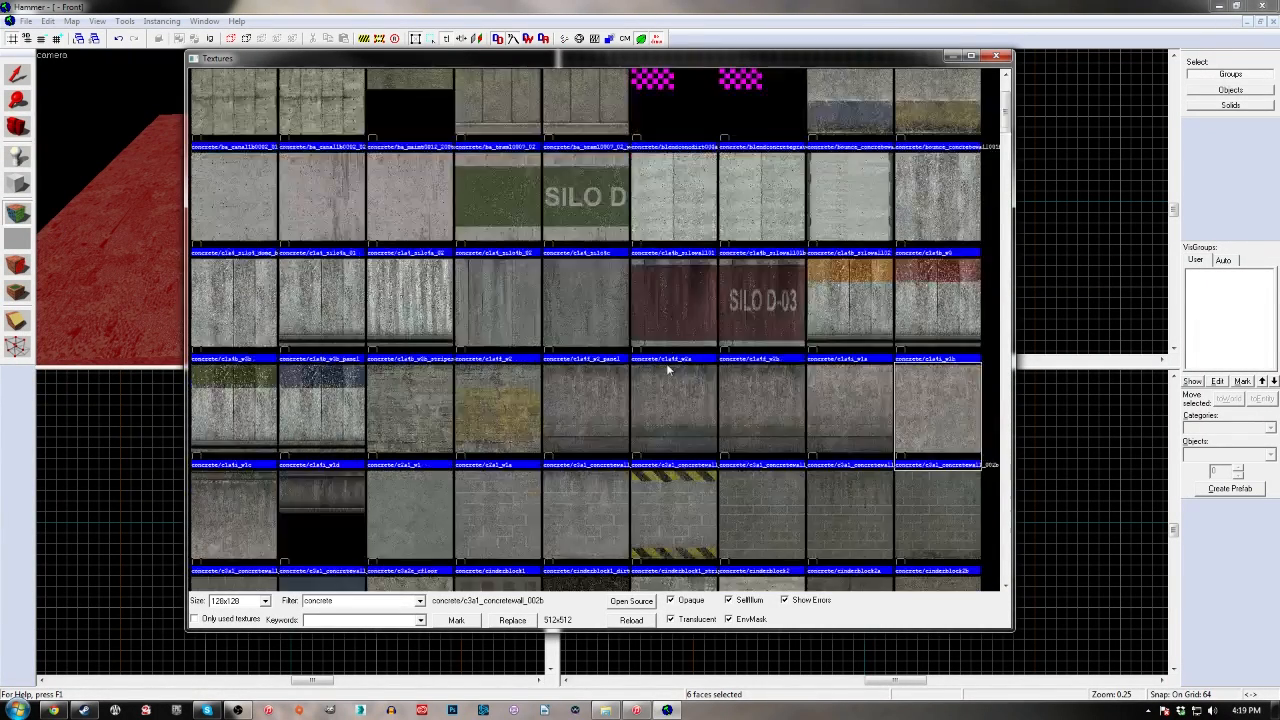
scroll(760, 310, "down", 3)
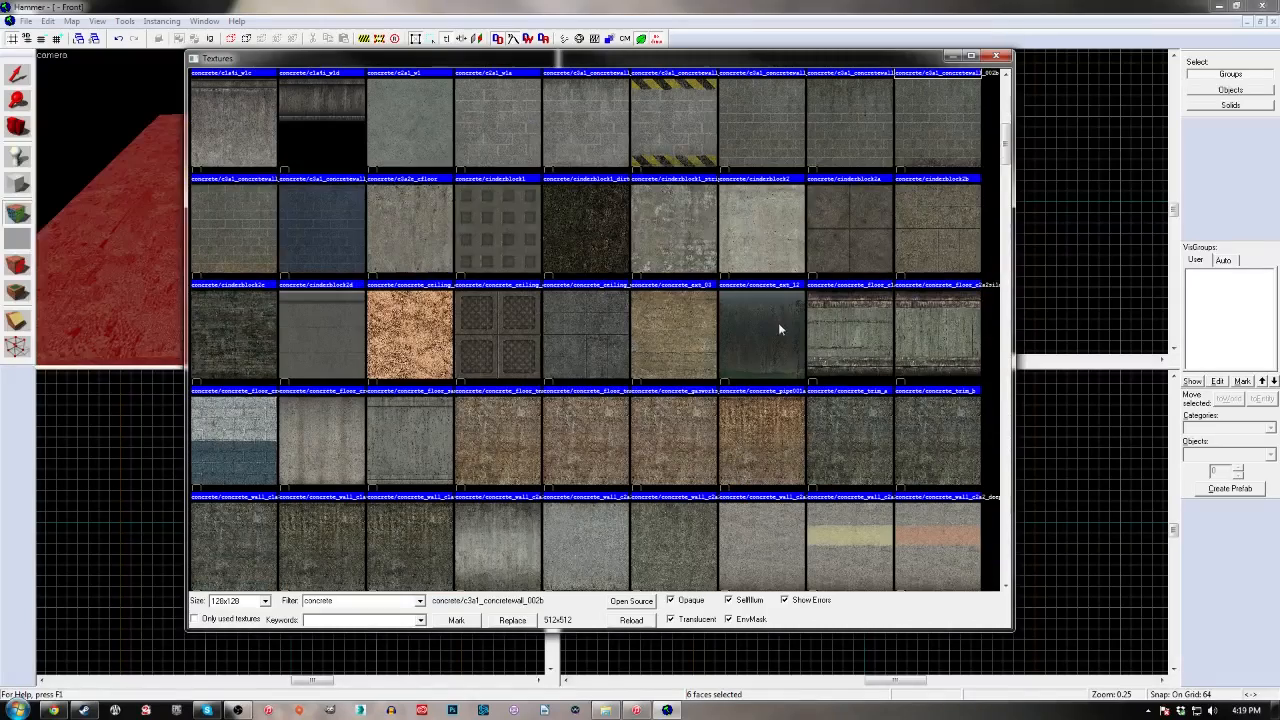
scroll(575, 522, "down", 3)
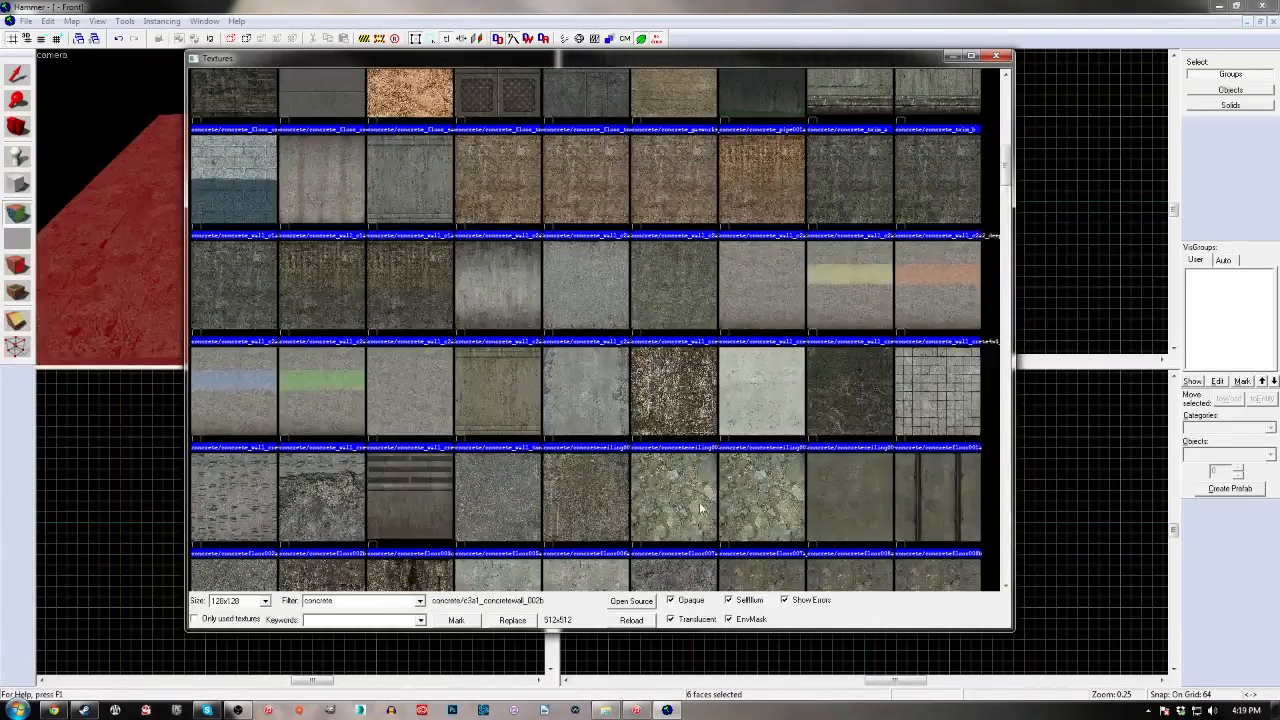
Apply the texture concrete/concretefloor007a_c17 to all faces of the block, then reselect the block
double_click(752, 506)
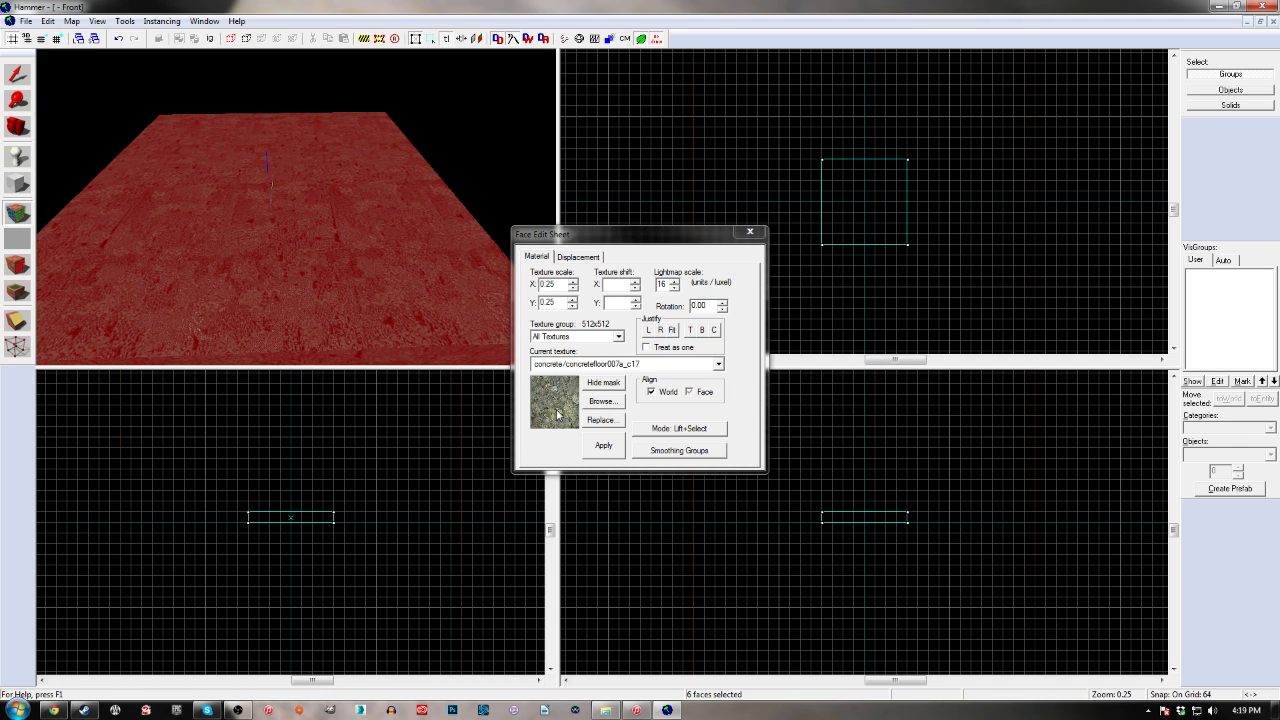
left_click(614, 458)
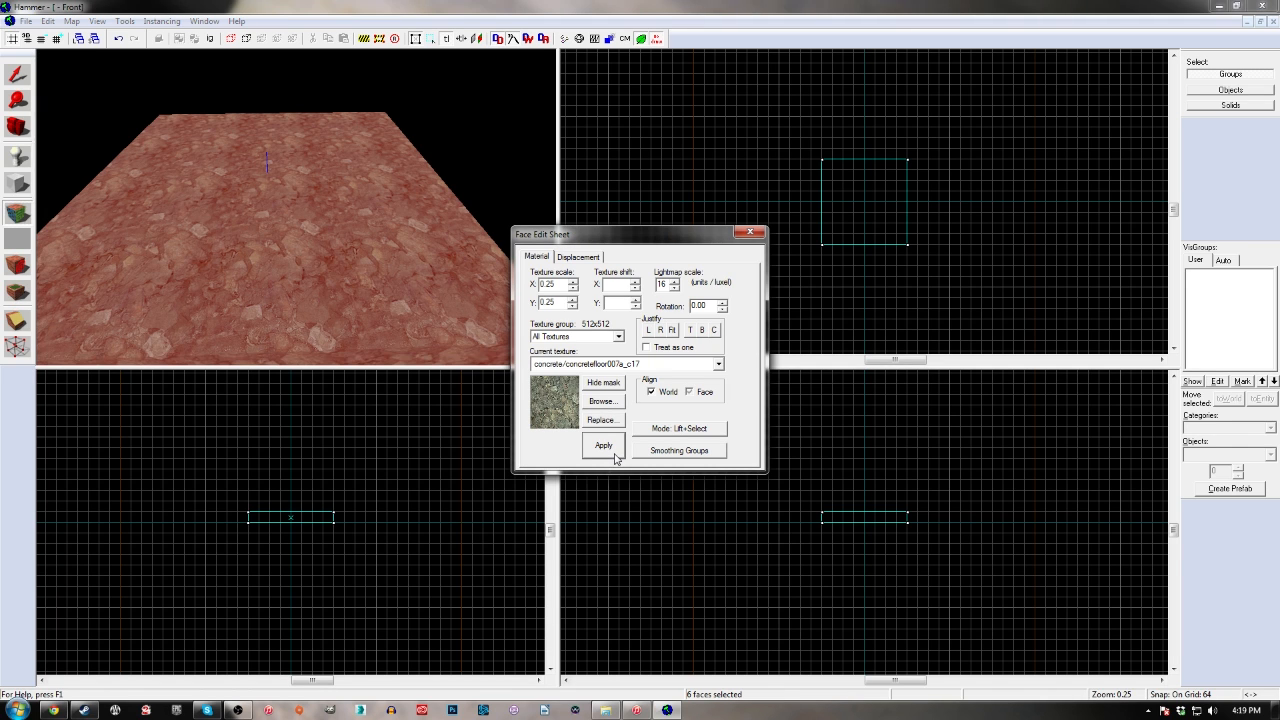
left_click(750, 232)
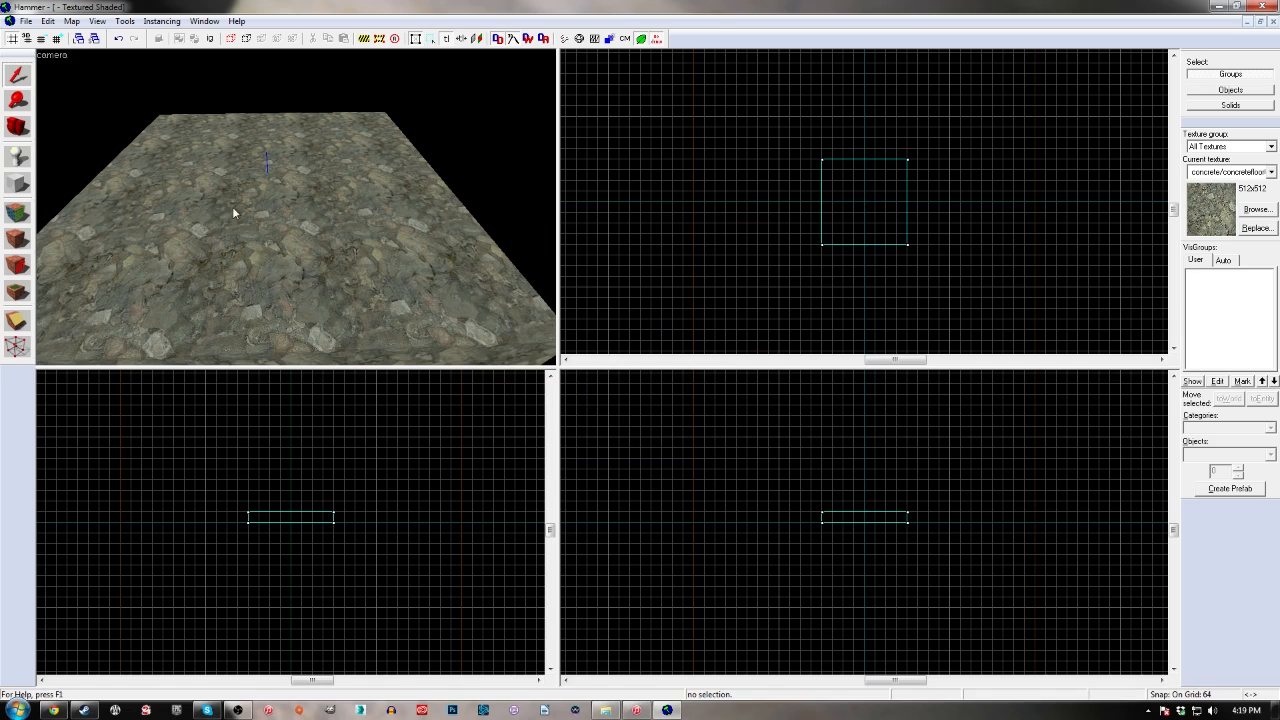
left_click(300, 283)
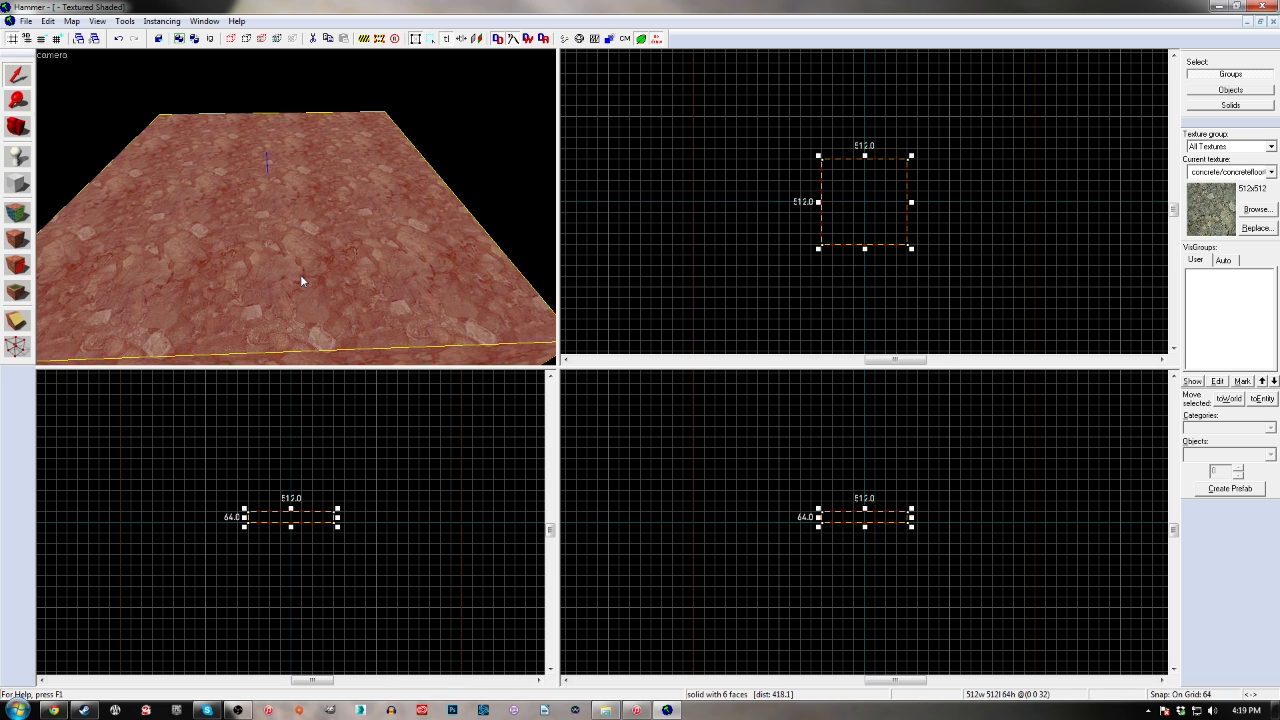
Lower the floor block by 64 units so its top face lies on the zero level
scroll(291, 518, "up", 2)
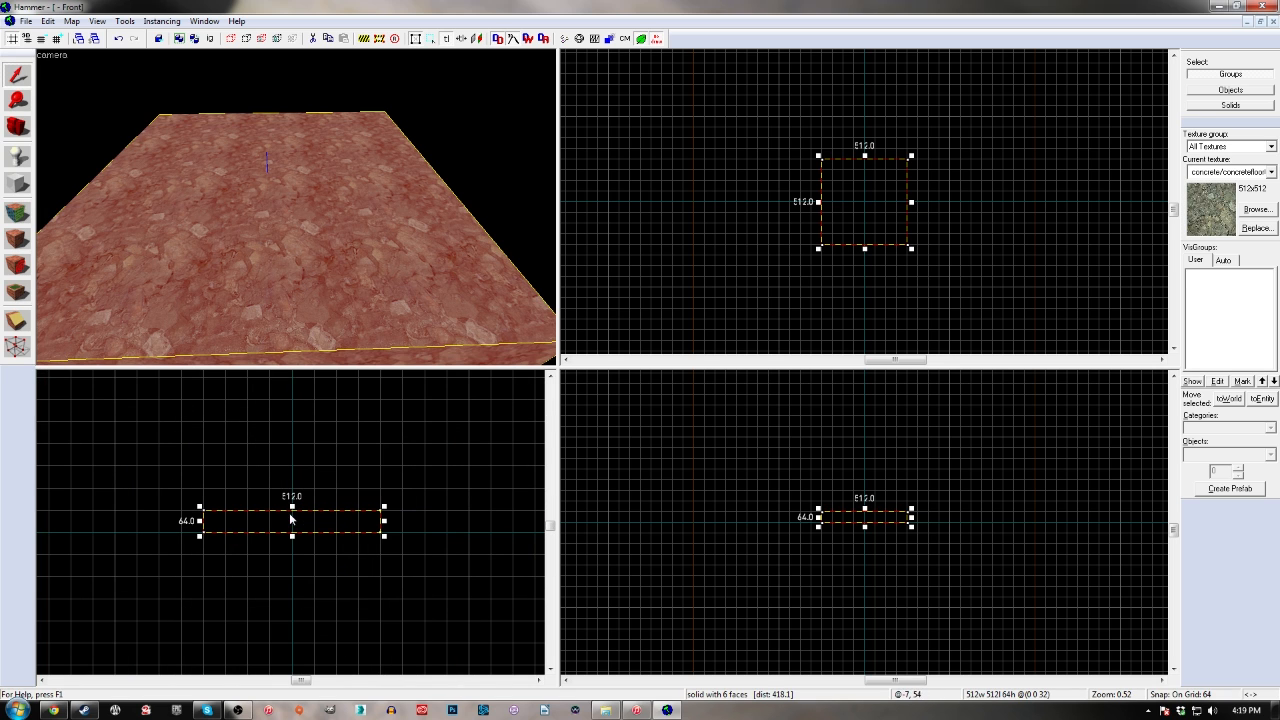
left_click_drag(306, 527, 305, 545)
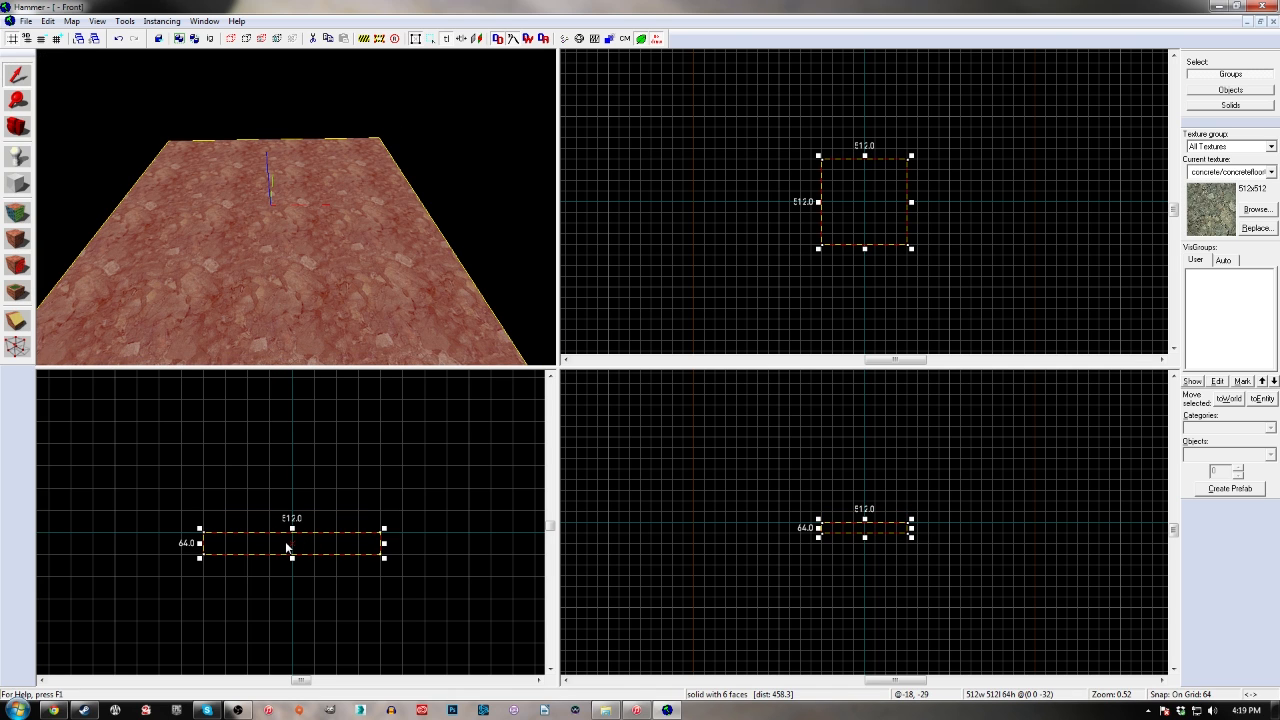
left_click(17, 184)
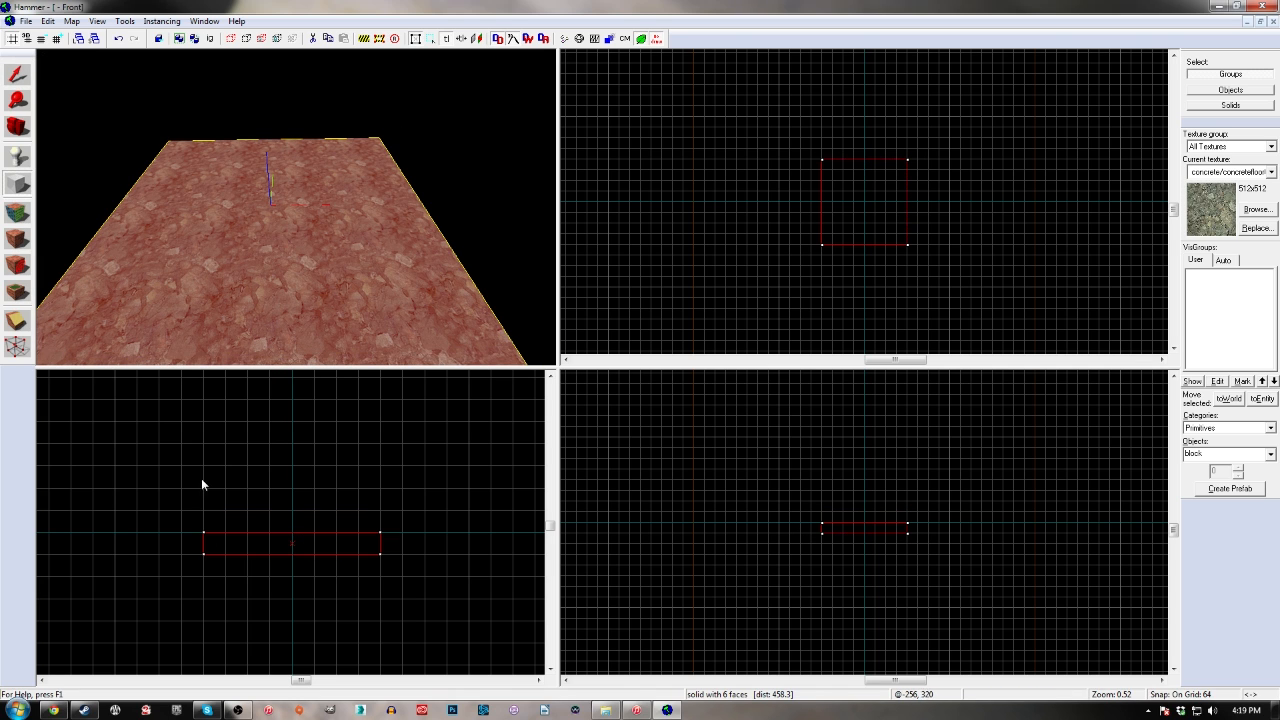
key("shift+s")
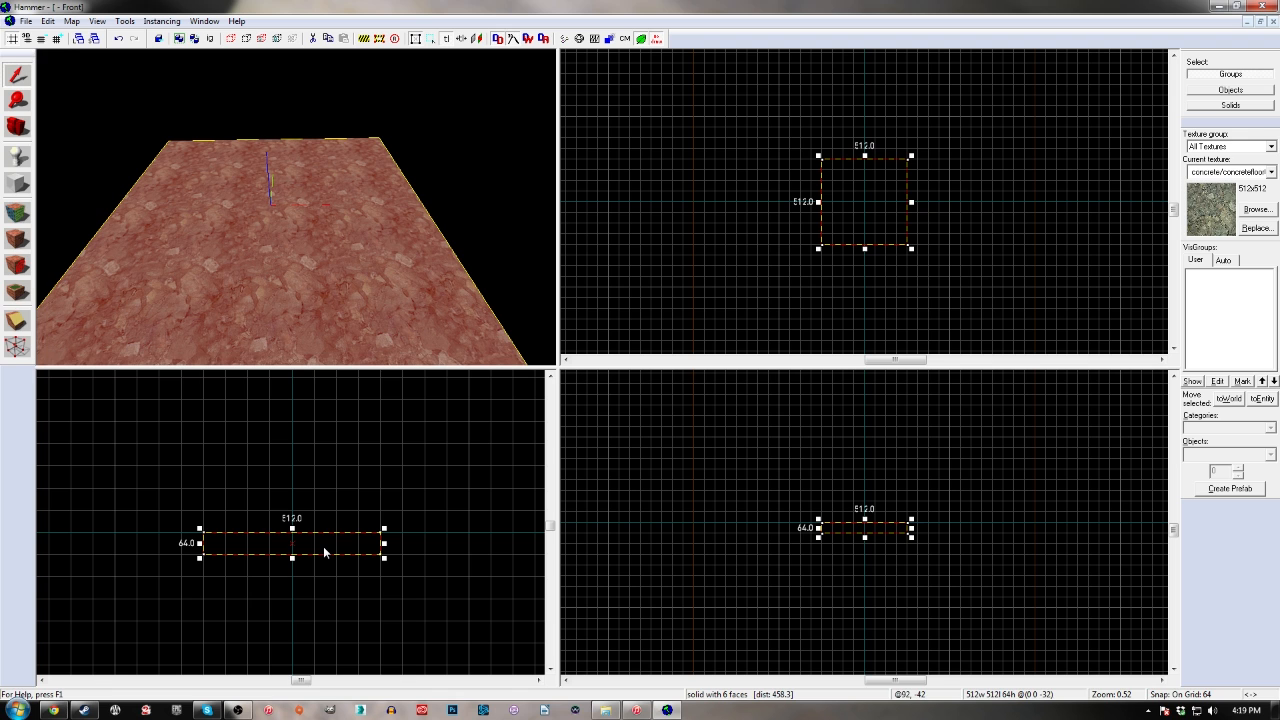
Duplicate the floor block directly on top of itself and check the stacked copy in the 3D view
left_click_drag(323, 546, 312, 531)
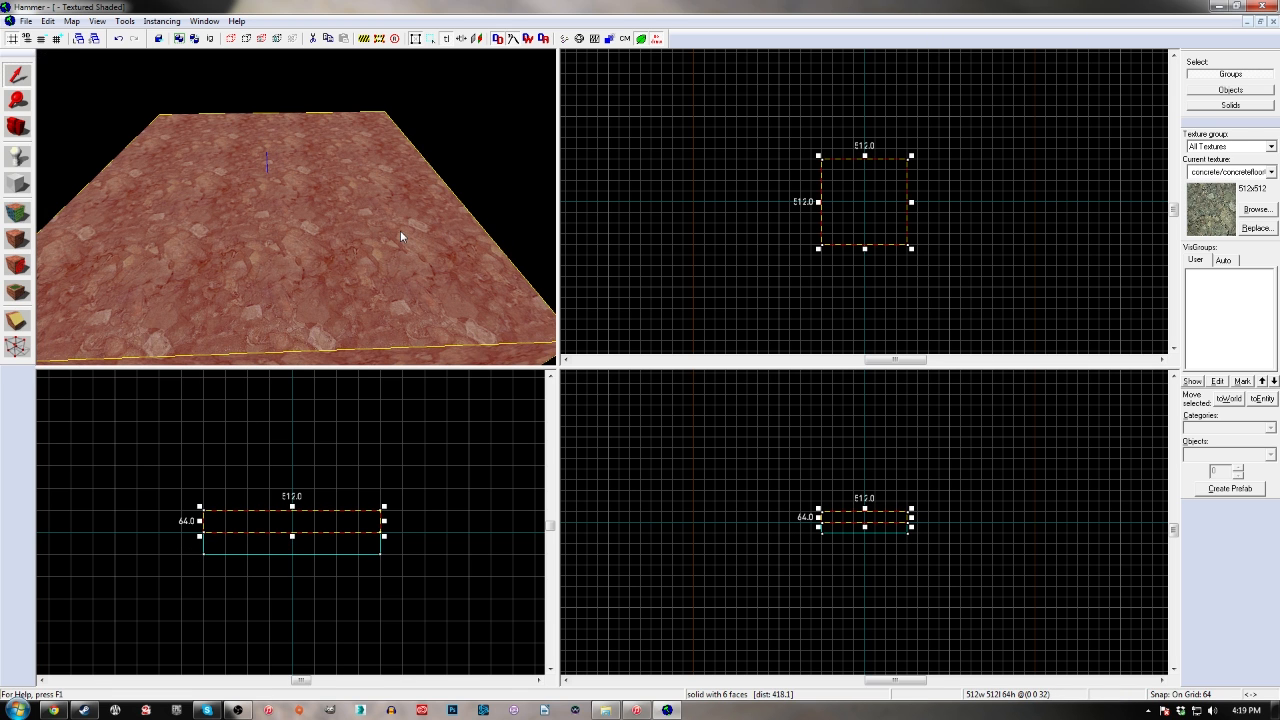
key("z")
key("s")
key("a")
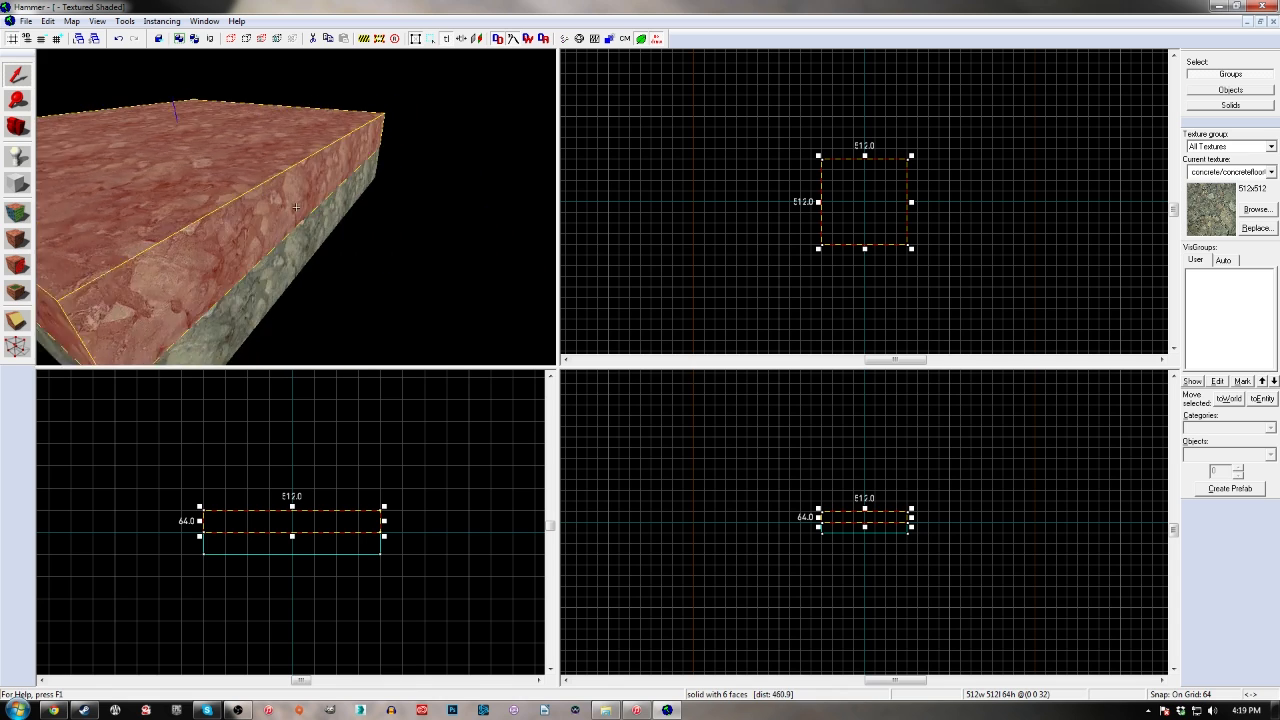
key("z")
left_click(316, 300)
left_click(314, 264)
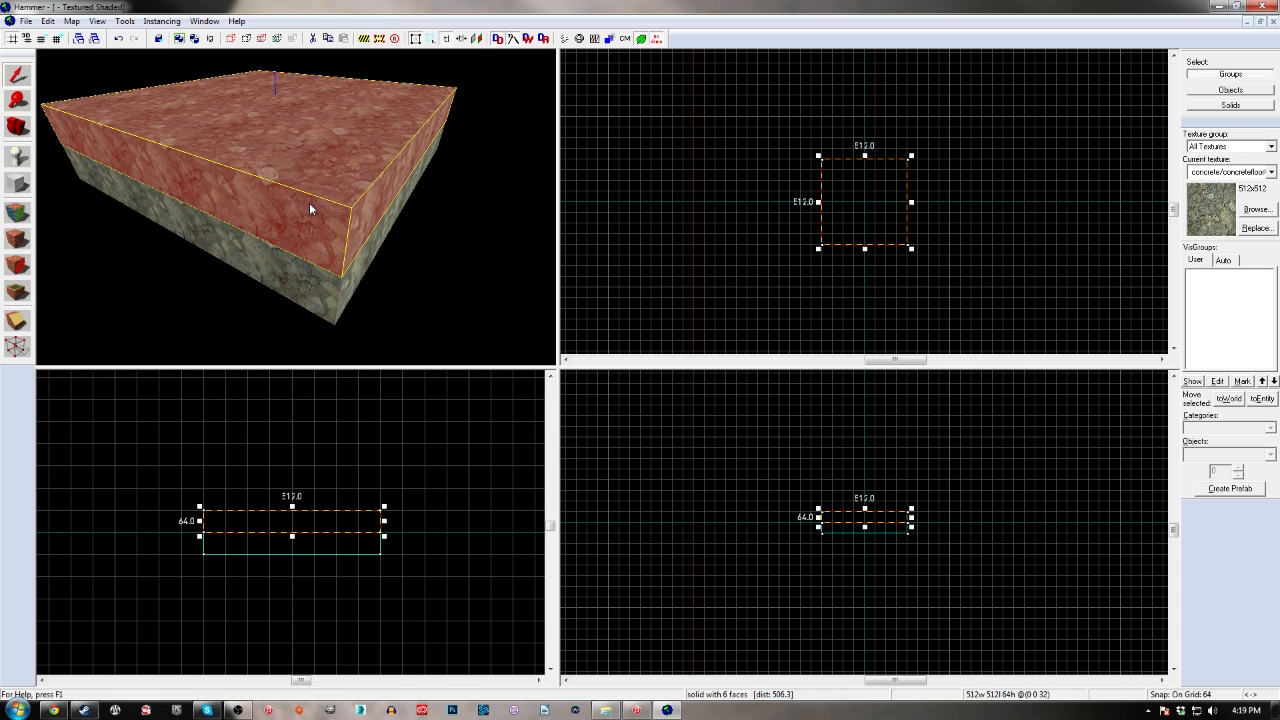
Reshape the upper block into a wall 64 units thick, 512 long and 192 high along the floor's negative-X edge
key("Delete")
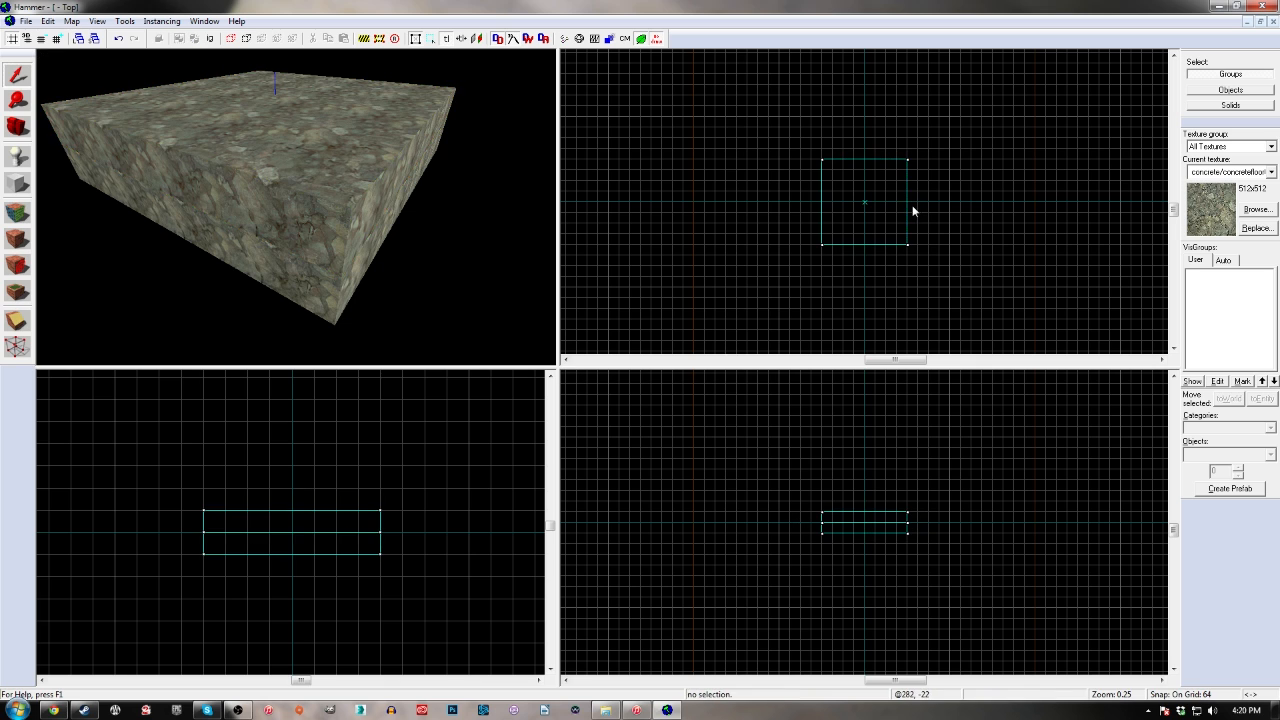
key("ctrl+z")
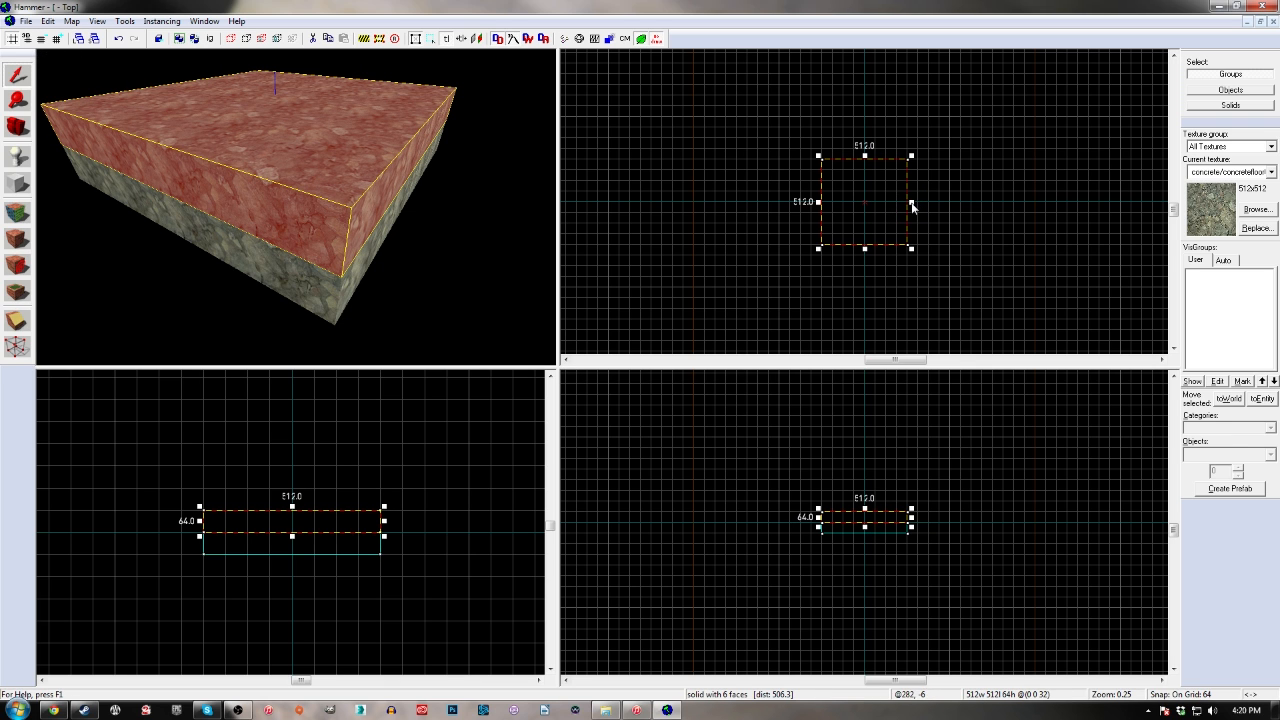
left_click_drag(913, 205, 836, 204)
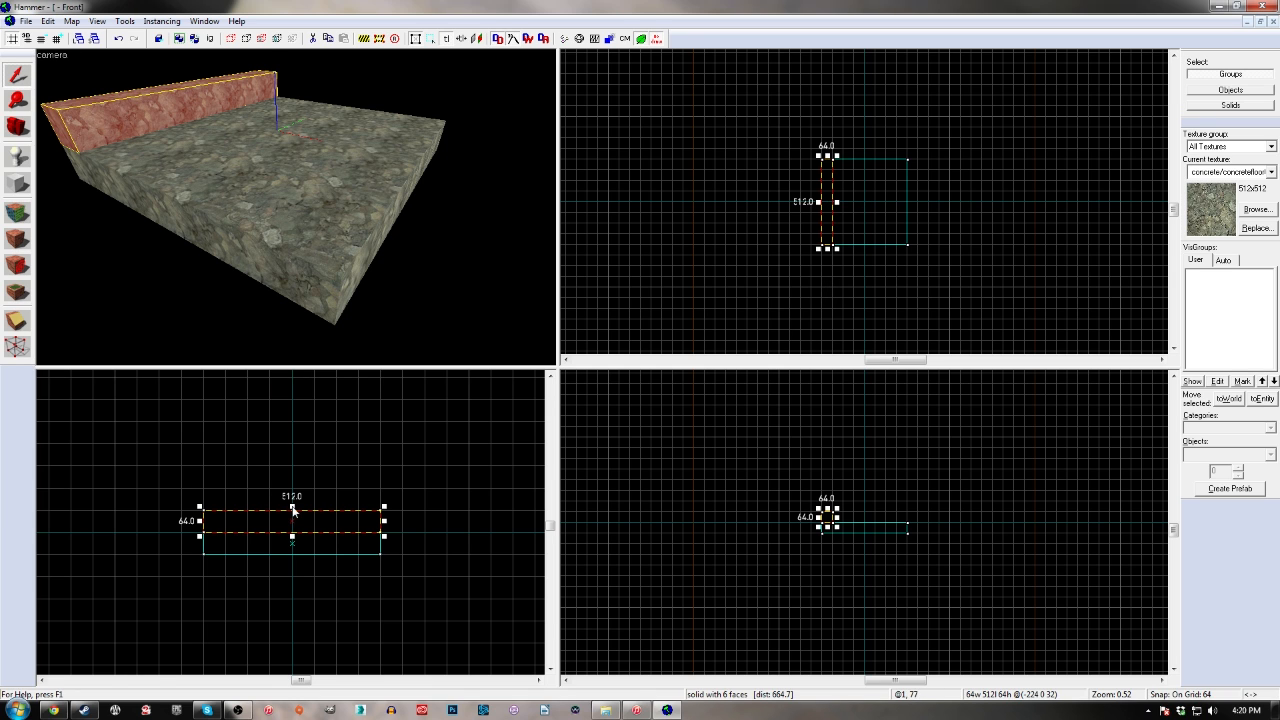
left_click_drag(289, 514, 288, 475)
key("Return")
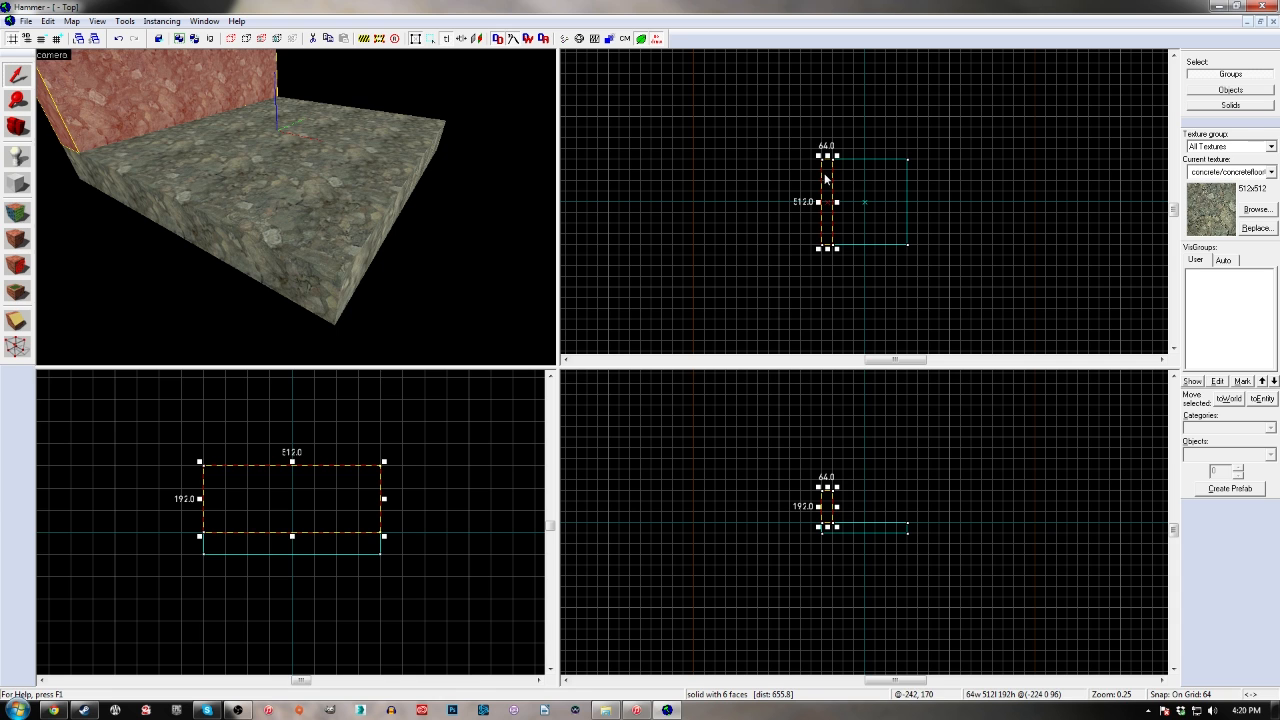
Copy the wall to the opposite, positive-X edge of the floor and view both walls from the front
left_click_drag(826, 178, 899, 177)
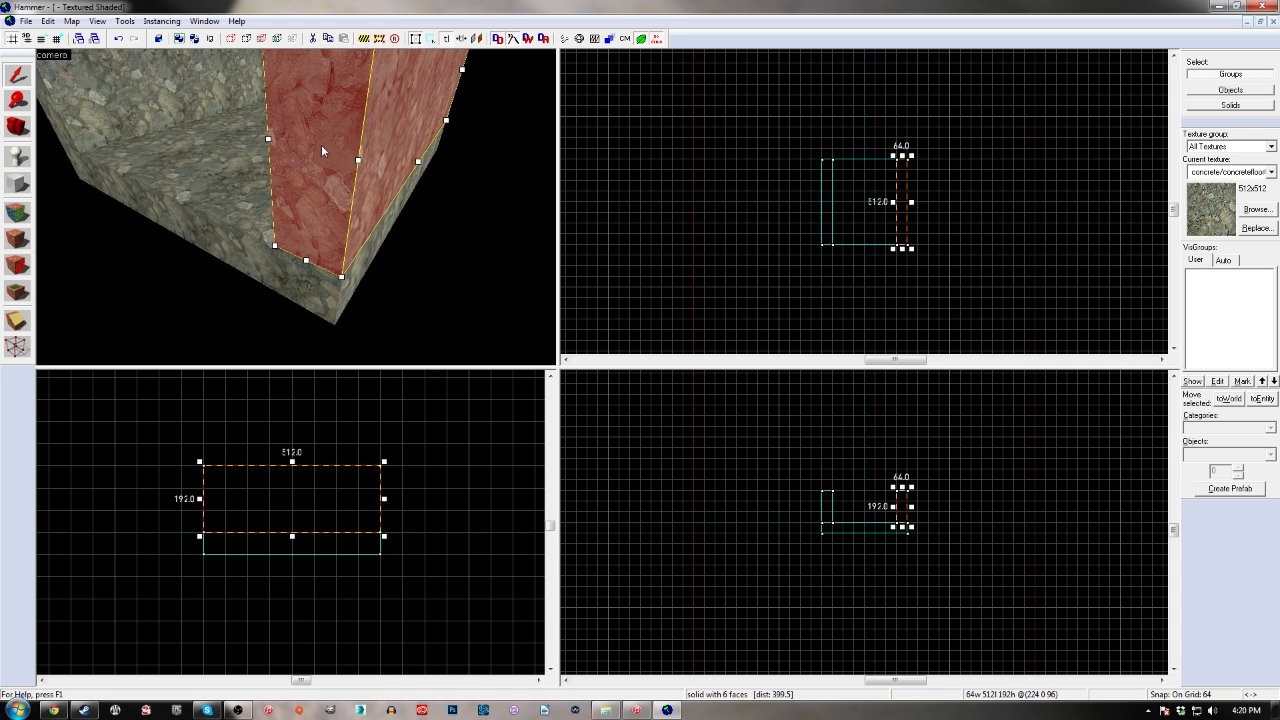
key("z")
key("w")
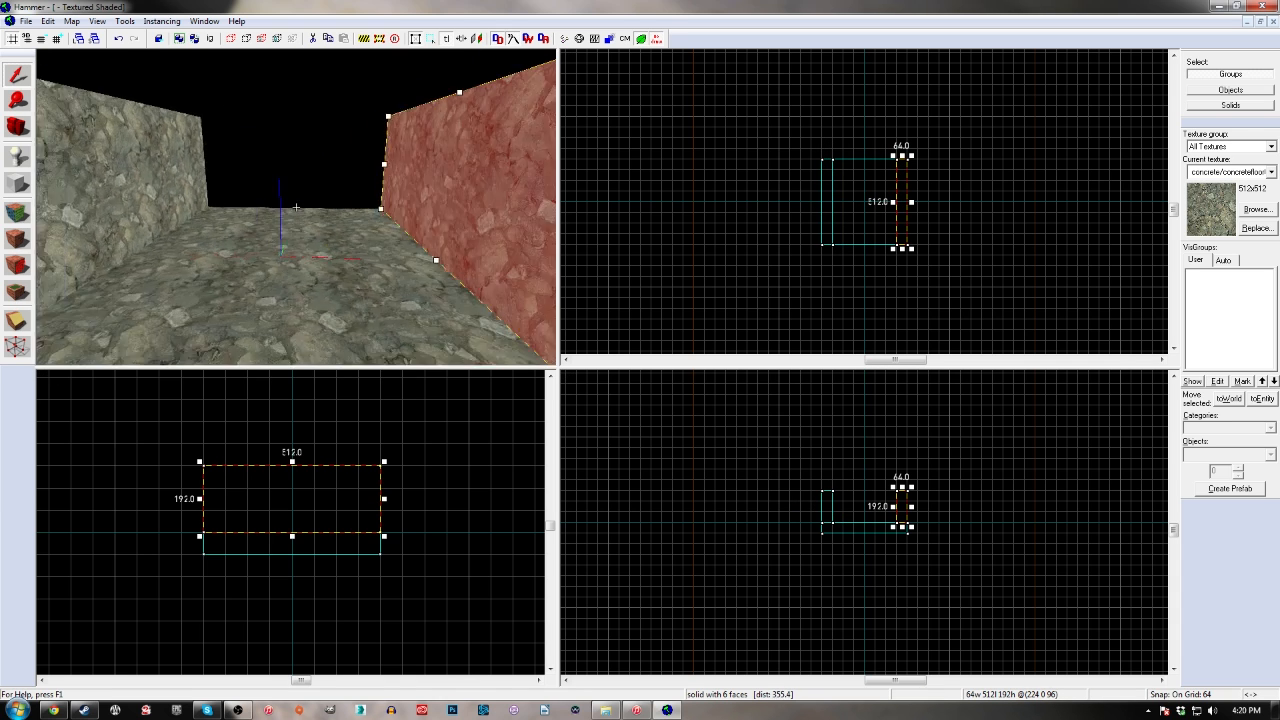
key("s")
key("z")
Copy the positive-X wall 64 units inward and rotate the copy 90 degrees about the Z axis
left_click_drag(900, 186, 889, 188, "shift")
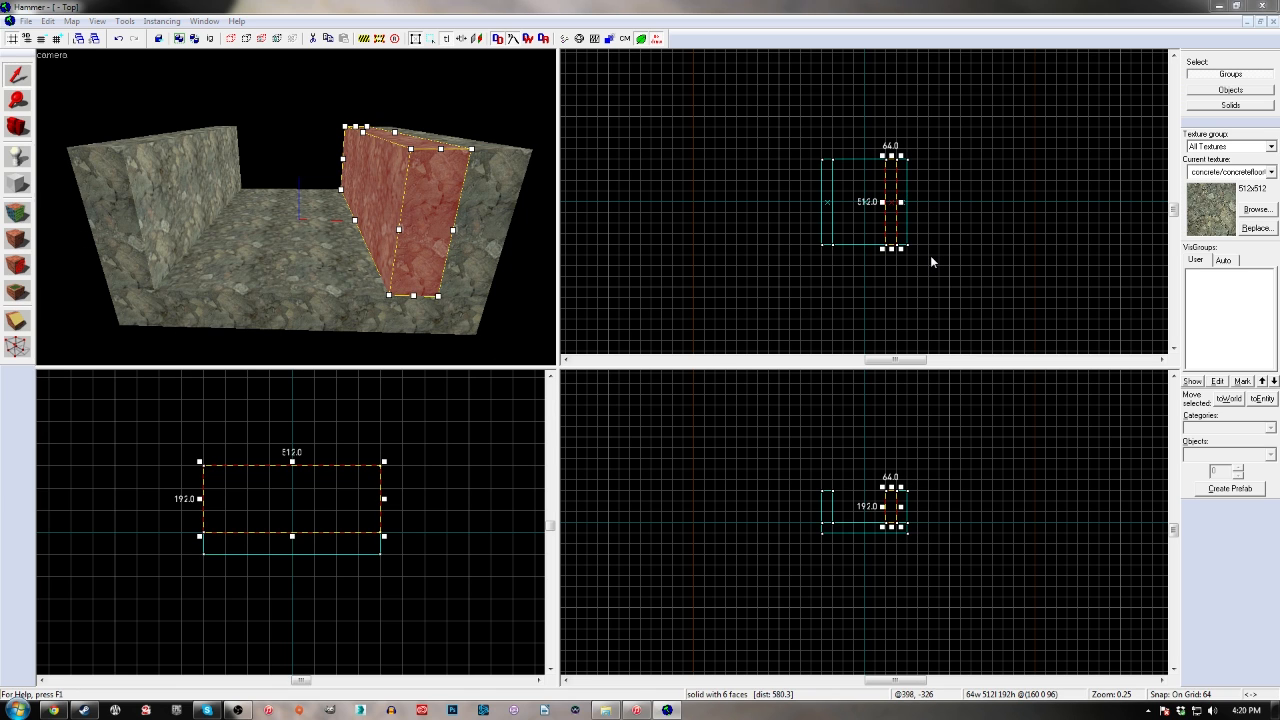
key("ctrl+m")
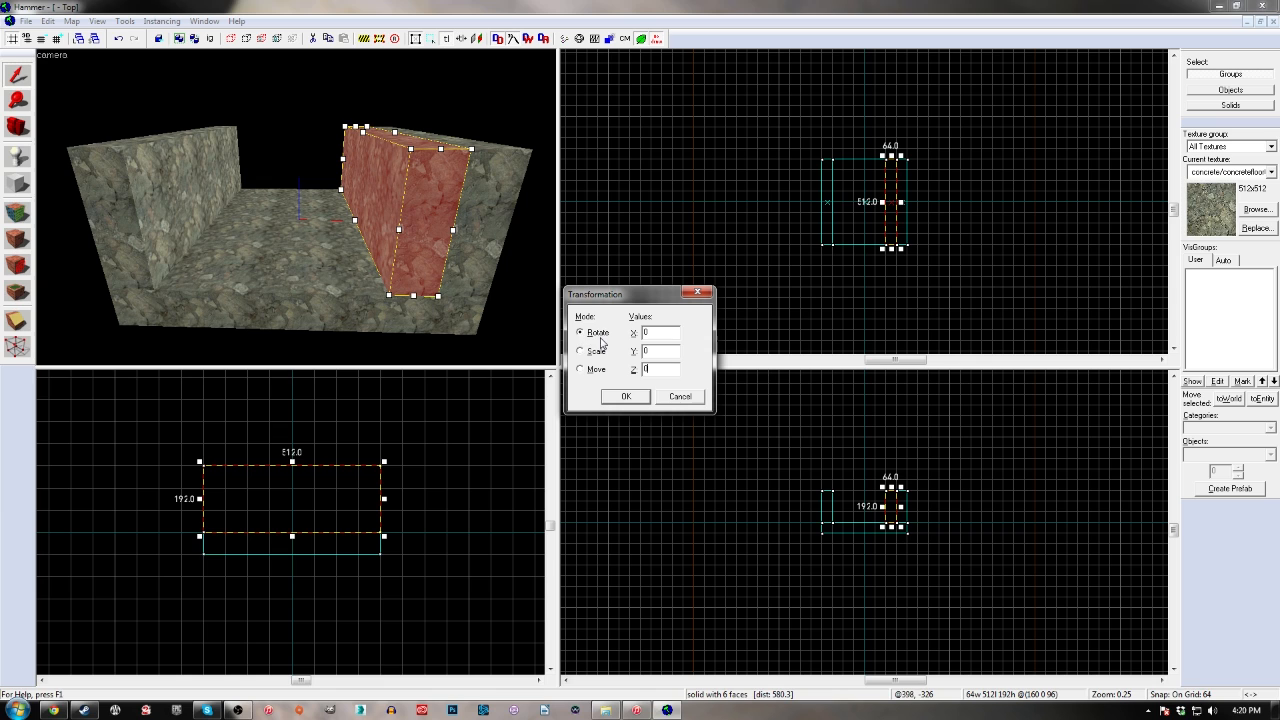
type("90")
left_click(622, 397)
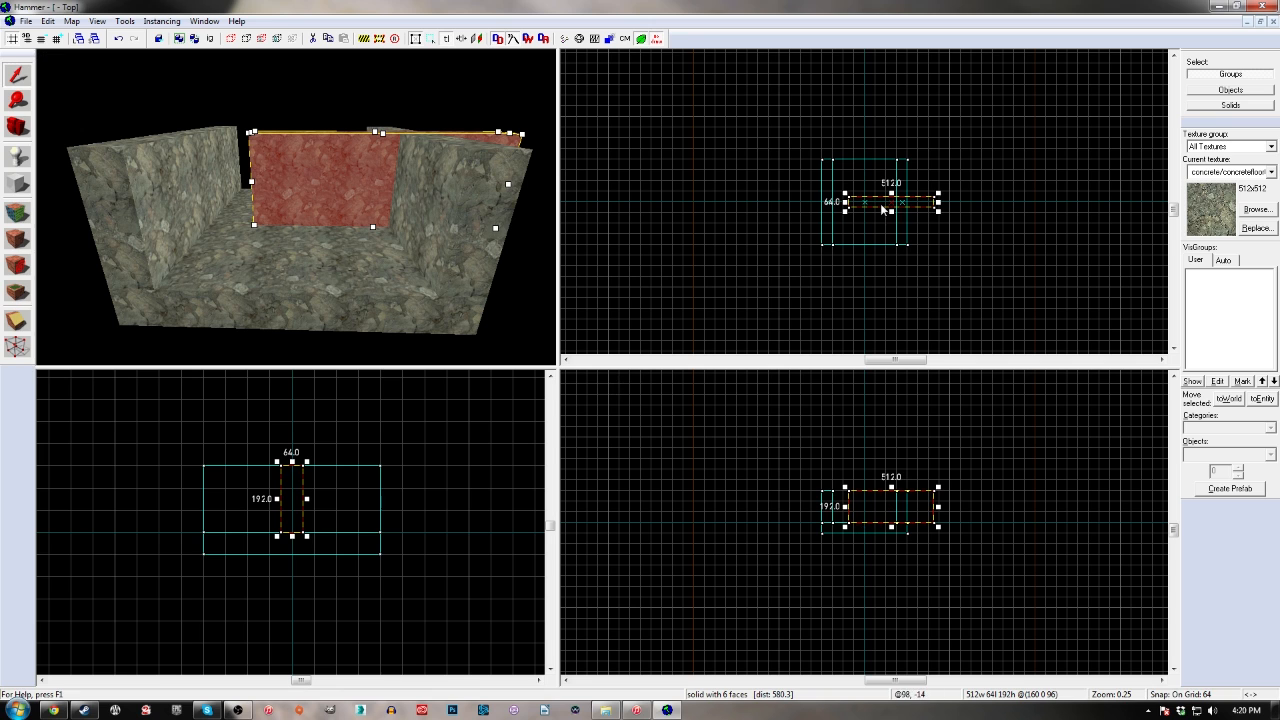
Move the rotated wall to the floor's positive-Y edge and shorten it to 384 units to fit between the side walls
left_click_drag(876, 197, 862, 172)
scroll(820, 172, "up", 8)
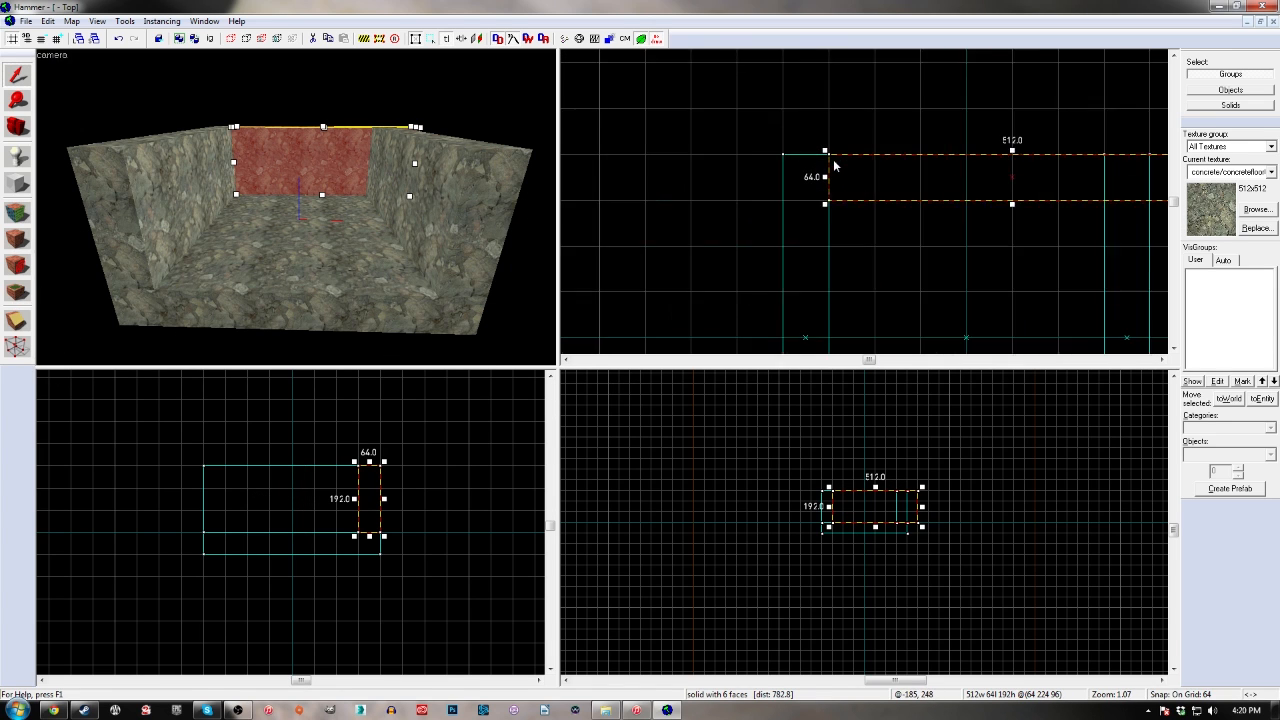
scroll(811, 160, "down", 2)
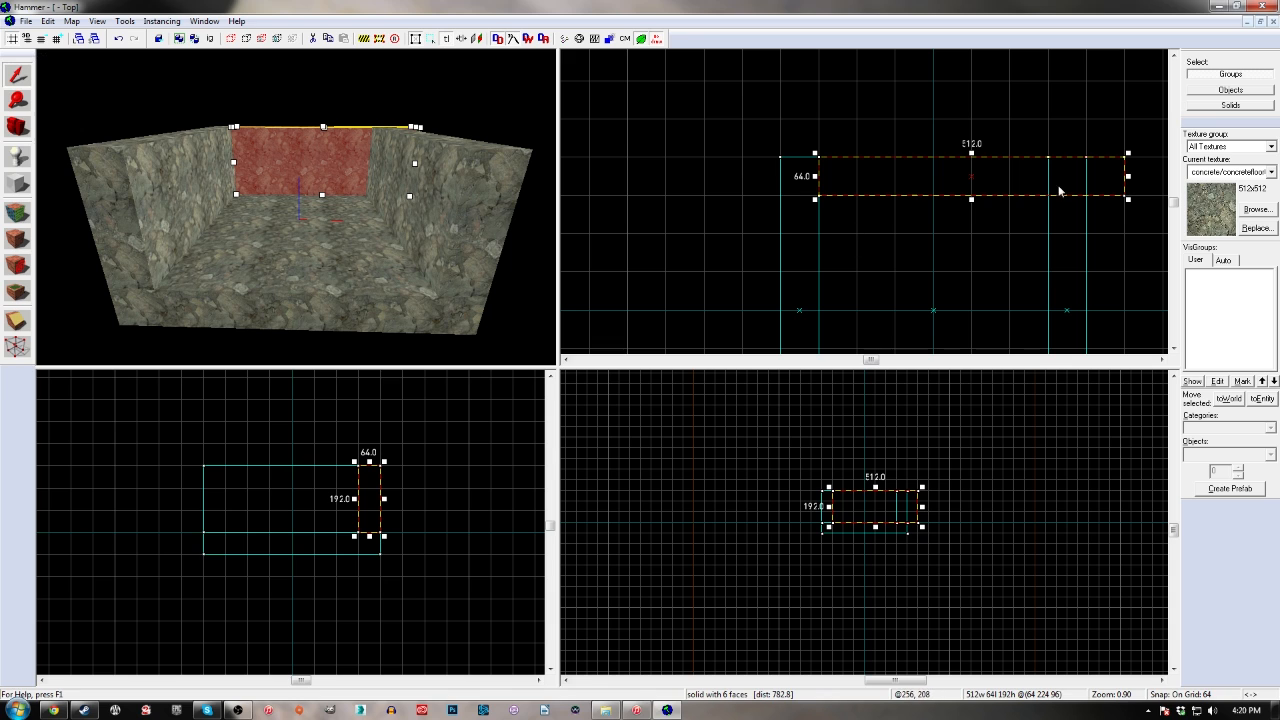
left_click_drag(1128, 178, 1058, 178)
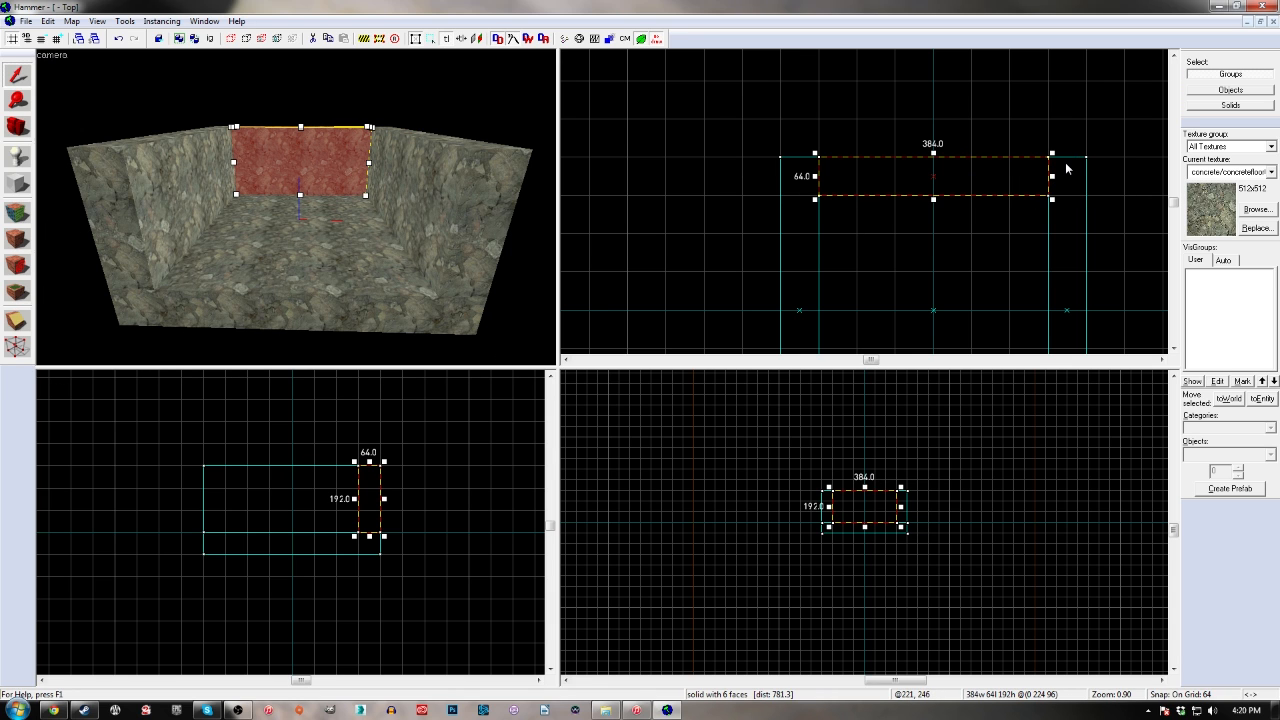
scroll(1066, 170, "down", 2)
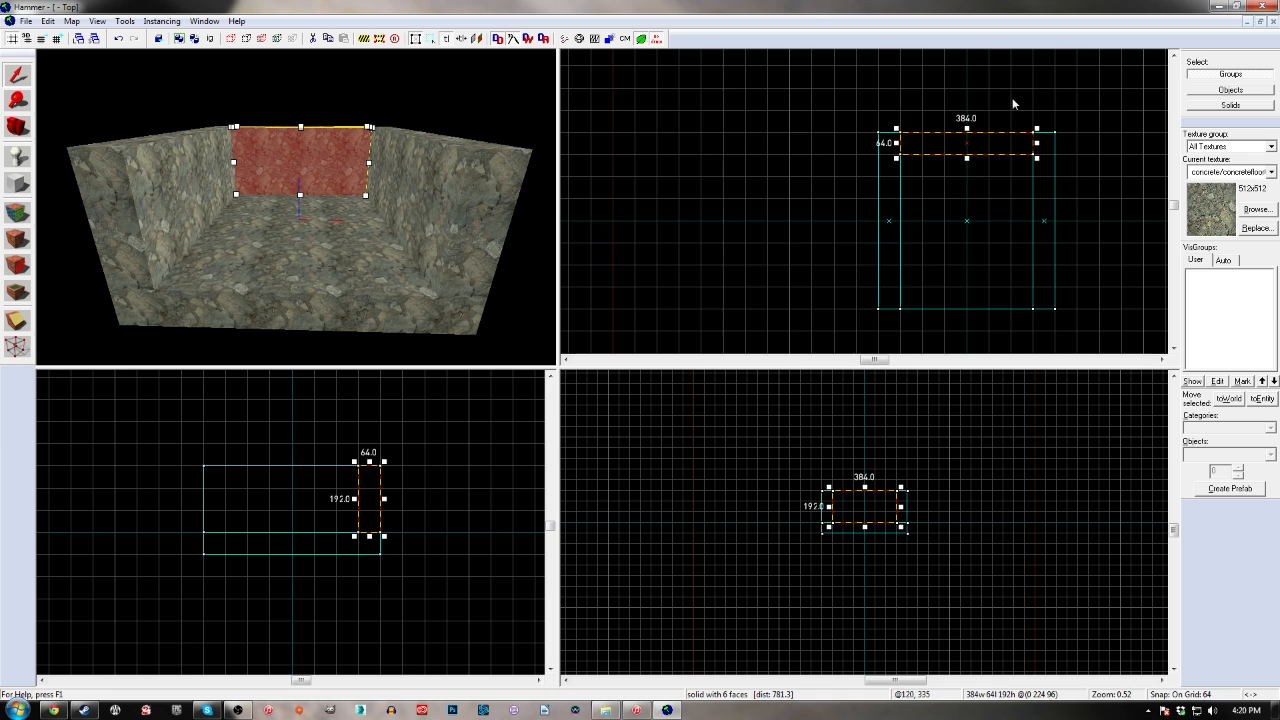
Copy the 384-unit wall to the floor's negative-Y edge to close the room's fourth side
left_click_drag(926, 126, 926, 311, "shift")
key("z")
key("w")
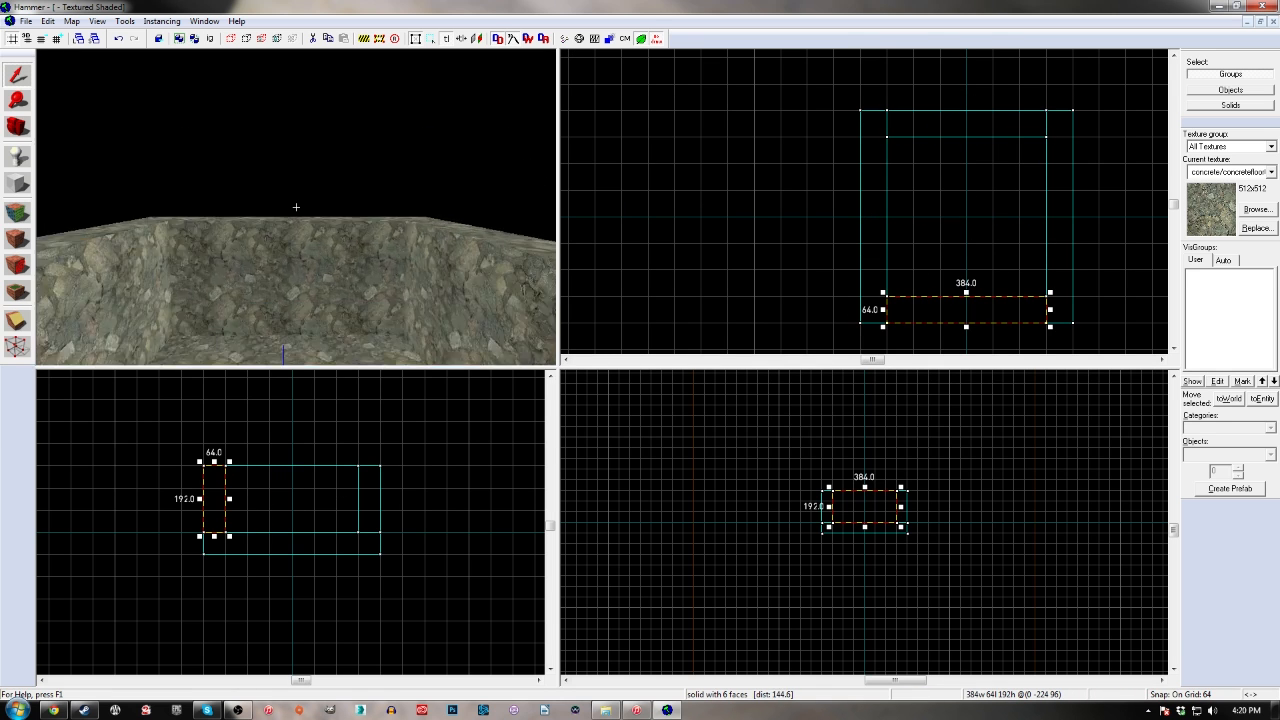
key("d")
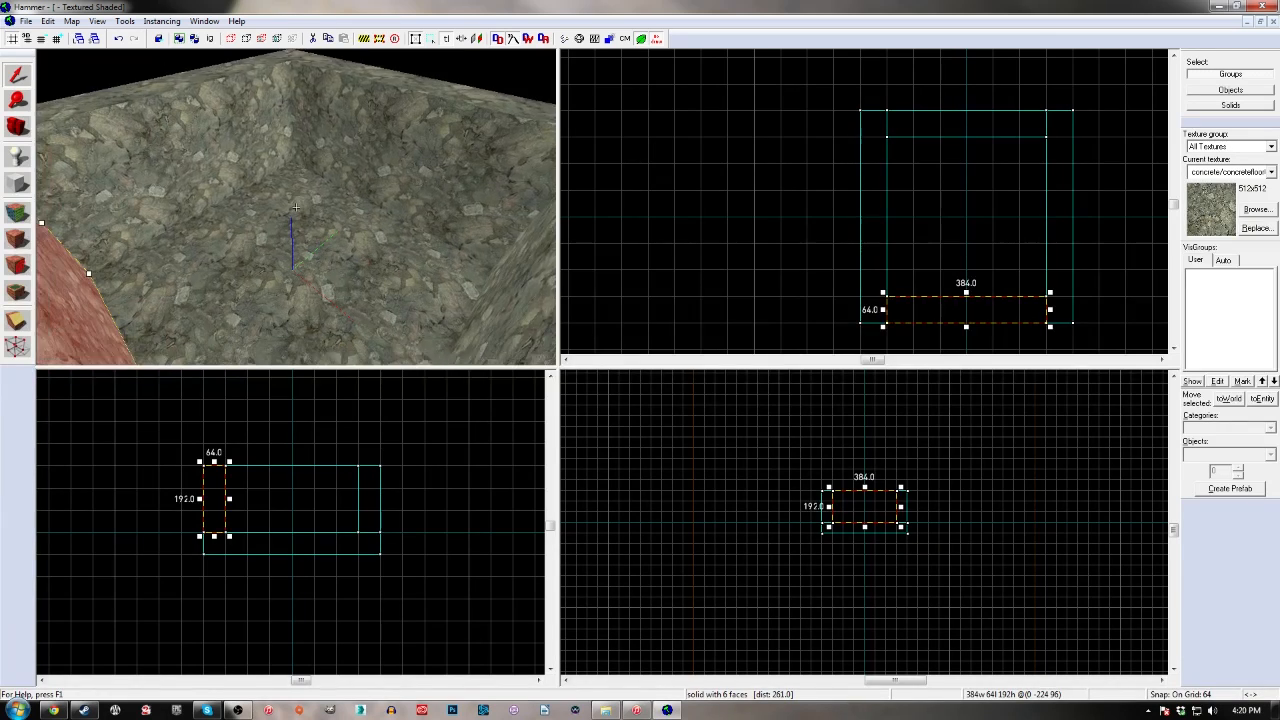
Copy the floor block onto the top of the walls as a ceiling and clear the selection
key("z")
left_click(329, 270)
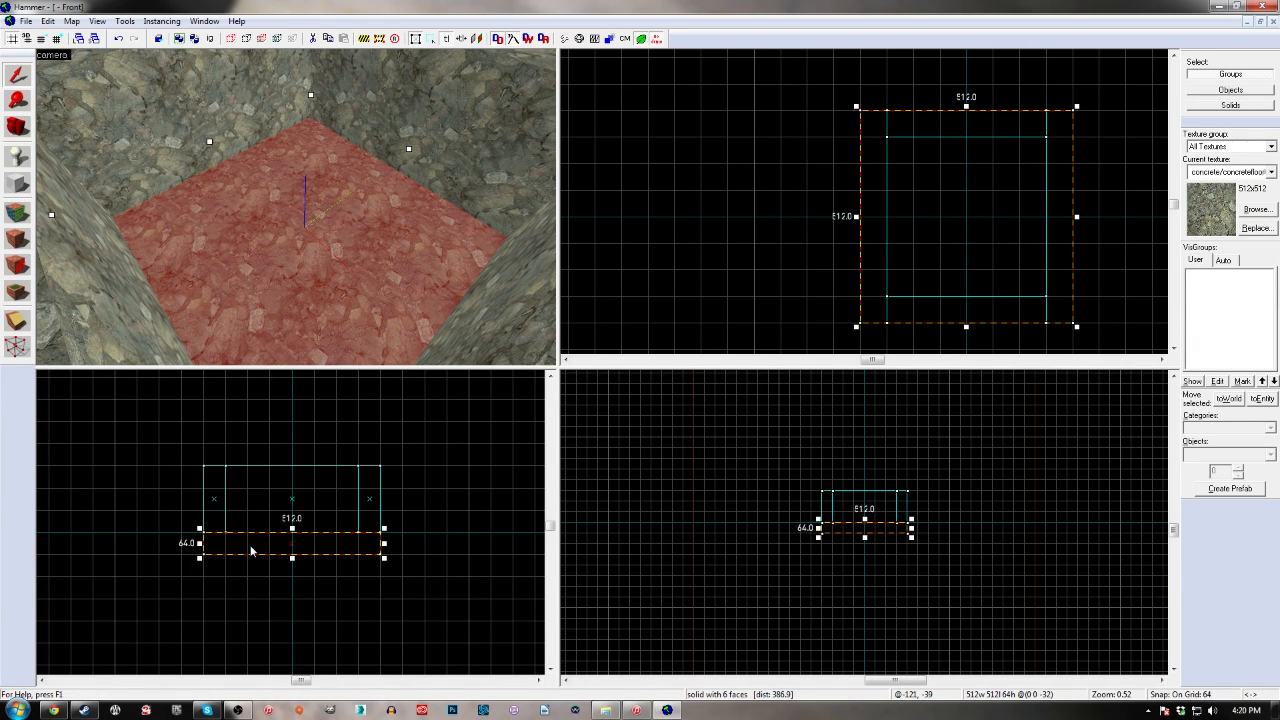
left_click_drag(249, 542, 249, 453)
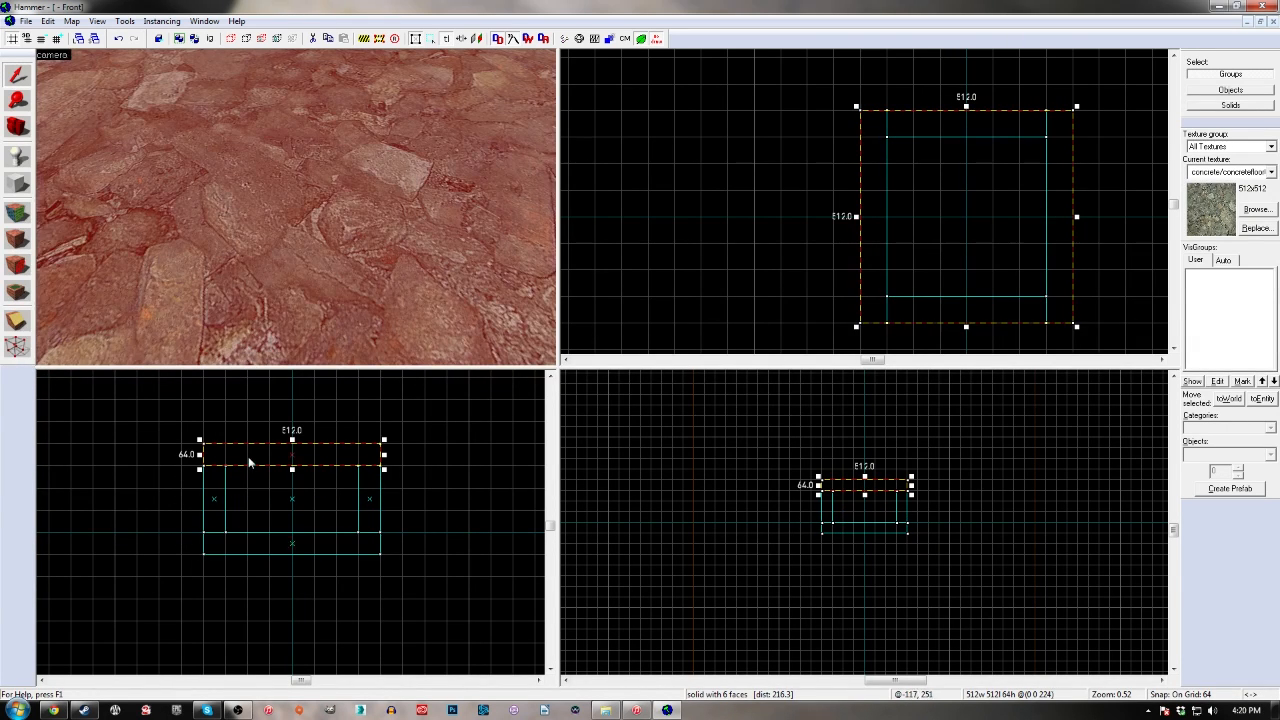
key("z")
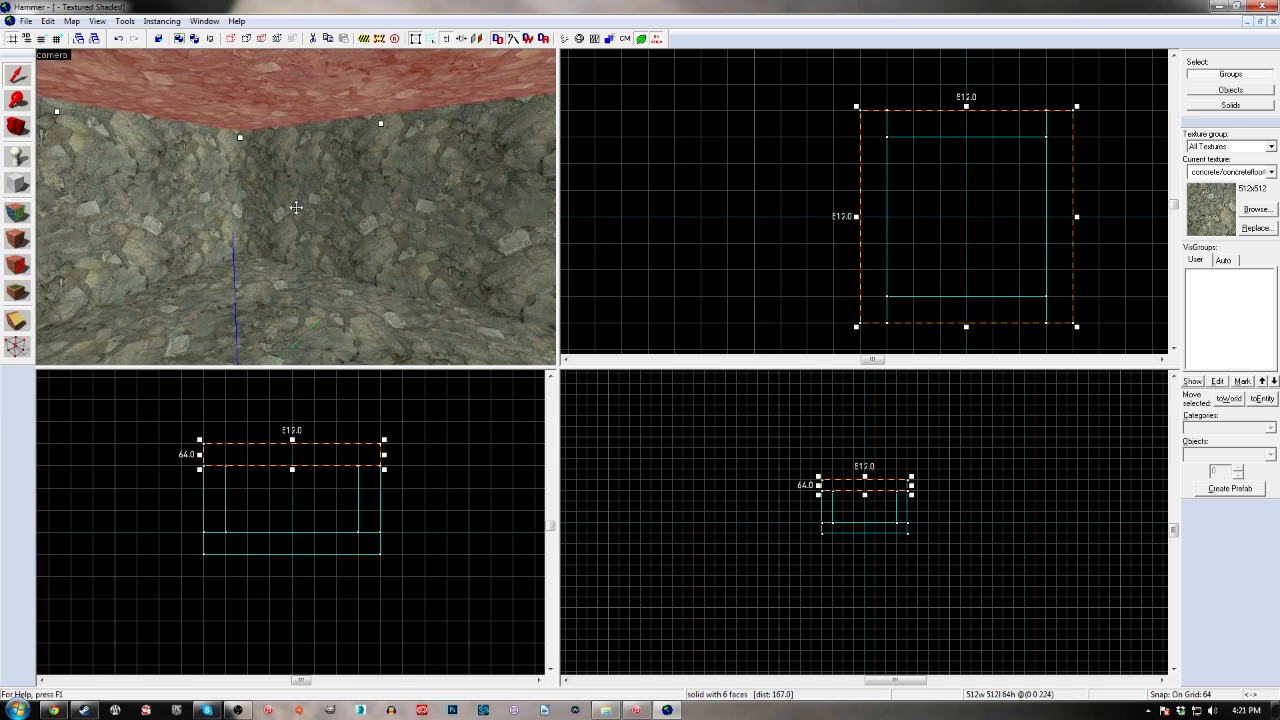
key("z")
key("Escape")
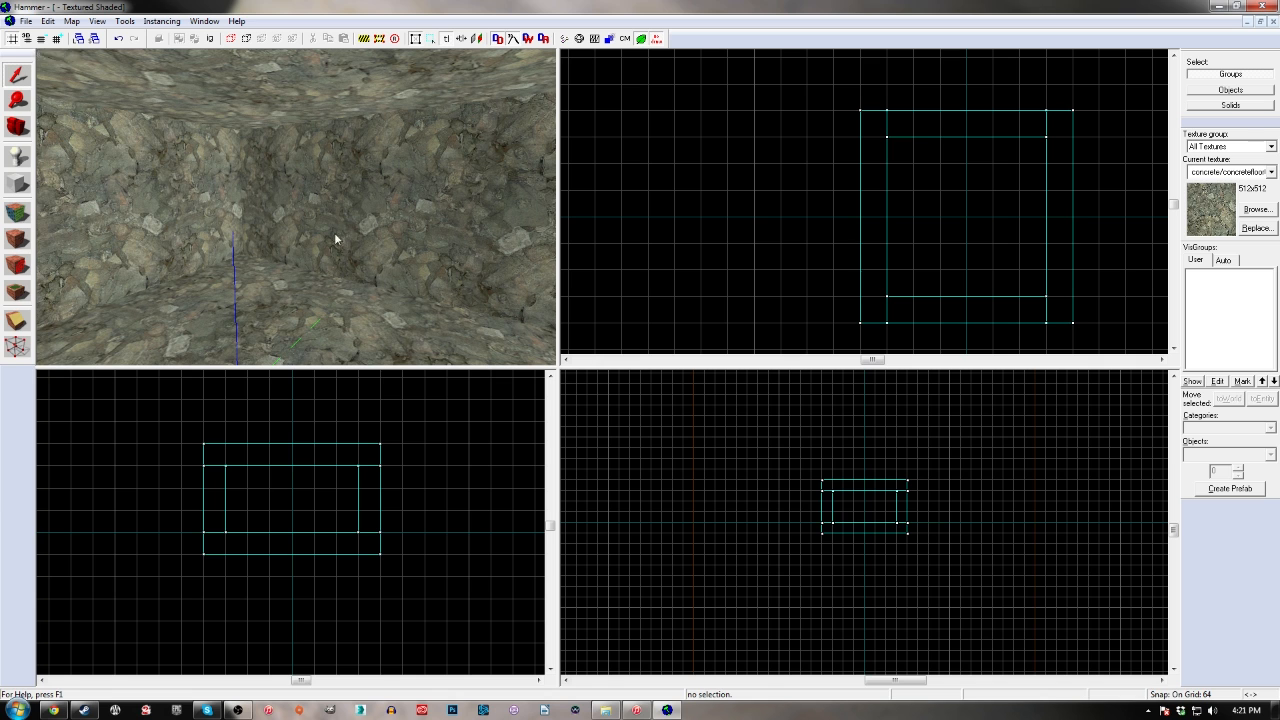
Select the ceiling and all four walls of the room together, leaving out the floor
left_click(218, 187)
left_click(312, 162, "ctrl")
left_click(350, 94, "ctrl")
key("z")
key("a")
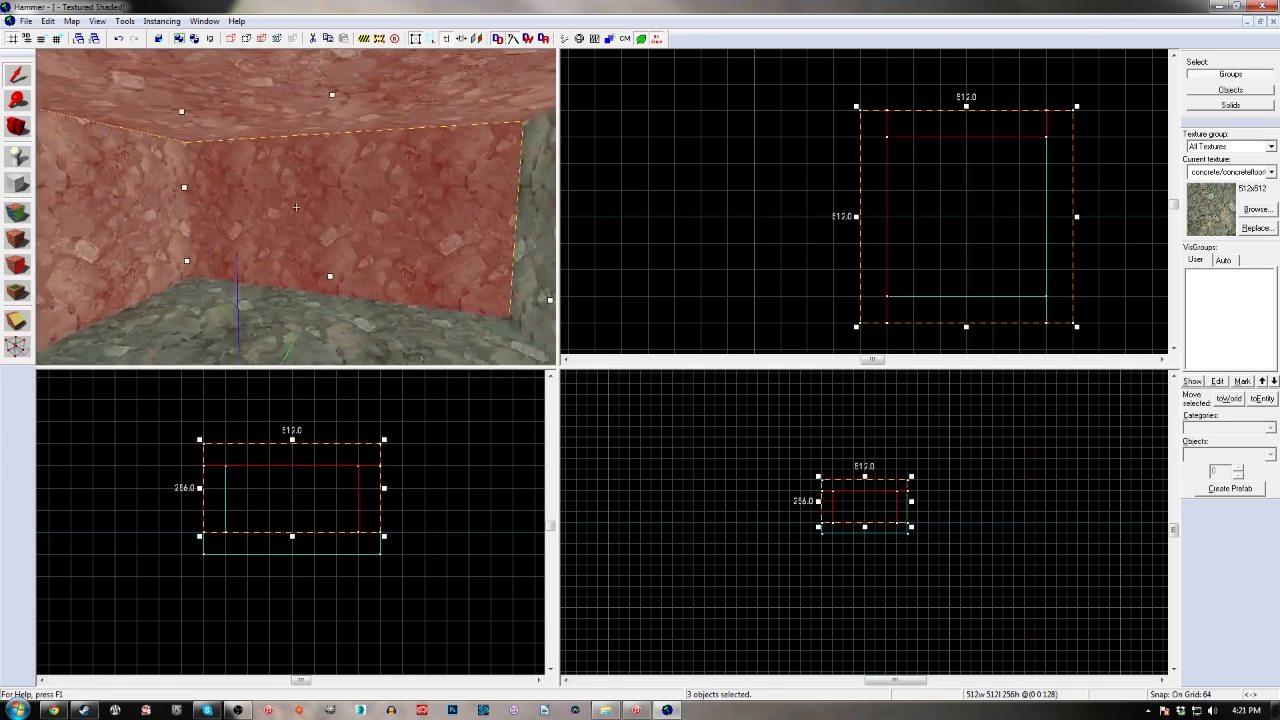
key("z")
left_click(435, 221, "ctrl")
left_click(509, 194, "ctrl")
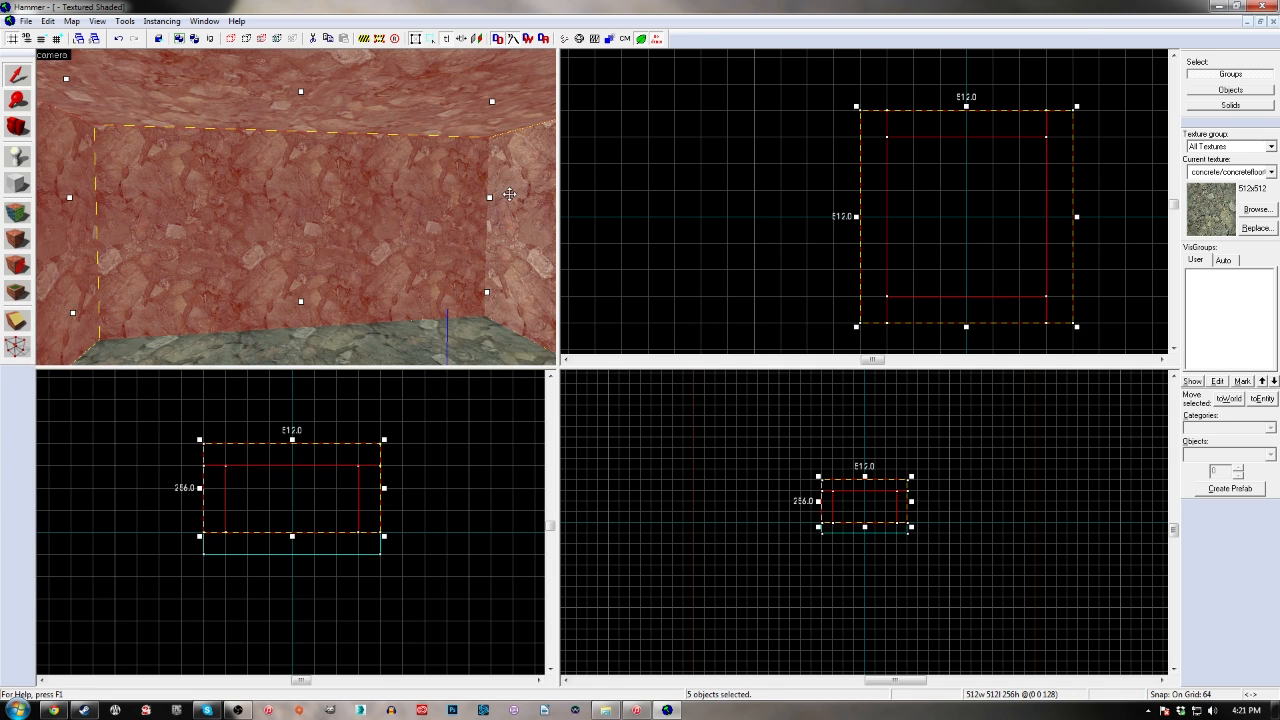
Apply the texture concrete/cinderblock2 to the selected walls and ceiling, then deselect them and check the room's interior
left_click(1255, 209)
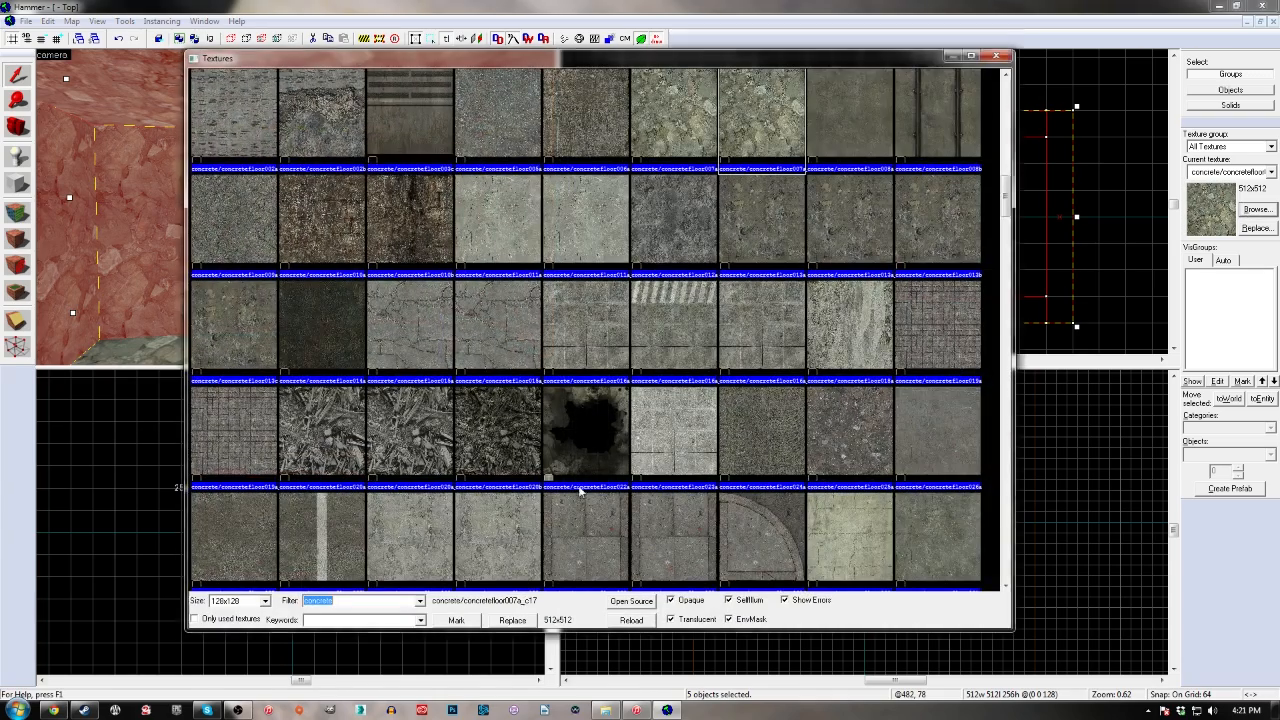
left_click(511, 366)
scroll(650, 360, "up", 10)
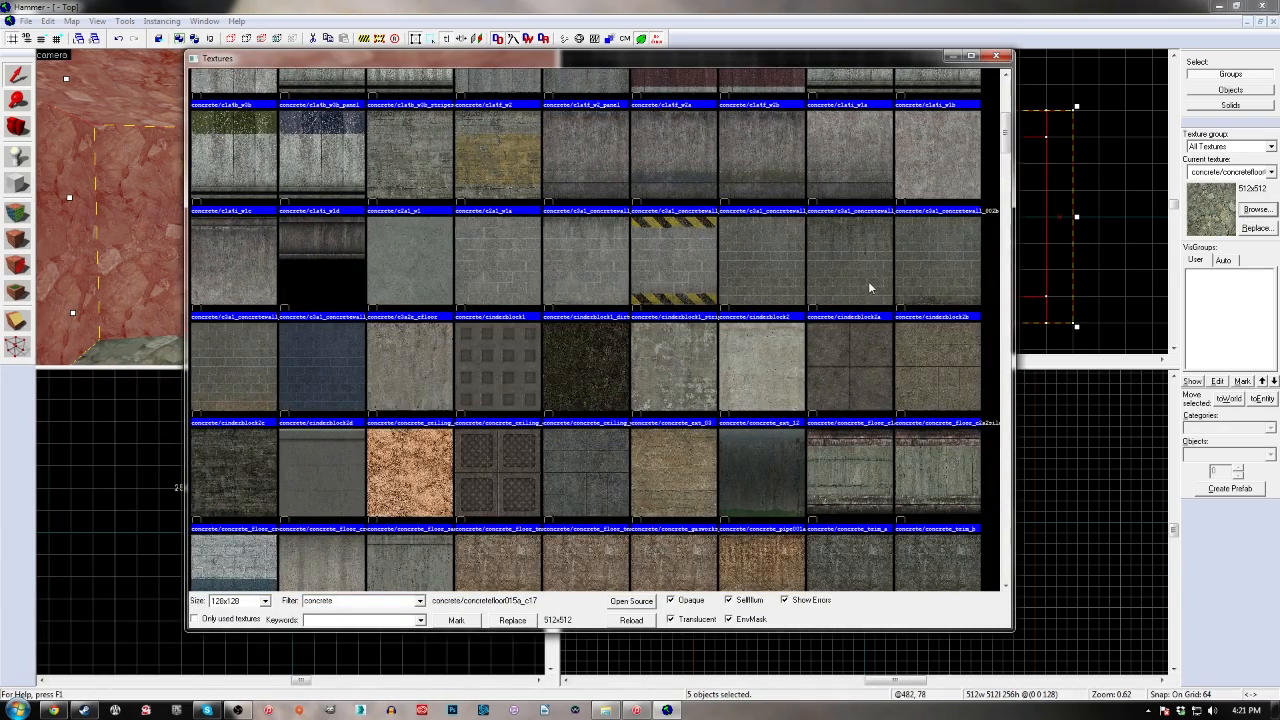
double_click(790, 267)
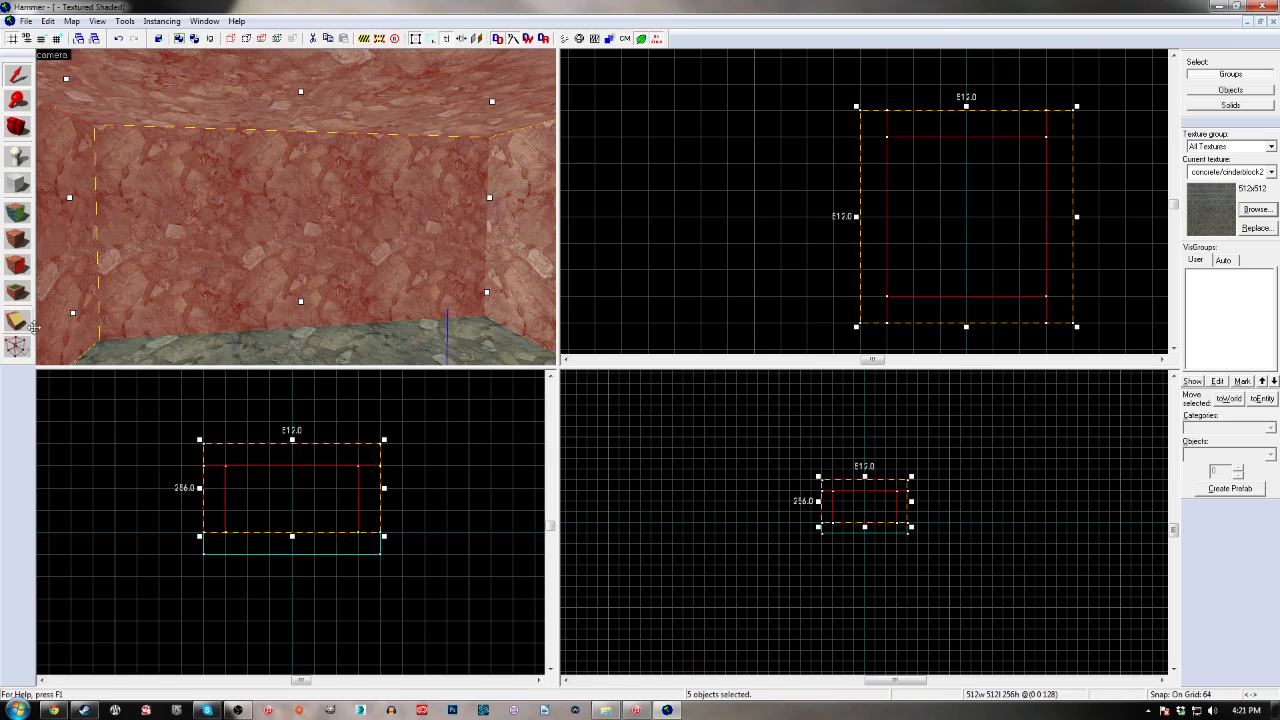
left_click(20, 239)
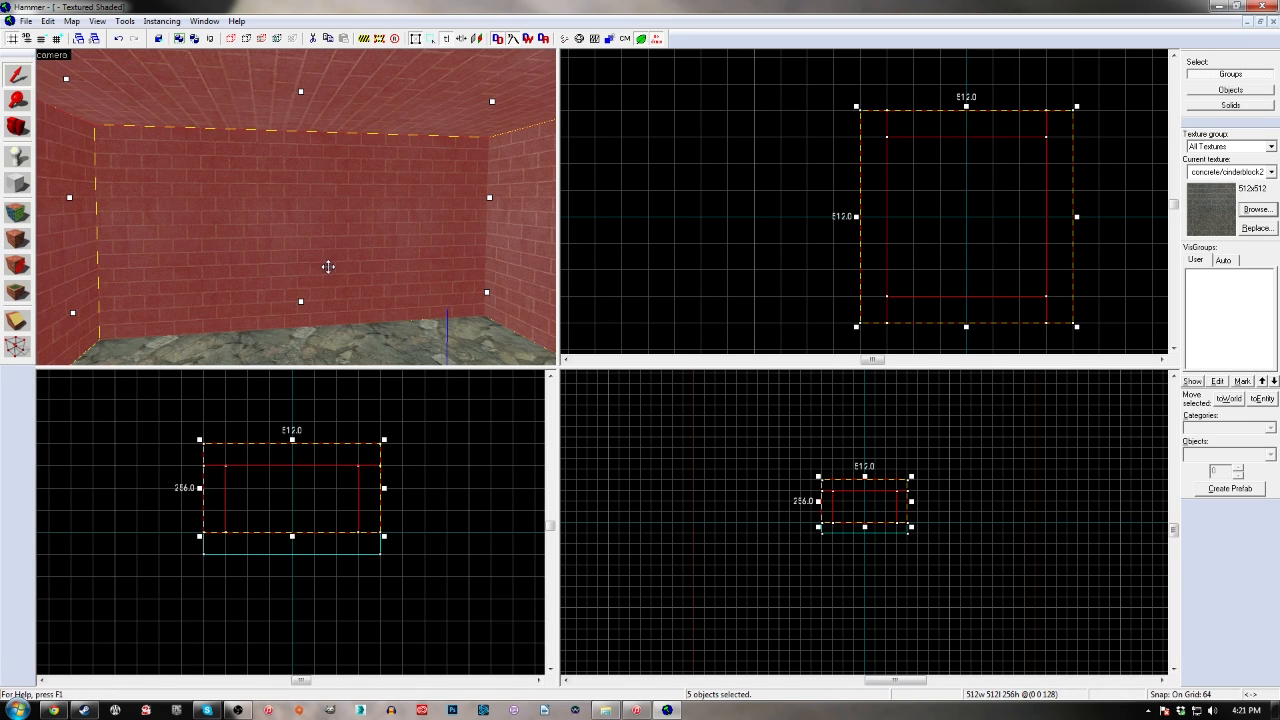
key("Escape")
key("z")
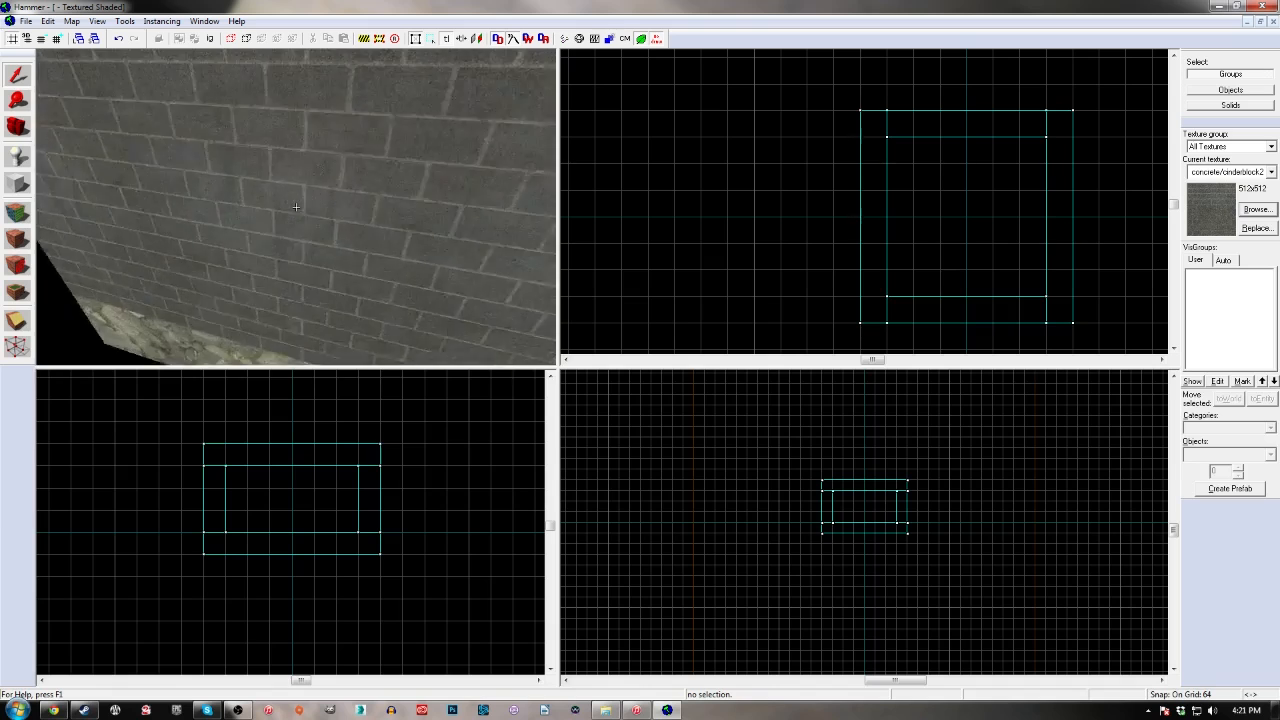
key("z")
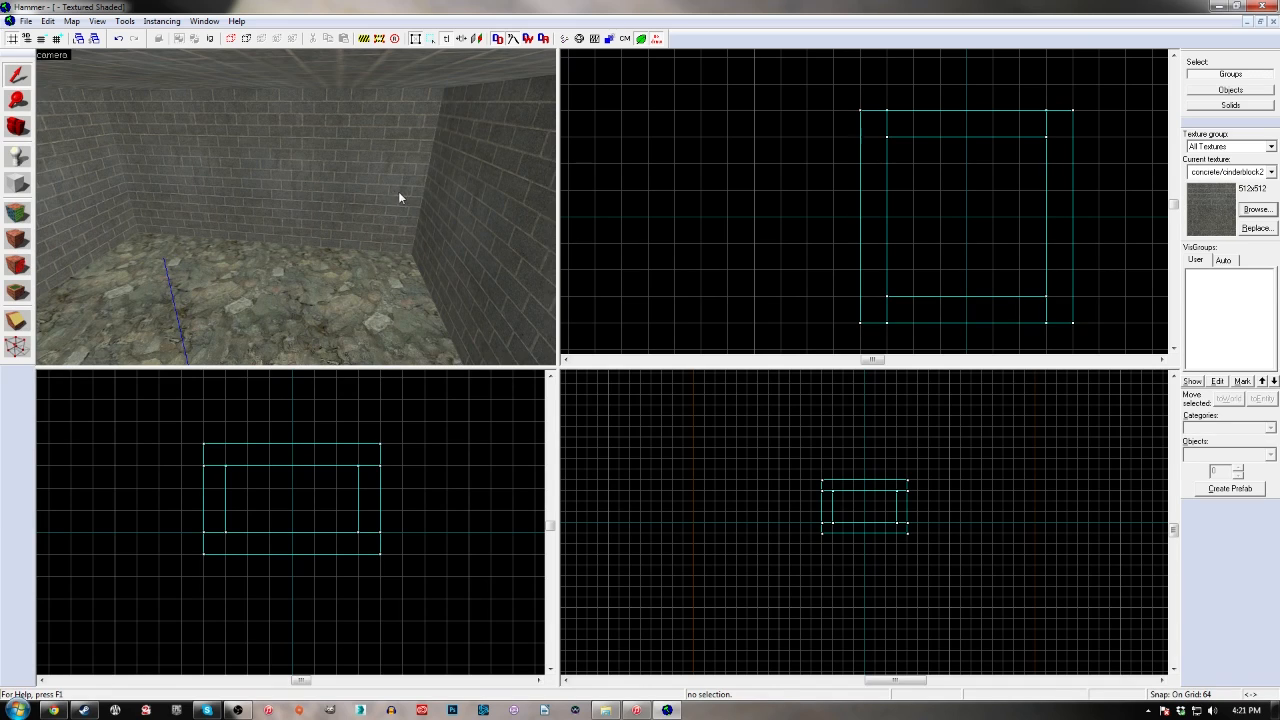
left_click(398, 191)
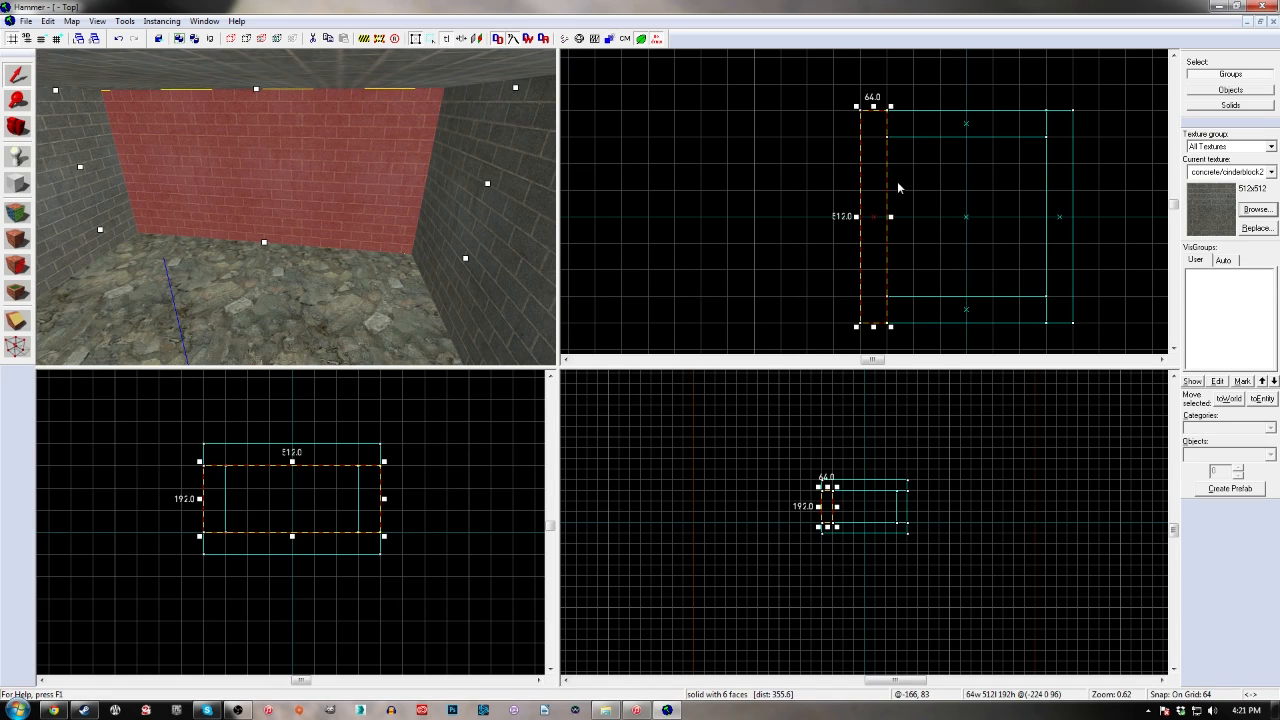
key("Delete")
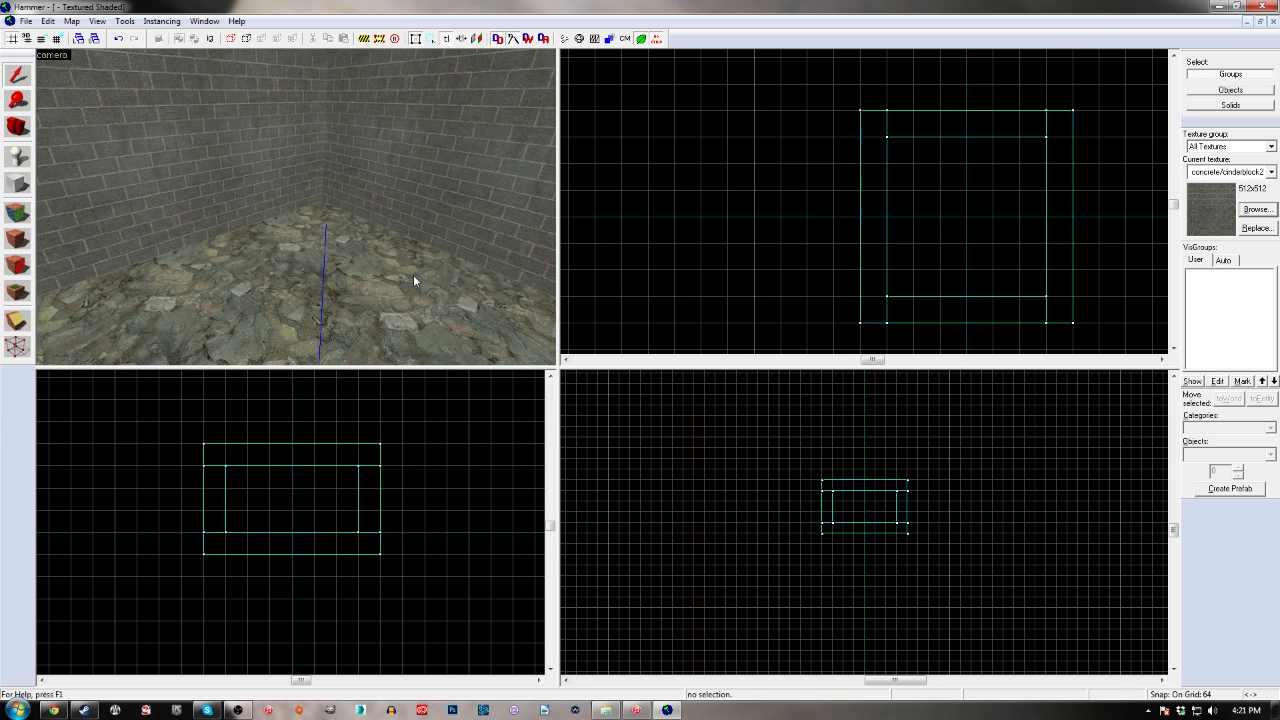
scroll(880, 160, "down", 3)
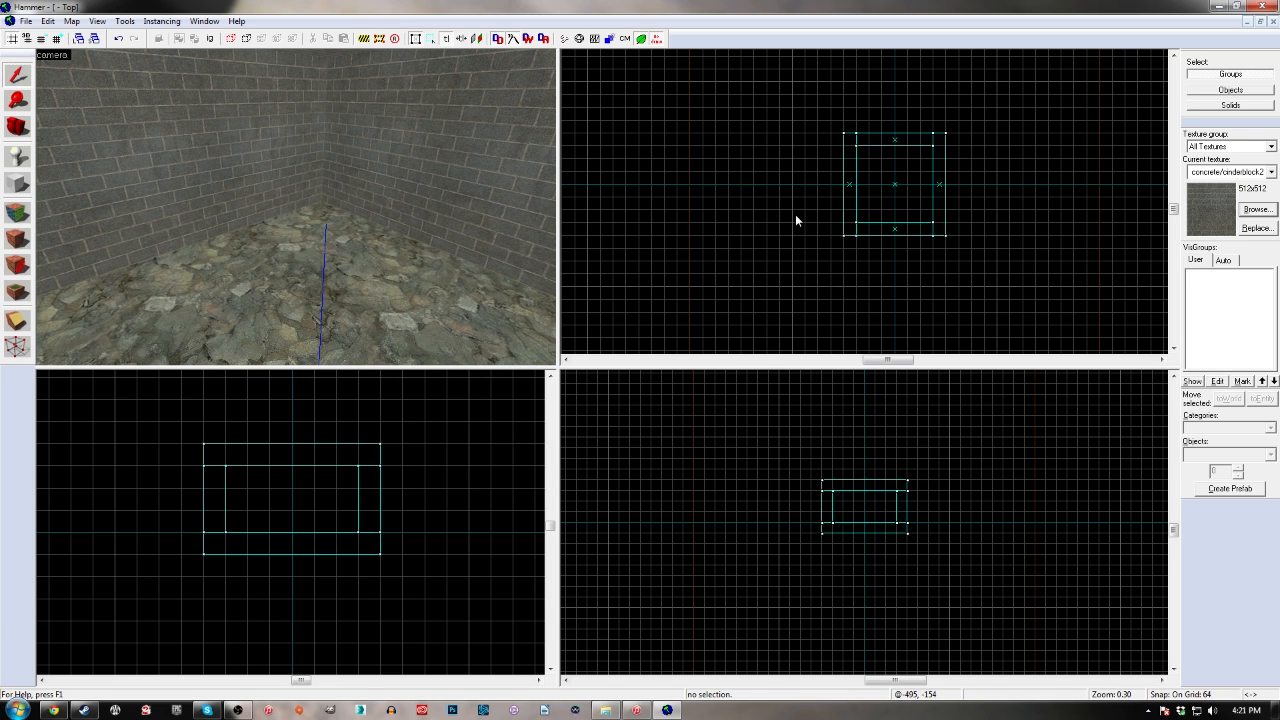
left_click_drag(703, 94, 832, 313)
mouse_move(844, 57)
left_mouse_down()
mouse_move(882, 104)
mouse_move(1060, 158)
left_mouse_up()
mouse_move(952, 161)
left_mouse_down()
mouse_move(951, 131)
mouse_move(1074, 275)
left_mouse_up()
left_click_drag(767, 273, 893, 309)
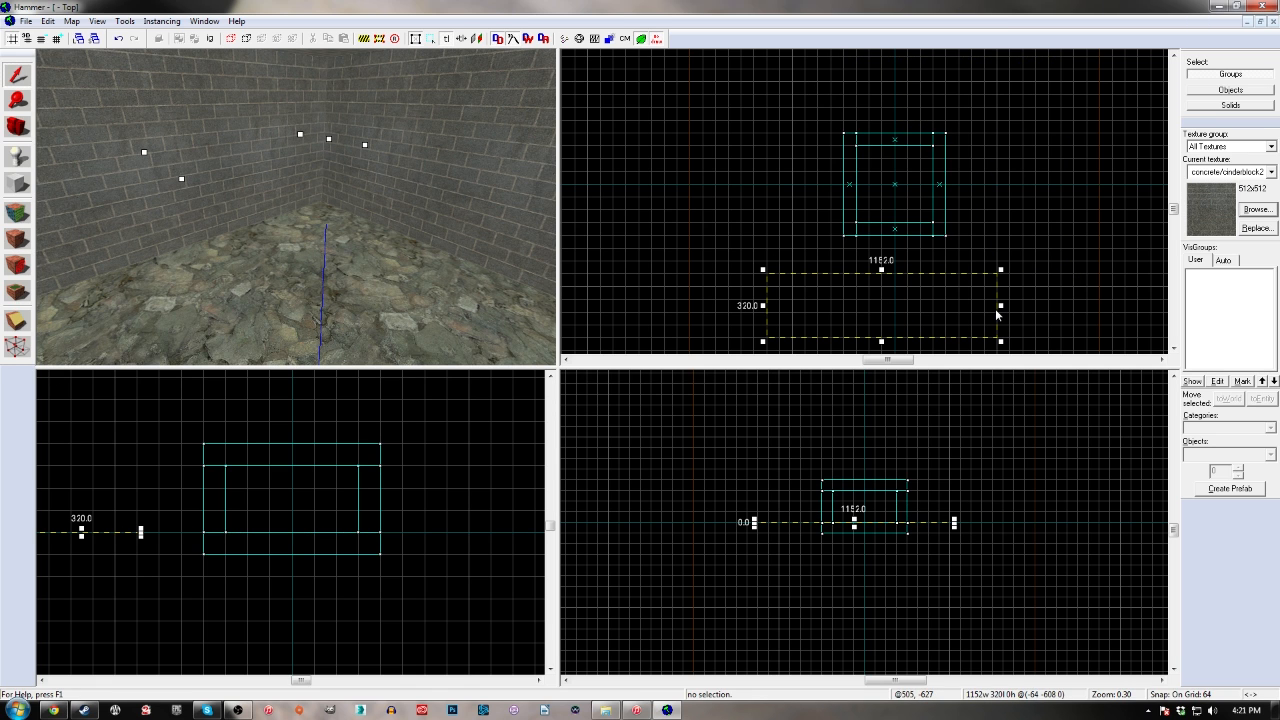
key("Escape")
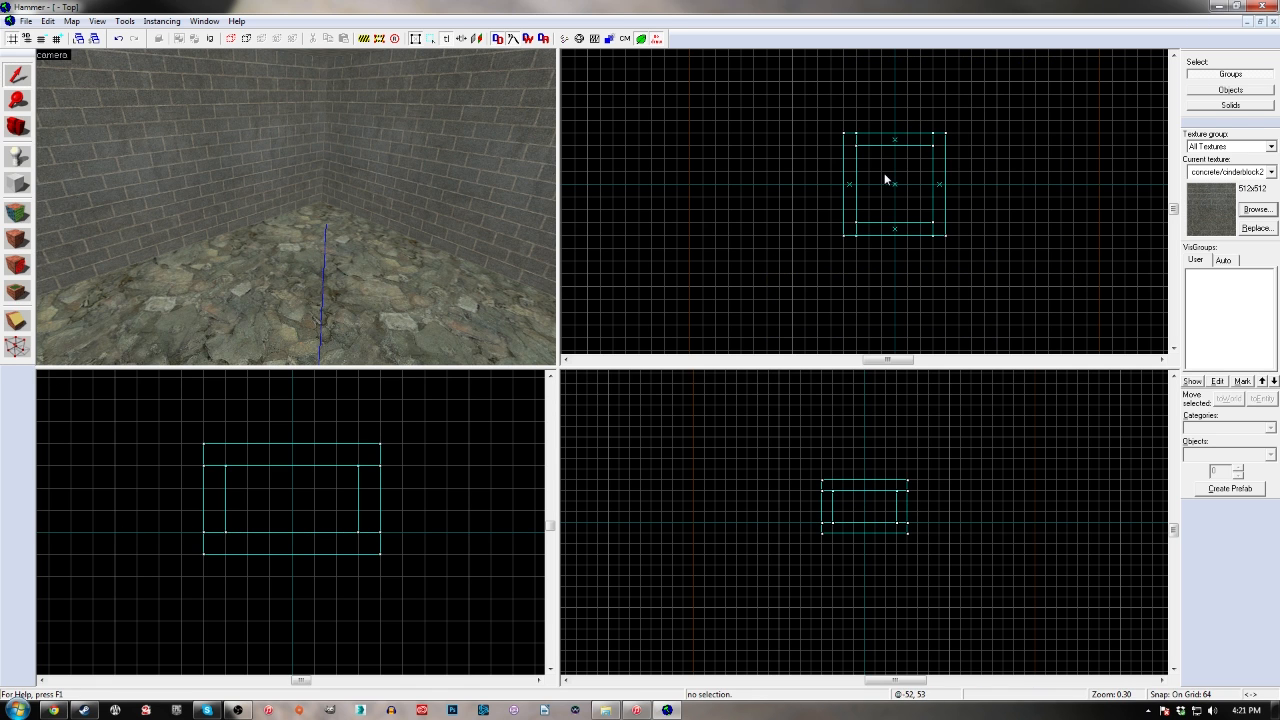
Look around inside the room and select individual walls, the ceiling and the floor in turn to check the separate blocks
key("z")
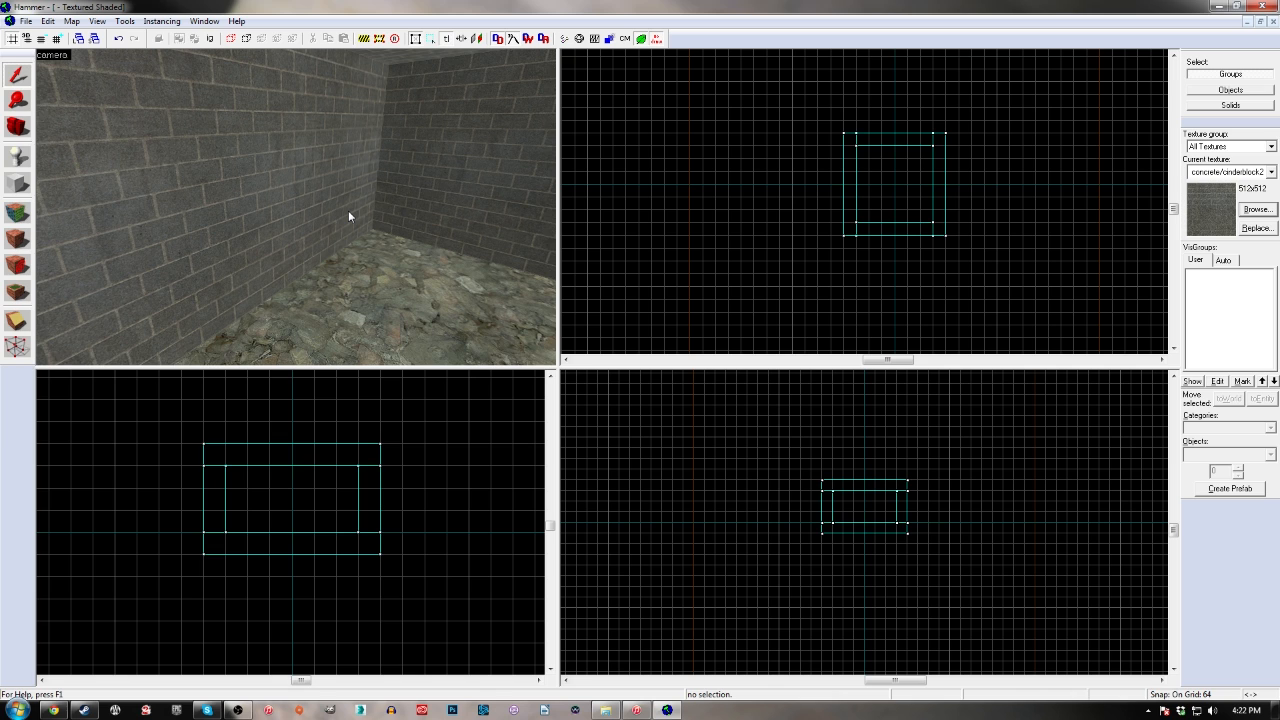
left_click(292, 209)
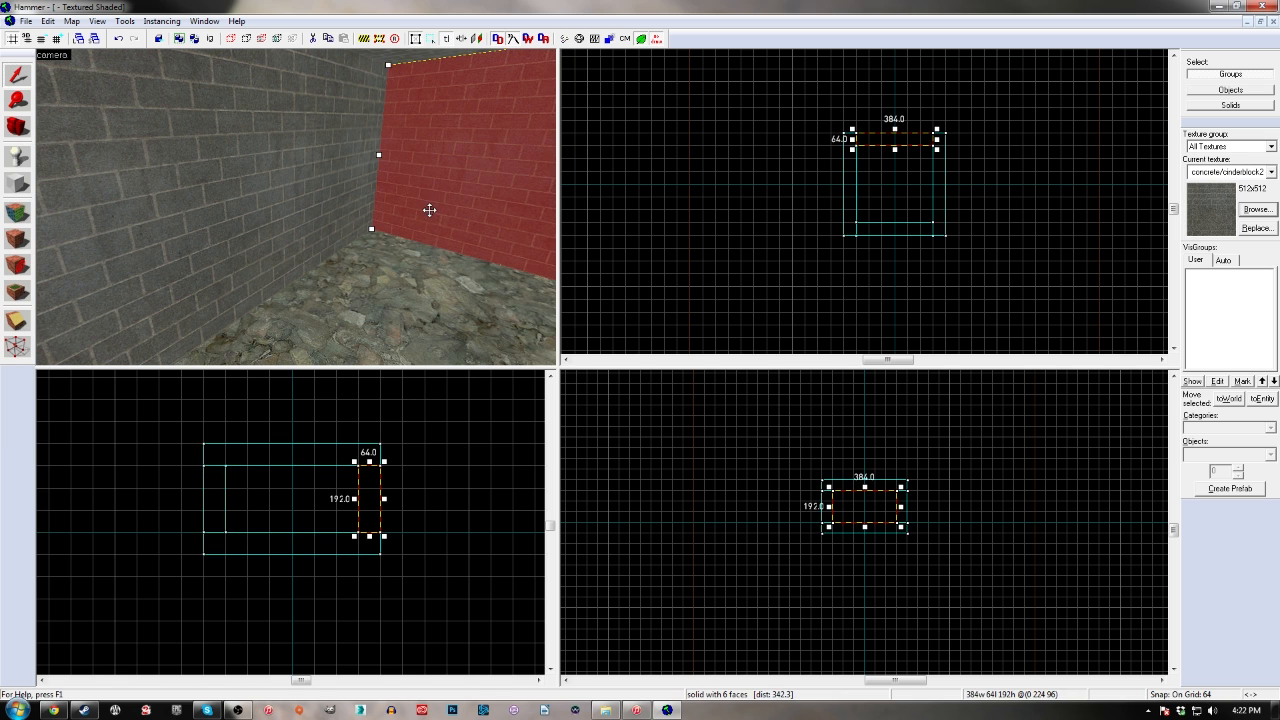
key("Escape")
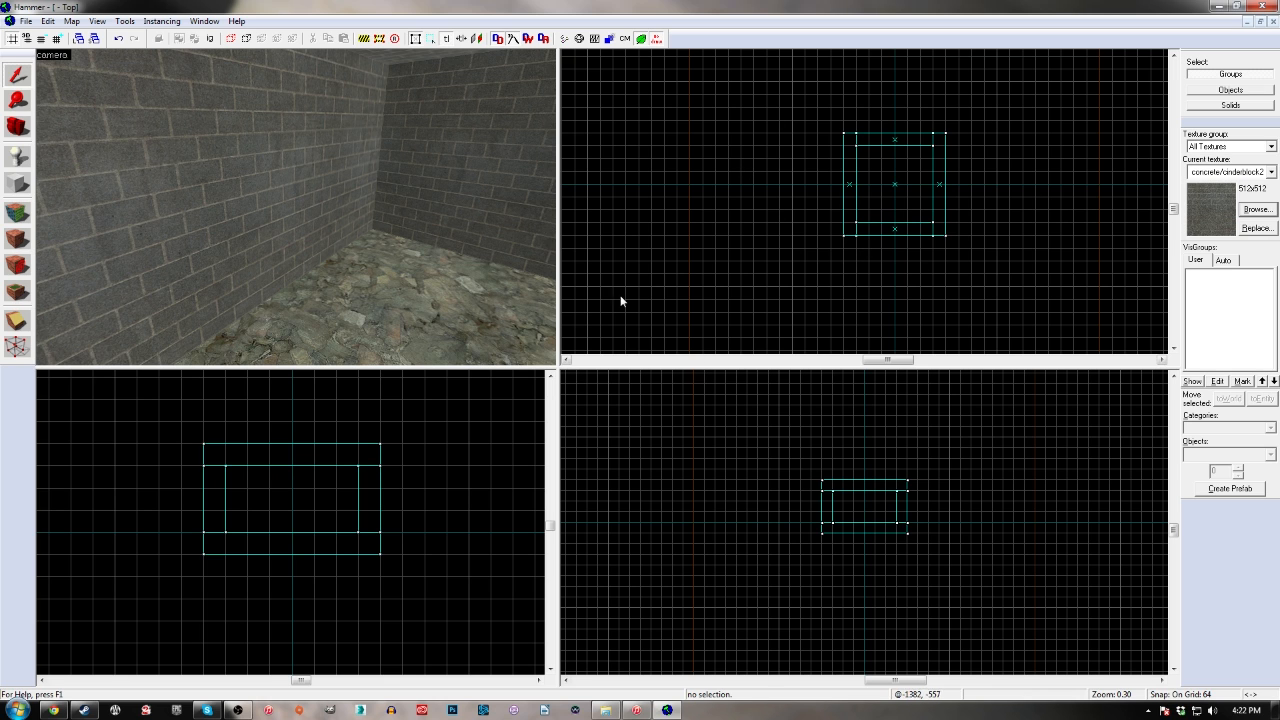
key("z")
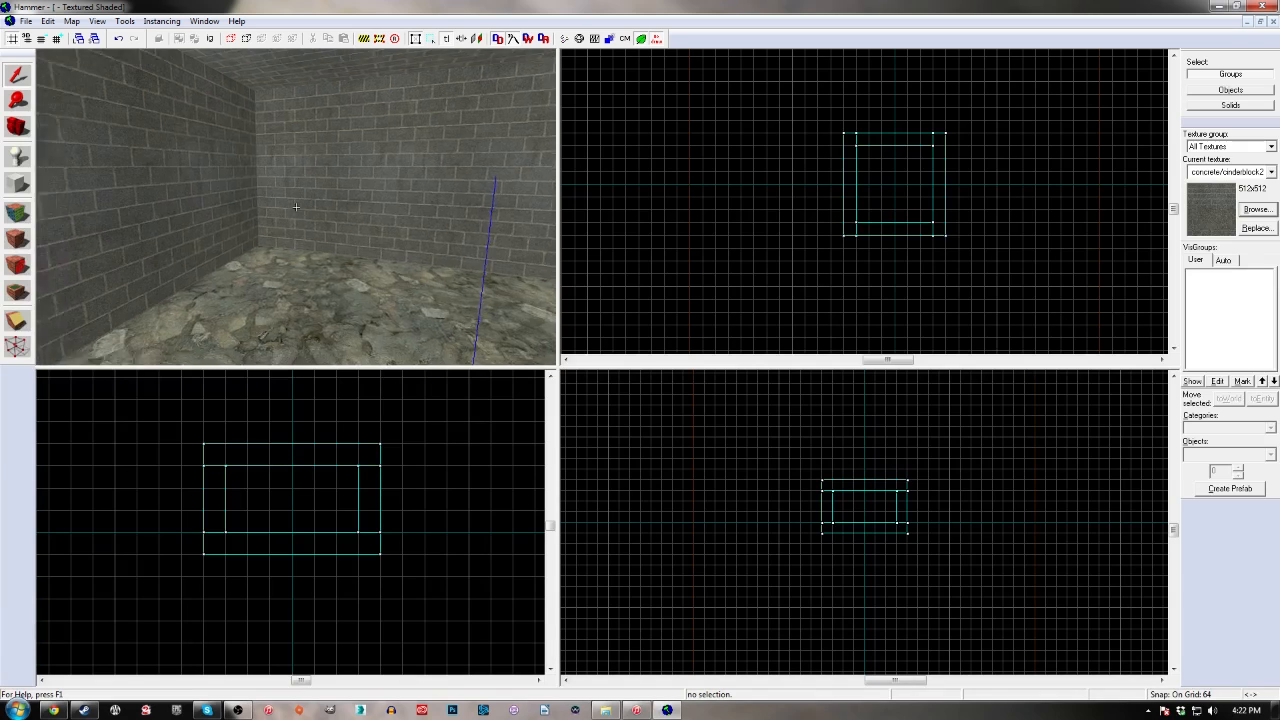
key("z")
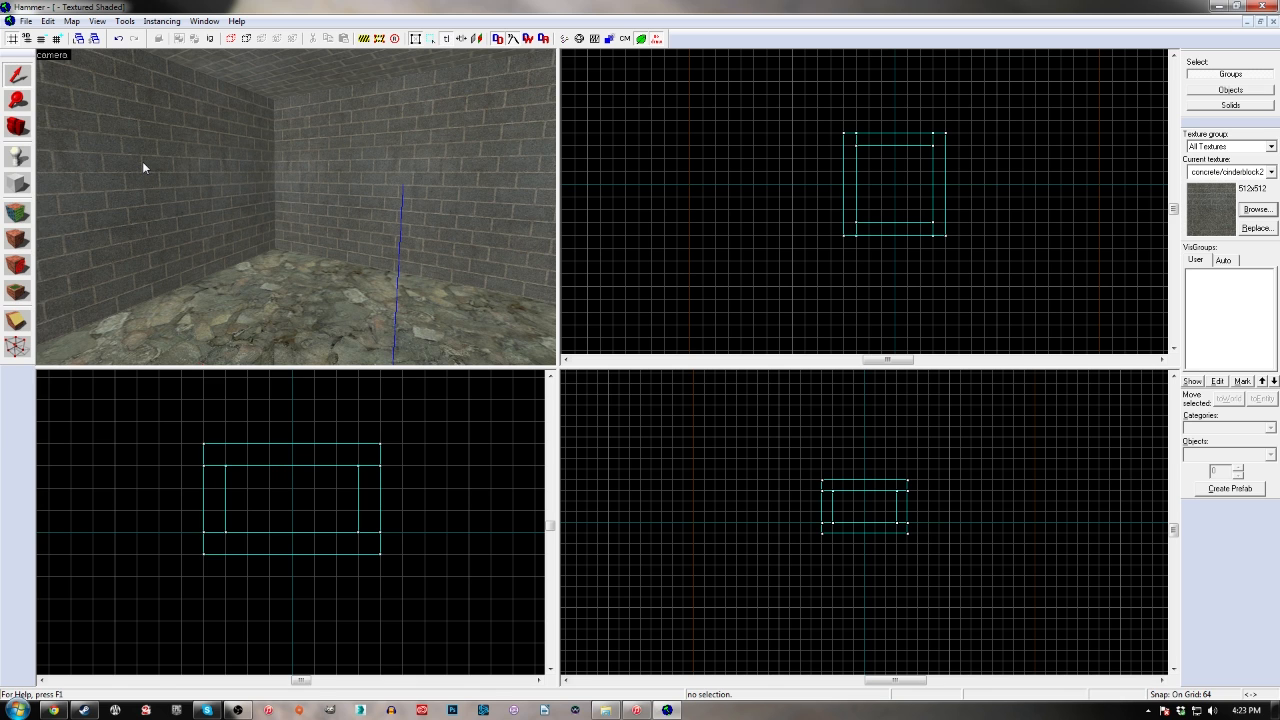
left_click(185, 160)
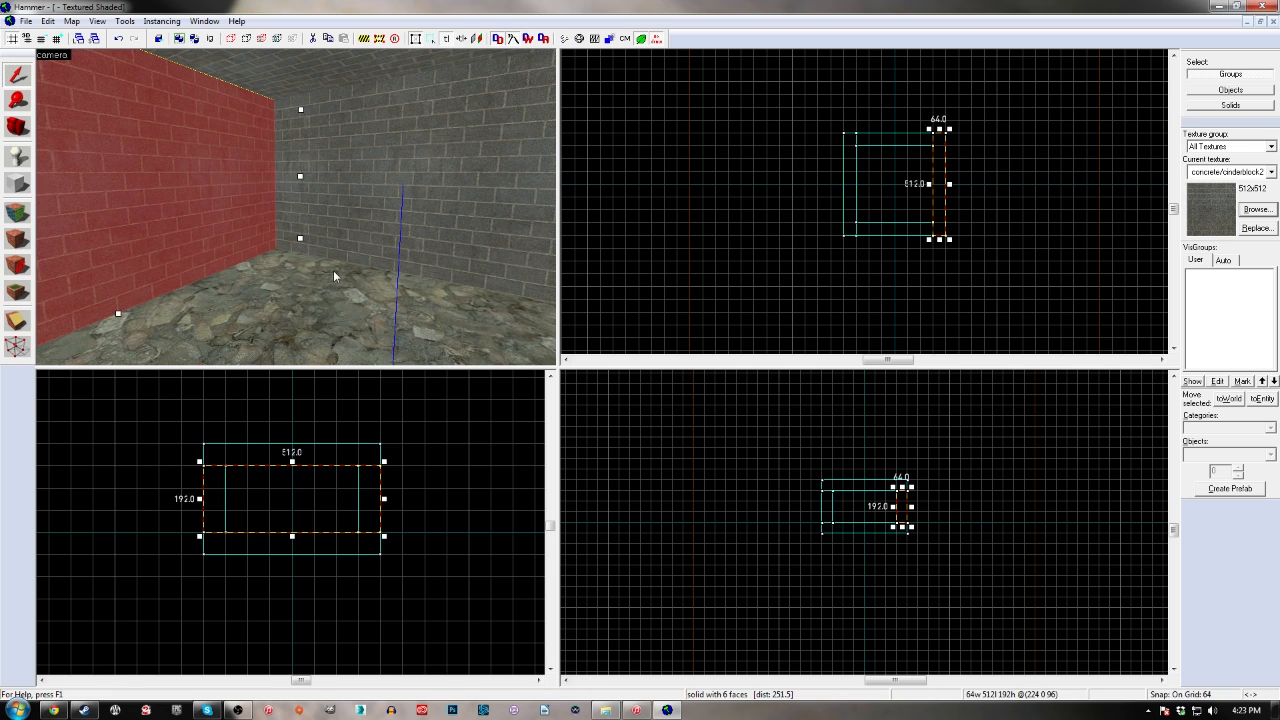
key("Escape")
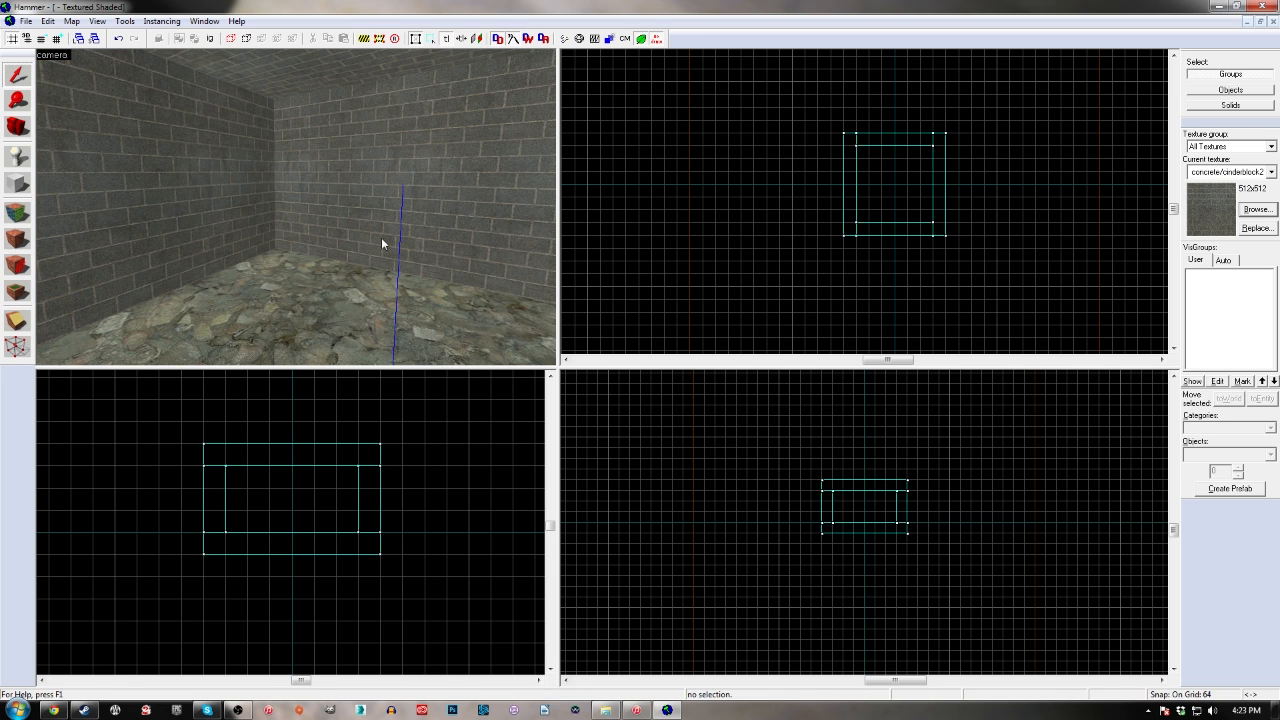
left_click(222, 150)
left_click(429, 195)
left_click(329, 77)
left_click(333, 274)
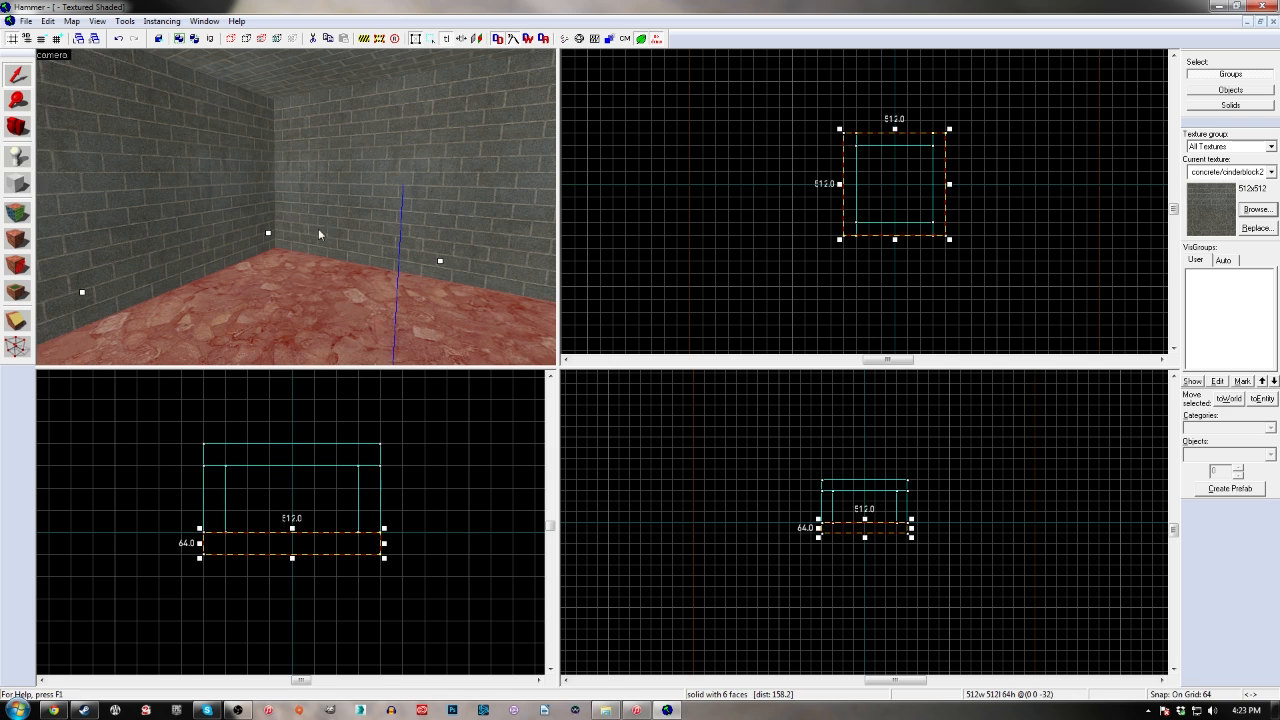
Place an ai_ally_manager point entity on the room's floor, offset from the centre
left_click(19, 159)
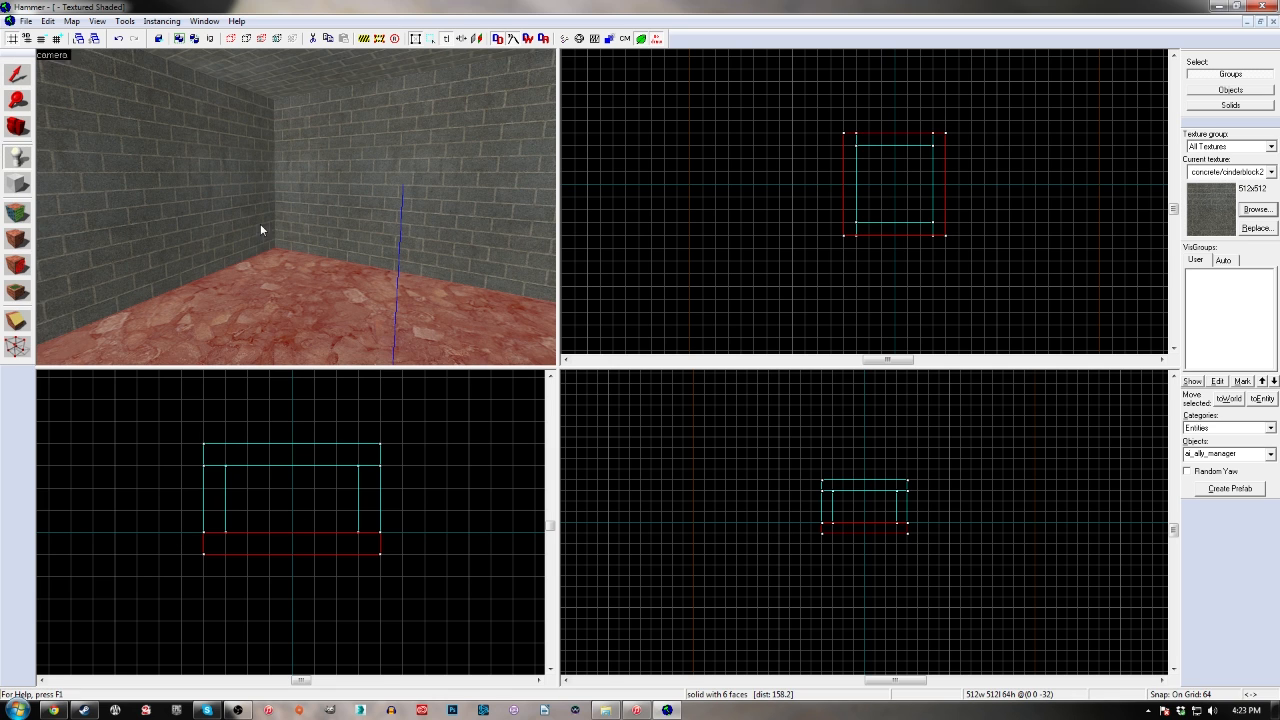
left_click(290, 311)
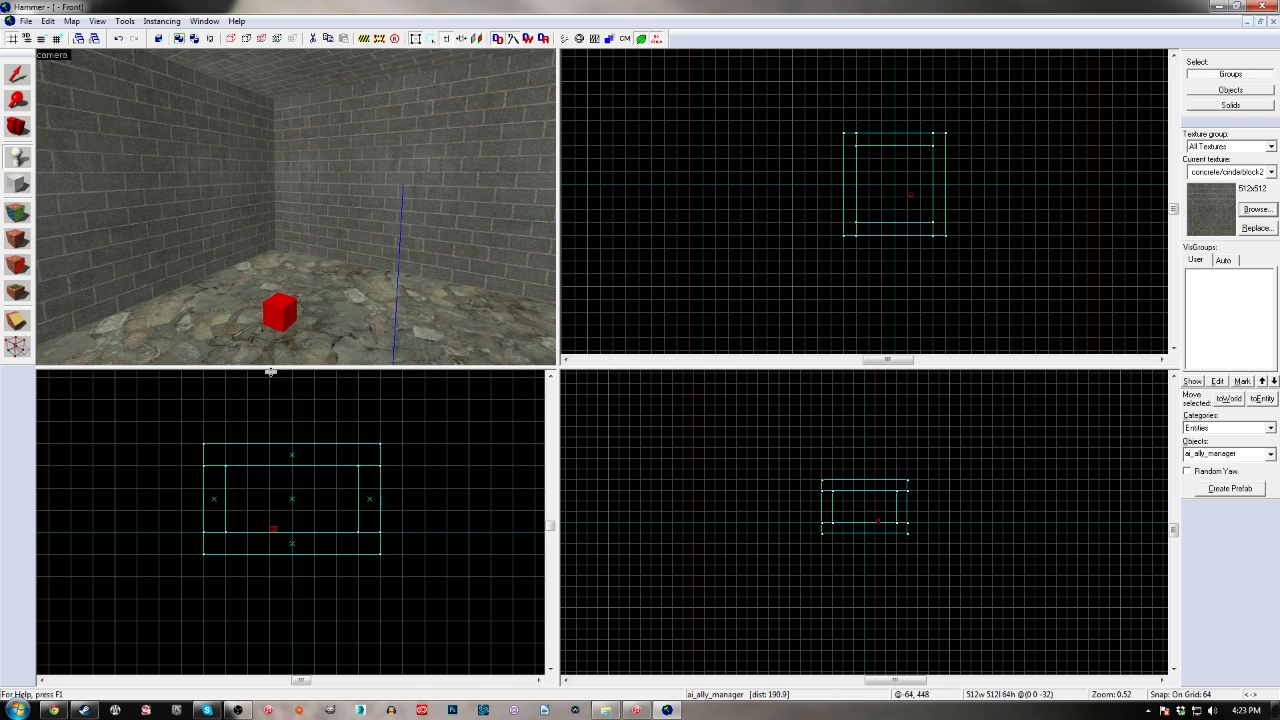
key("z")
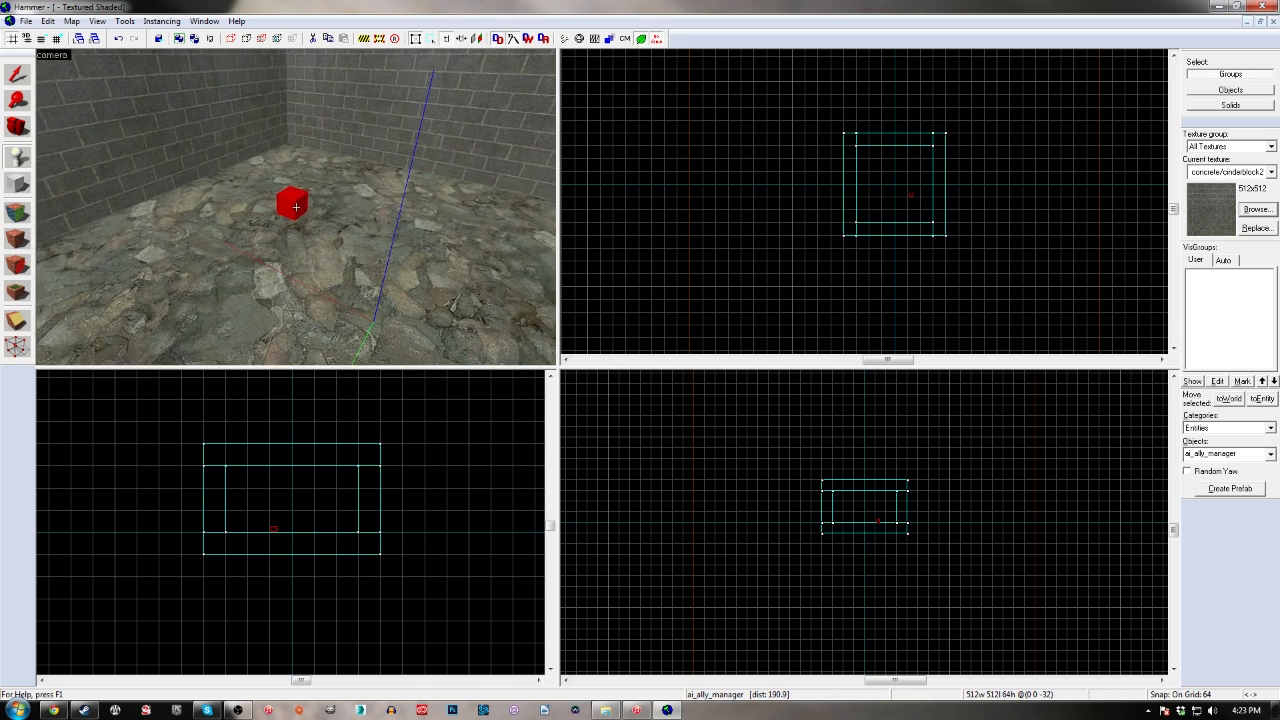
key("w")
key("z")
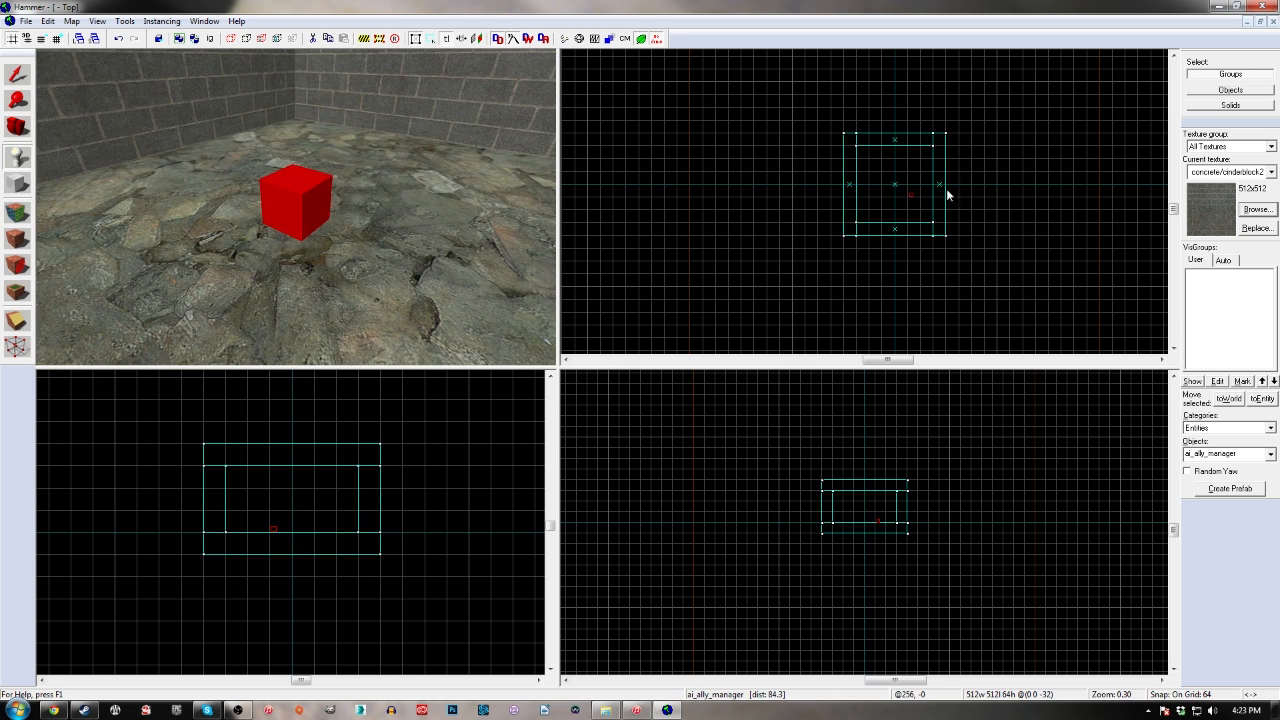
scroll(910, 198, "up", 5)
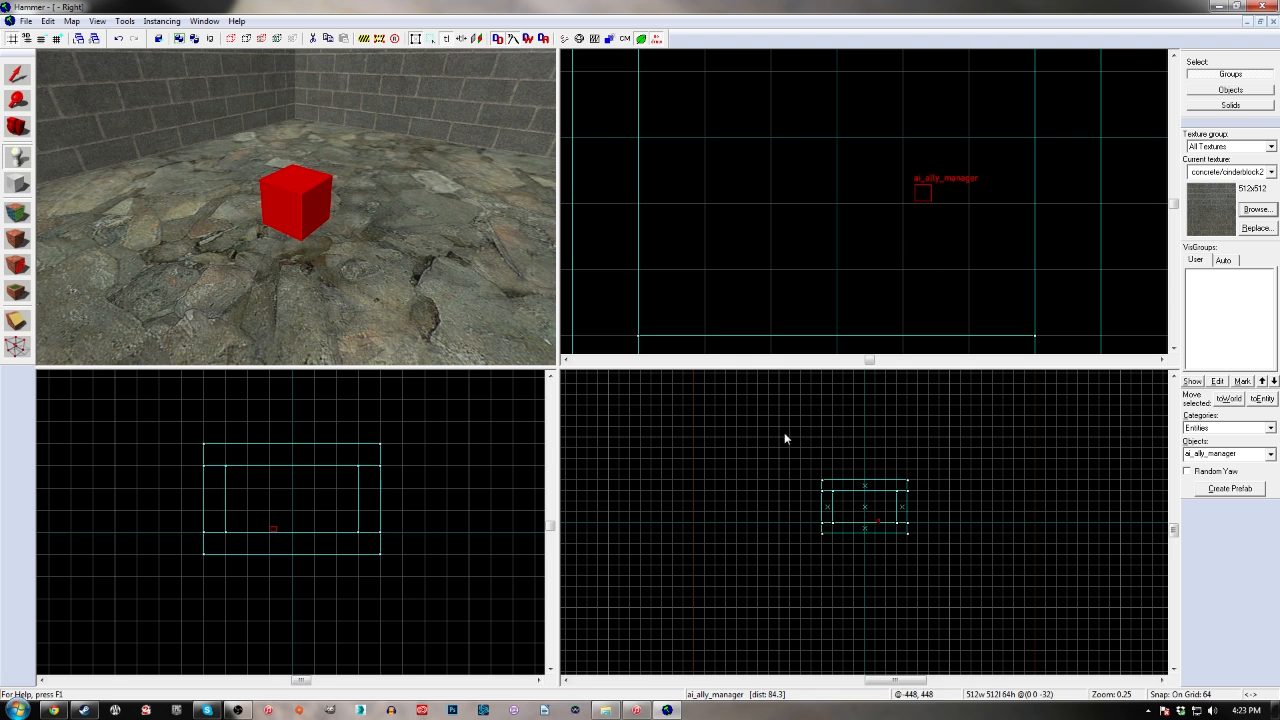
scroll(852, 497, "up", 6)
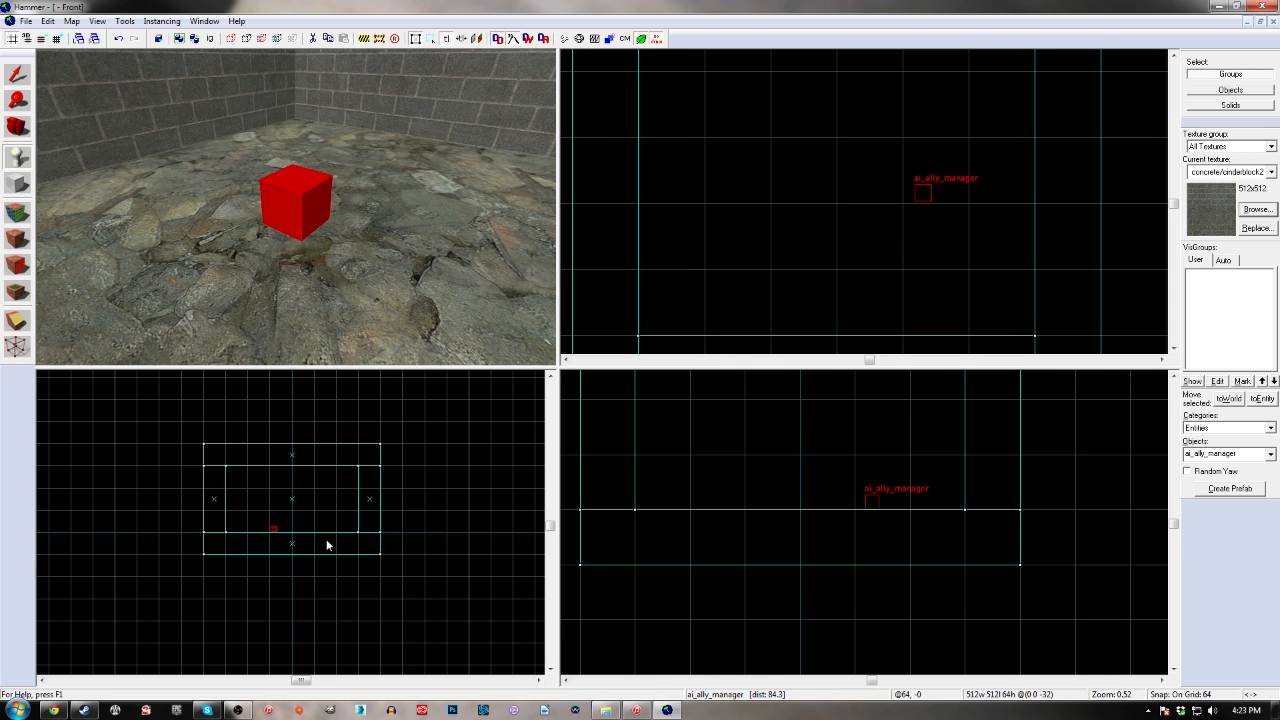
scroll(327, 545, "up", 4)
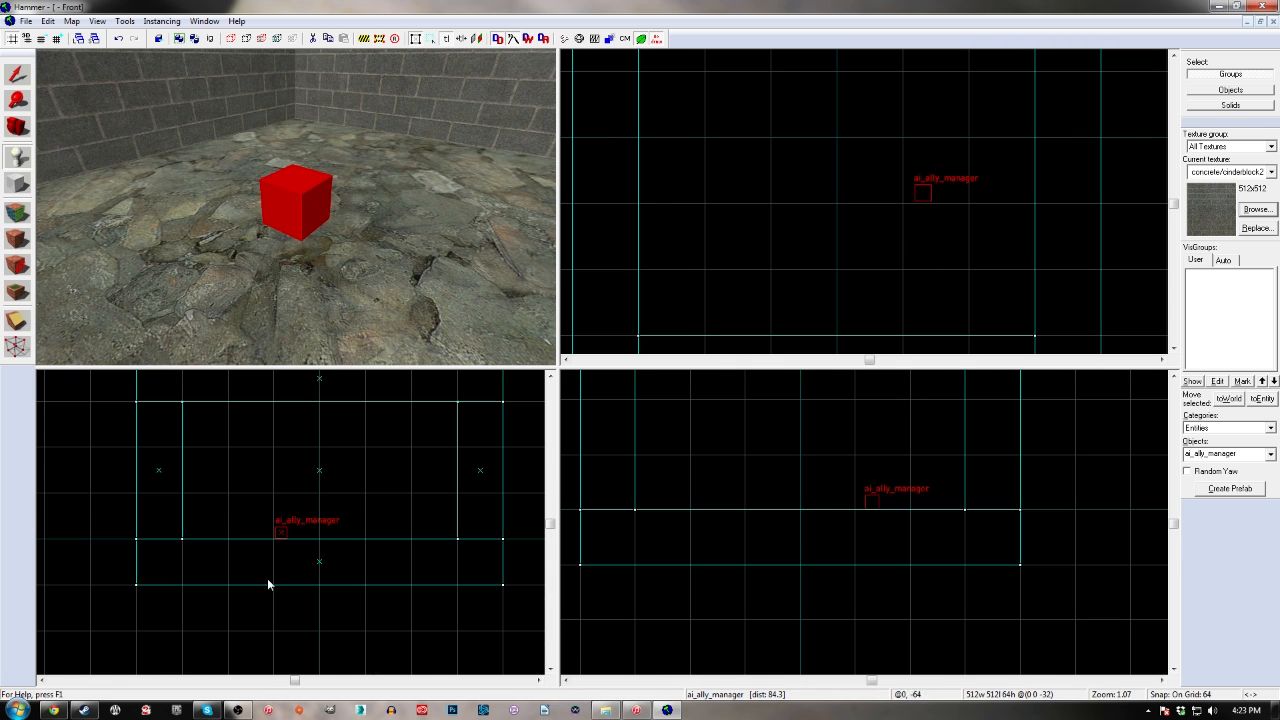
Change the class of the newly placed entity to info_player_start in its object properties and apply it
left_click(330, 206)
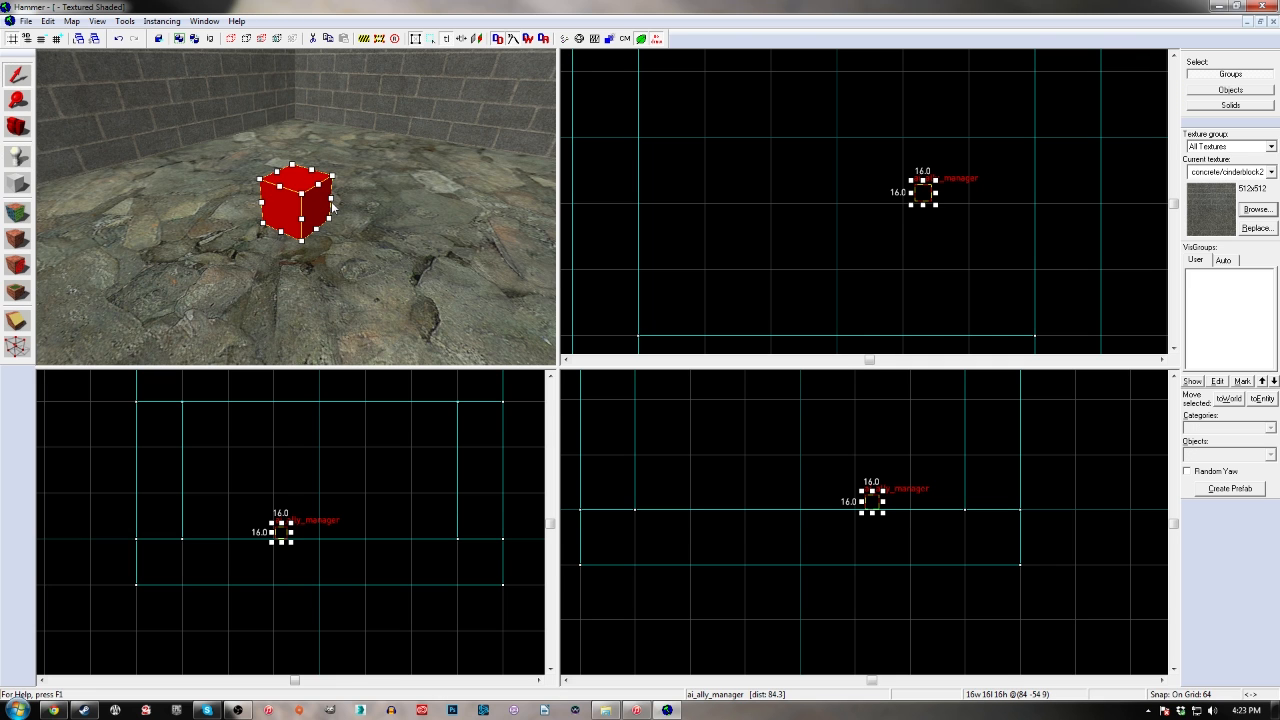
double_click(333, 207)
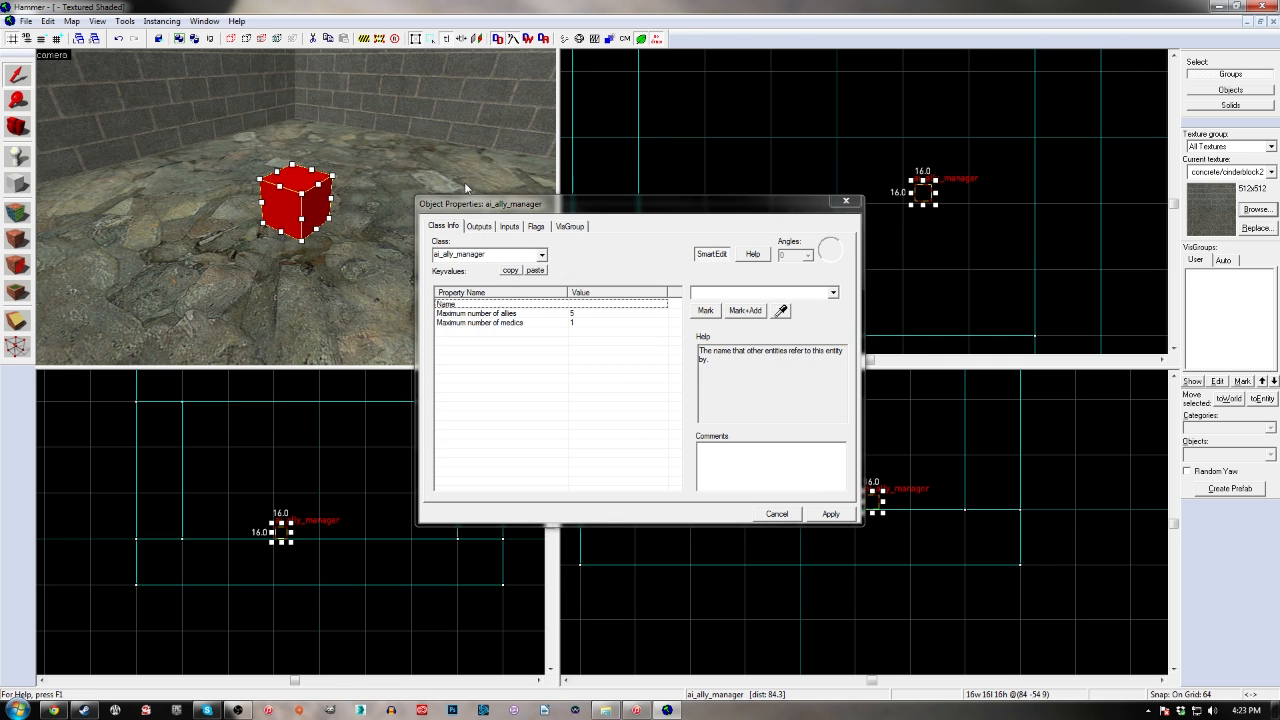
left_click_drag(488, 207, 470, 148)
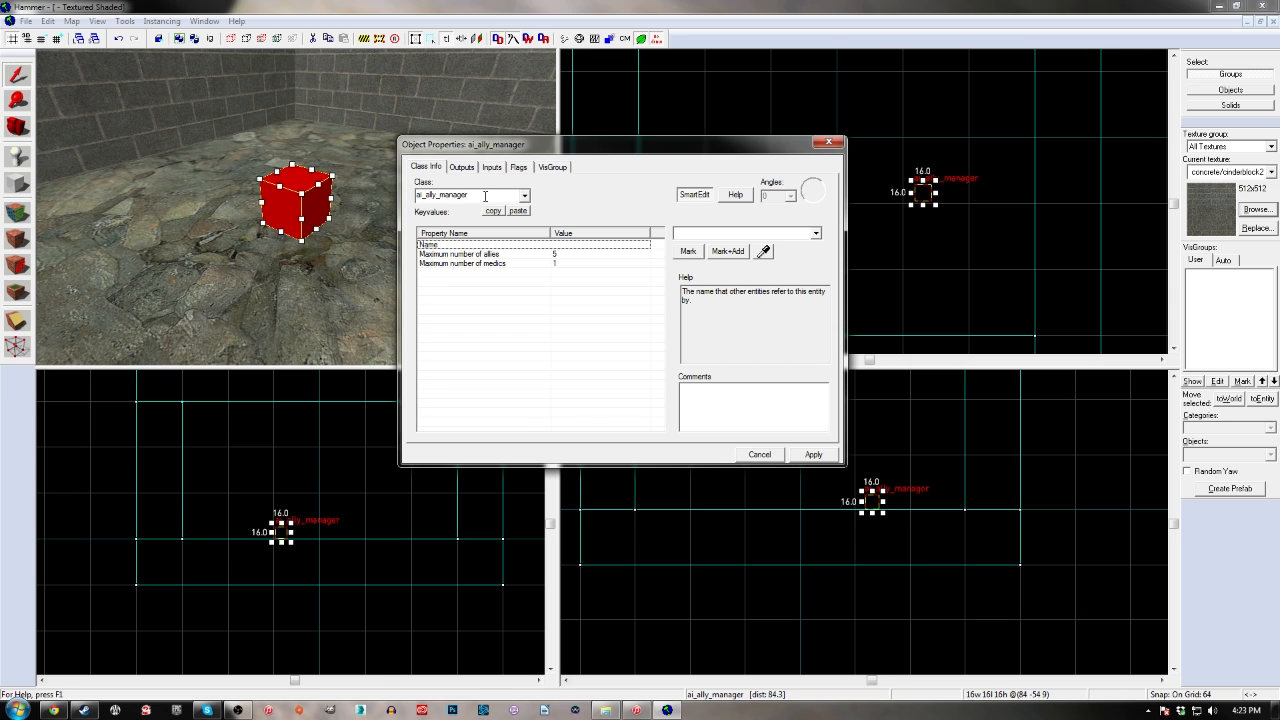
left_click(486, 196)
left_click(524, 195)
mouse_move(525, 216)
left_mouse_down()
mouse_move(523, 277)
mouse_move(525, 211)
left_mouse_up()
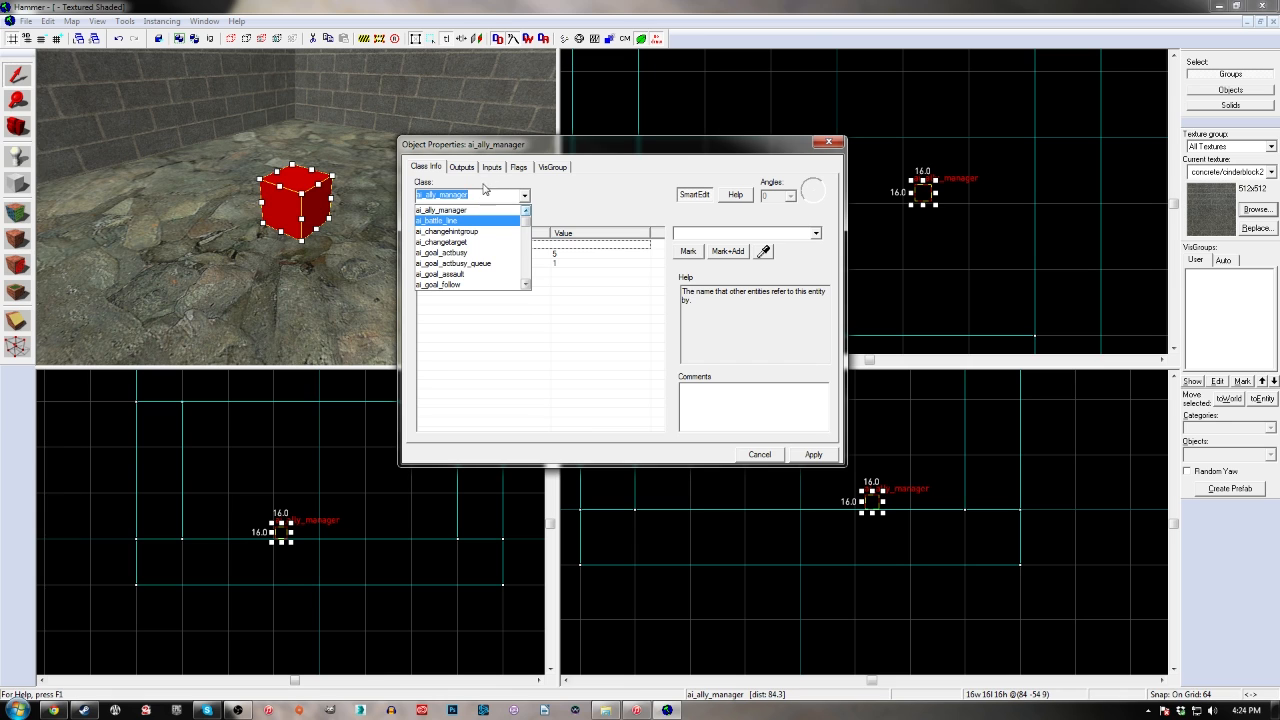
type("info")
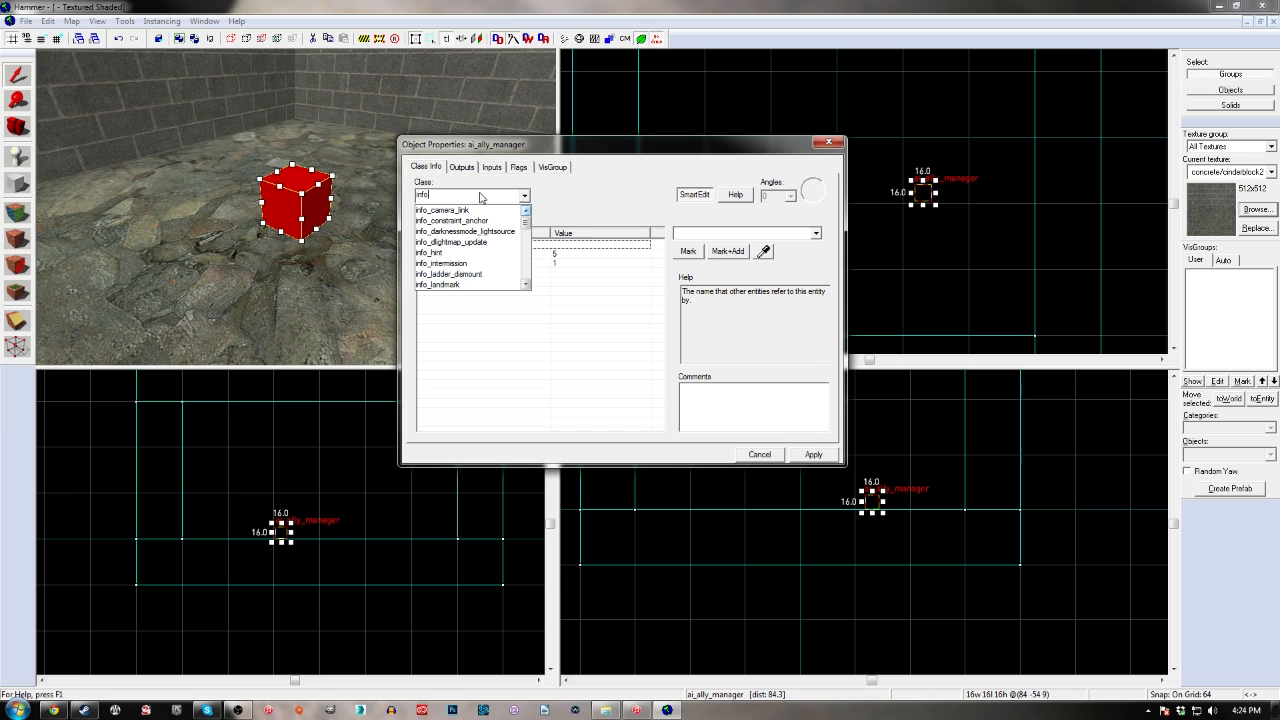
type("_player")
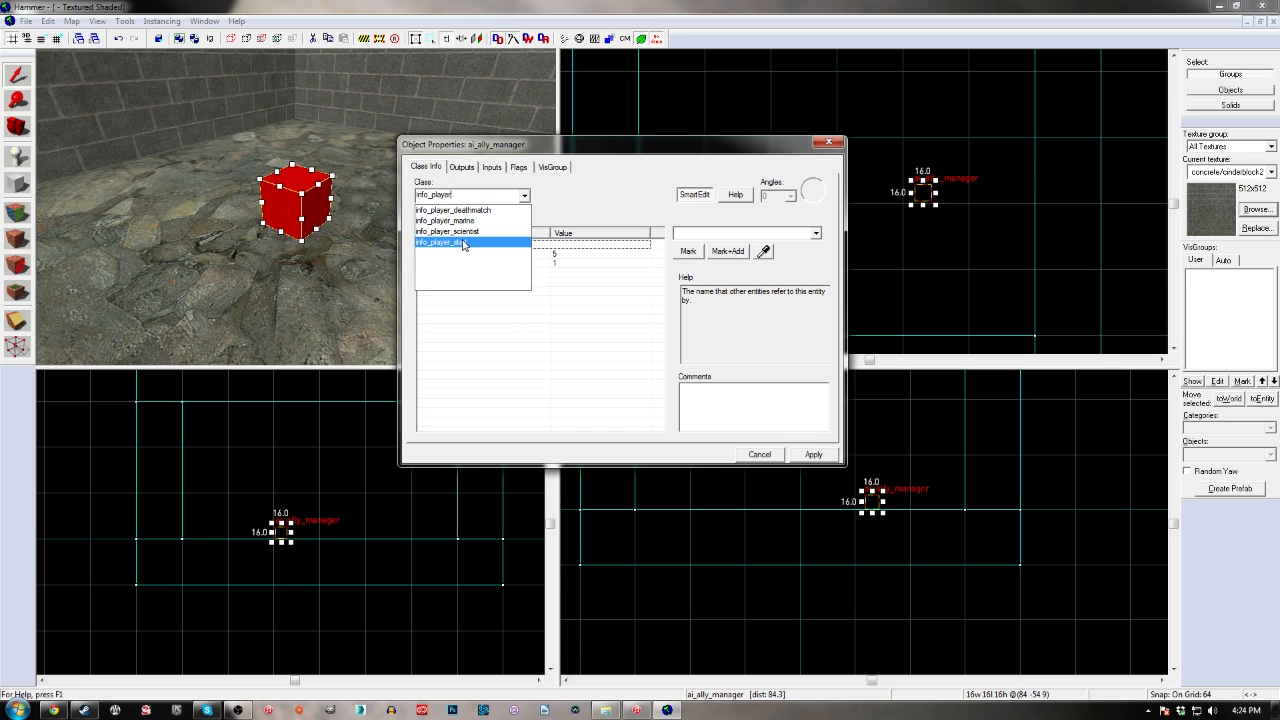
left_click(463, 243)
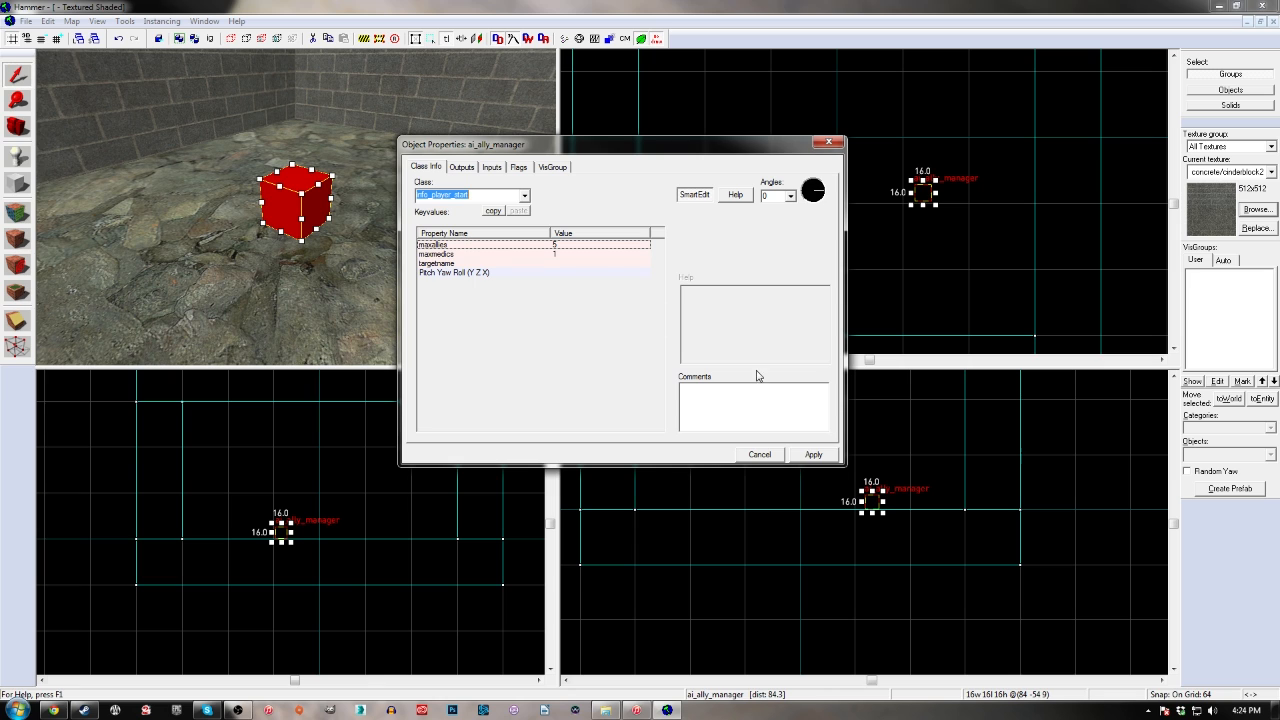
left_click(814, 455)
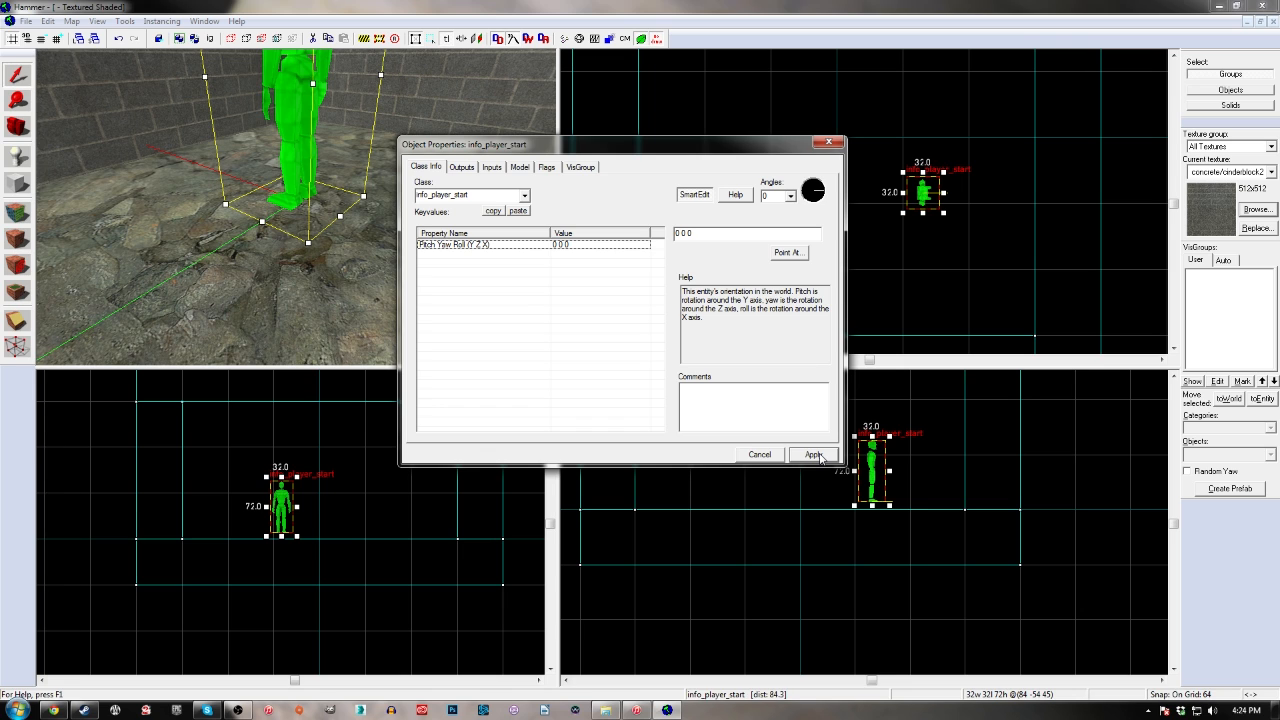
Browse the entity class list near info_player_start, choose info_player_start again and reapply it
left_click(488, 197)
left_click(523, 197)
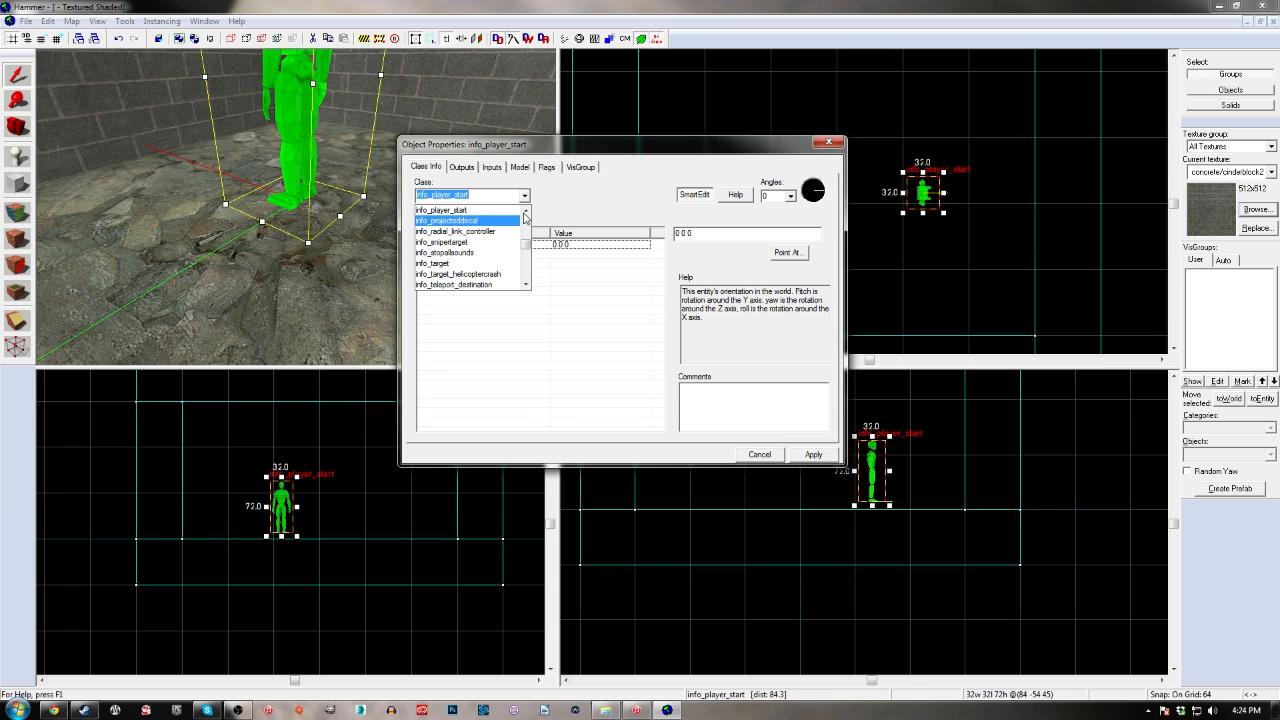
left_click(526, 211)
left_click(527, 210)
left_click(527, 210)
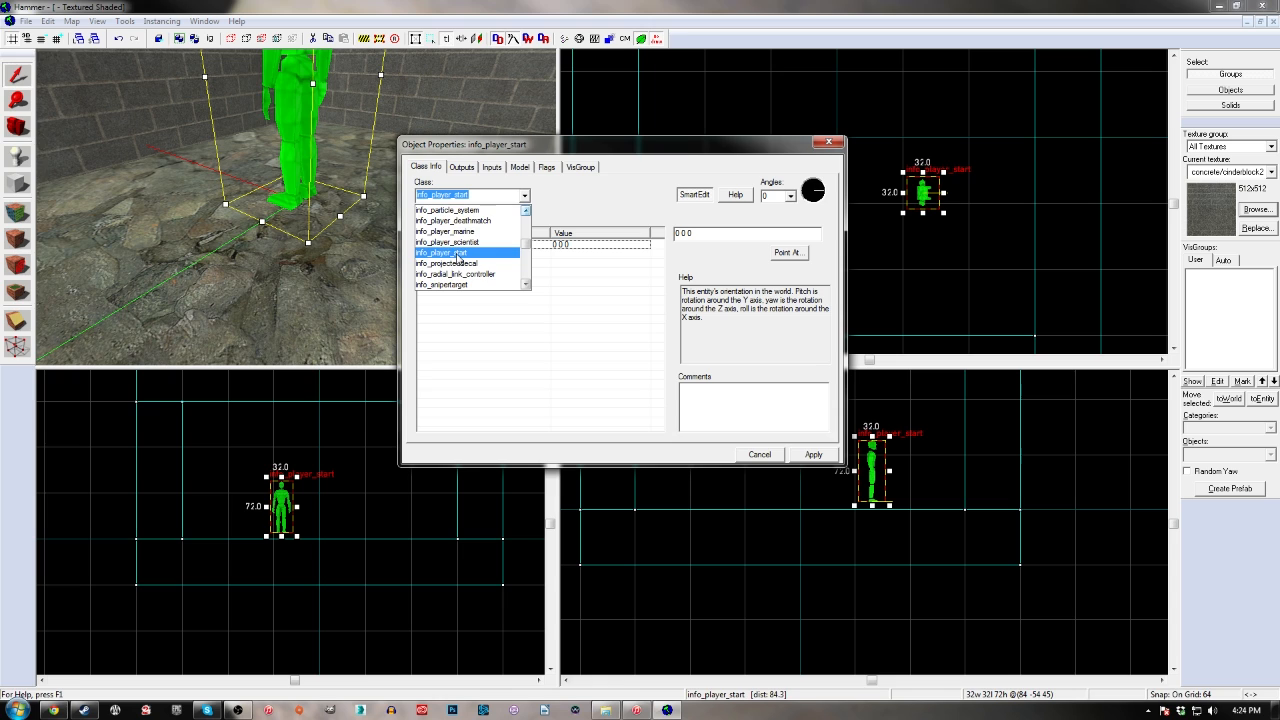
left_click(473, 254)
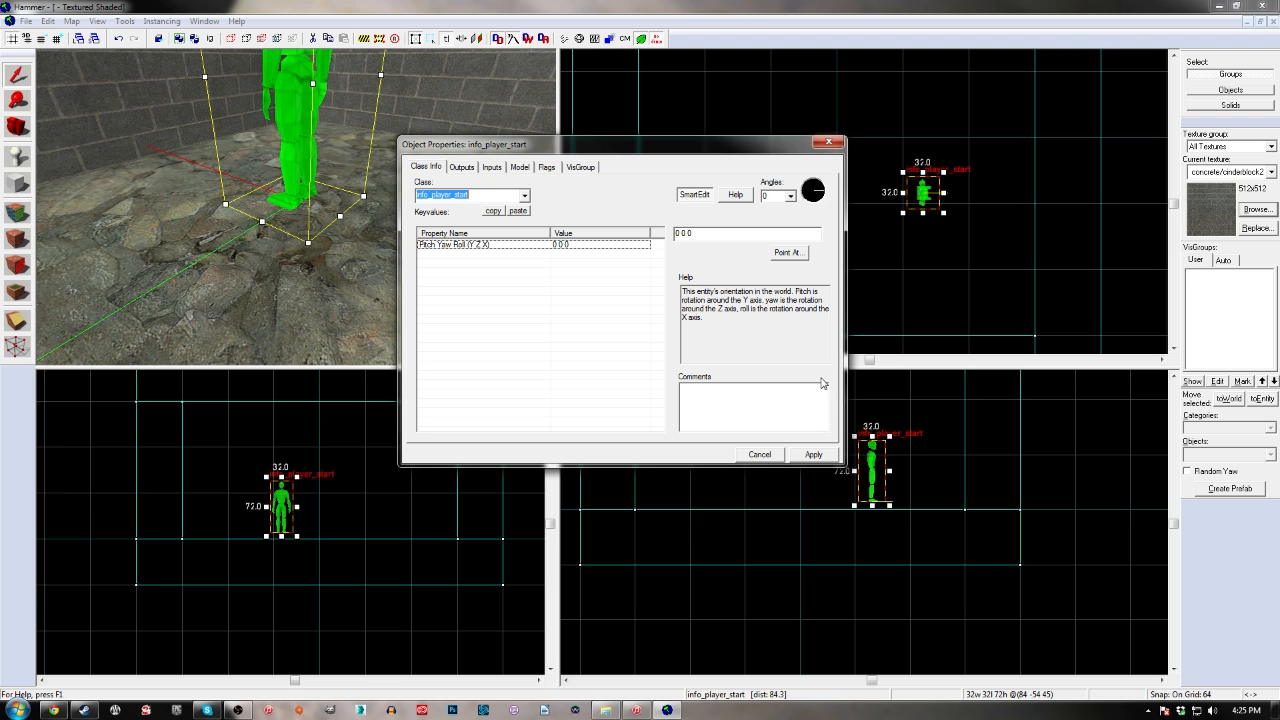
left_click(812, 454)
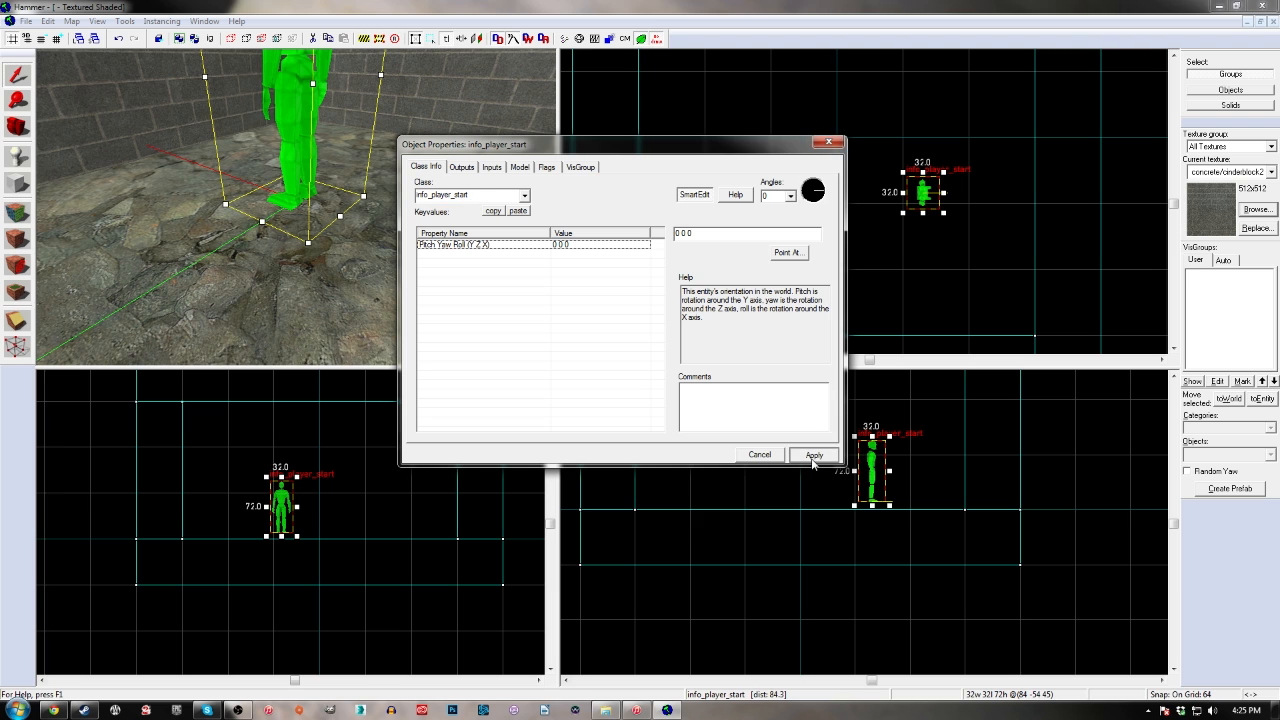
Close the object properties, move the player start to X 64, Y -64 and rotate its facing direction in the top view
left_click(828, 144)
left_click_drag(921, 198, 916, 212)
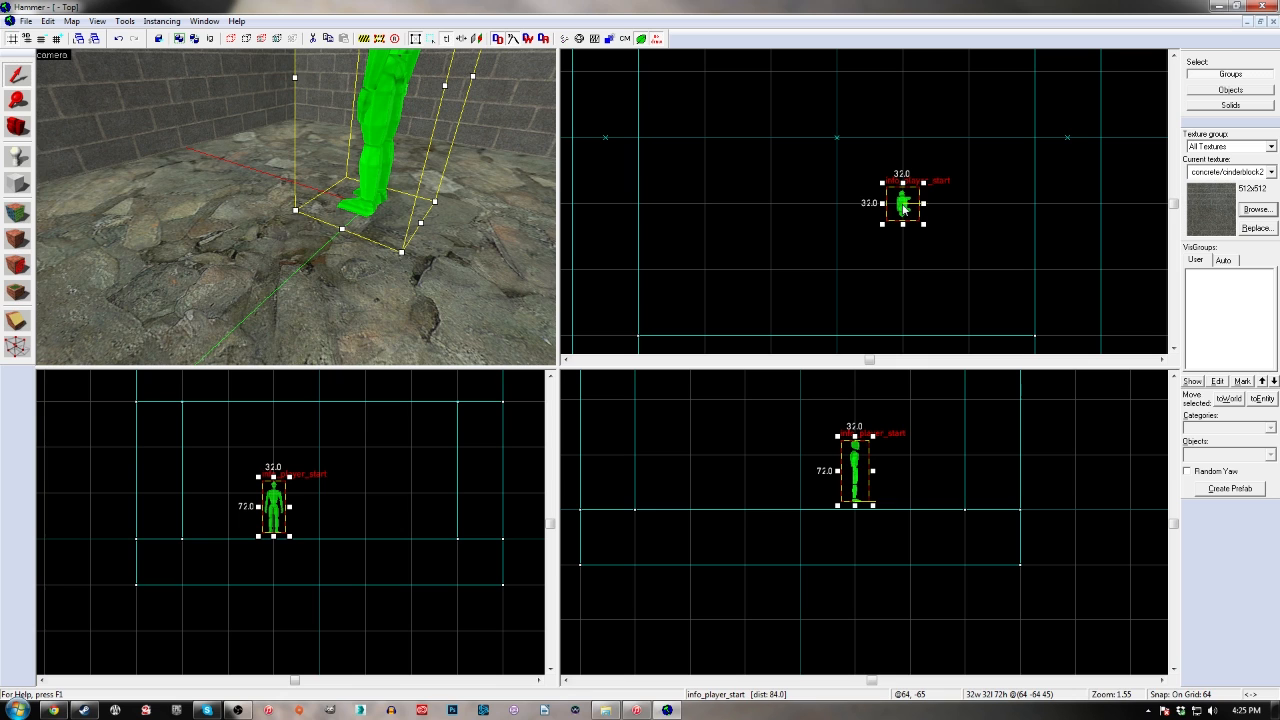
left_click(903, 208)
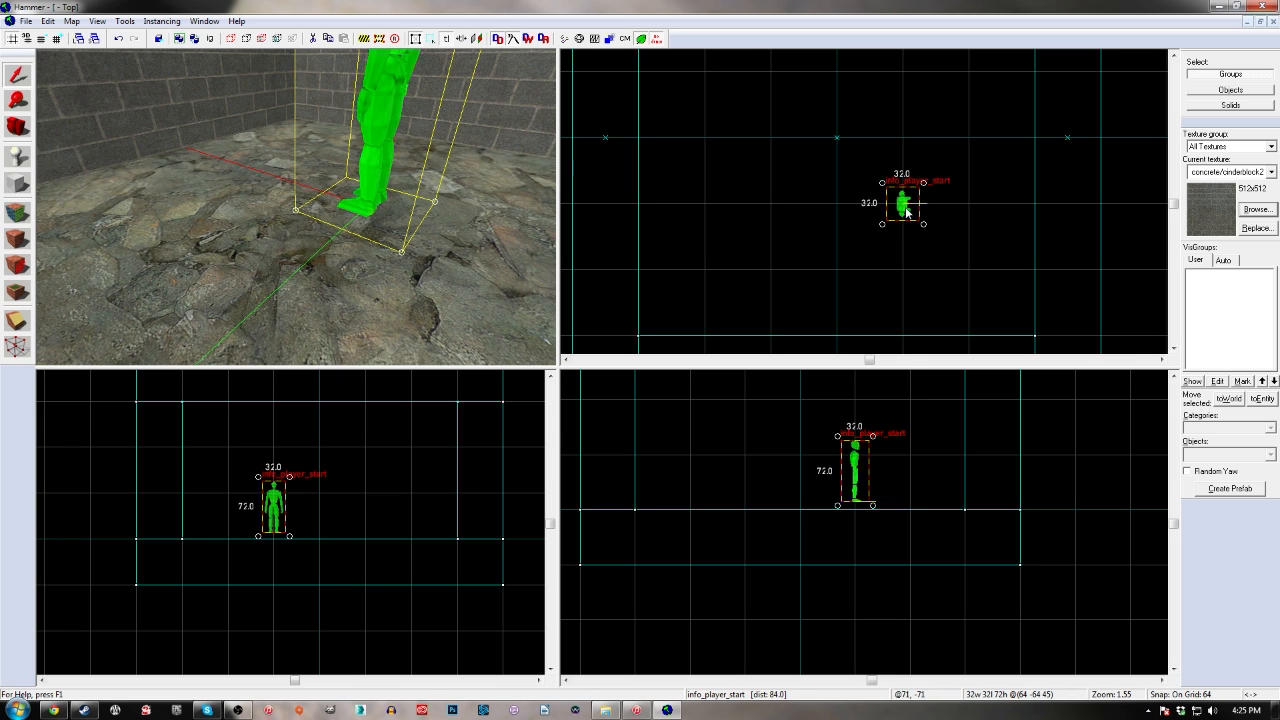
left_click_drag(923, 223, 905, 181)
scroll(826, 216, "down", 3)
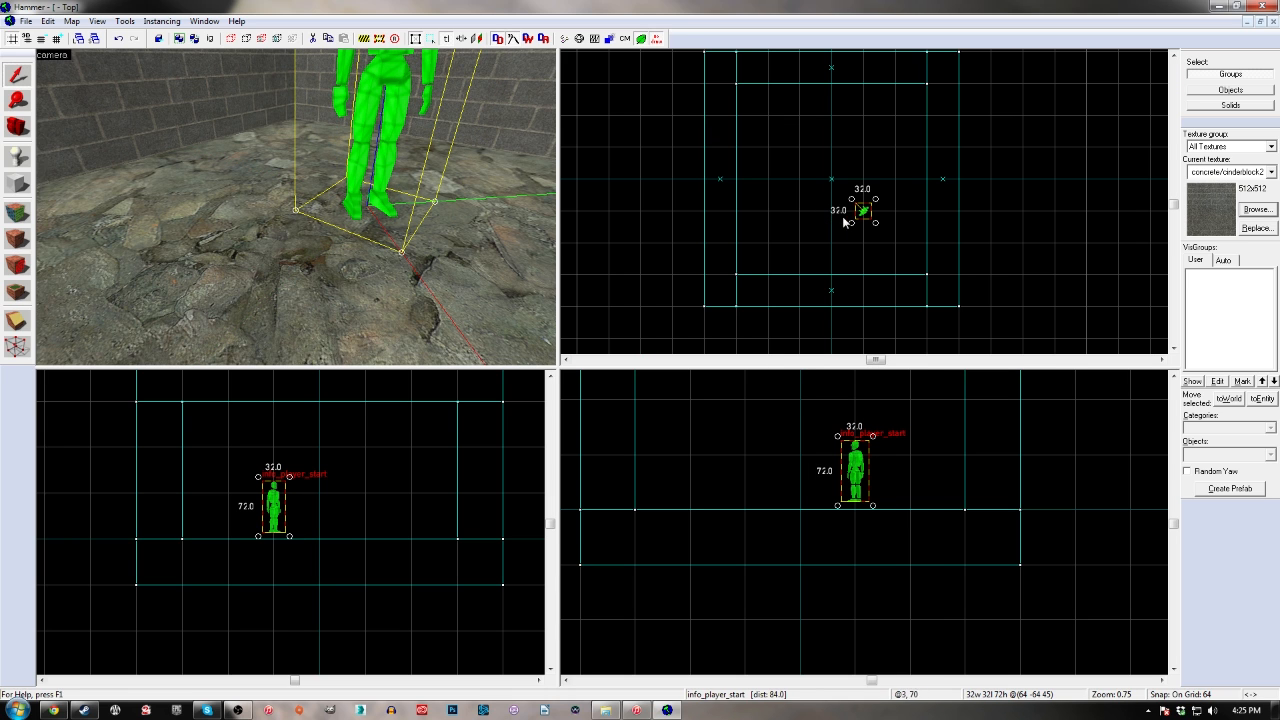
Move the player start to X 128, Y -128 and lower it onto the floor
left_click_drag(862, 222, 879, 240)
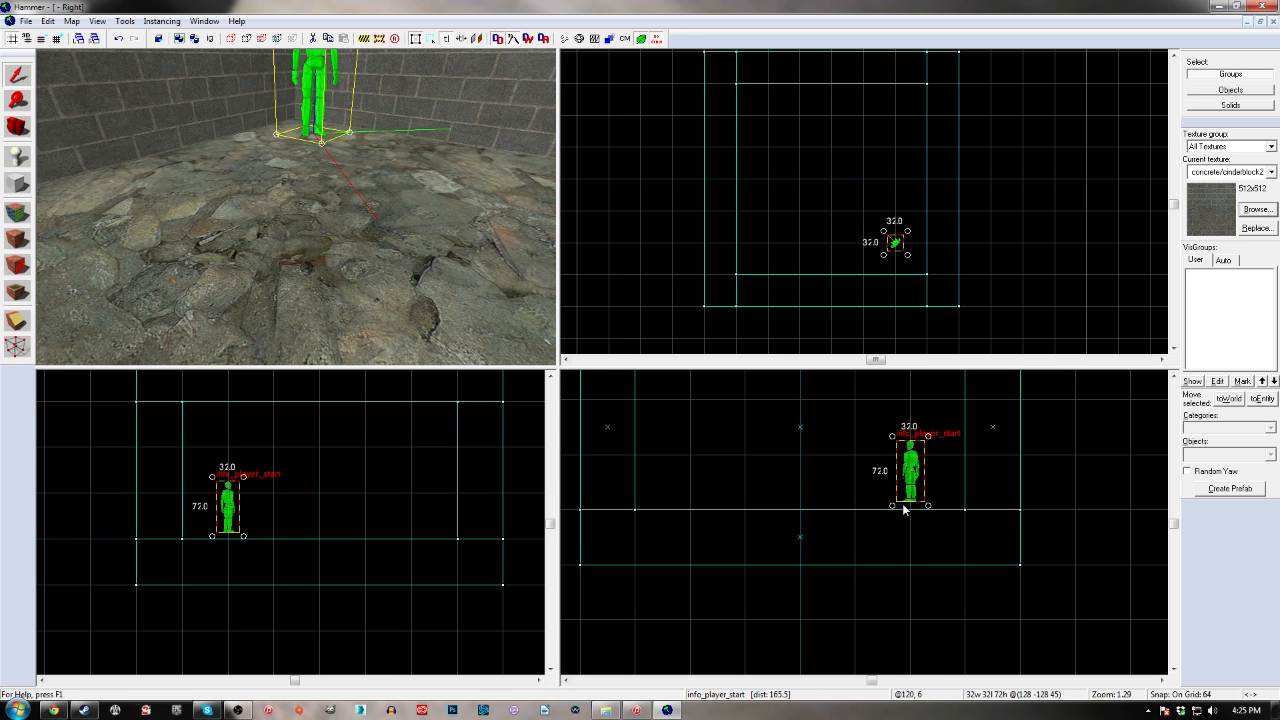
scroll(906, 509, "up", 8)
left_click_drag(921, 476, 924, 492)
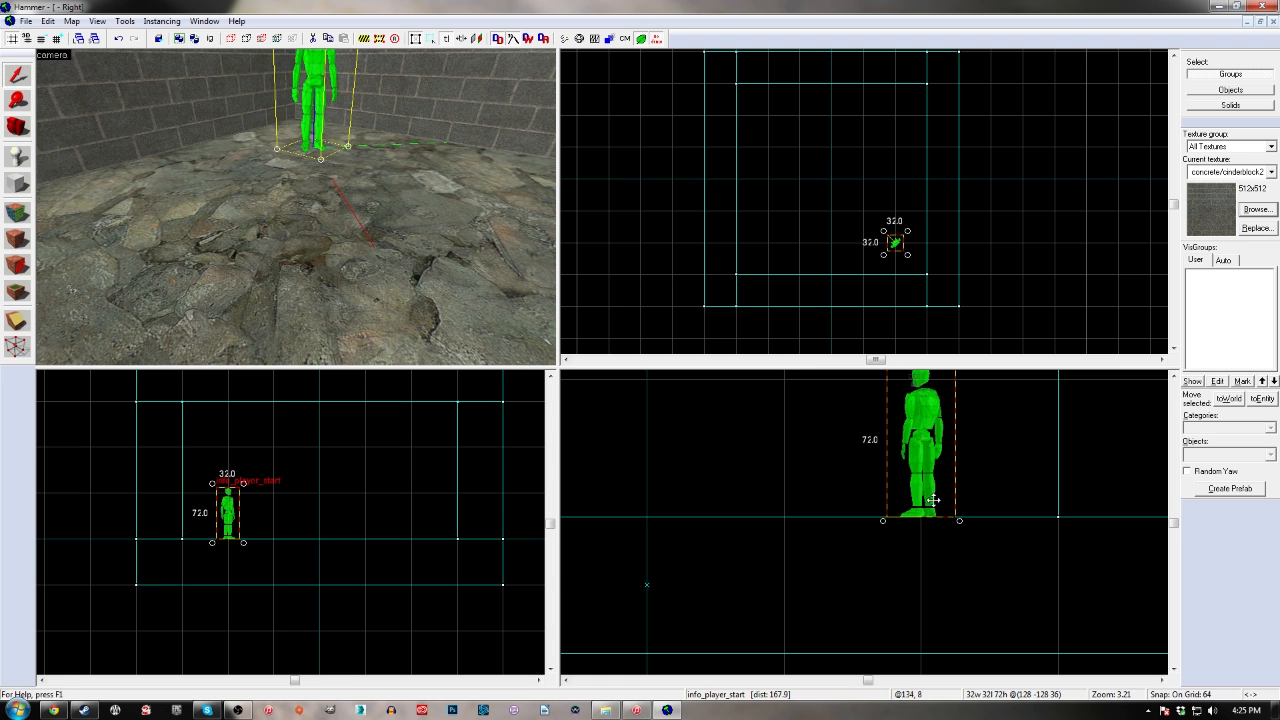
Reduce the grid size to 8, raise the player start one grid unit above the floor and deselect it
key("bracketleft")
key("bracketleft")
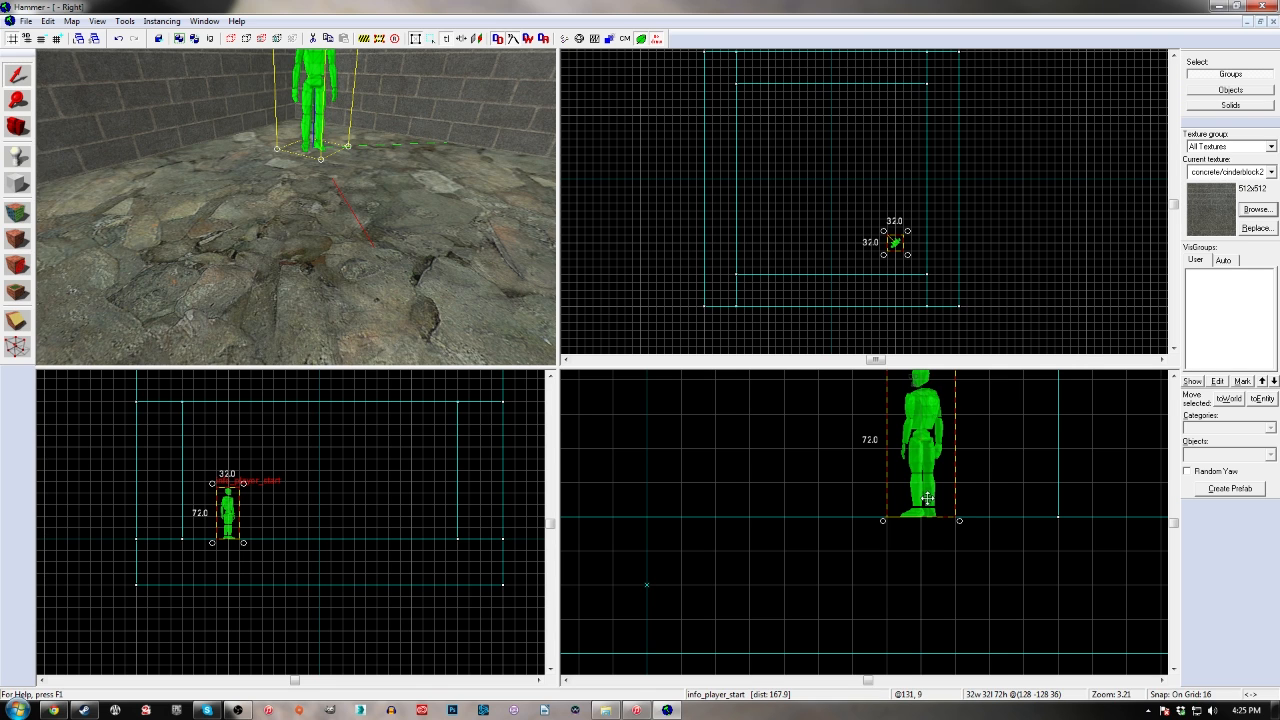
key("bracketleft")
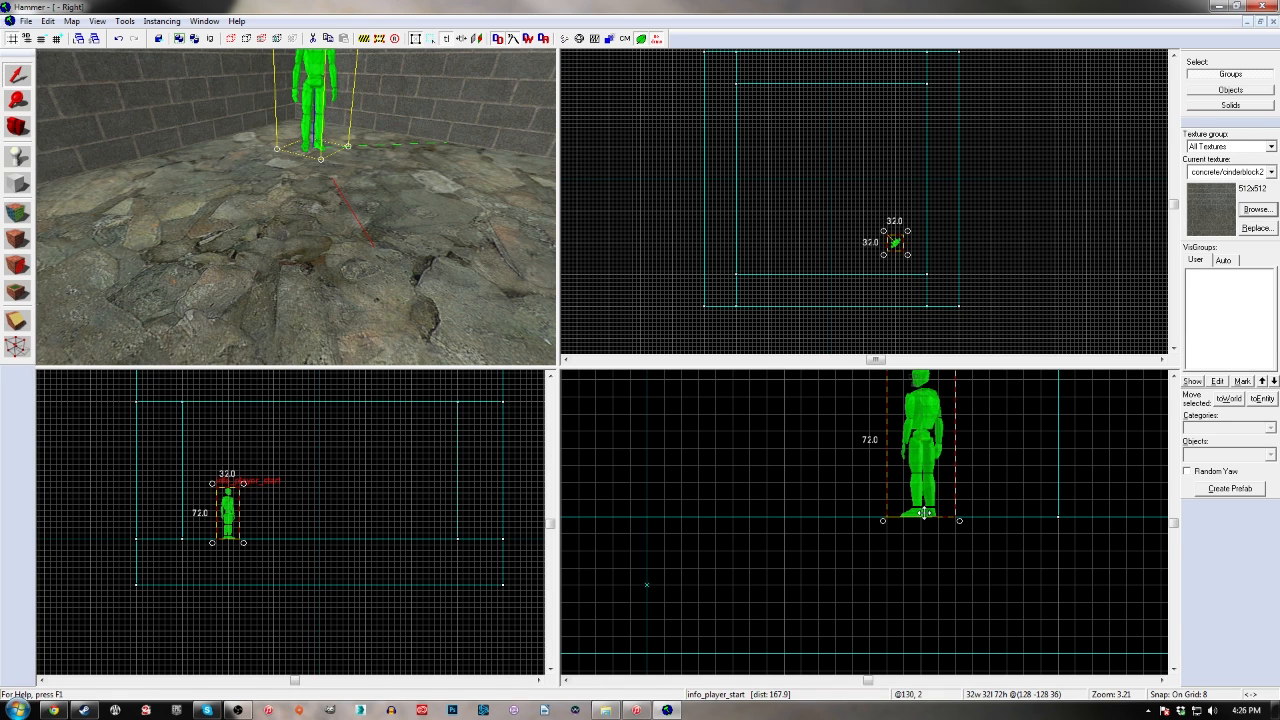
left_click_drag(924, 513, 948, 503)
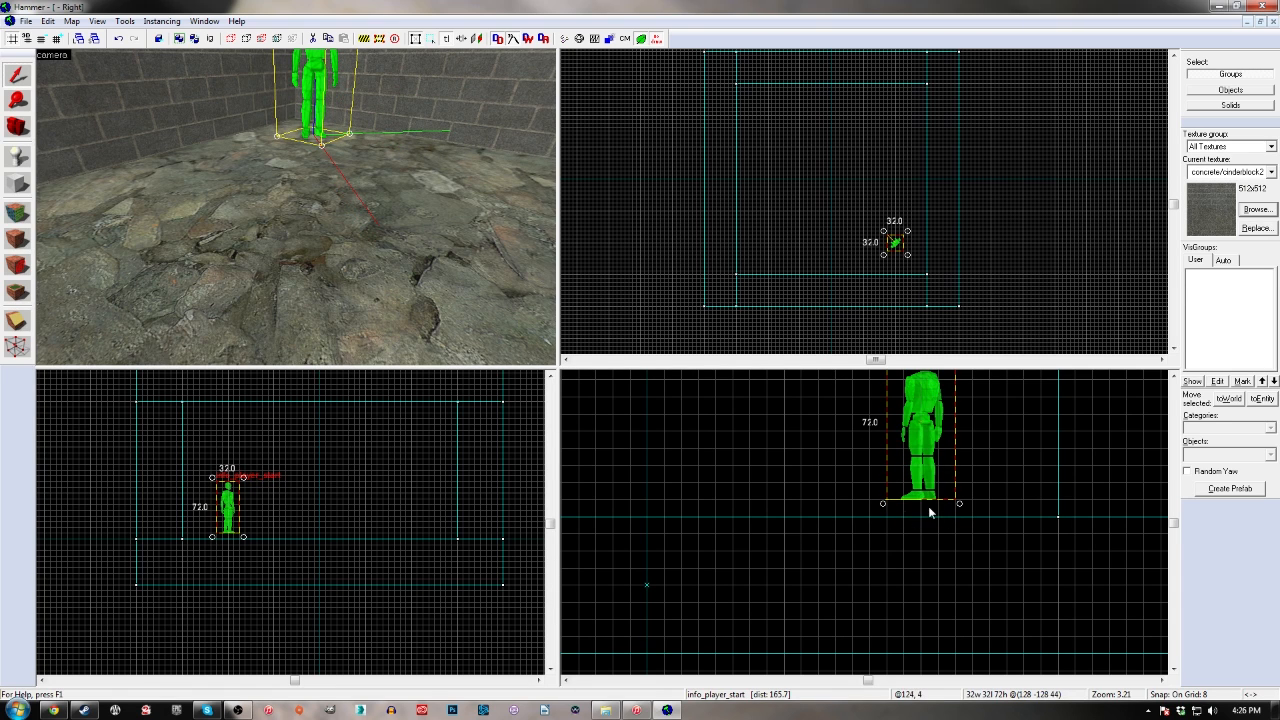
left_click(808, 268)
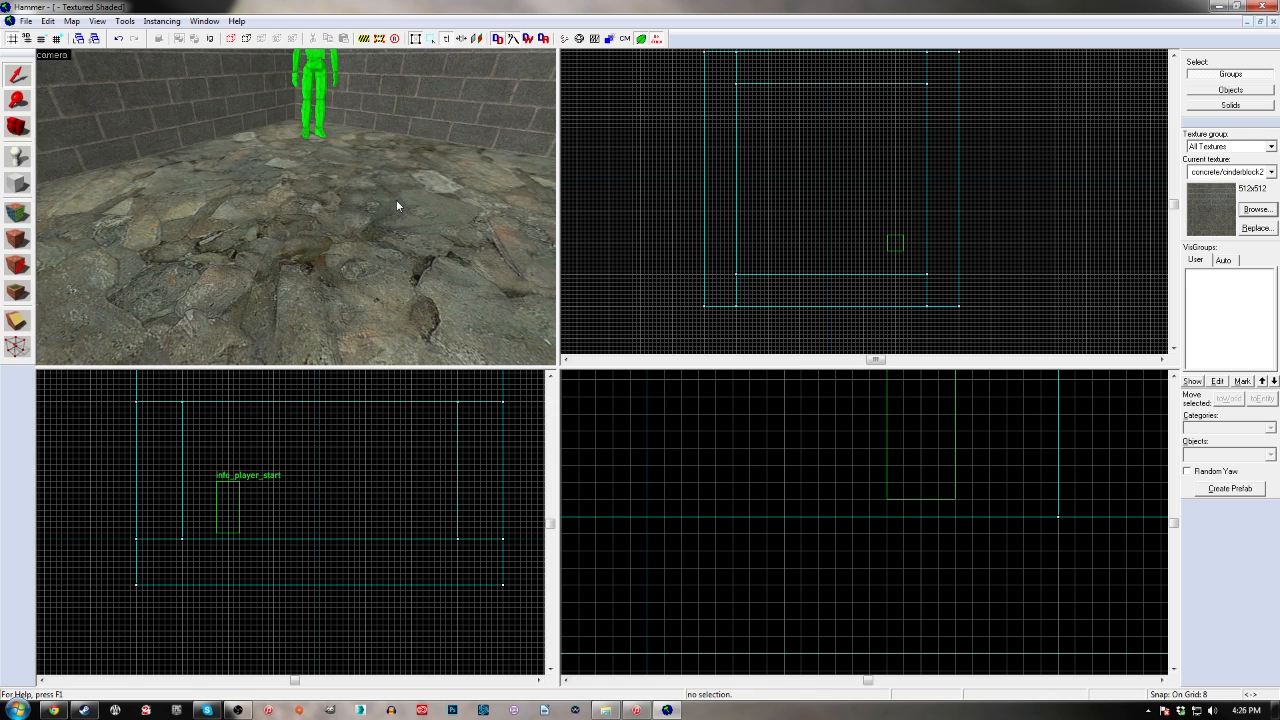
Place a new ai_ally_manager point entity on the floor near the centre of the room
left_click(18, 156)
key("z")
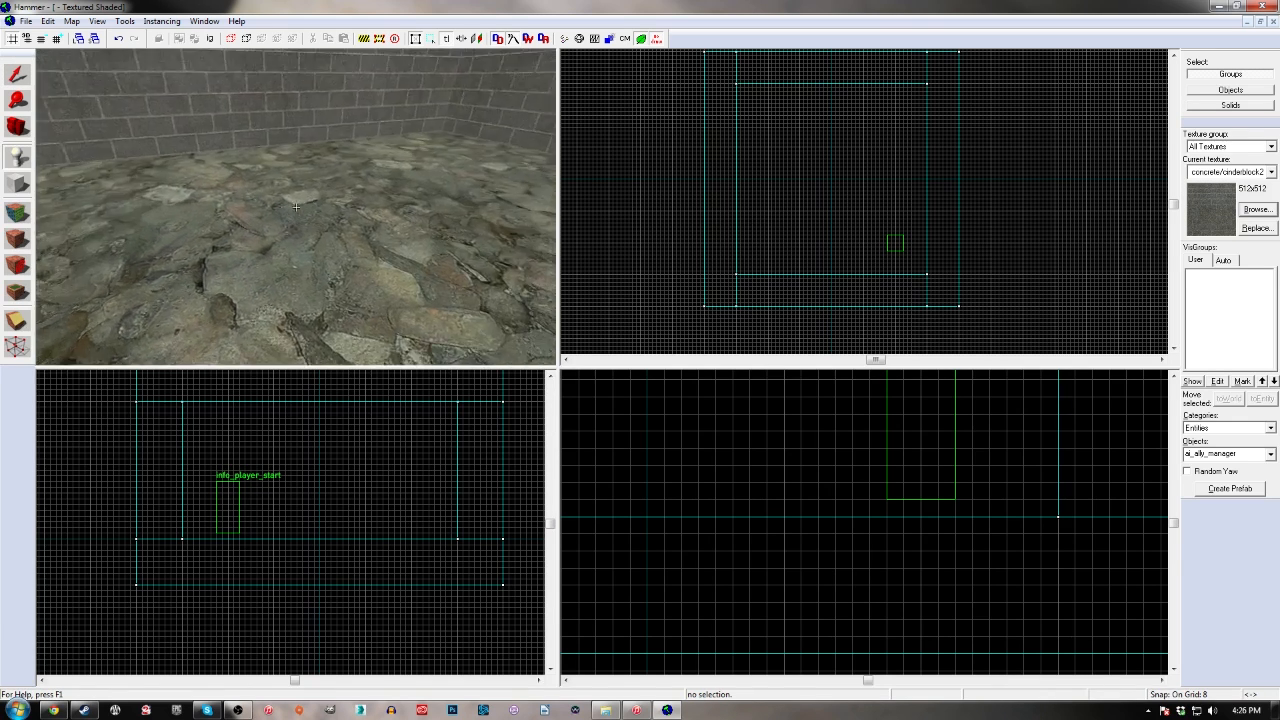
key("s")
key("z")
left_click(296, 214)
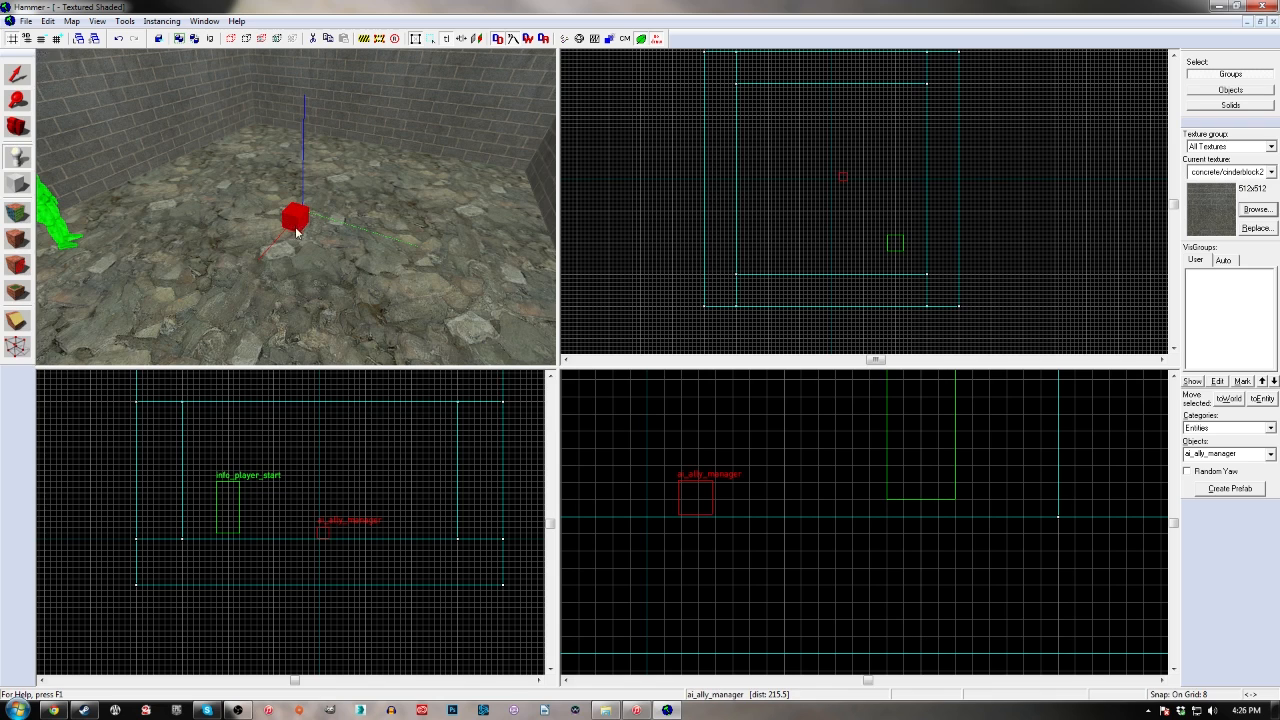
Change the class of the new entity near the room's centre to light in its object properties and apply it
key("alt+Return")
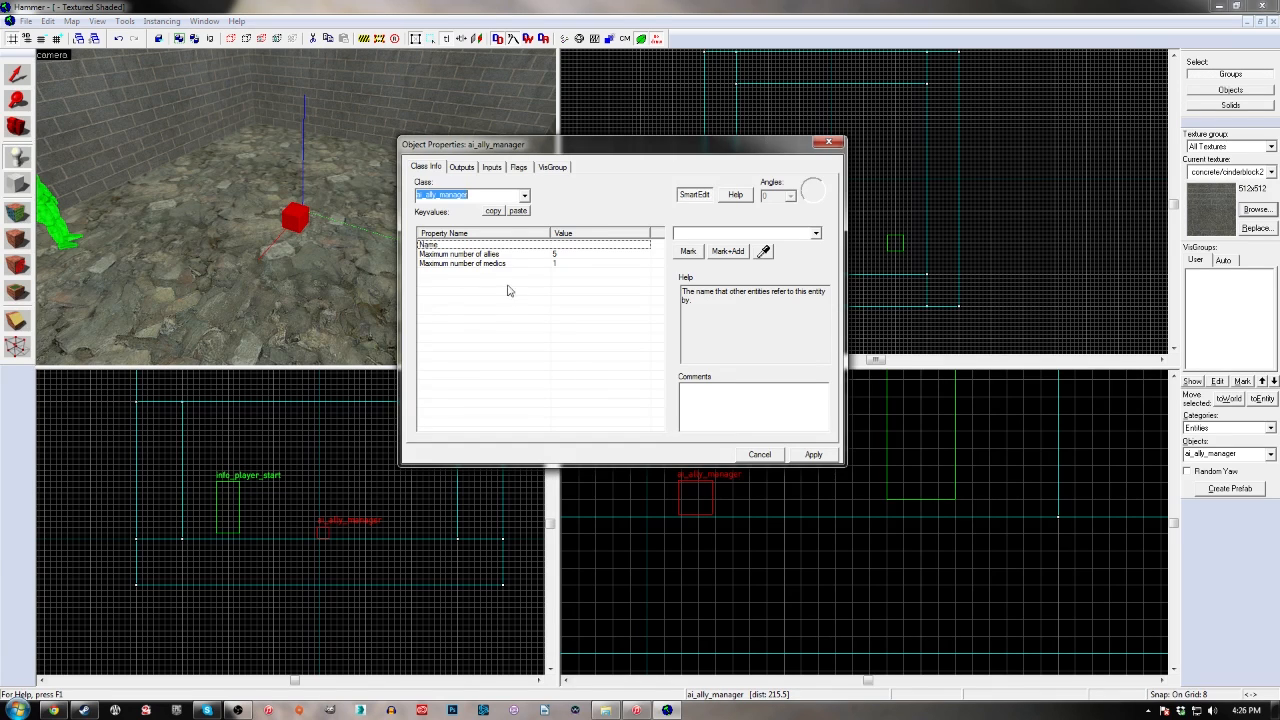
type("l")
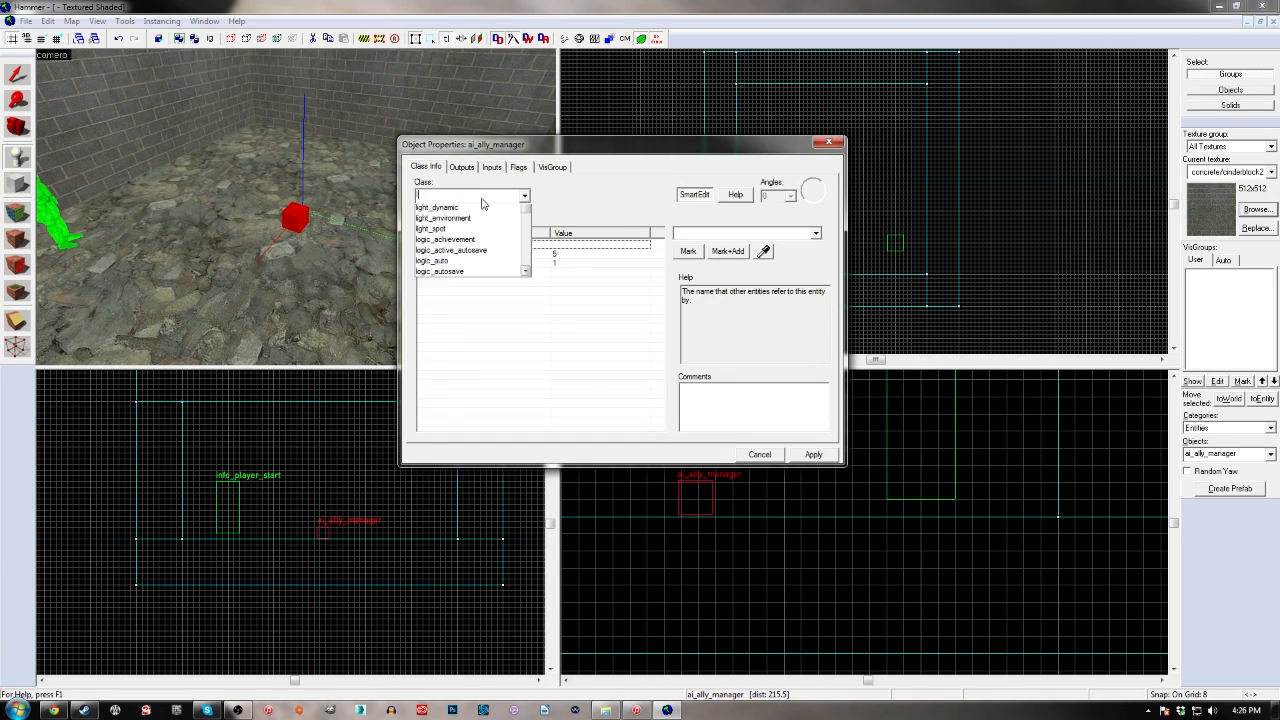
type("igh")
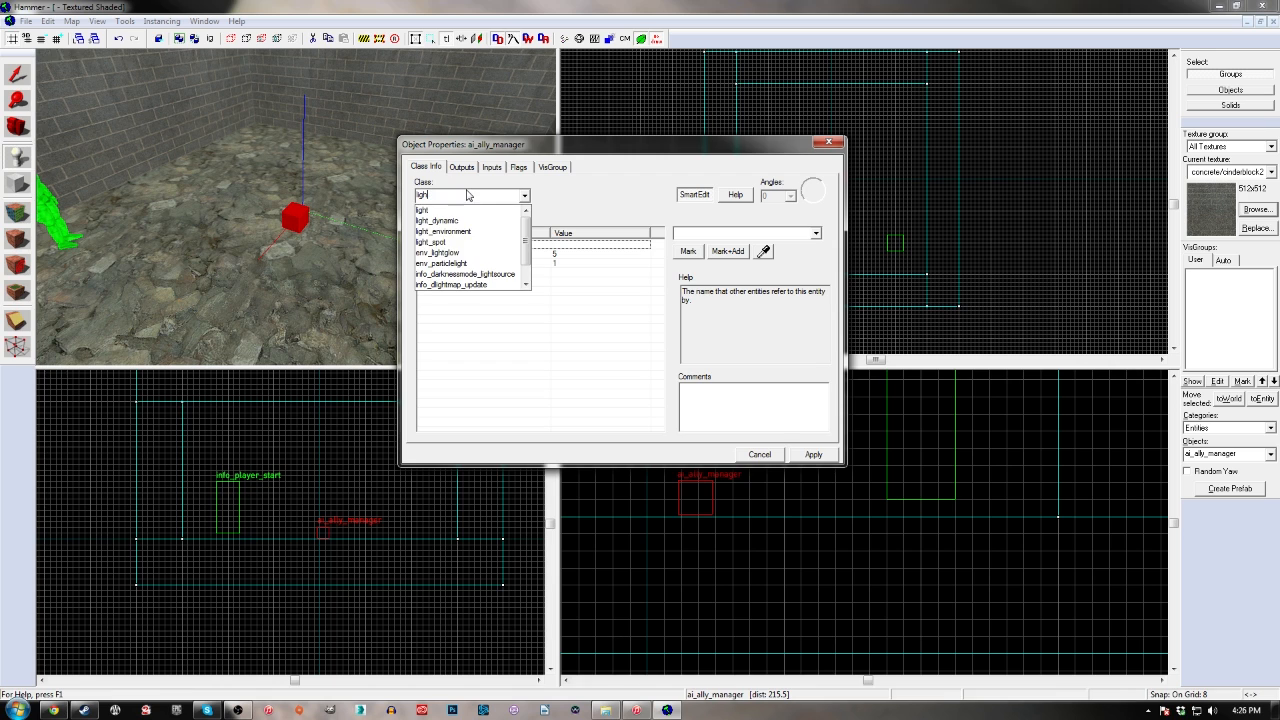
type("t")
key("Return")
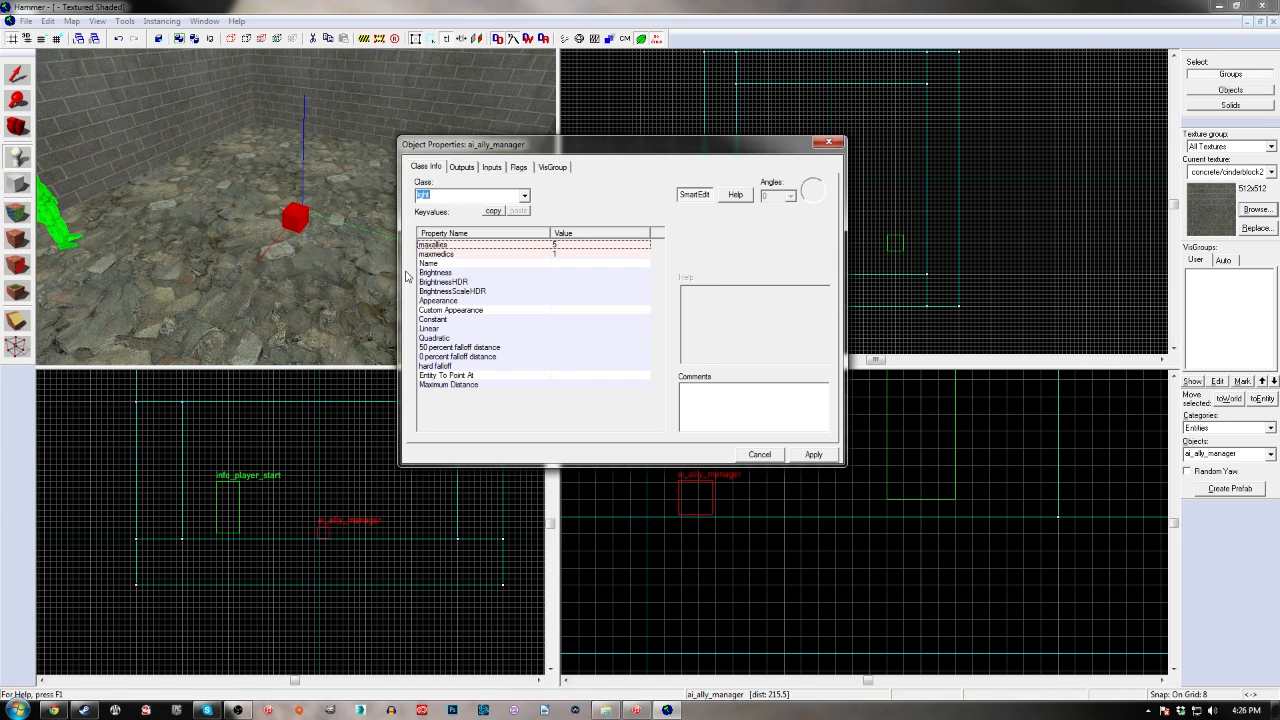
left_click_drag(471, 147, 463, 137)
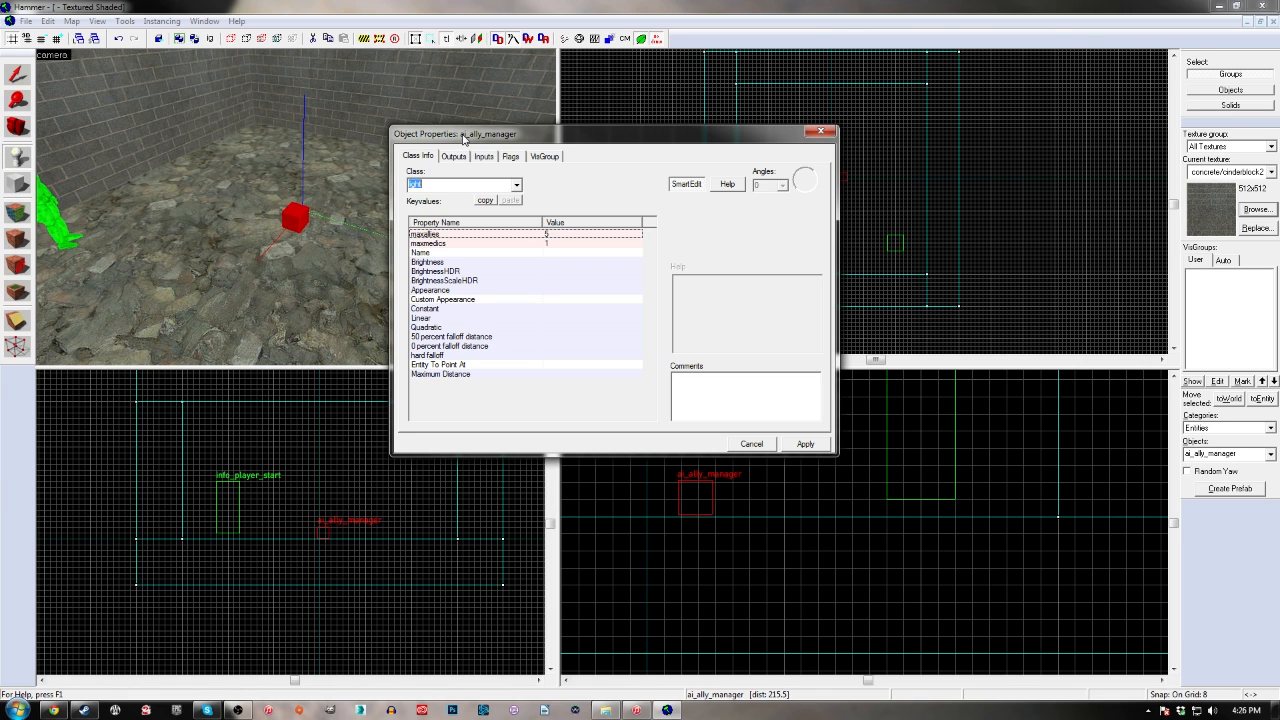
key("Return")
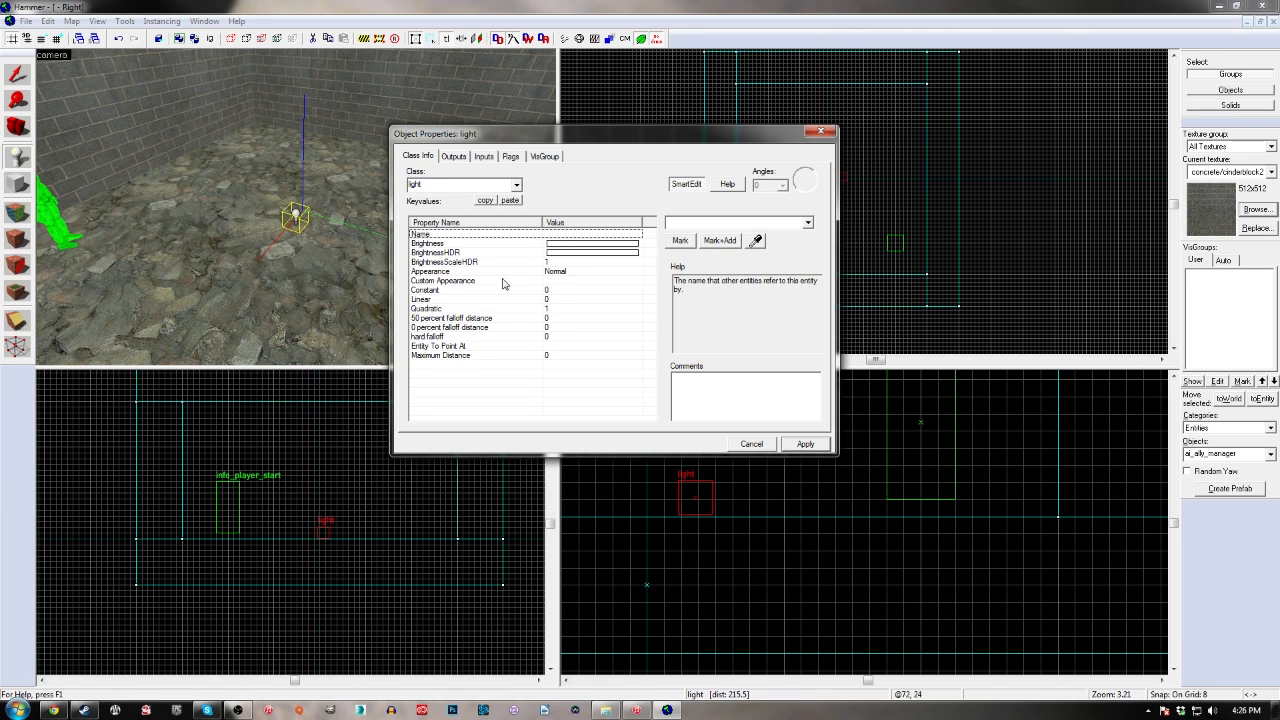
Raise the light to Z 96 and centre it in the room at X 0, Y 0
left_click(325, 533)
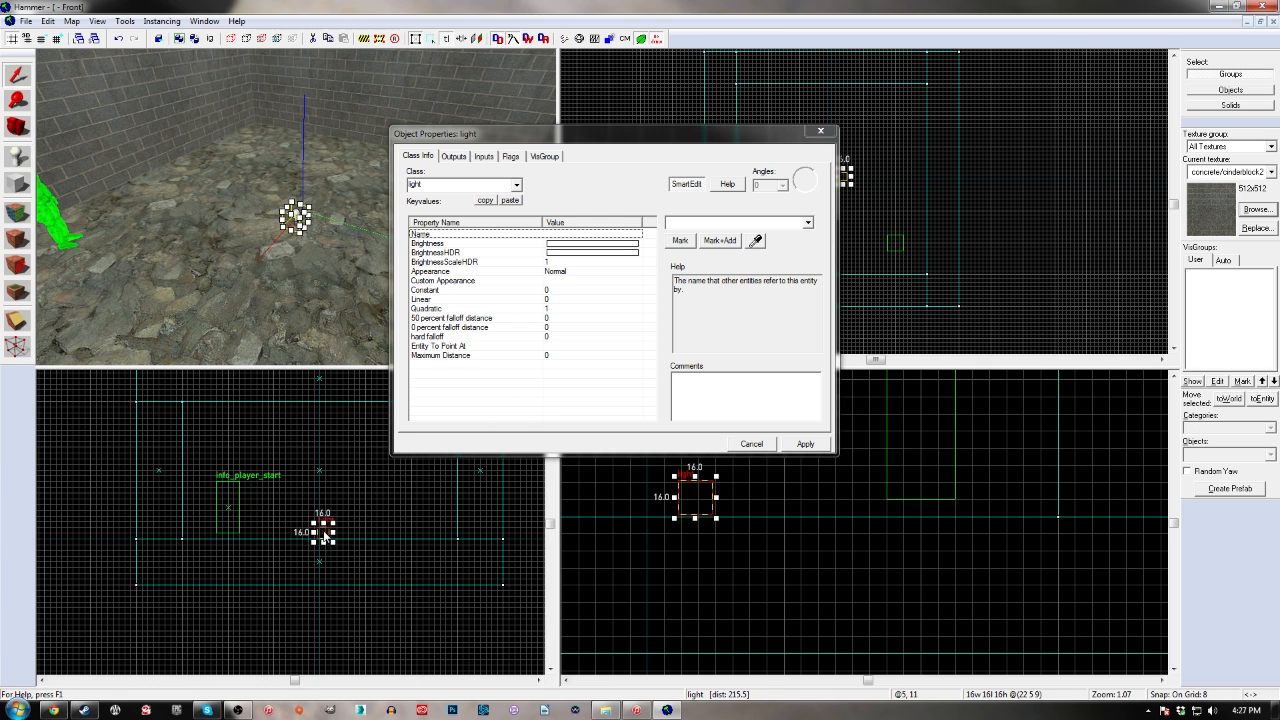
left_click_drag(325, 533, 322, 468)
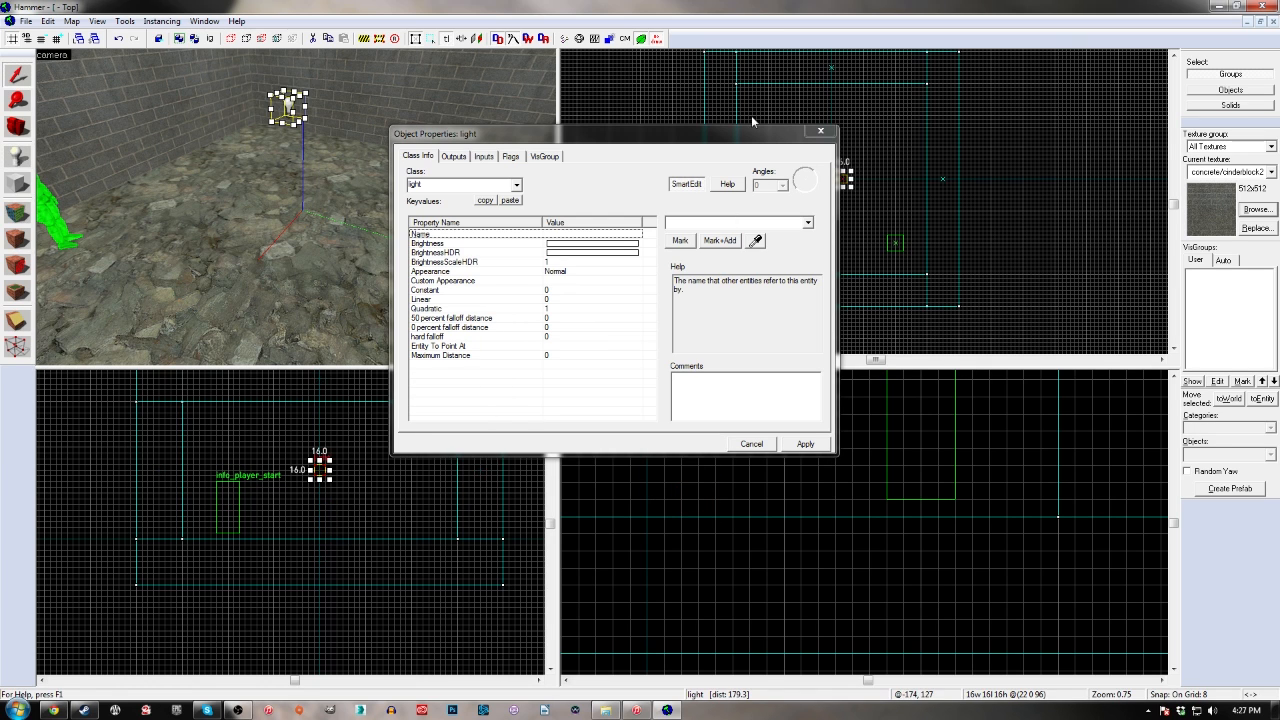
left_click_drag(854, 183, 833, 178)
left_click(840, 179)
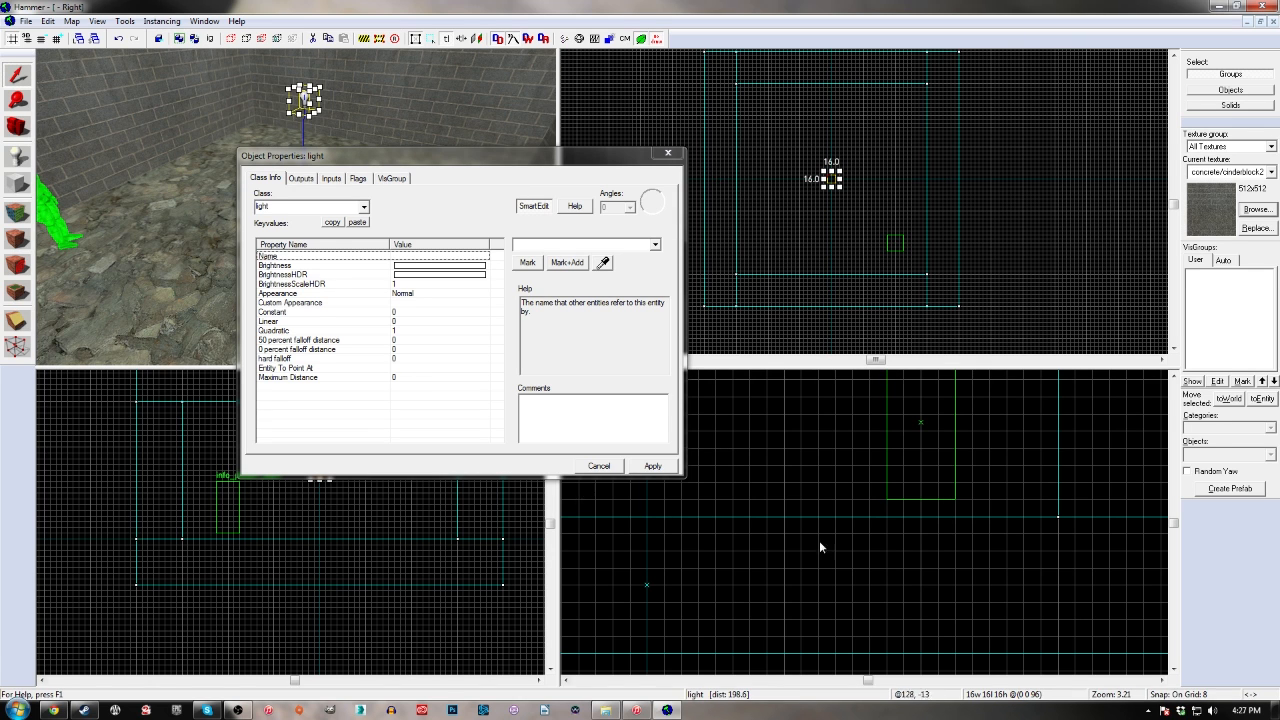
scroll(819, 547, "down", 5)
scroll(901, 522, "down", 3)
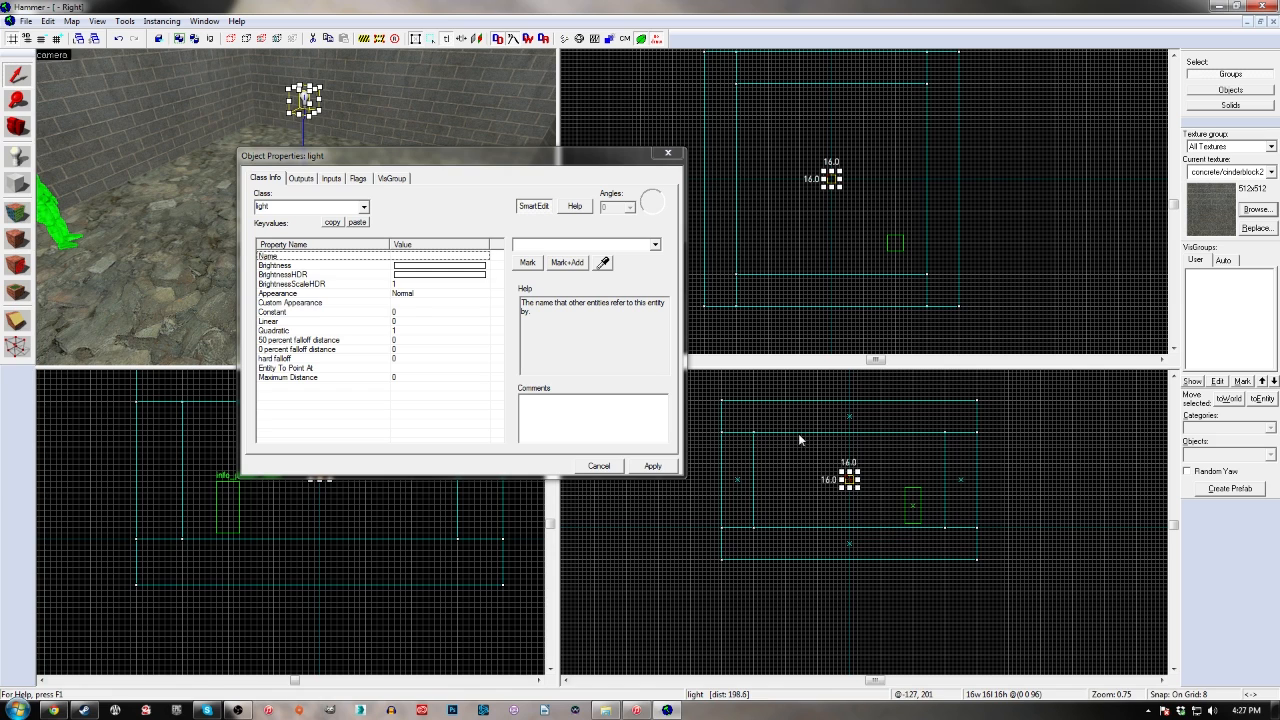
left_click(424, 266)
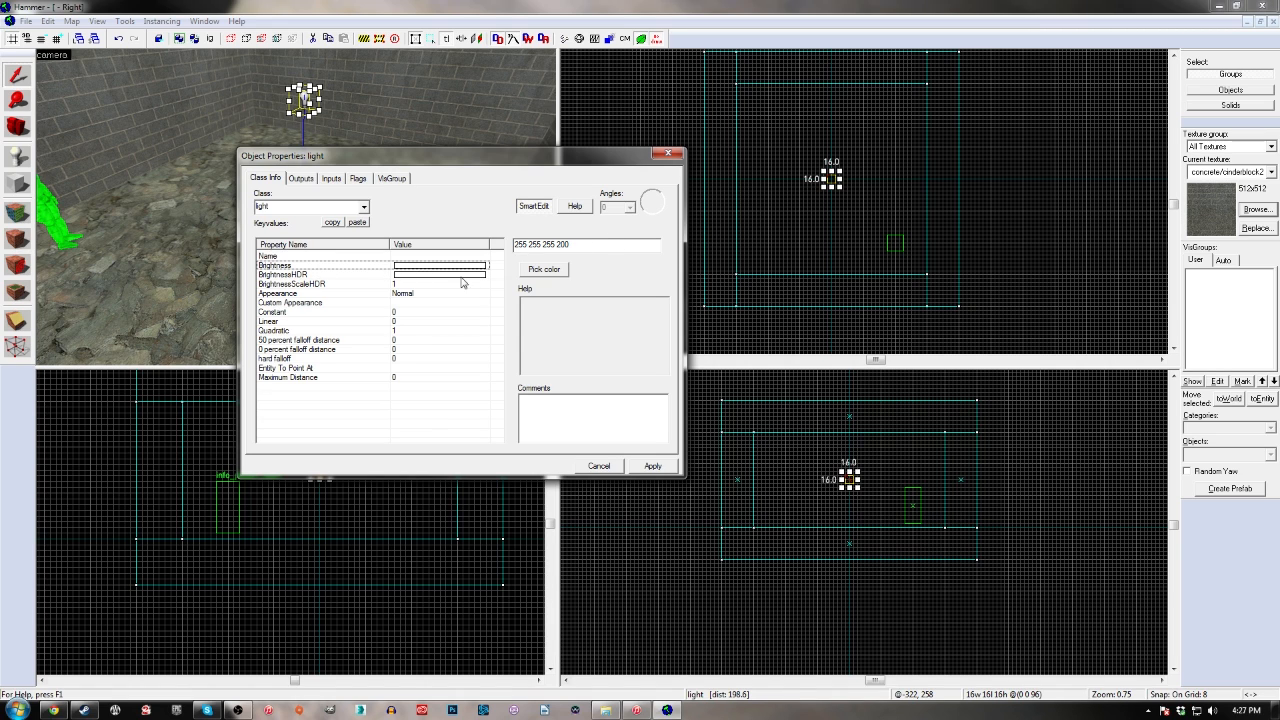
left_click_drag(515, 246, 555, 246)
left_click(555, 246)
double_click(569, 246)
type("75")
key("Return")
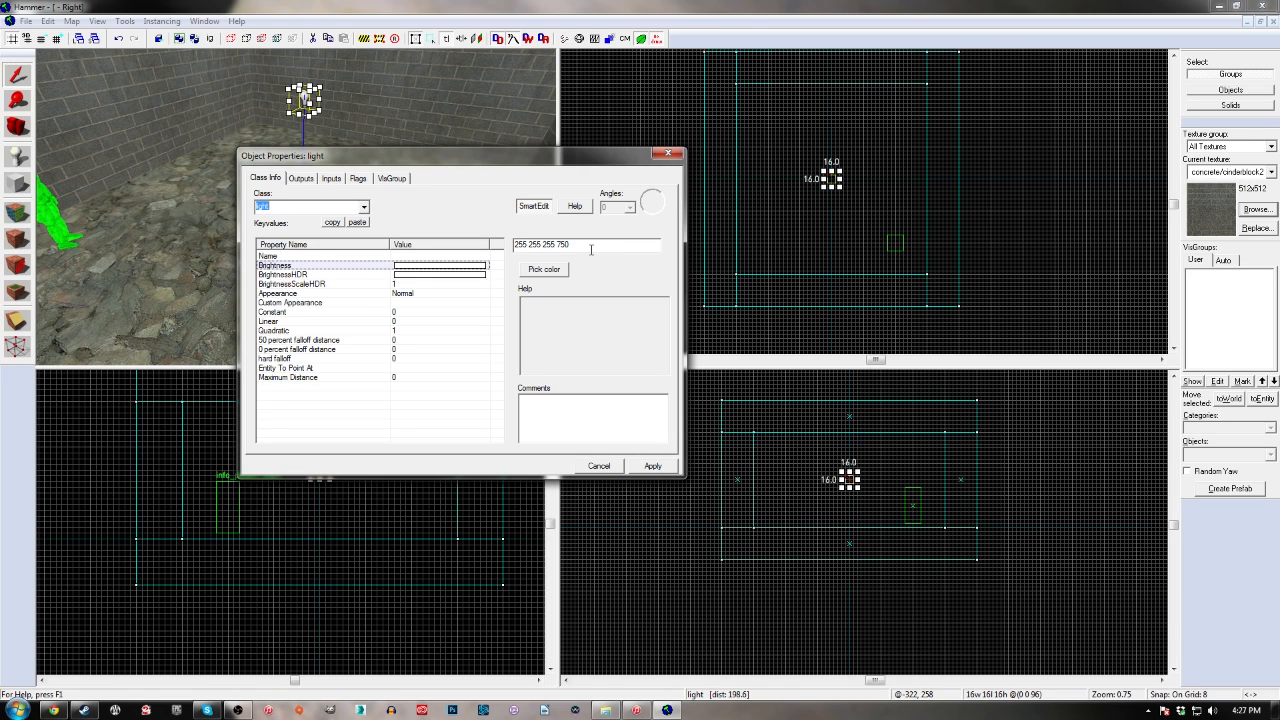
Raise the light's brightness intensity to 1000, apply it, close the object properties and deselect the light
double_click(591, 249)
type("1000")
left_click(652, 466)
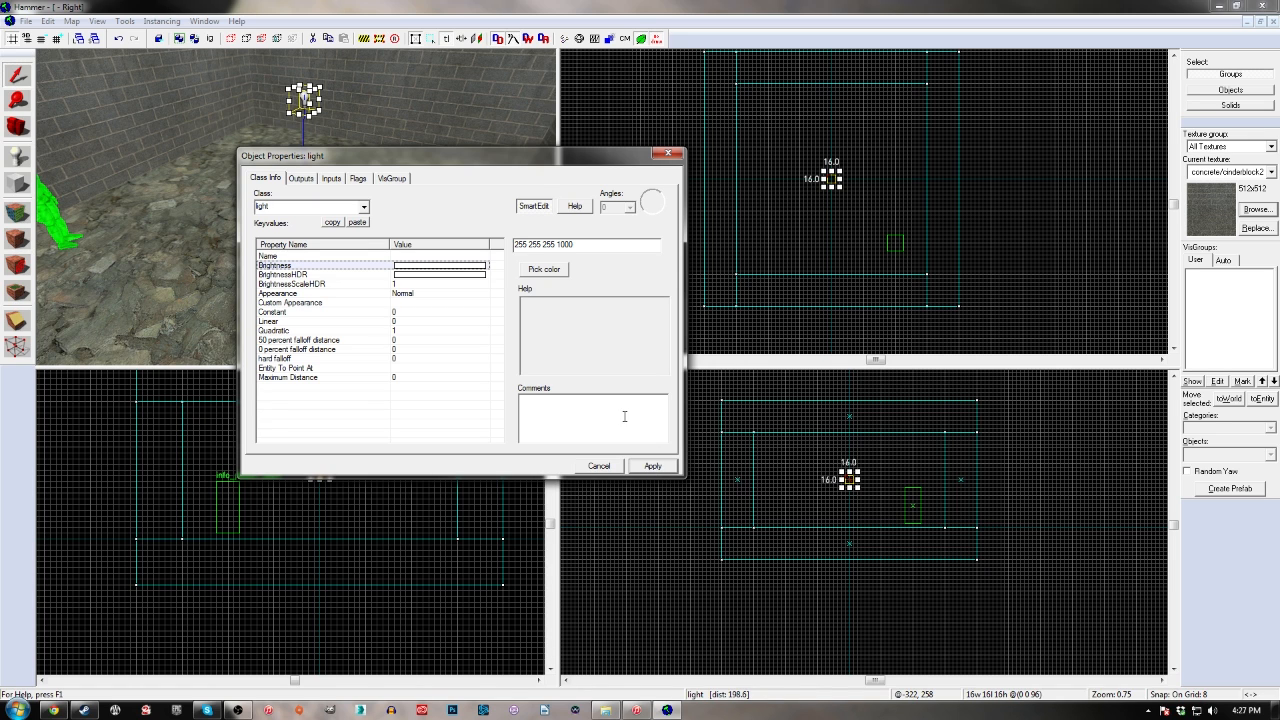
left_click(670, 154)
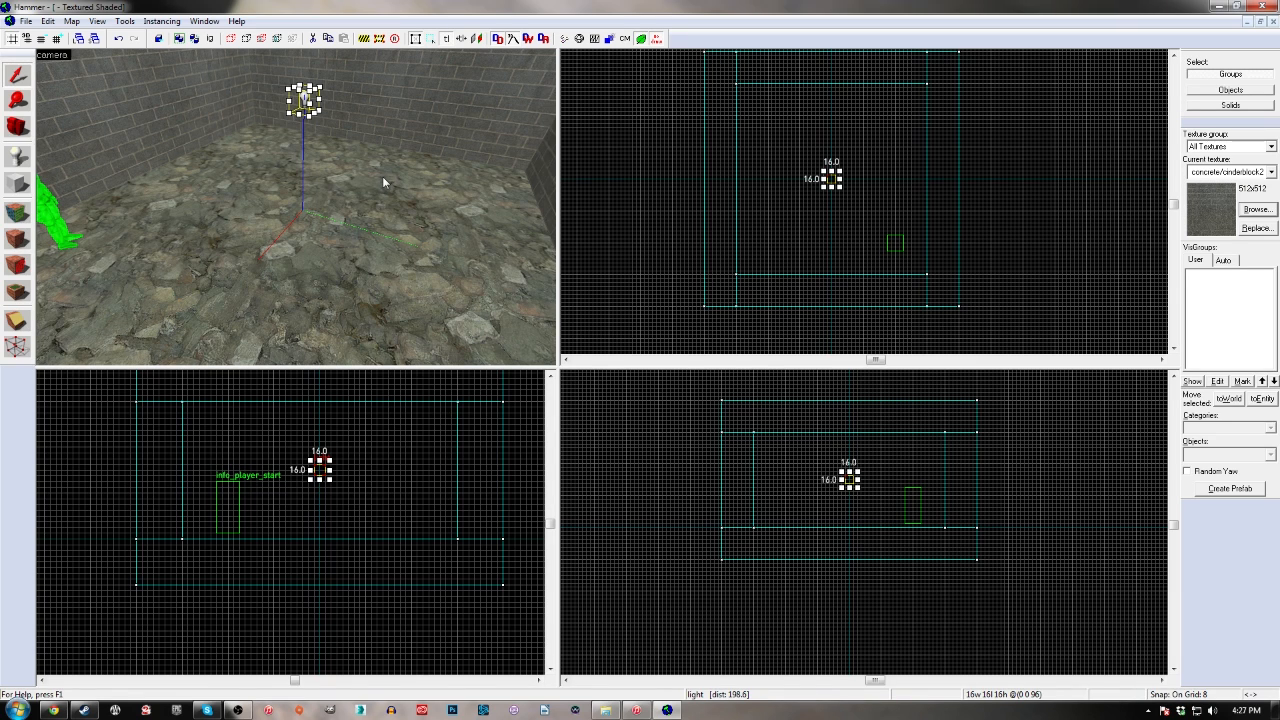
key("Escape")
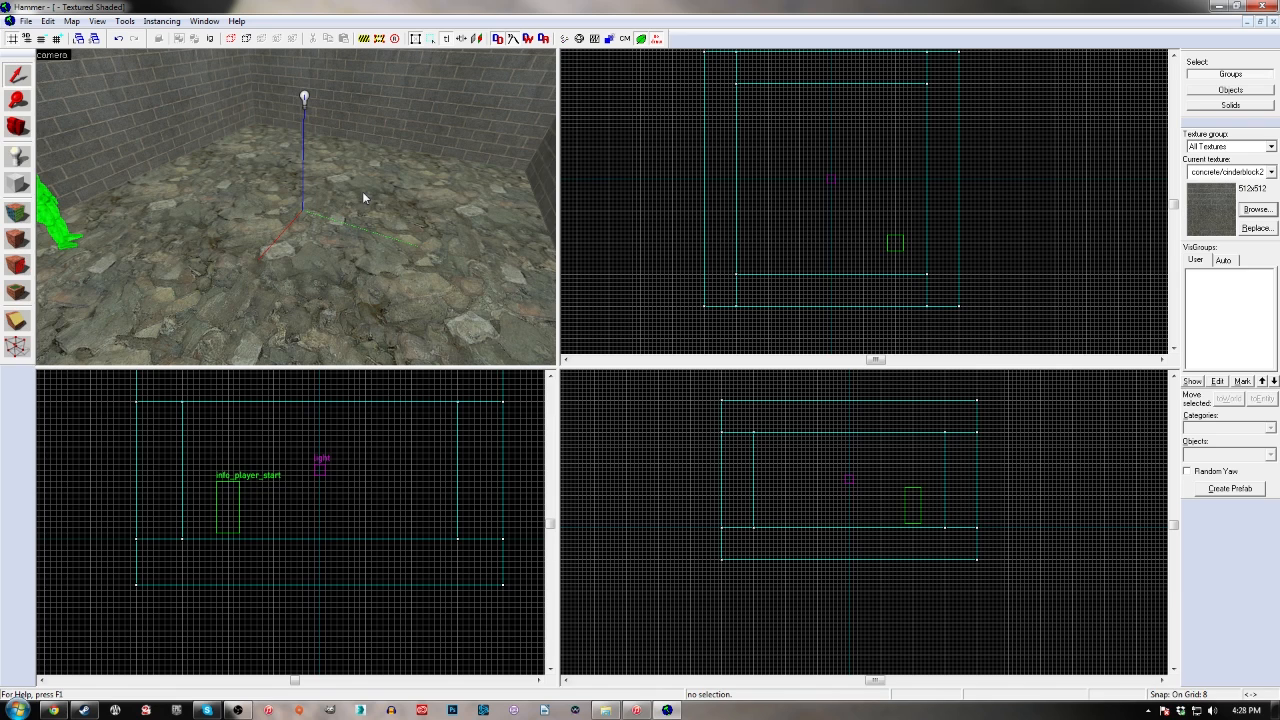
Place another point entity on the floor beyond the light and change its class to prop_static
left_click(52, 220)
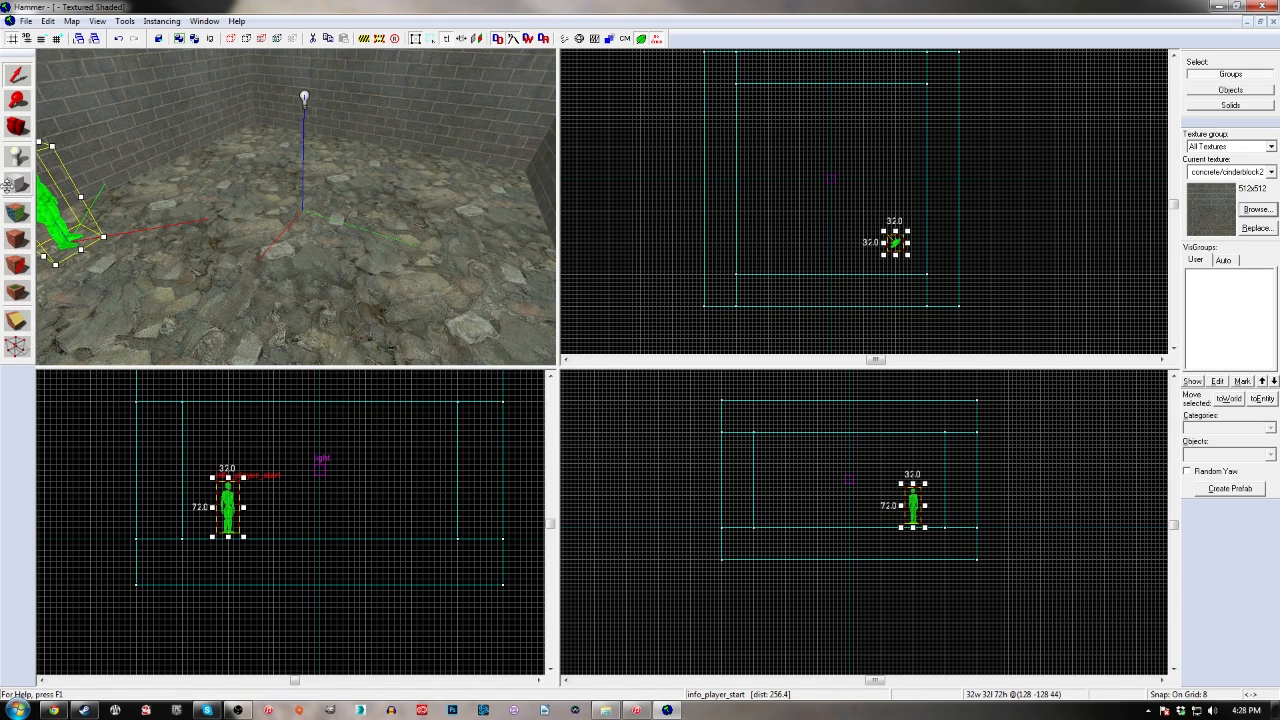
left_click(17, 155)
left_click(391, 252)
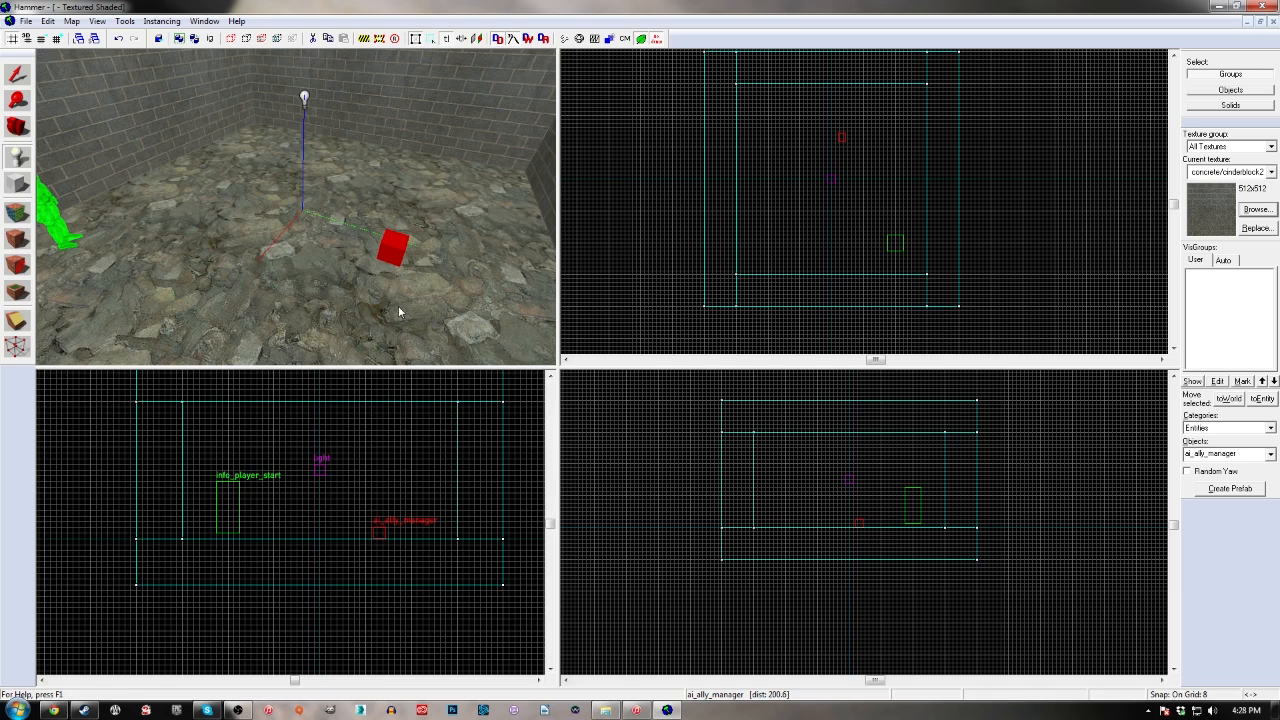
key("alt+Return")
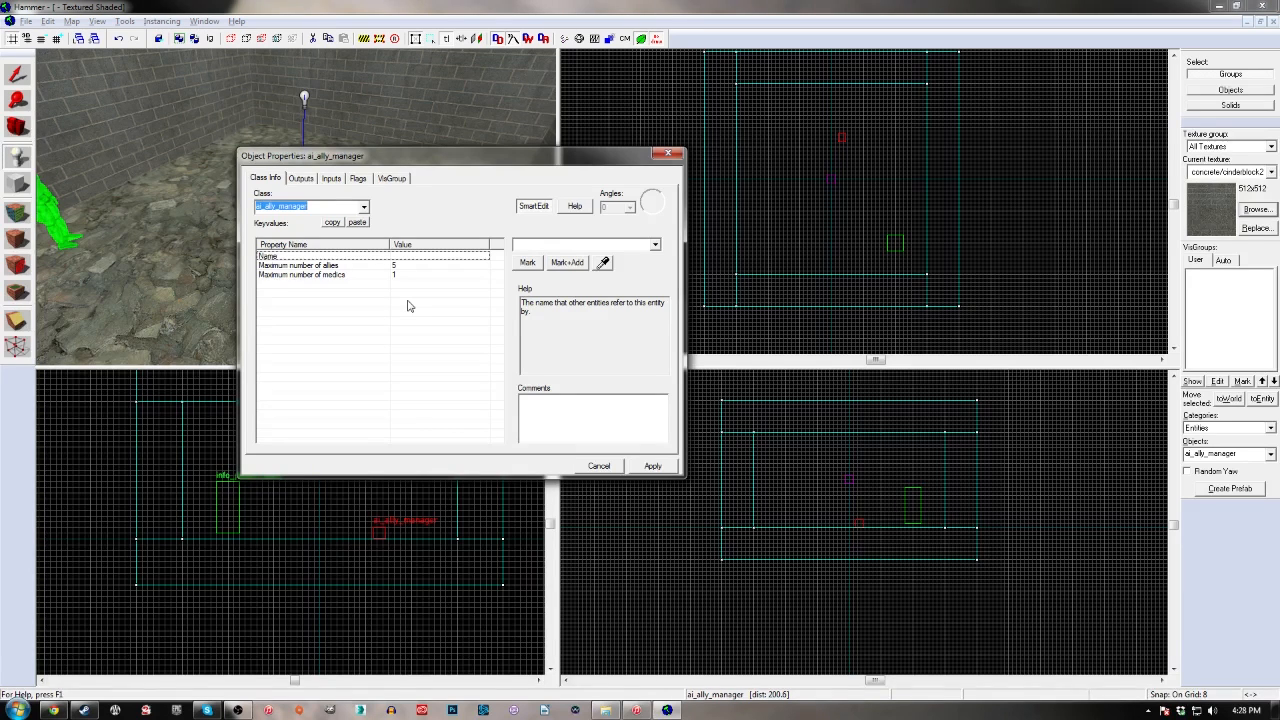
type("prop_static")
key("Return")
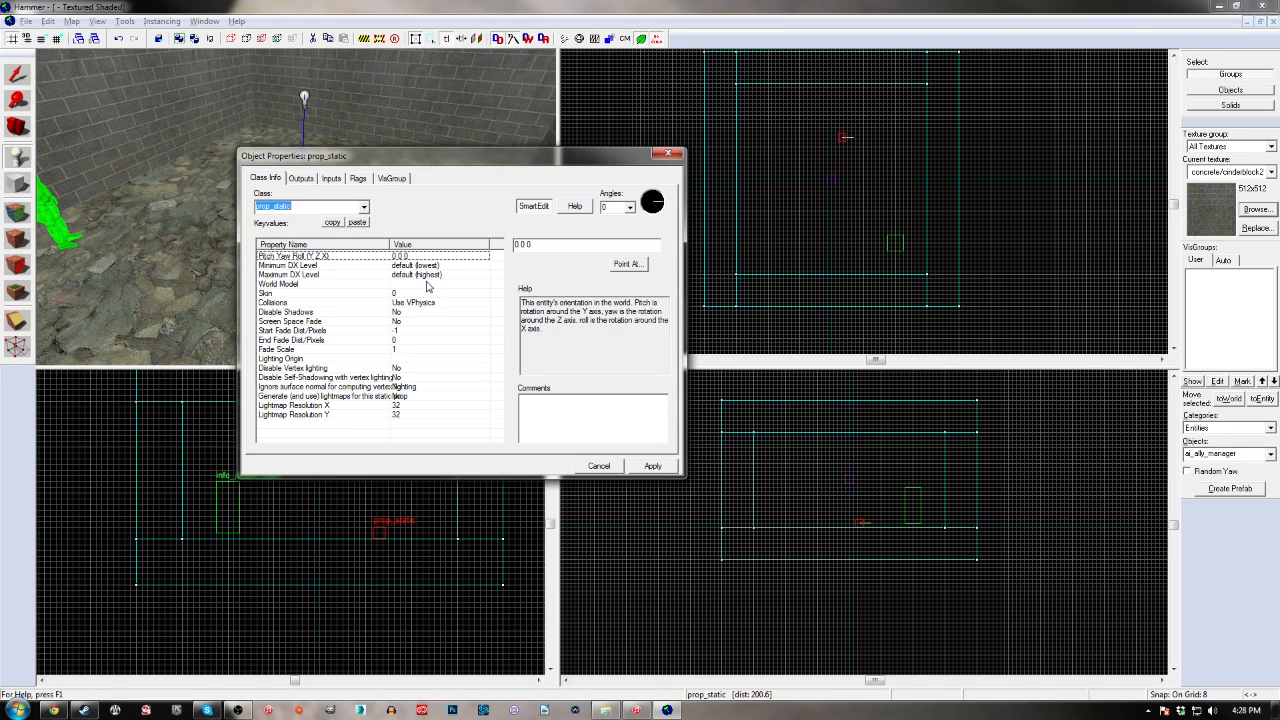
Look at the prop_static's World Model property and the class list, close the properties and delete the entity
left_click(427, 285)
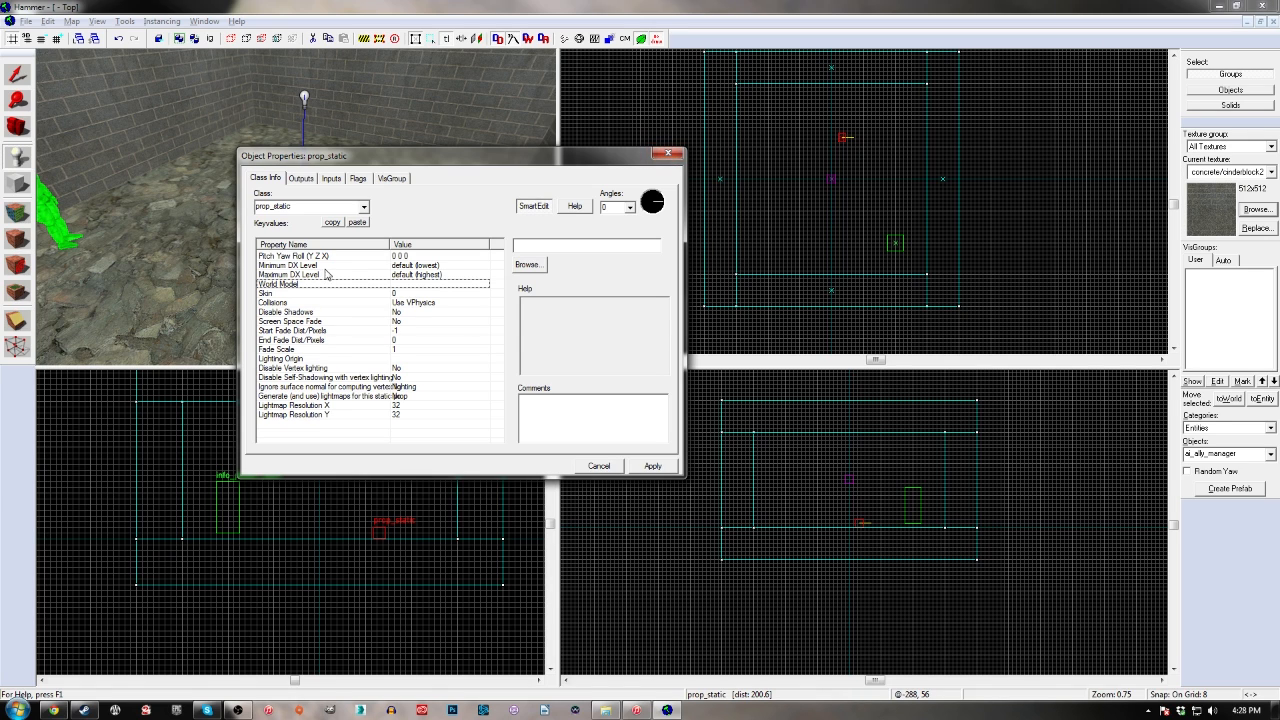
left_click(364, 207)
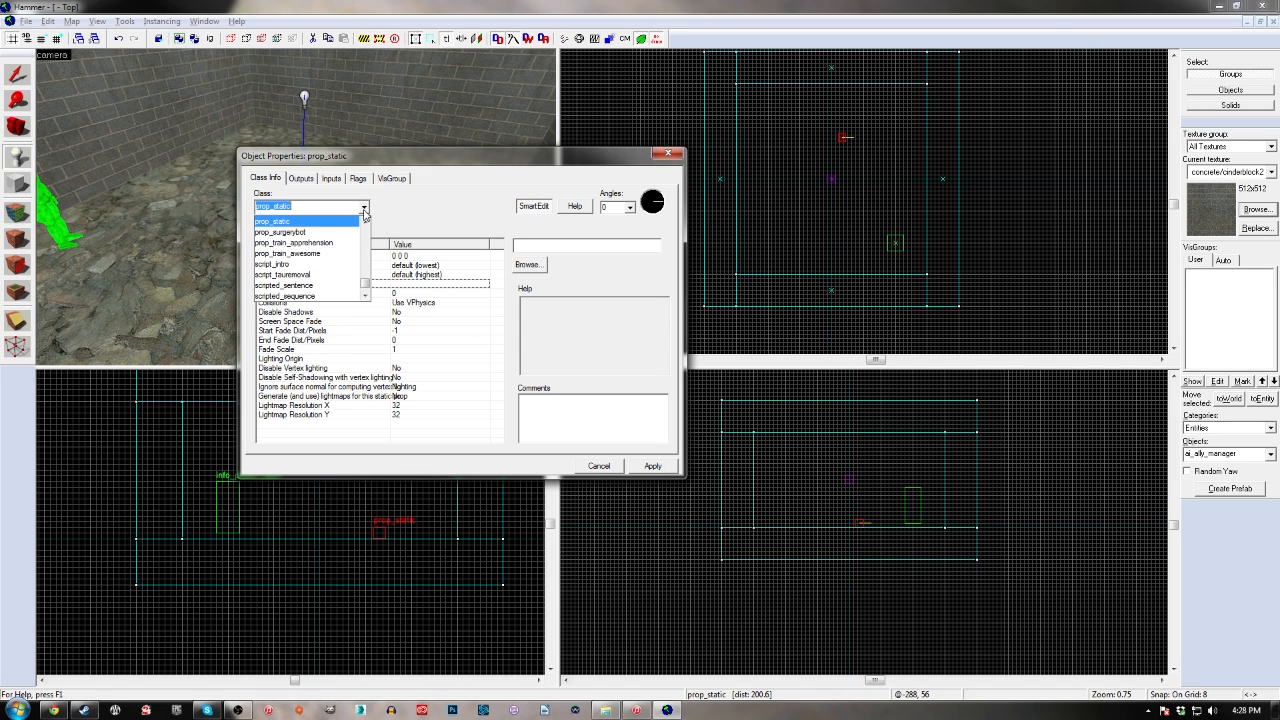
left_click(306, 213)
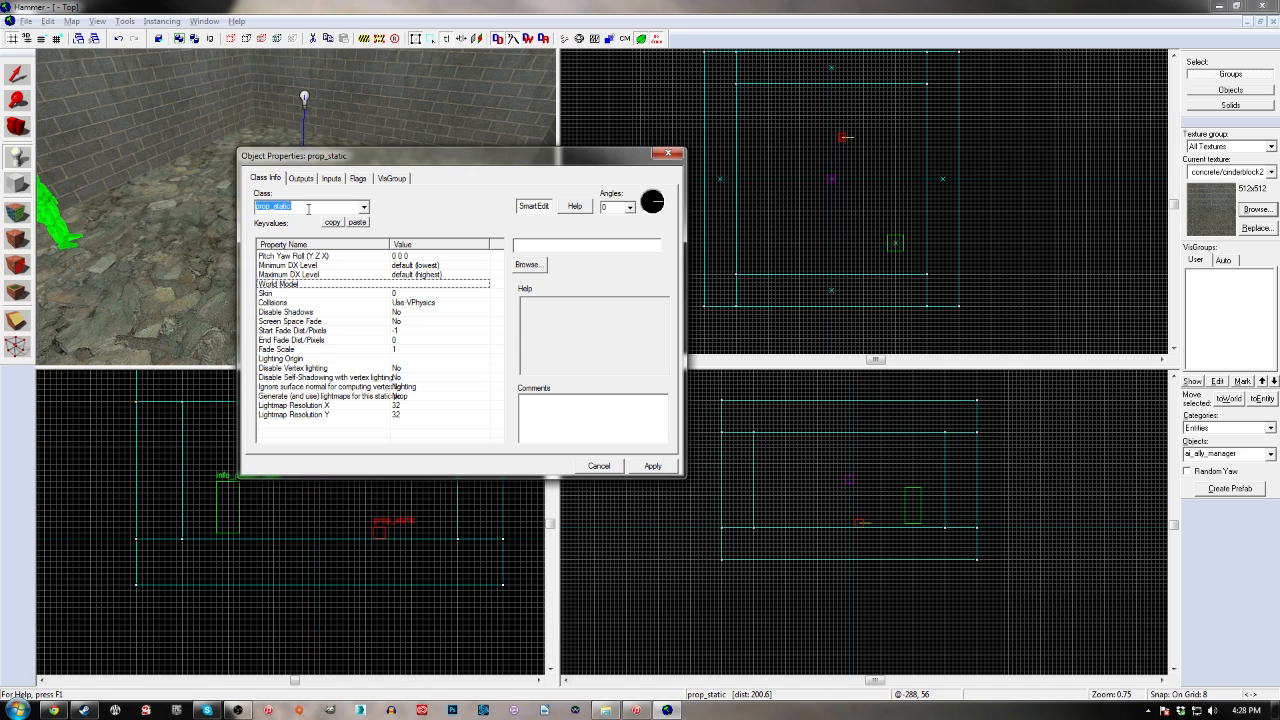
left_click(670, 158)
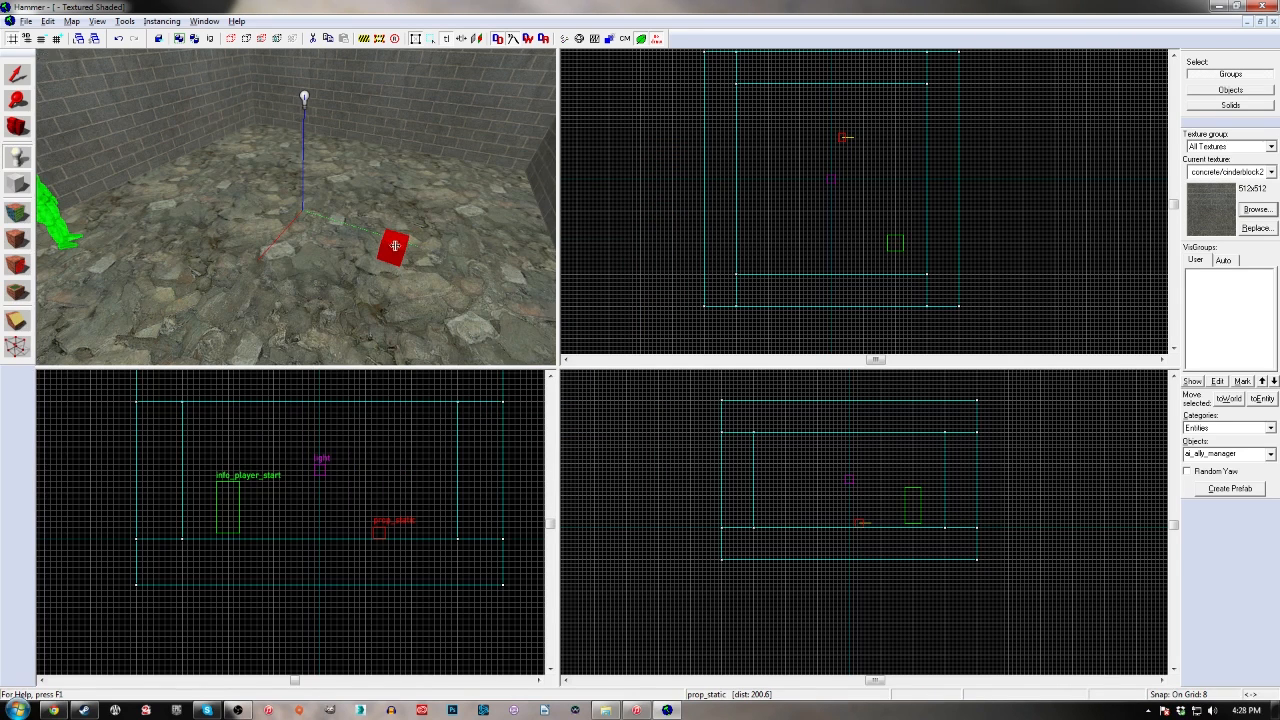
key("Delete")
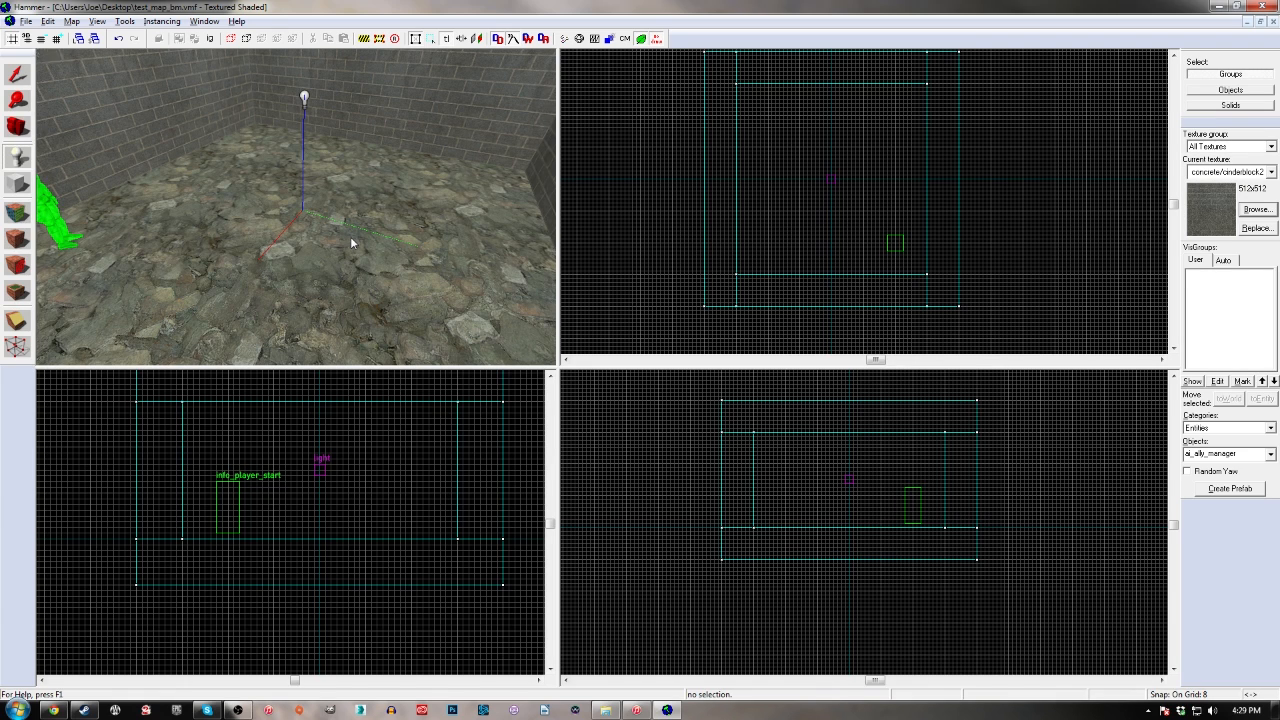
Compile the map with Run BSP set to Normal and both VIS and RAD set to Fast
key("F9")
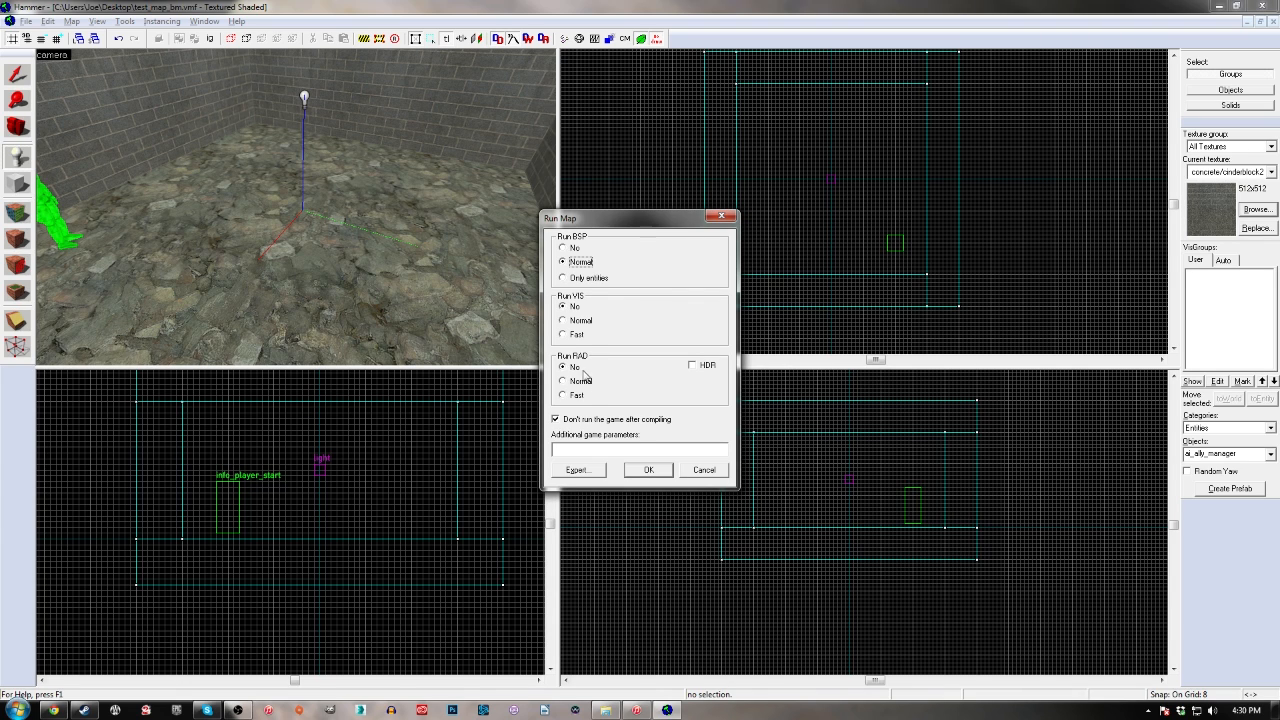
left_click(576, 335)
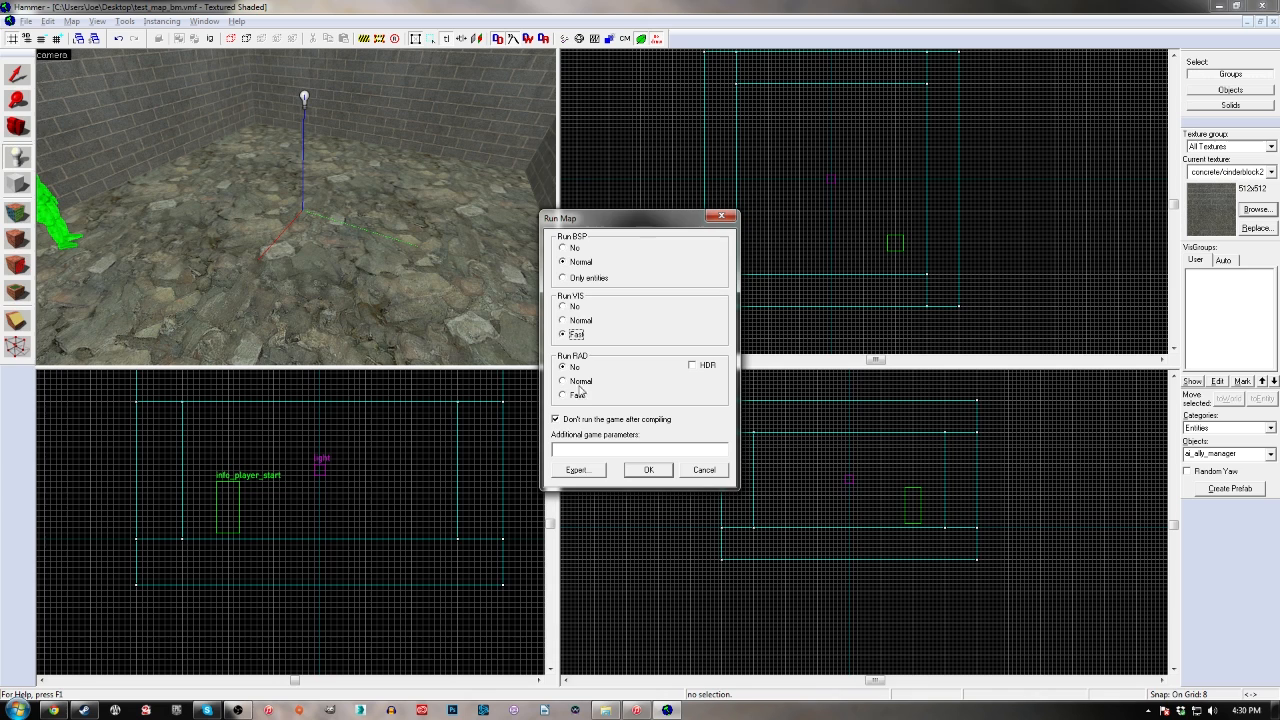
left_click(577, 397)
left_click(647, 471)
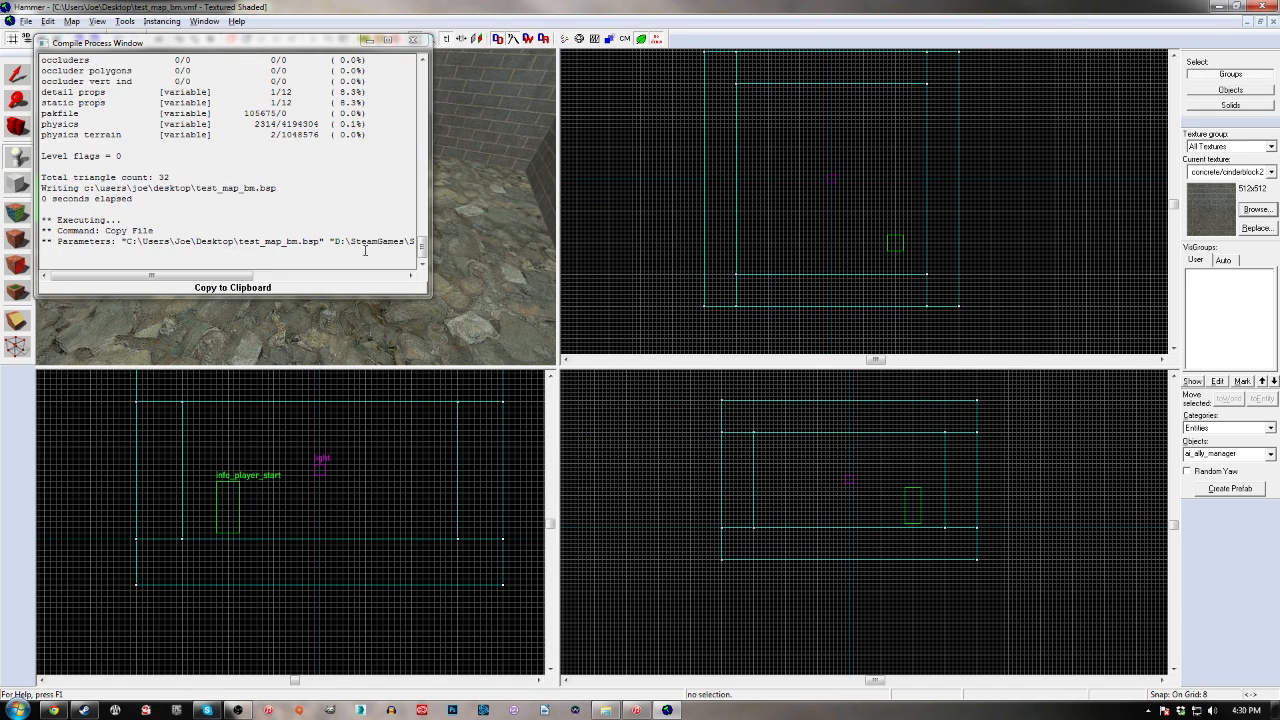
Undo the stray entity placement, enlarge the compile process window to examine the log, and close it
left_click(432, 299)
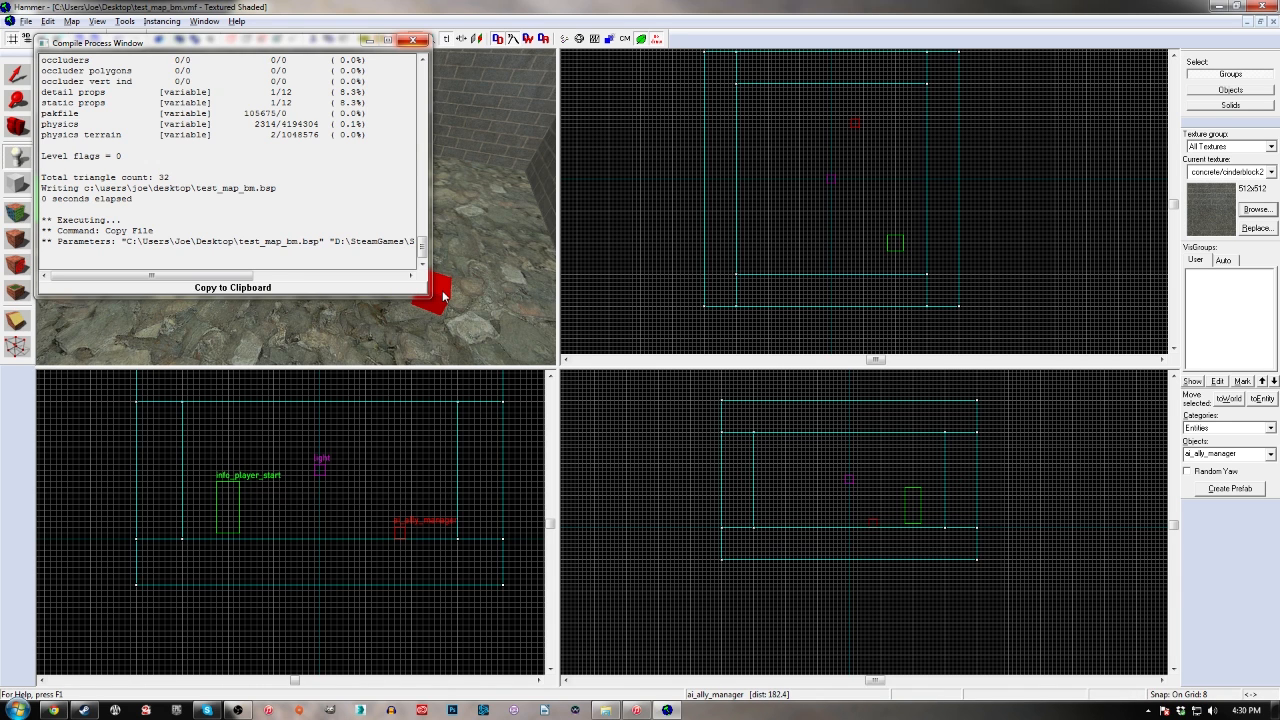
key("ctrl+z")
left_click_drag(422, 294, 1050, 648)
mouse_move(1044, 510)
left_mouse_down()
mouse_move(1027, 120)
mouse_move(1020, 397)
mouse_move(1010, 148)
mouse_move(1035, 522)
left_mouse_up()
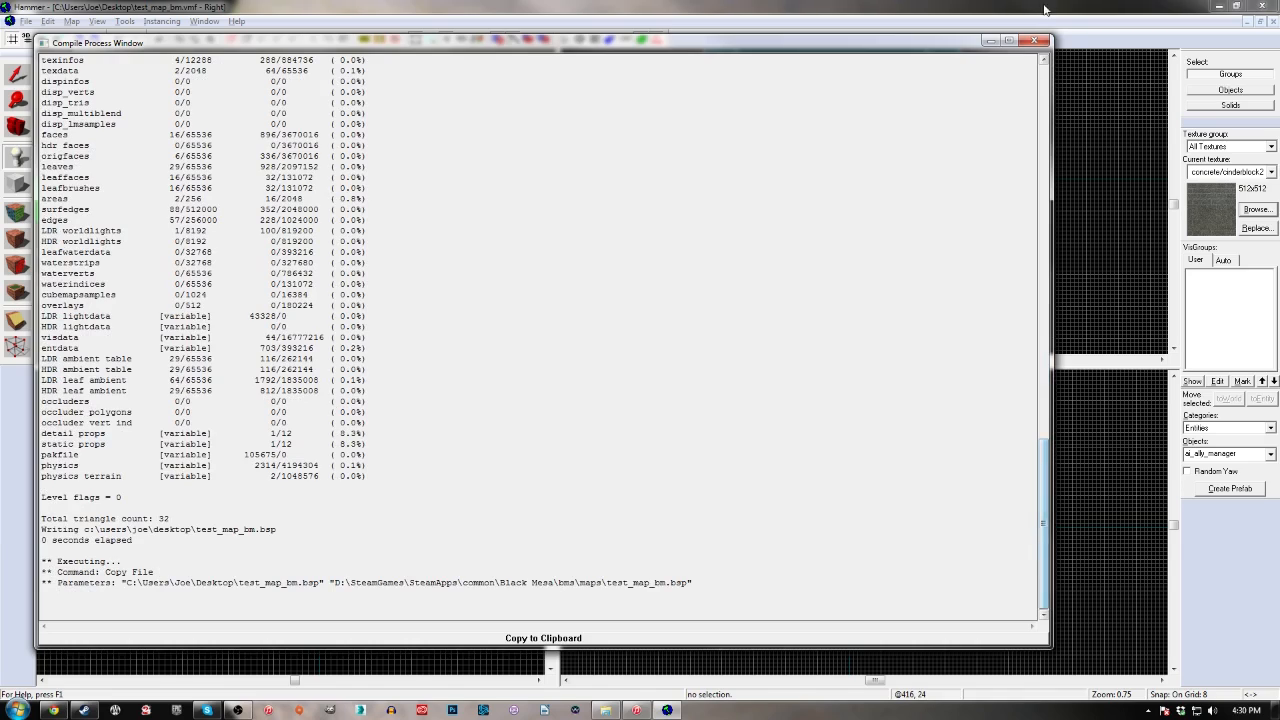
left_click(1036, 43)
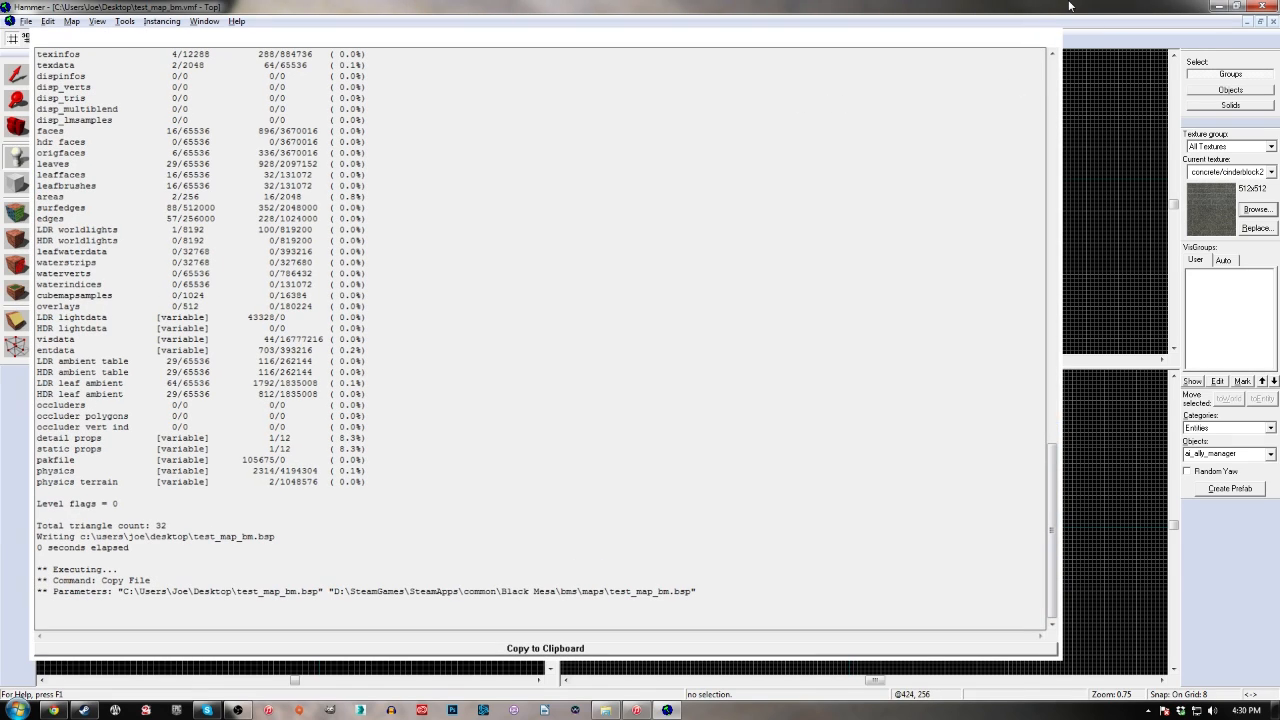
left_click(1273, 22)
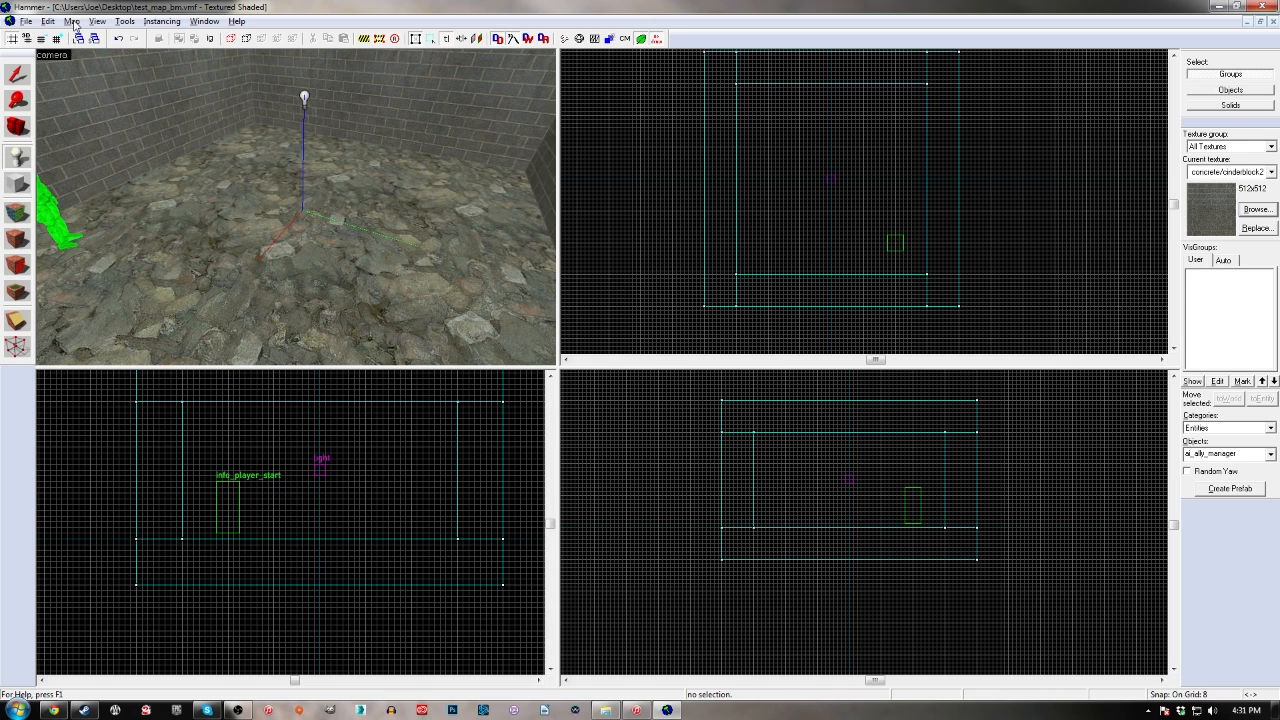
Open the Load Pointfile dialog for the map and close it without loading a file
left_click(72, 21)
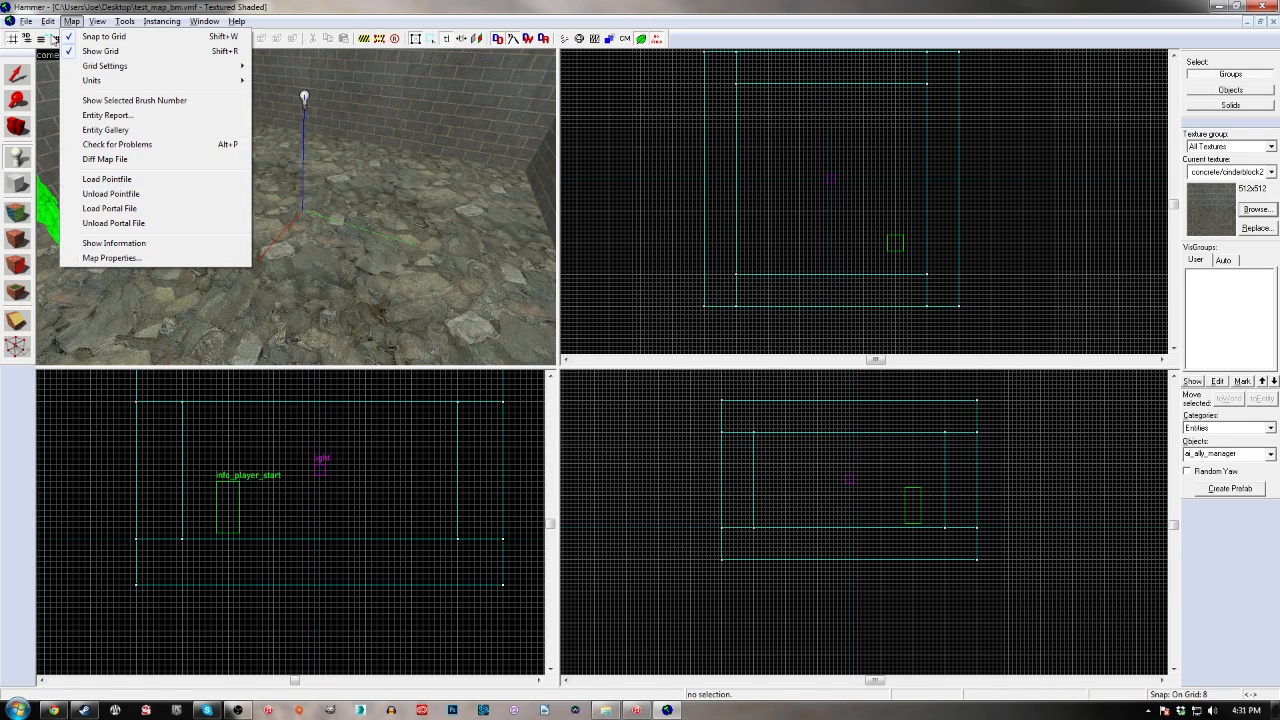
left_click(108, 181)
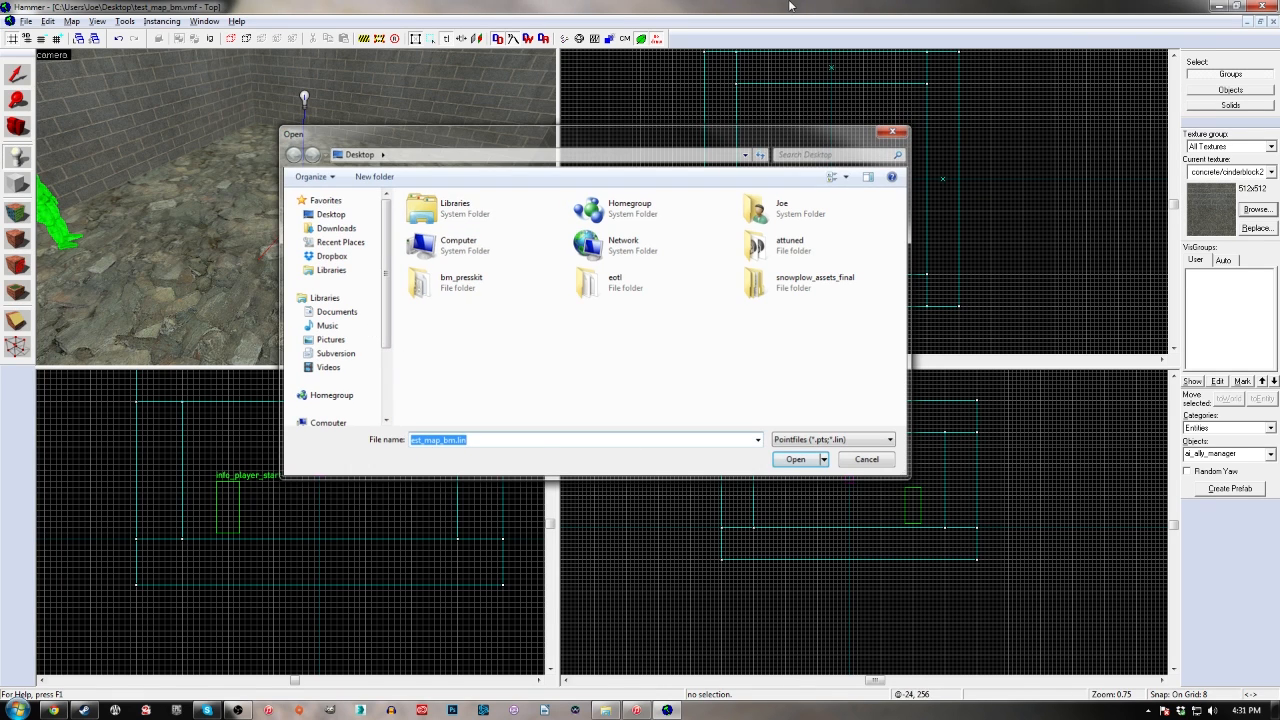
left_click(898, 132)
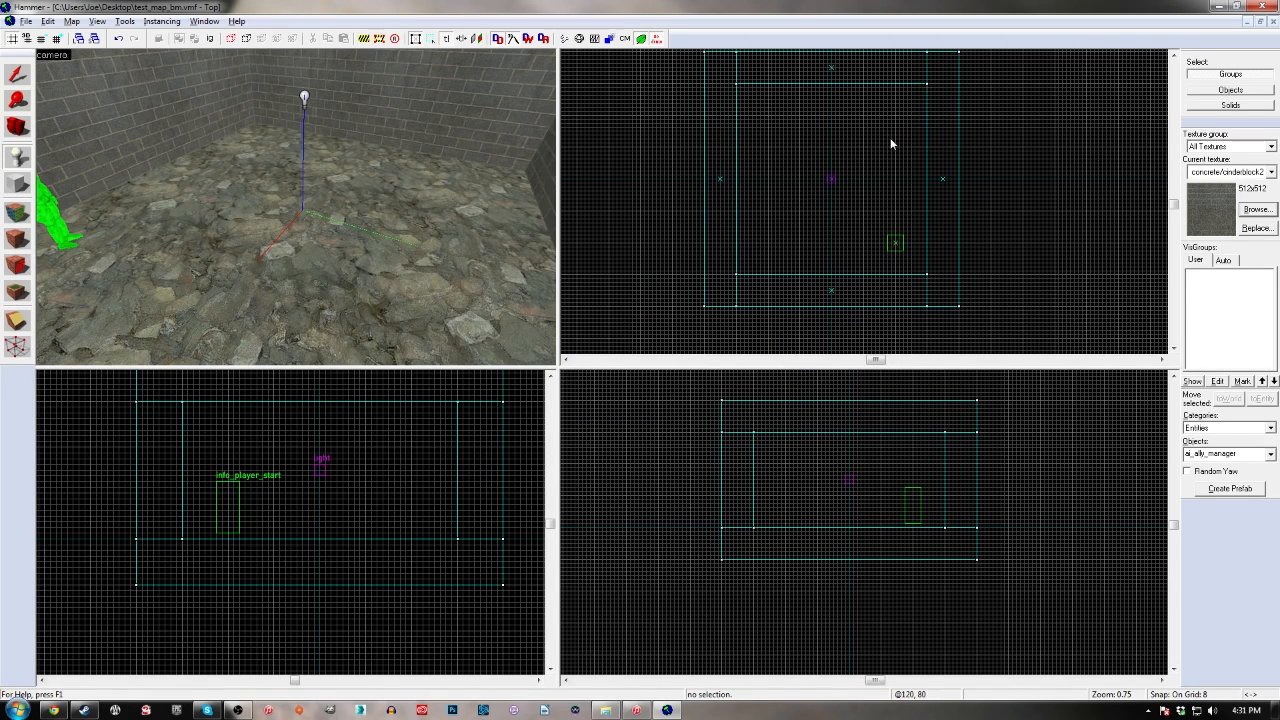
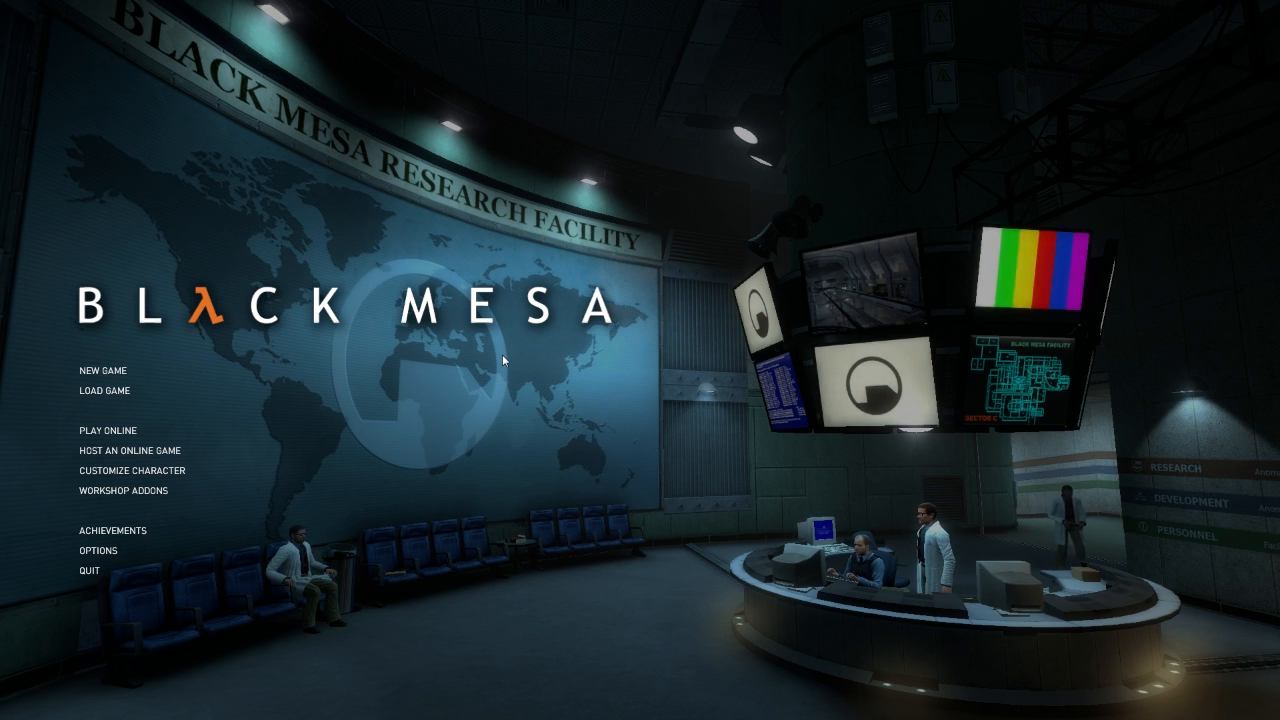
Open the developer console in Black Mesa and load the compiled map with the command "map test_map_bm"
key("grave")
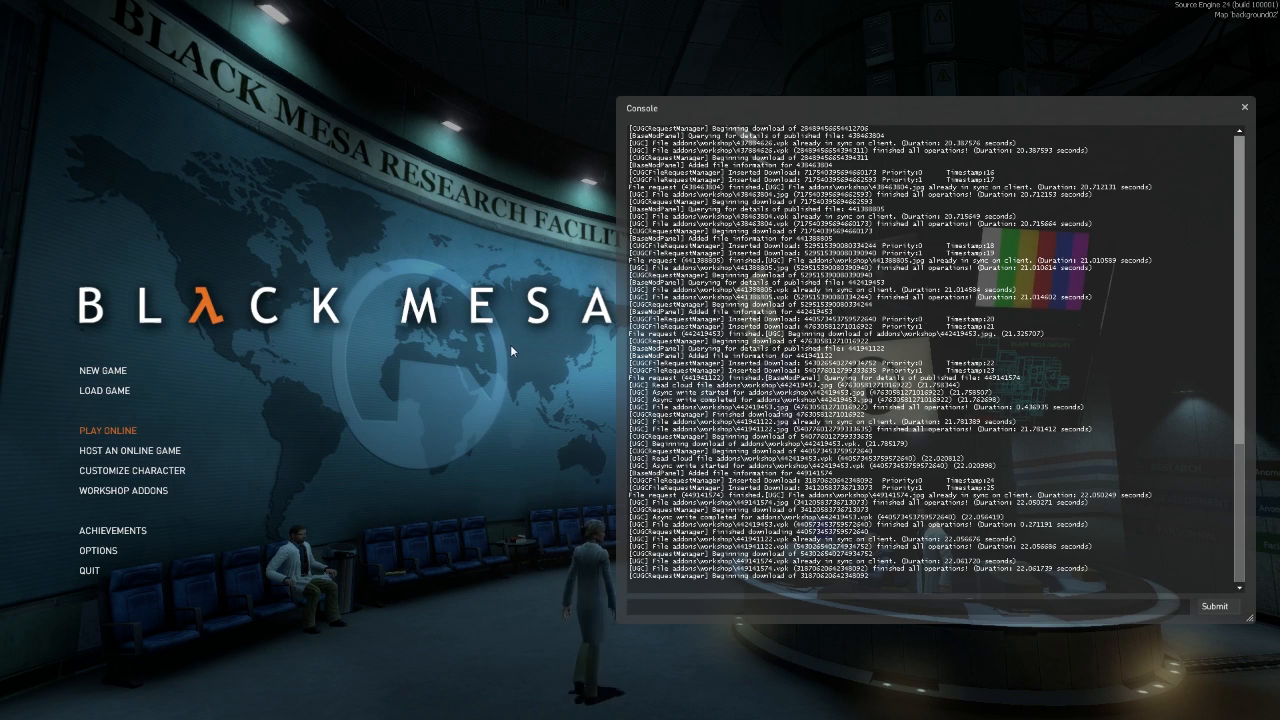
type("m")
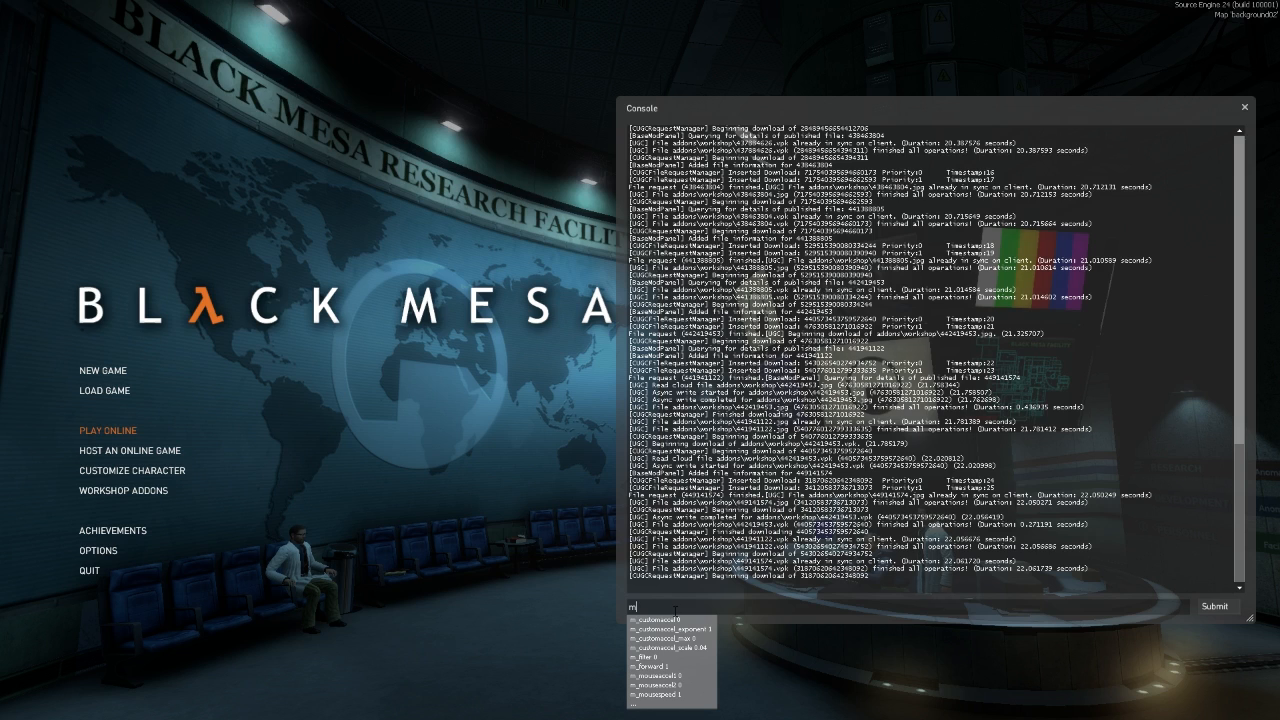
type("ap tes")
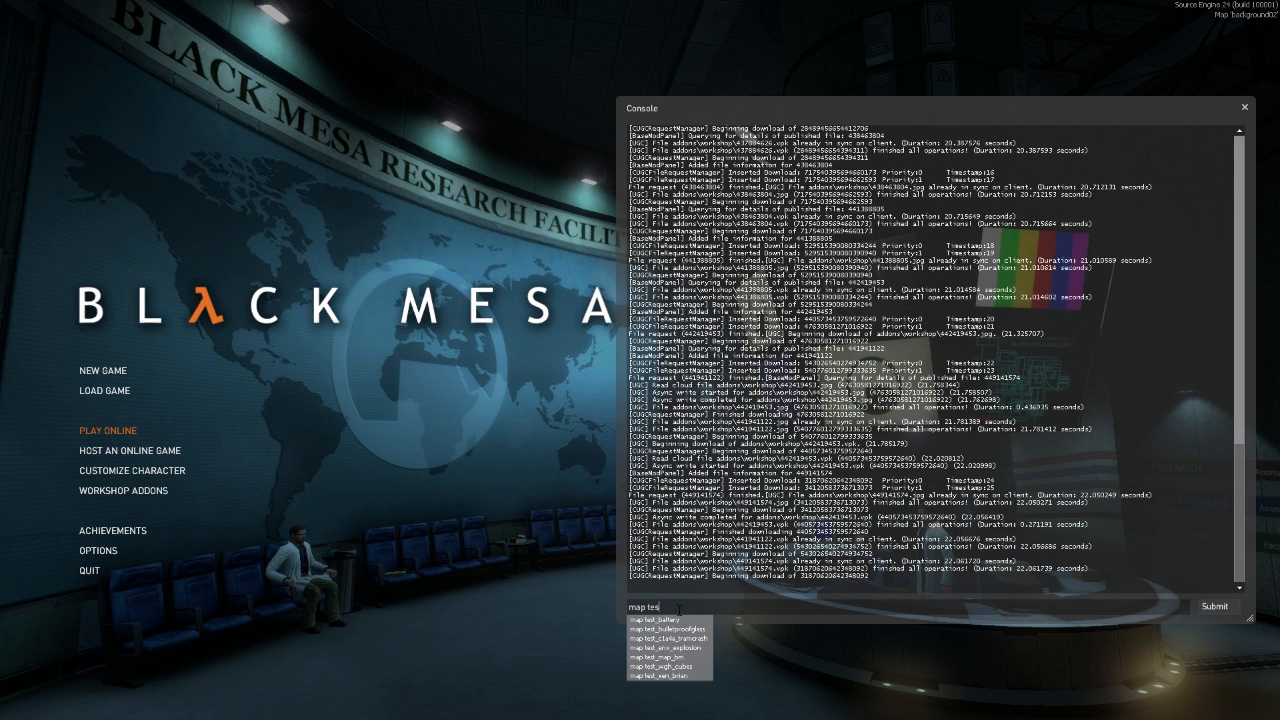
type("t_map_")
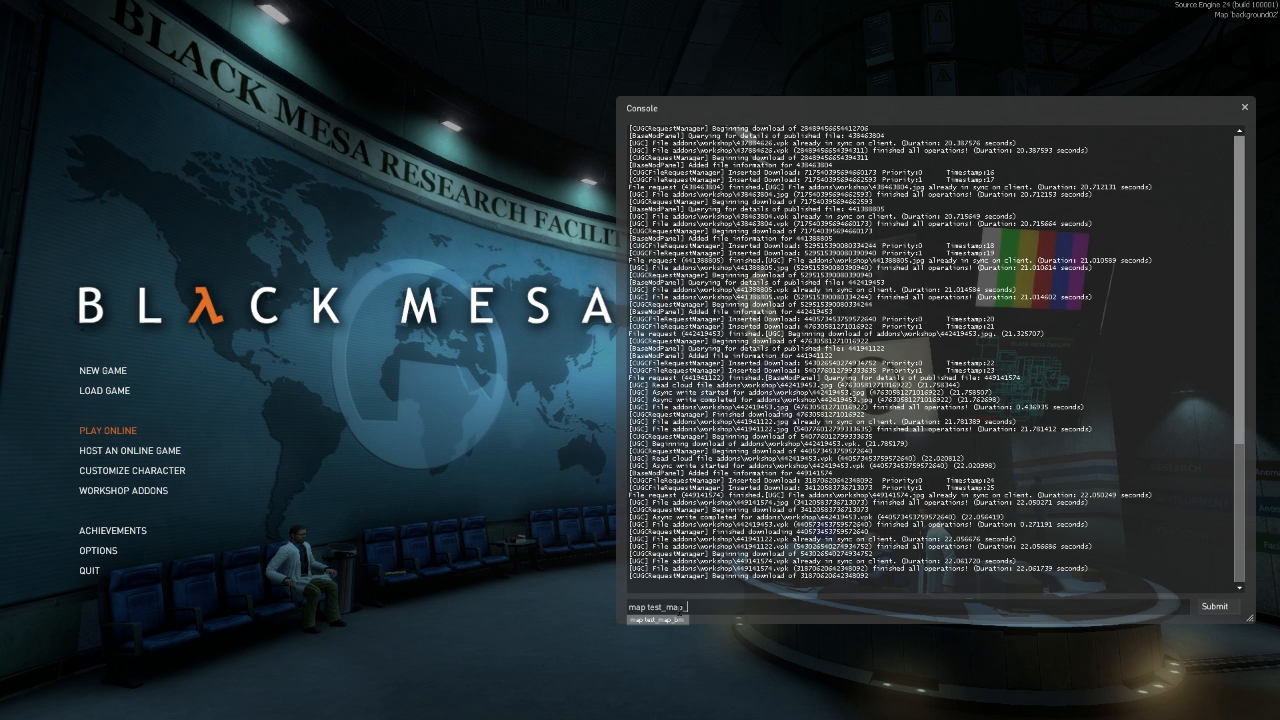
left_click(681, 620)
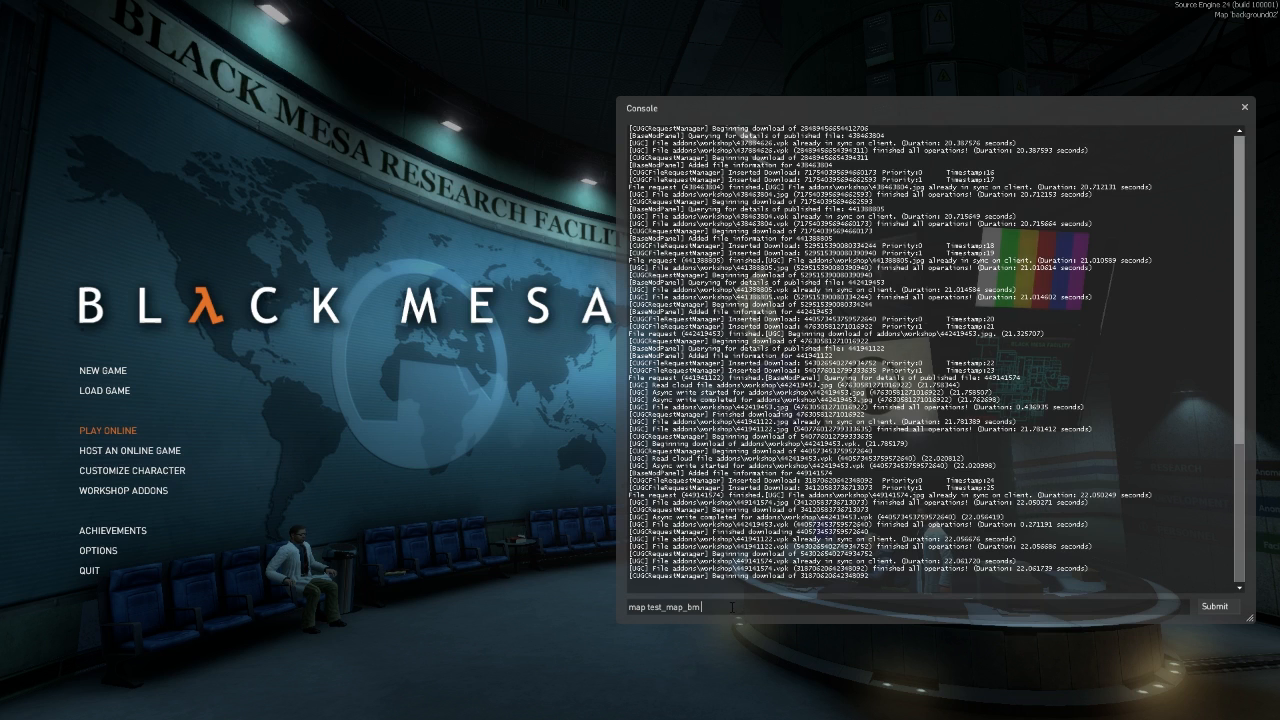
key("Return")
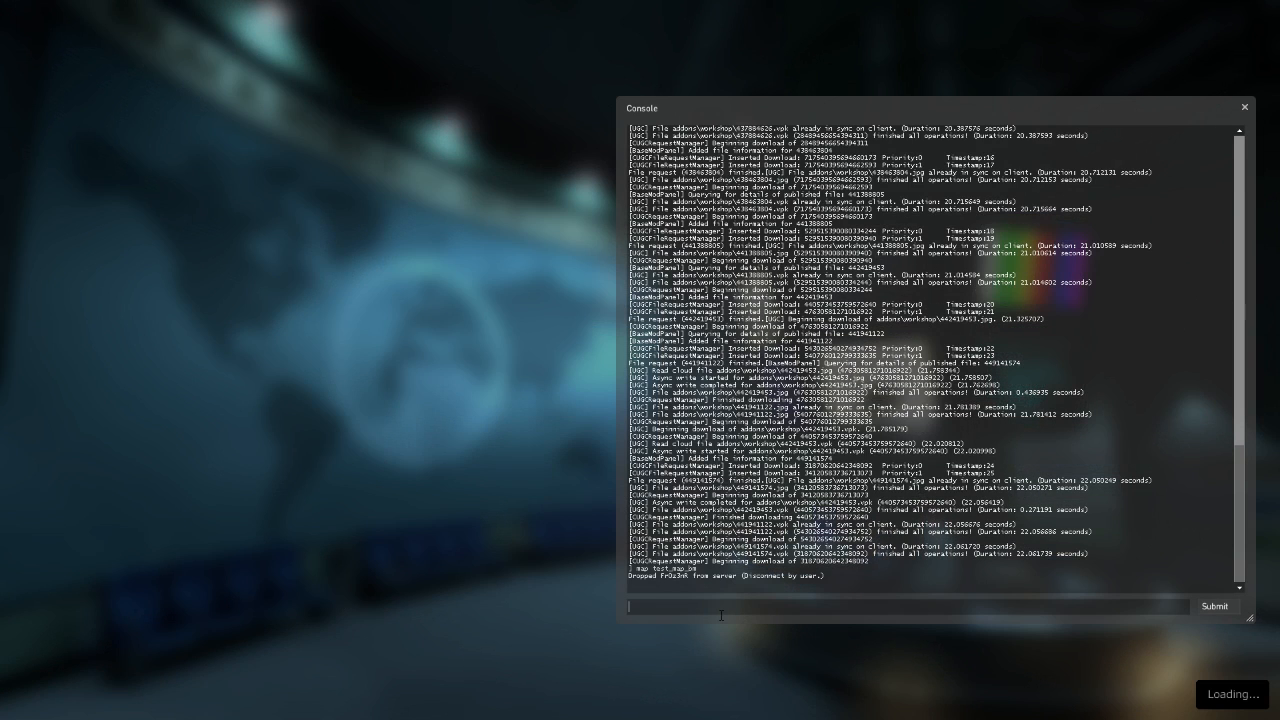